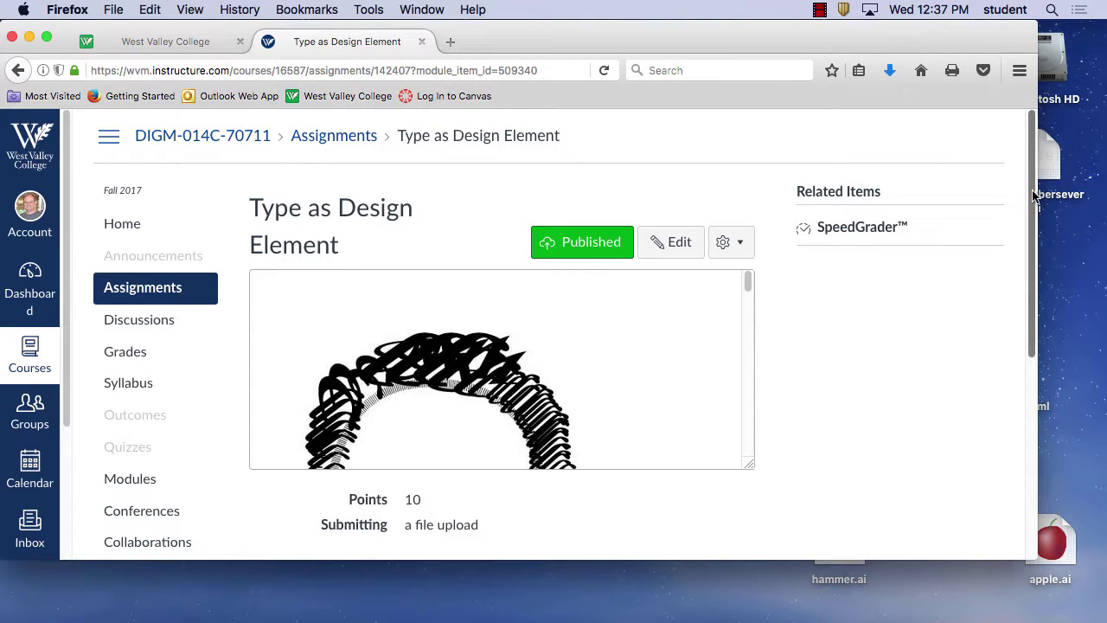
- Return to the course home page and view the 'Video on making shapes with type' page
mouse_move(747, 282)
mouse_down()
mouse_move(754, 332)
mouse_move(763, 287)
mouse_move(777, 466)
mouse_move(772, 280)
mouse_up()
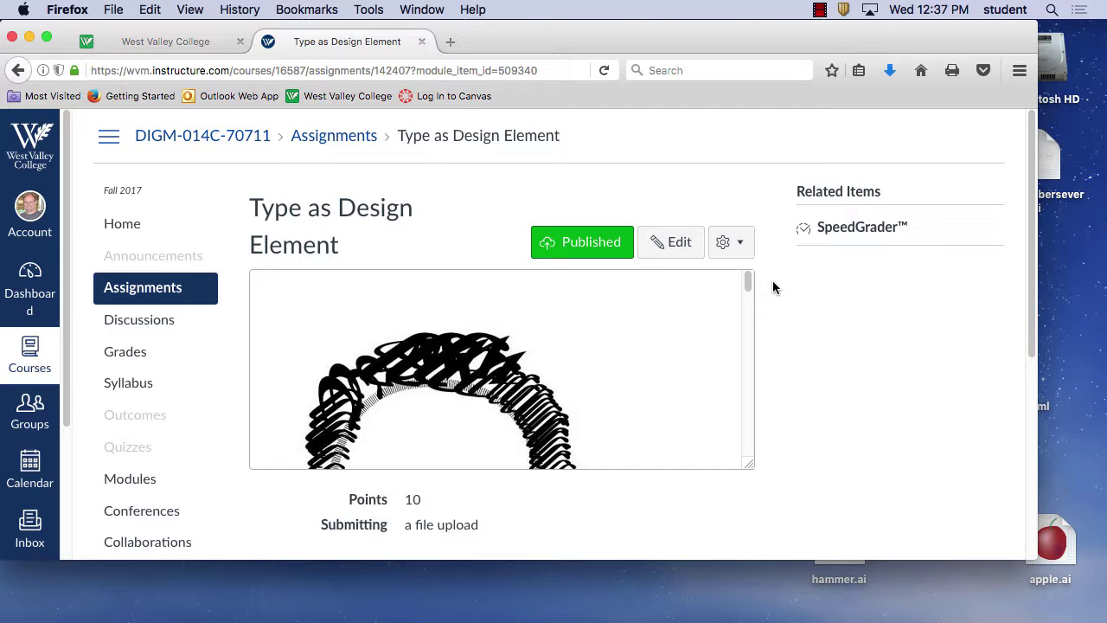
click(19, 70)
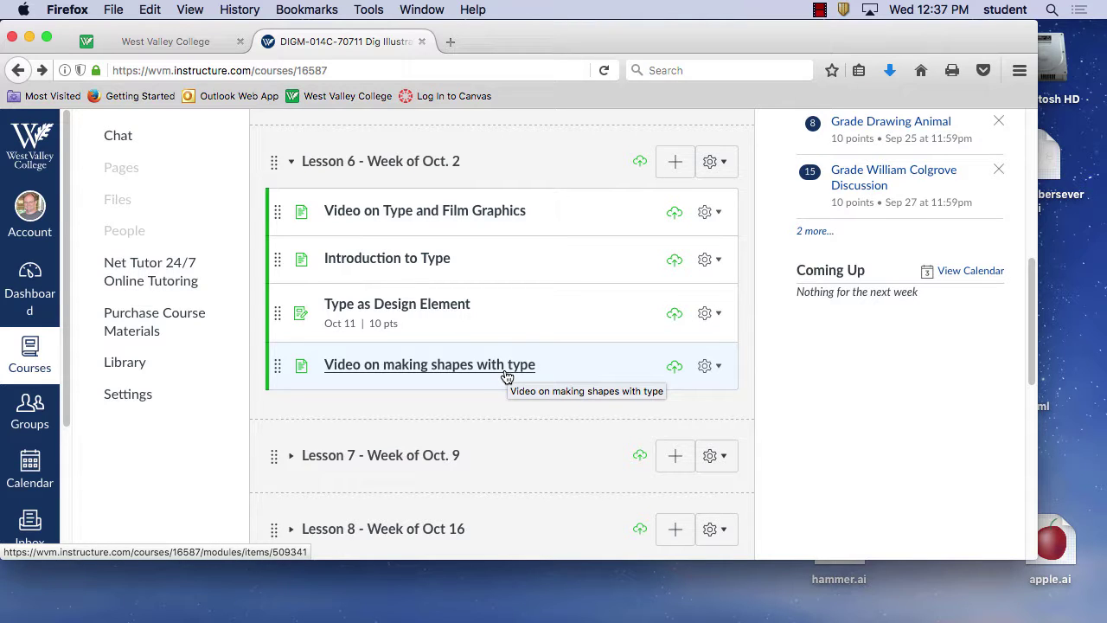
click(507, 377)
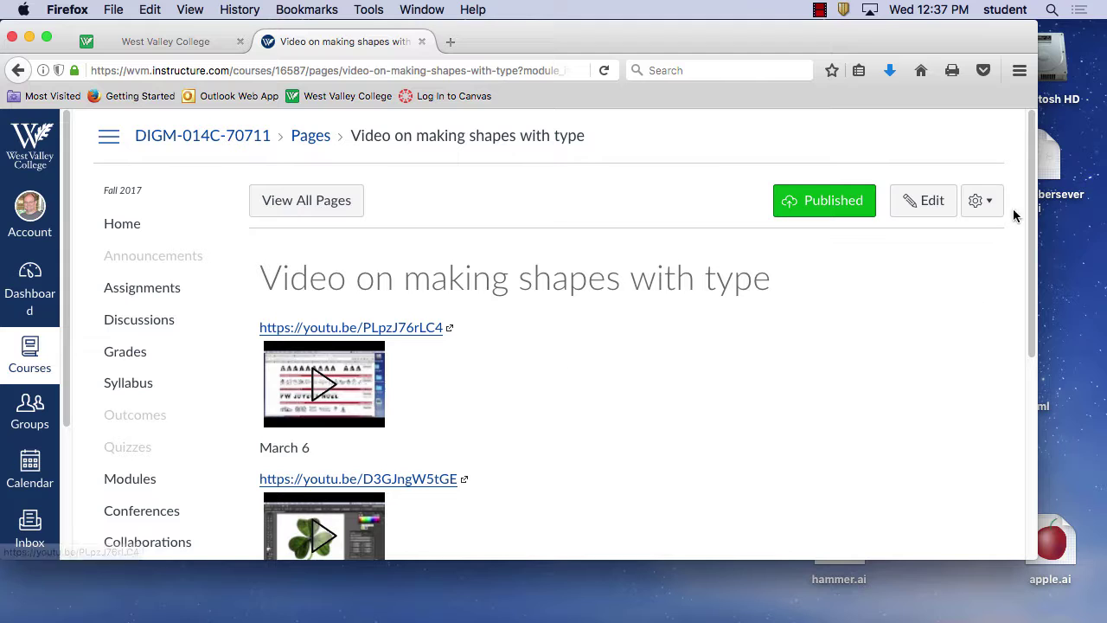
drag(1035, 184, 1036, 333)
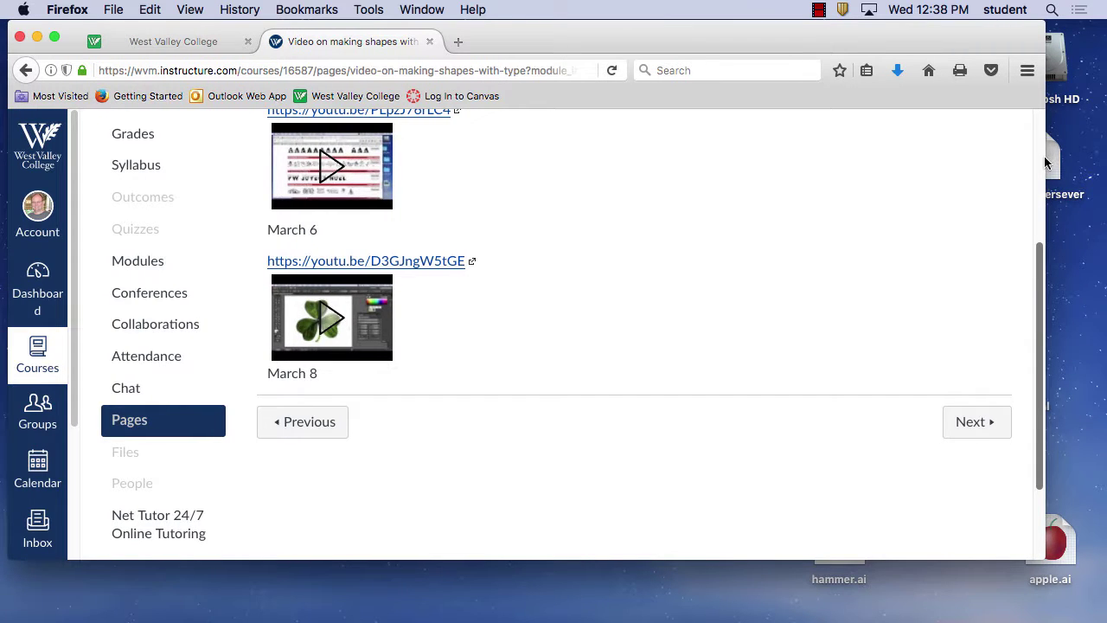
drag(1038, 259, 752, 62)
- Go back to the course home page and launch Adobe Illustrator from the Dock
click(21, 71)
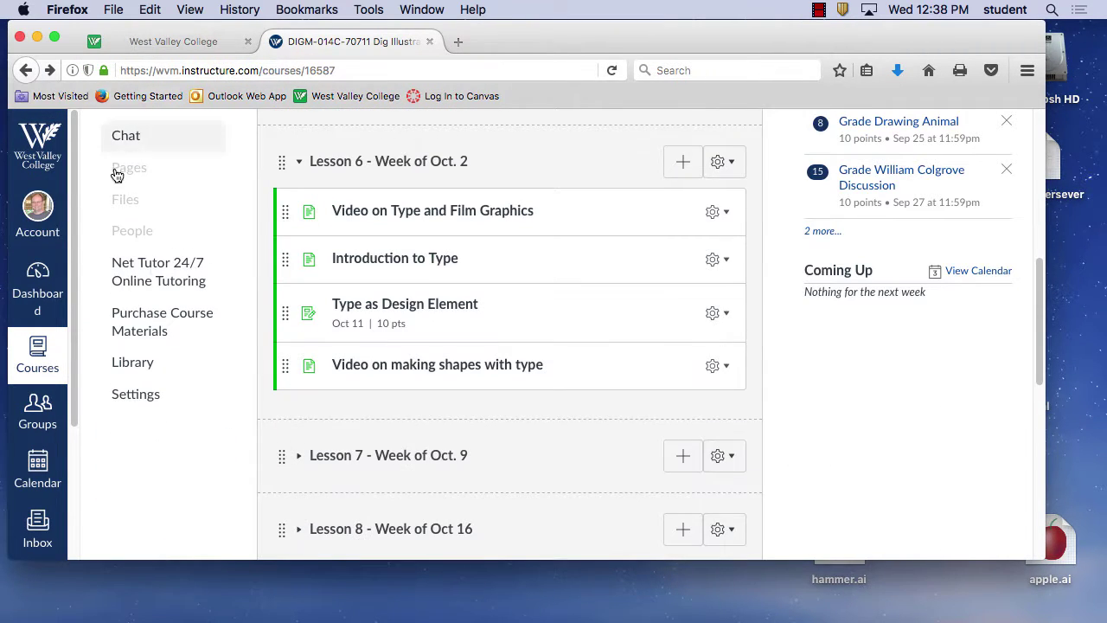
mouse_move(367, 618)
click(370, 591)
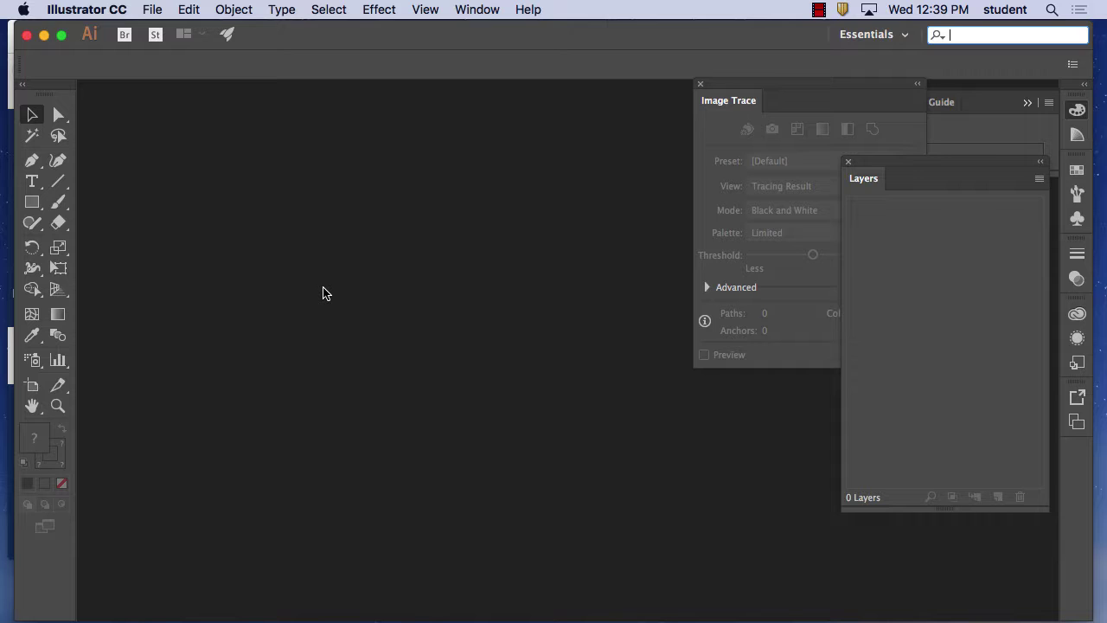
click(152, 10)
click(160, 28)
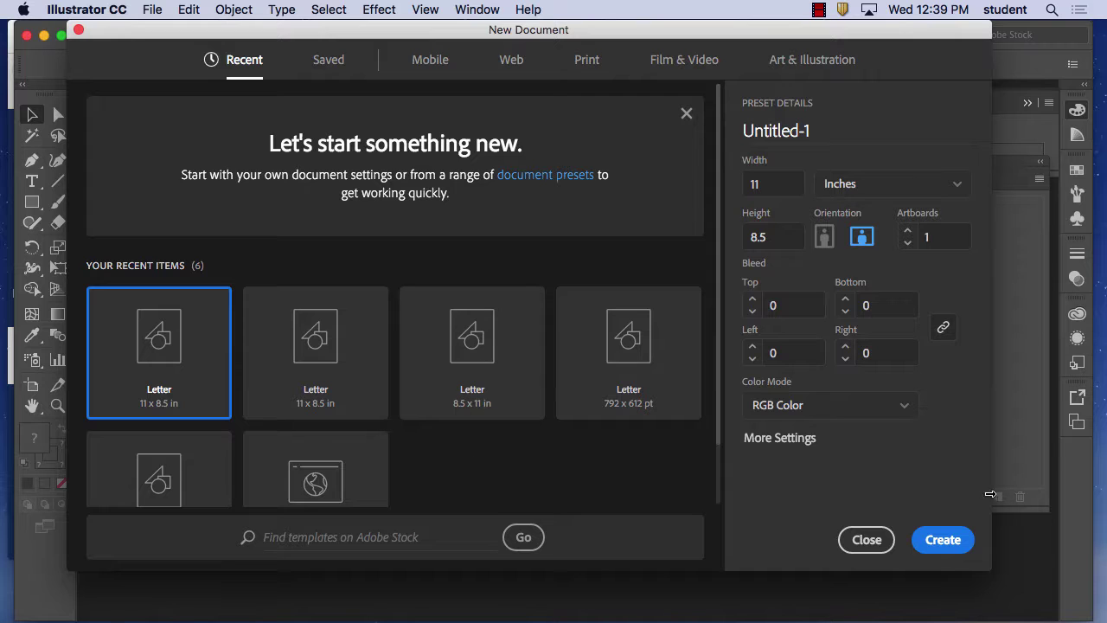
click(954, 529)
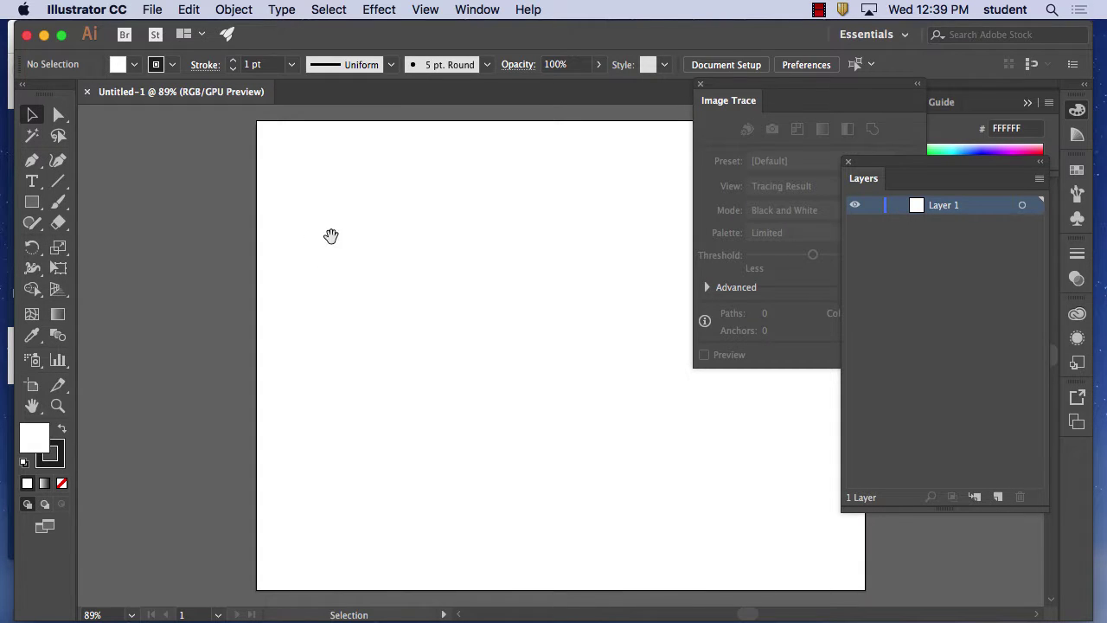
drag(332, 236, 271, 228)
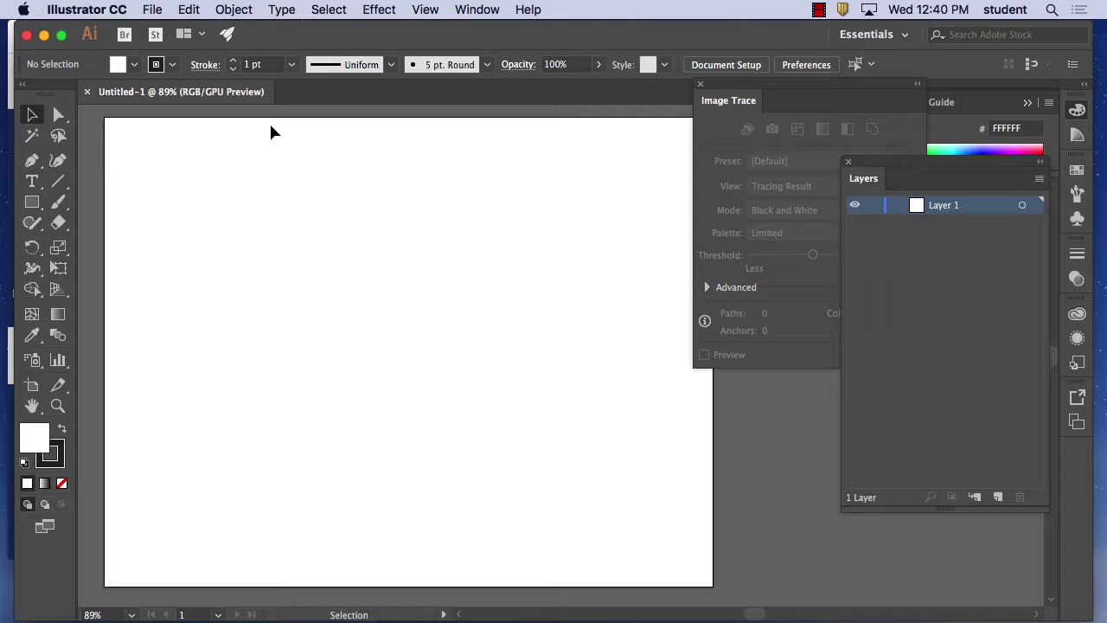
click(32, 181)
click(203, 205)
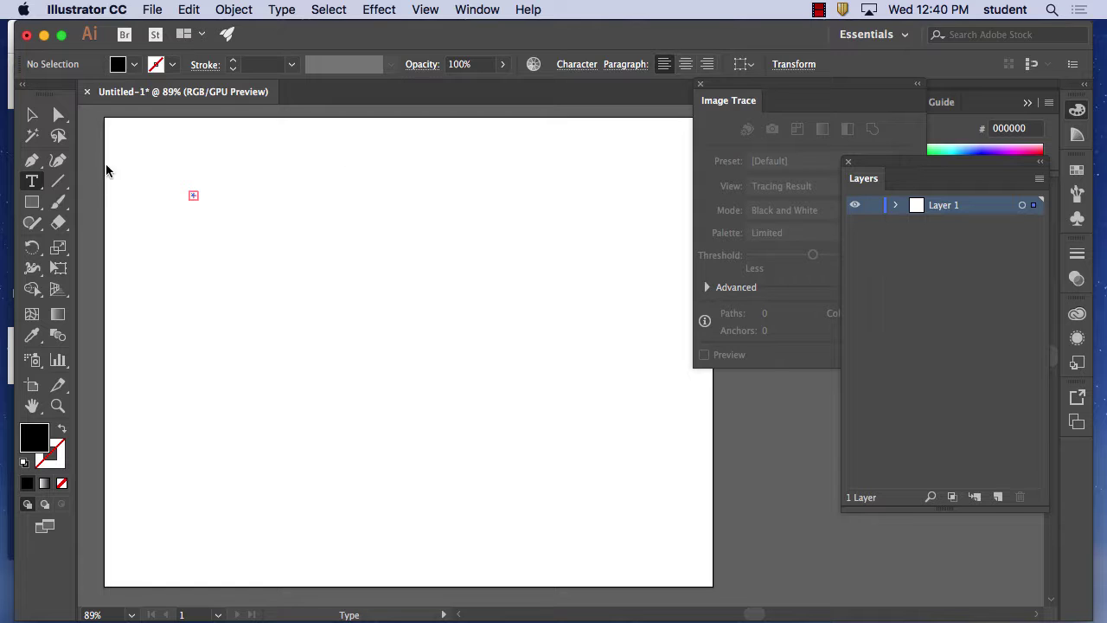
key(Escape)
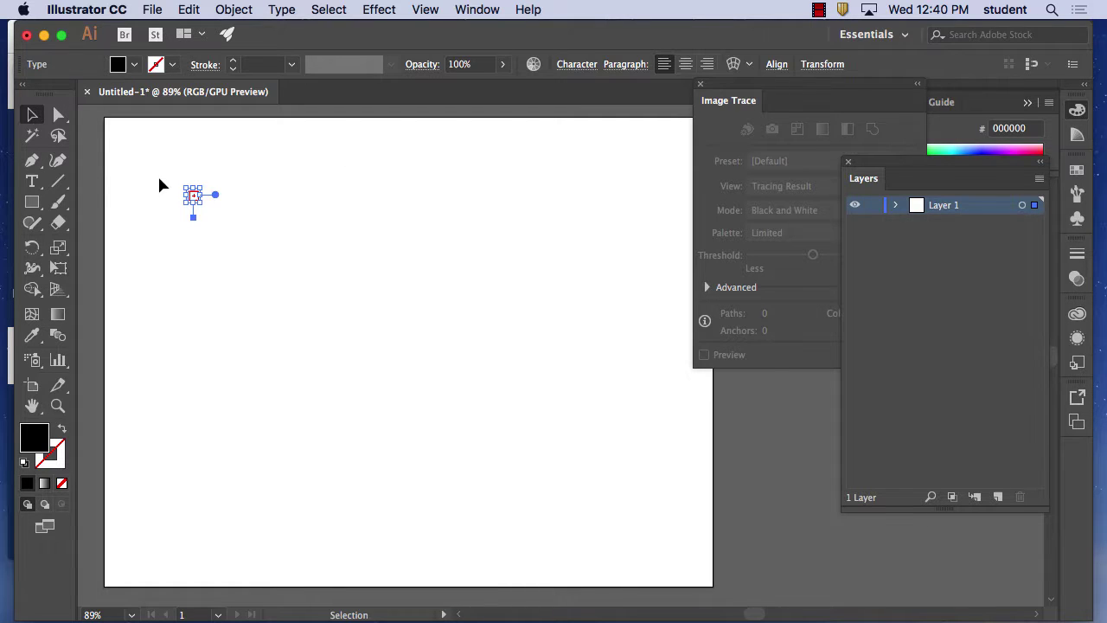
click(242, 249)
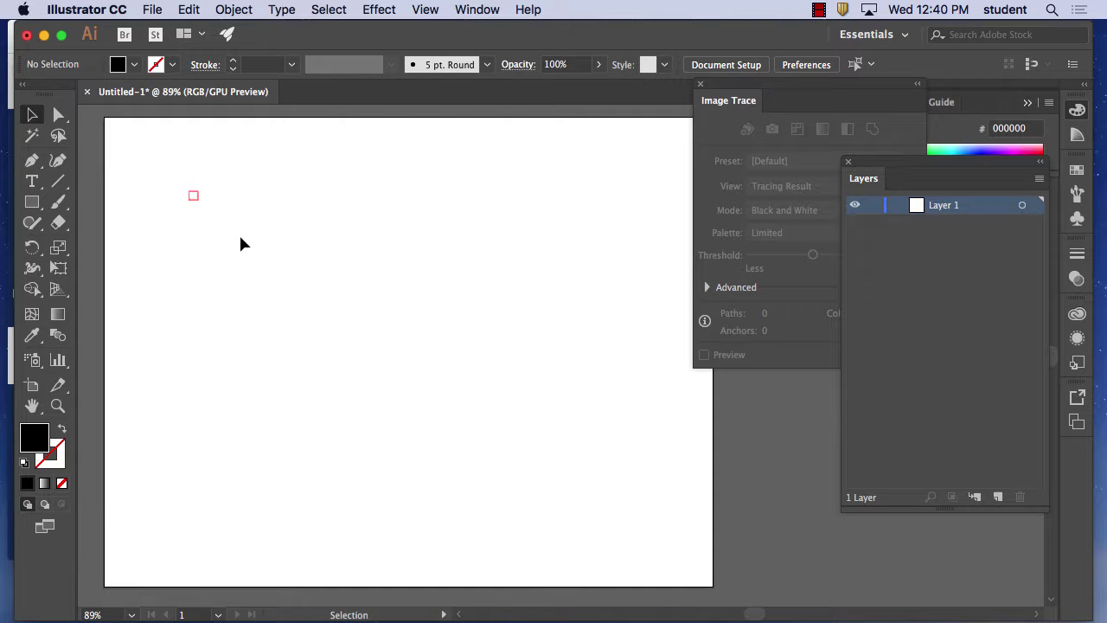
click(86, 92)
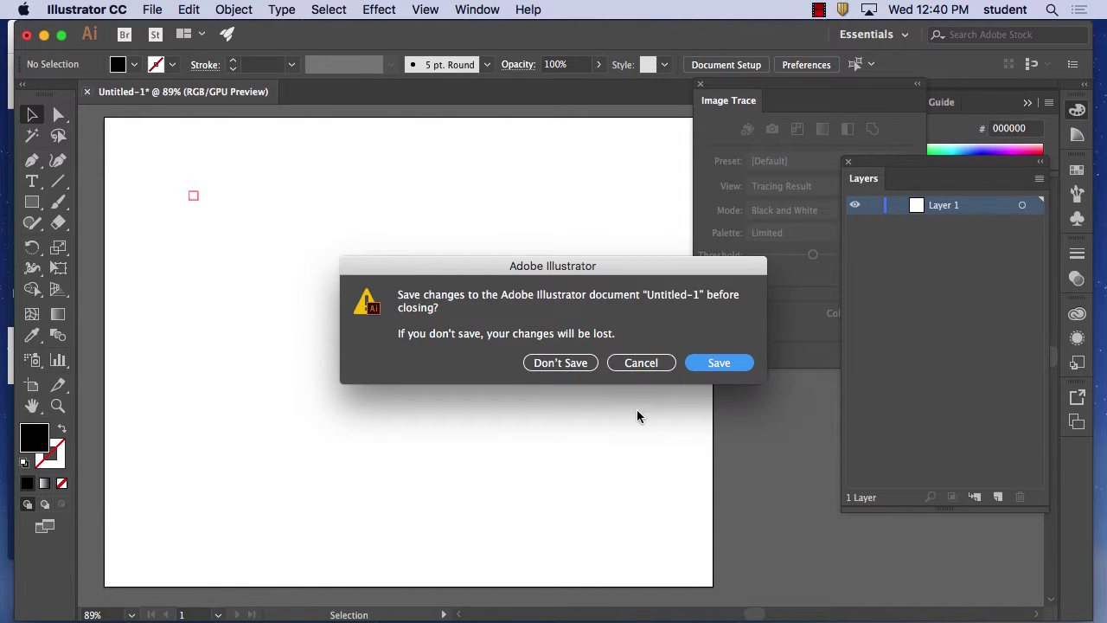
click(570, 363)
click(153, 11)
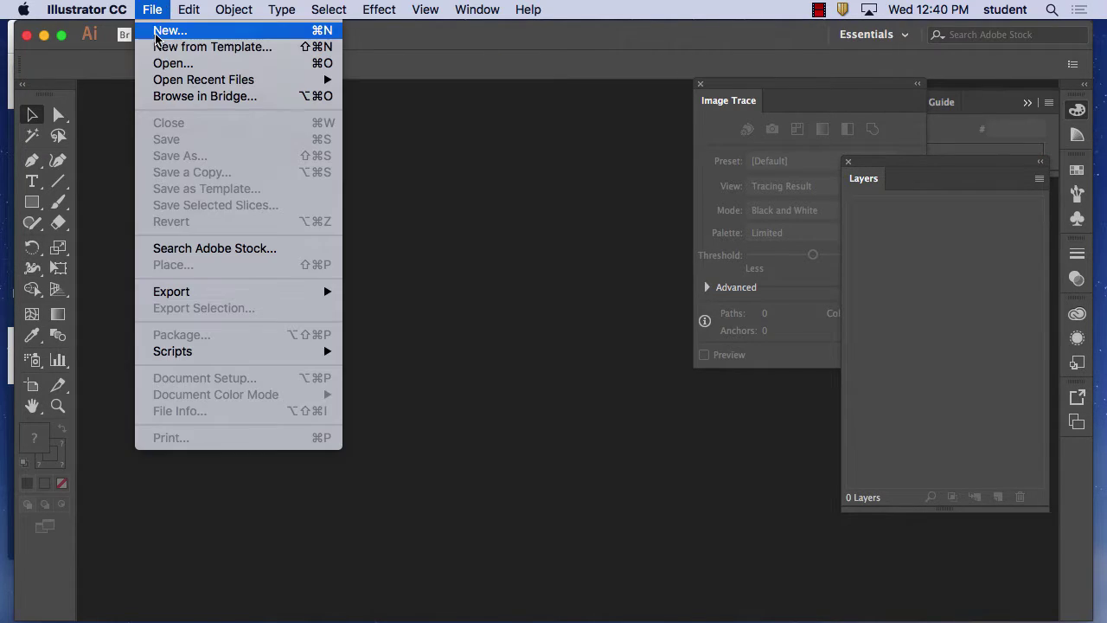
- Create a new Untitled-2 document, add the point text CANADA COLLEGE, and select it
click(157, 36)
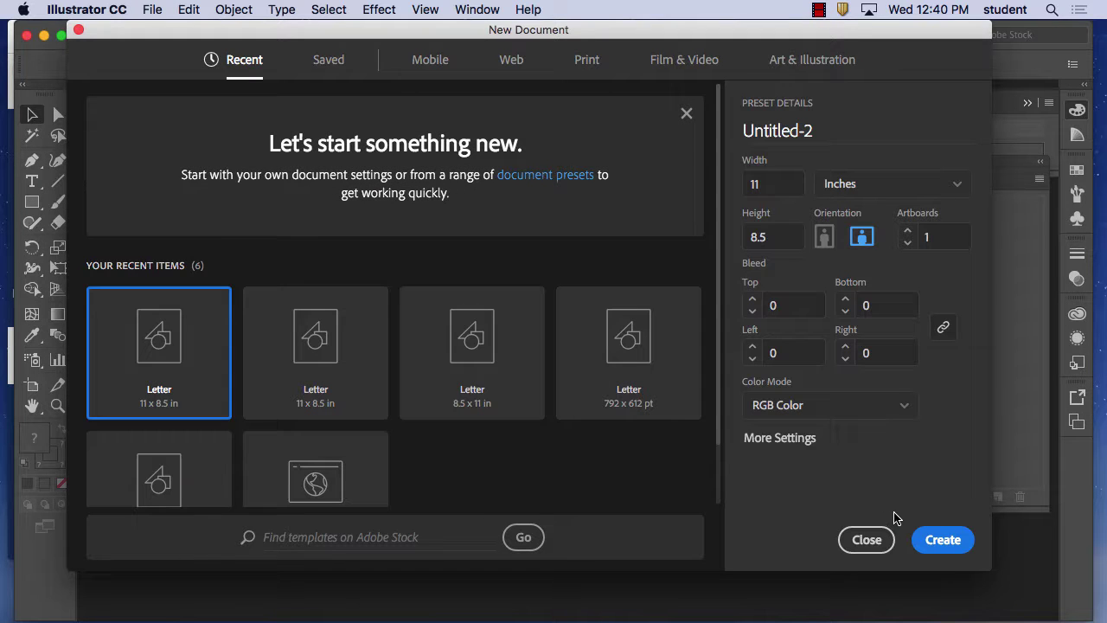
click(921, 537)
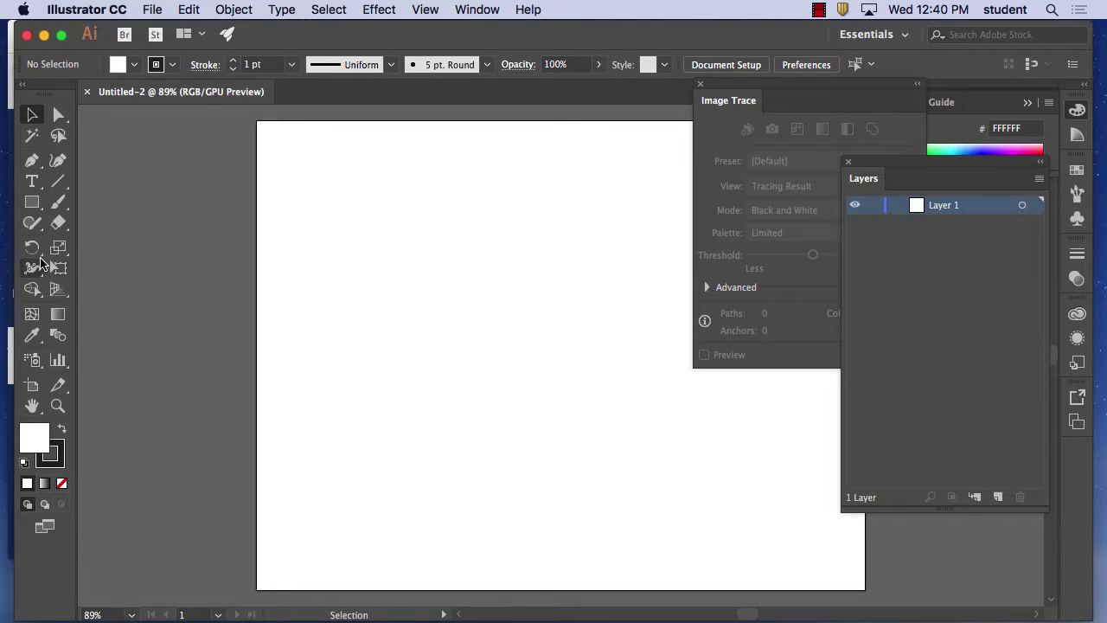
key(t)
click(362, 234)
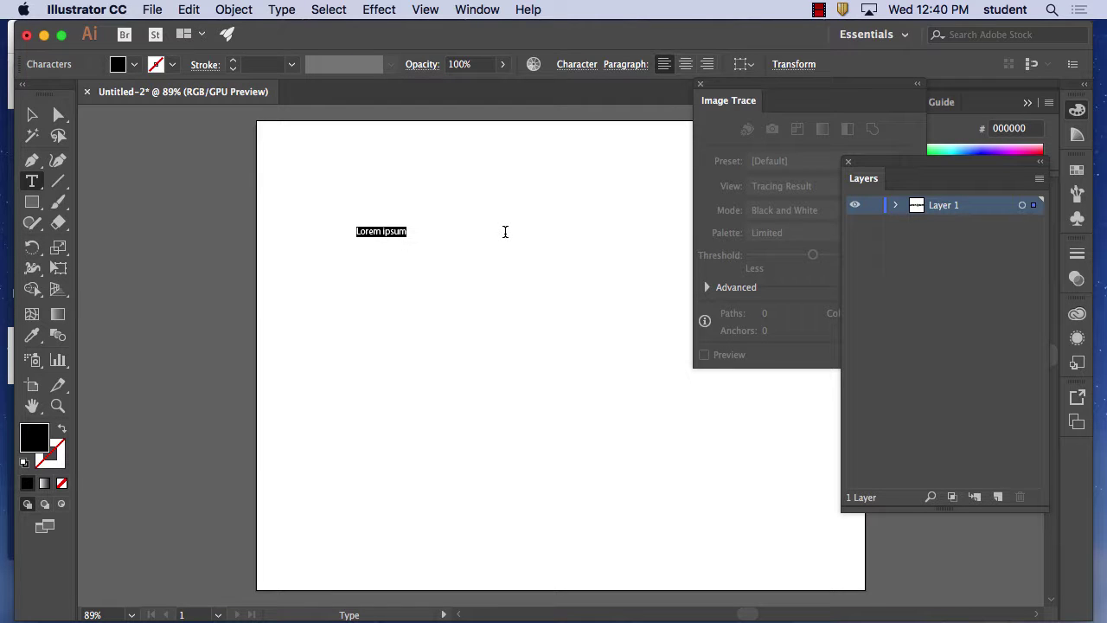
text(CANADA)
text(COLLEGE)
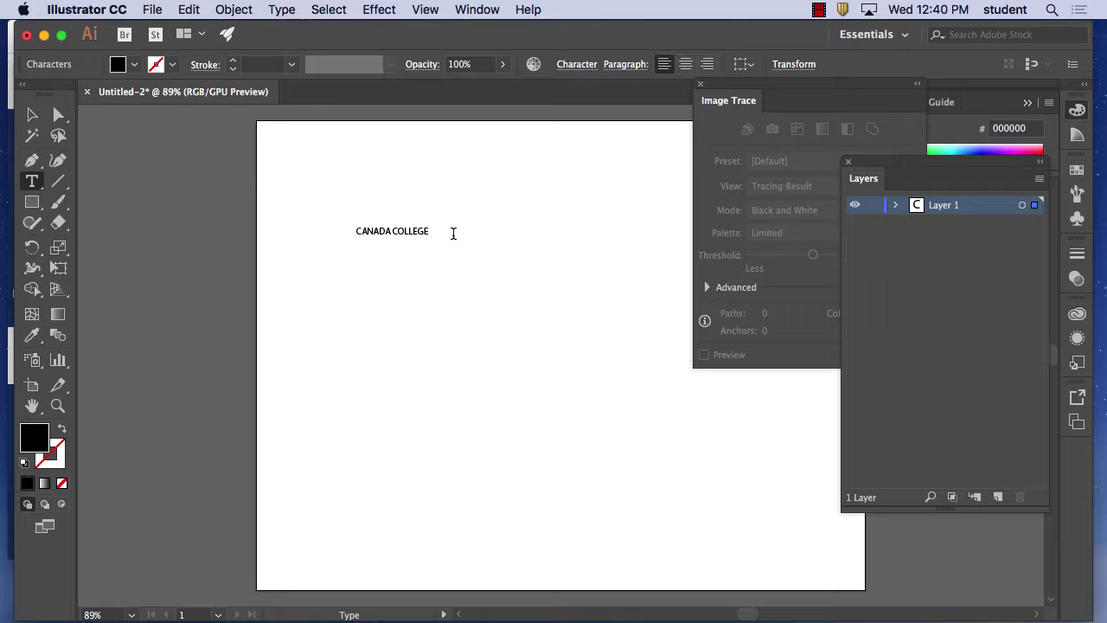
drag(451, 233, 272, 222)
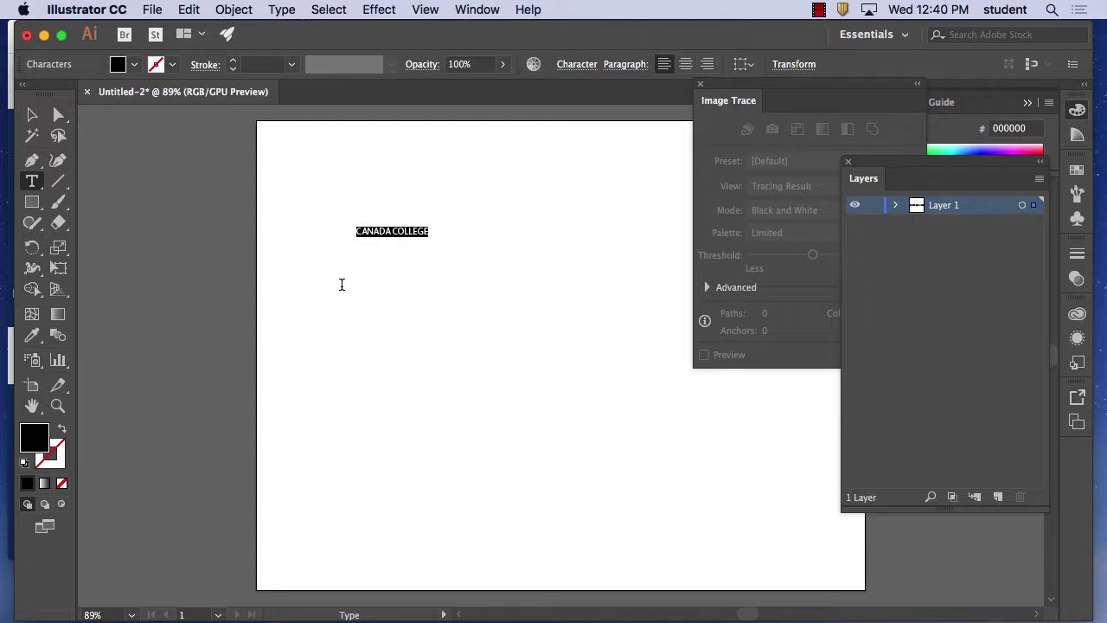
- Close the Image Trace panel
right_click(725, 84)
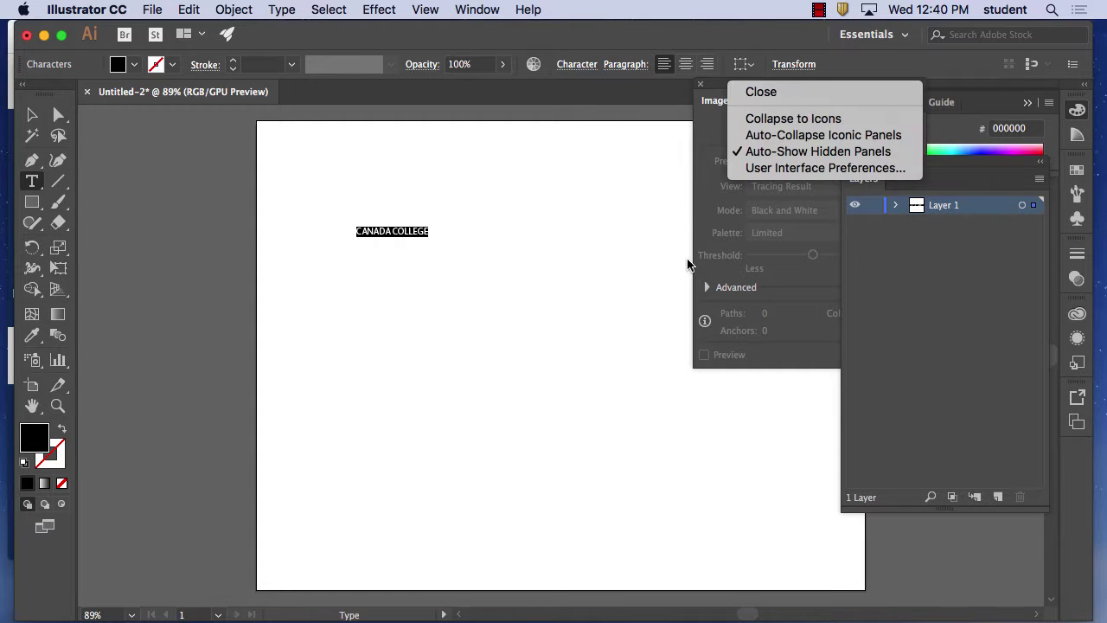
click(690, 260)
click(701, 86)
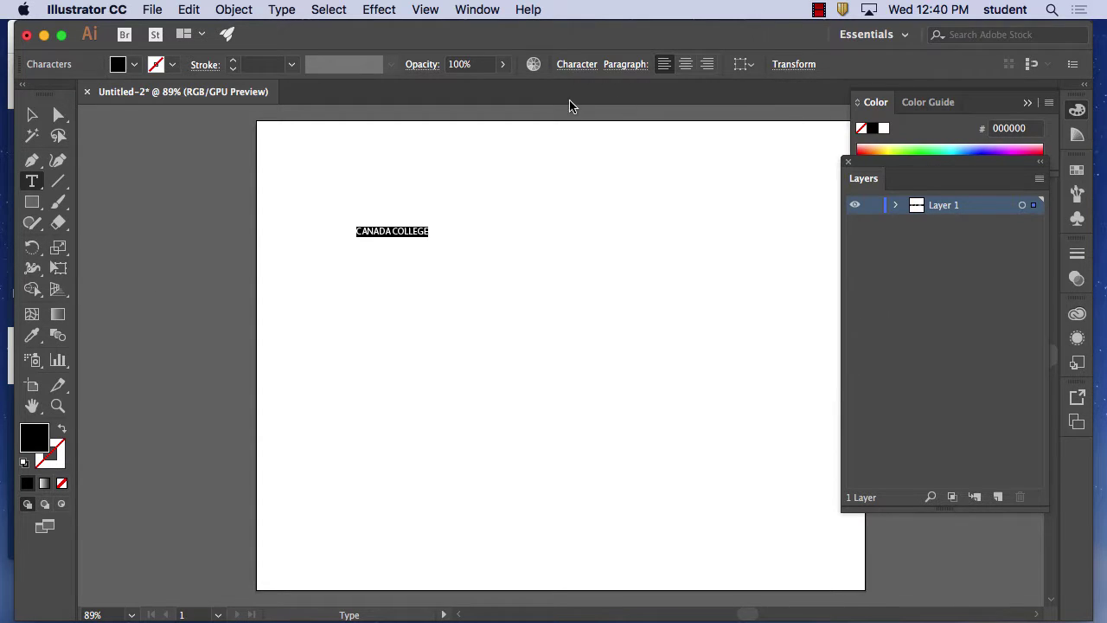
- Show the Character panel floating over the artboard with its full options displayed
click(461, 7)
scroll(510, 528, down, 10)
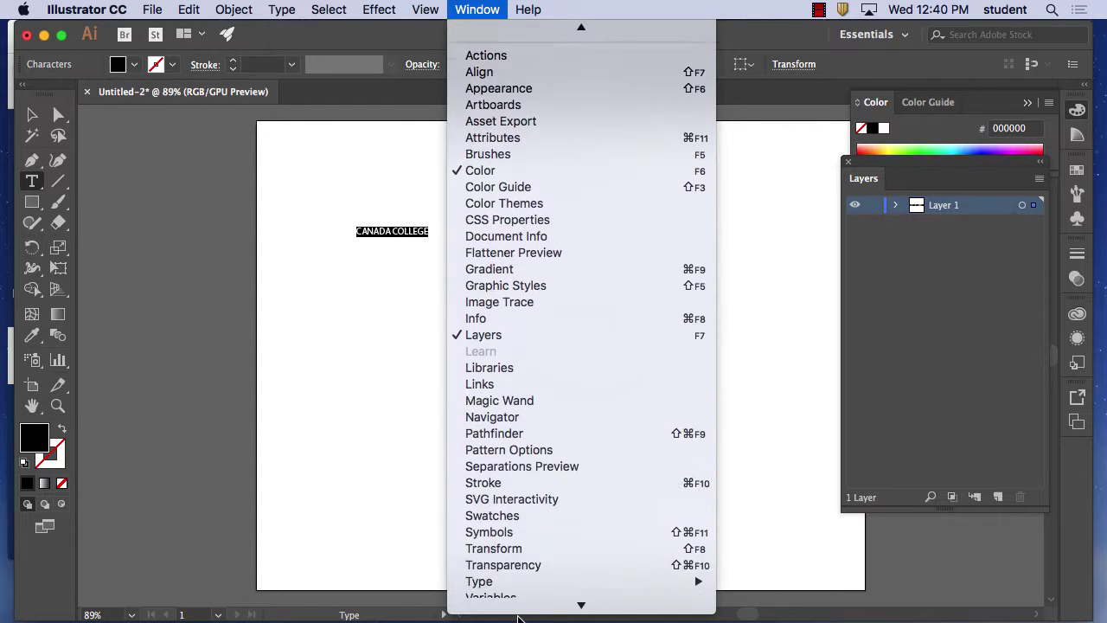
mouse_move(513, 488)
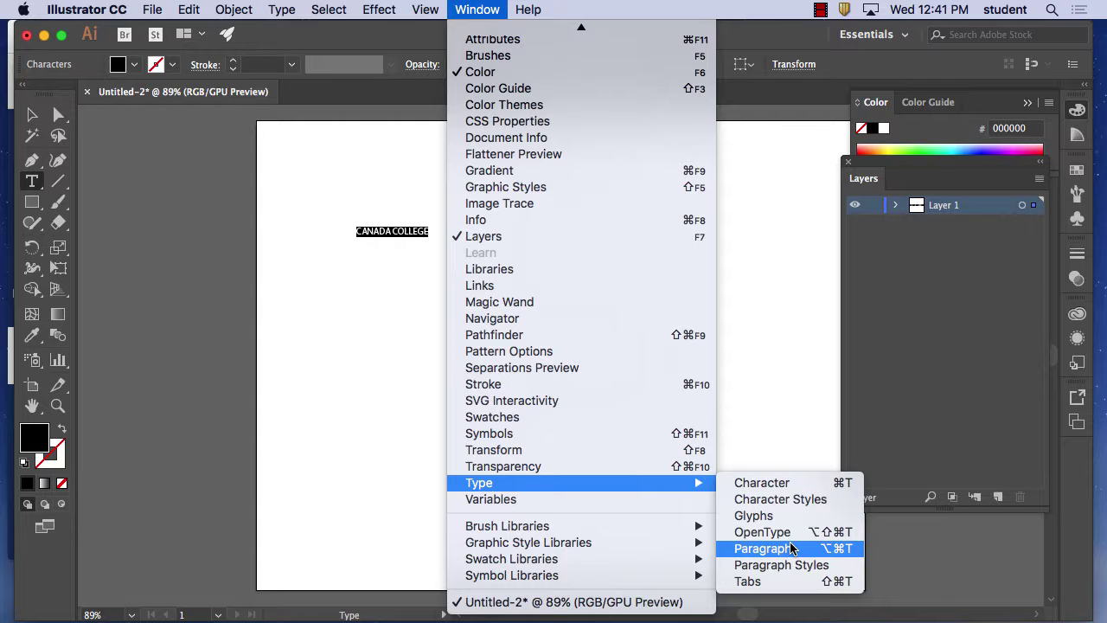
click(769, 485)
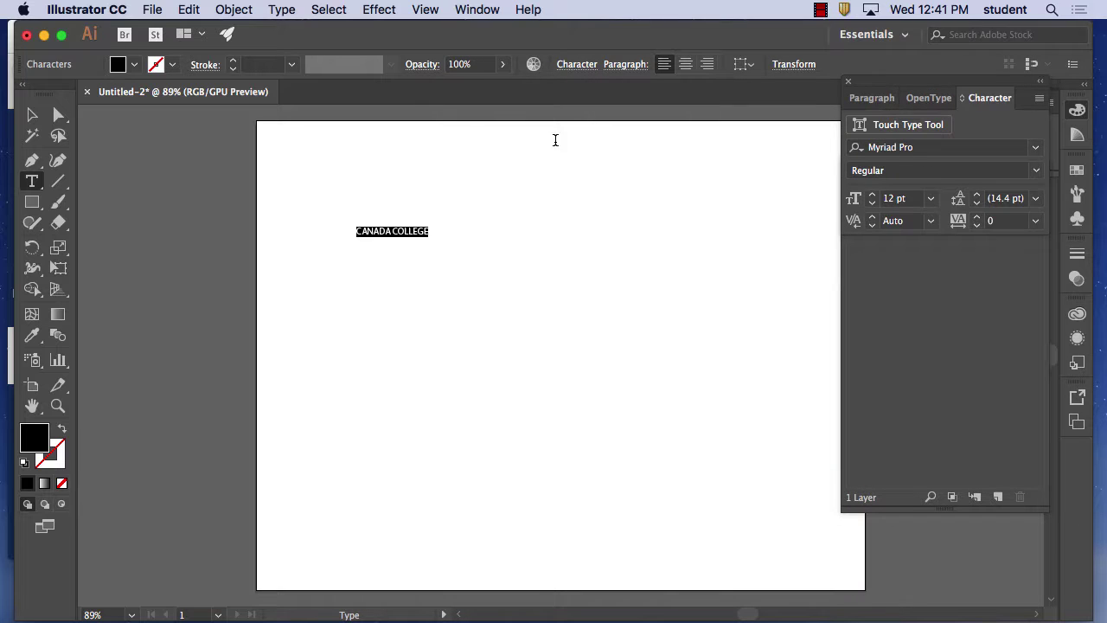
drag(983, 101, 598, 148)
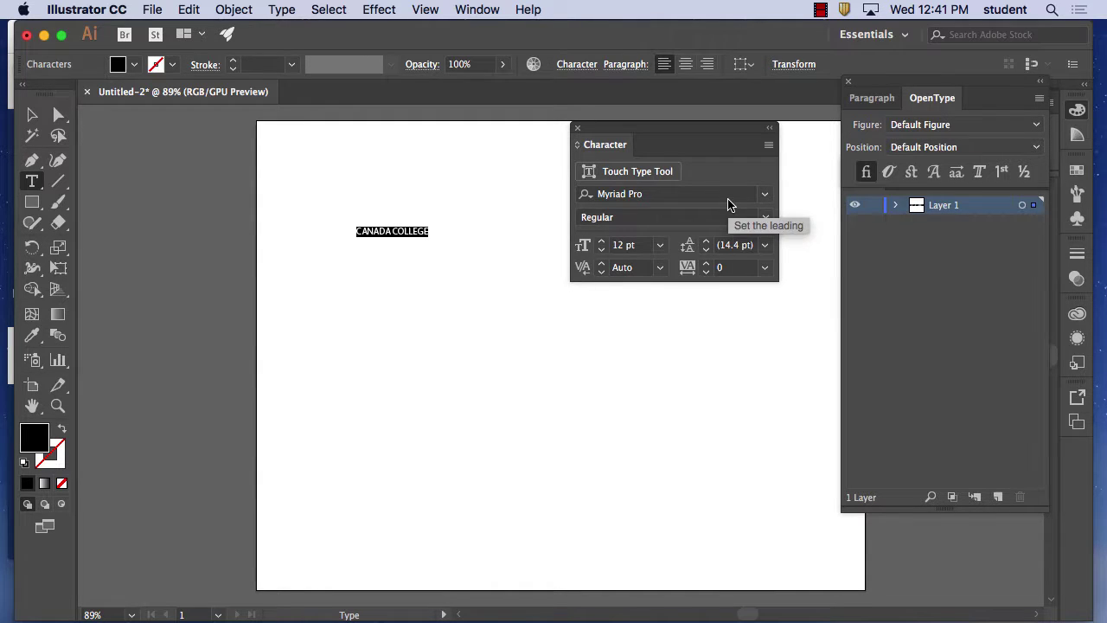
click(769, 146)
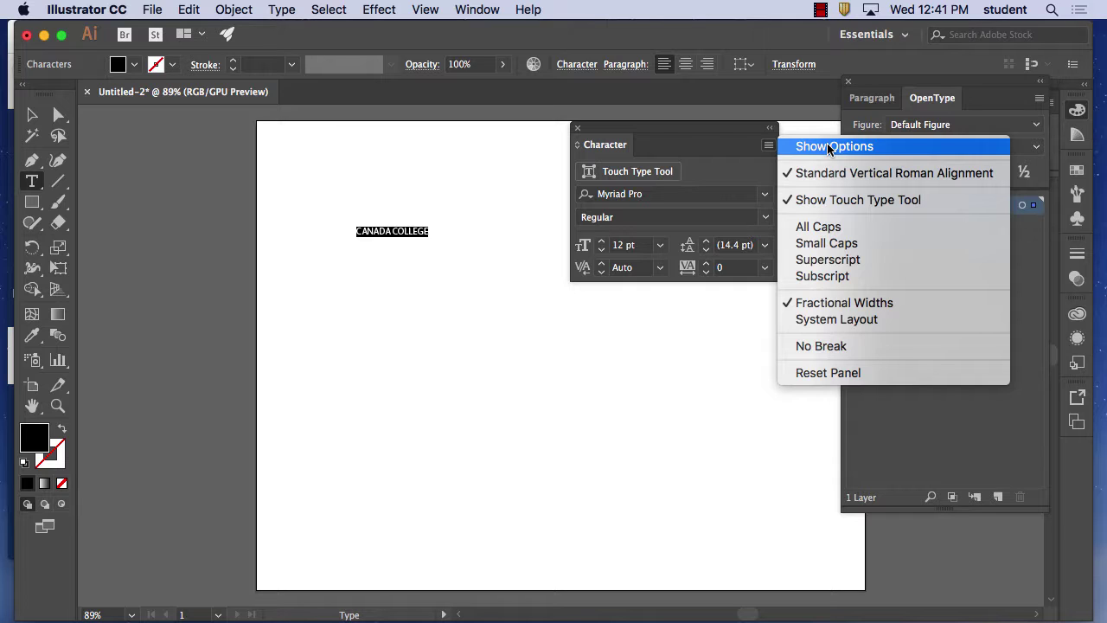
click(689, 147)
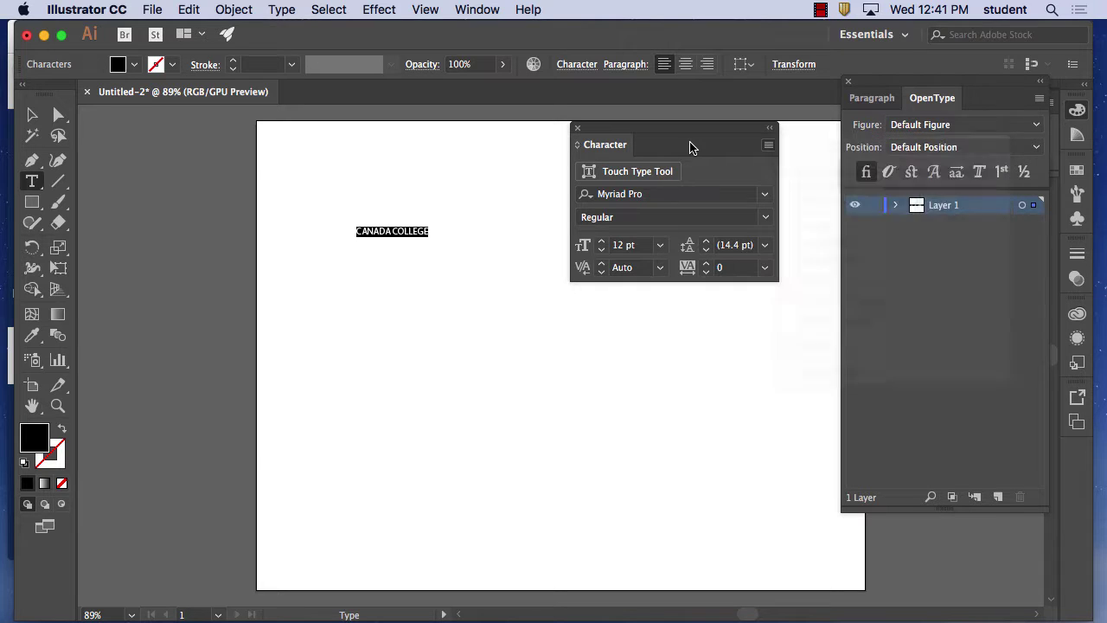
click(767, 148)
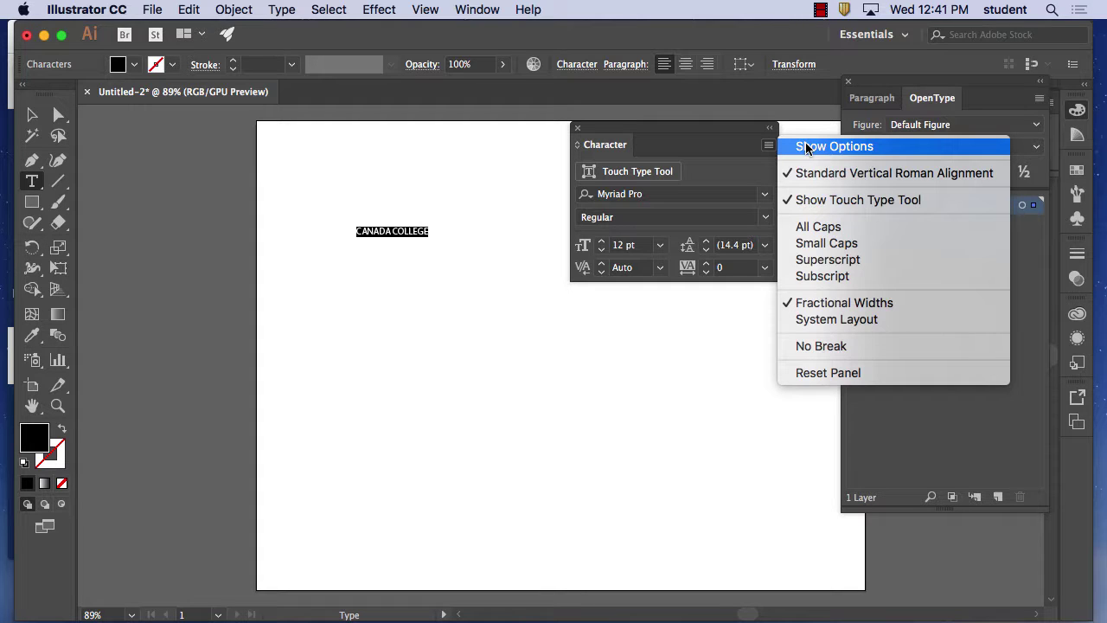
click(806, 148)
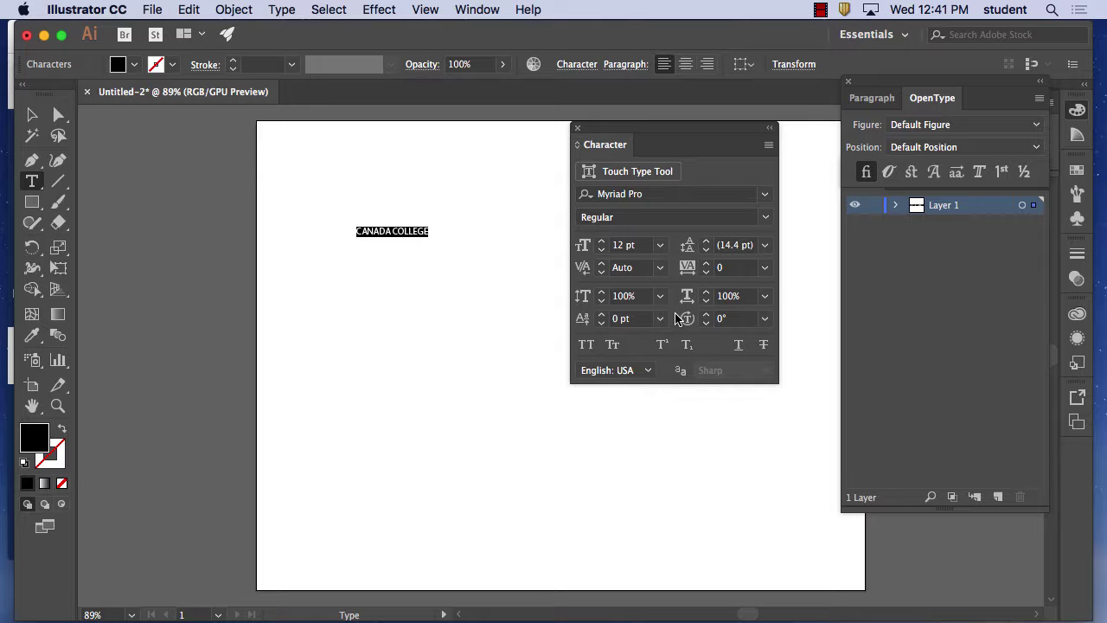
- Set CANADA COLLEGE to 48 pt and move the Character panel off the text
click(659, 244)
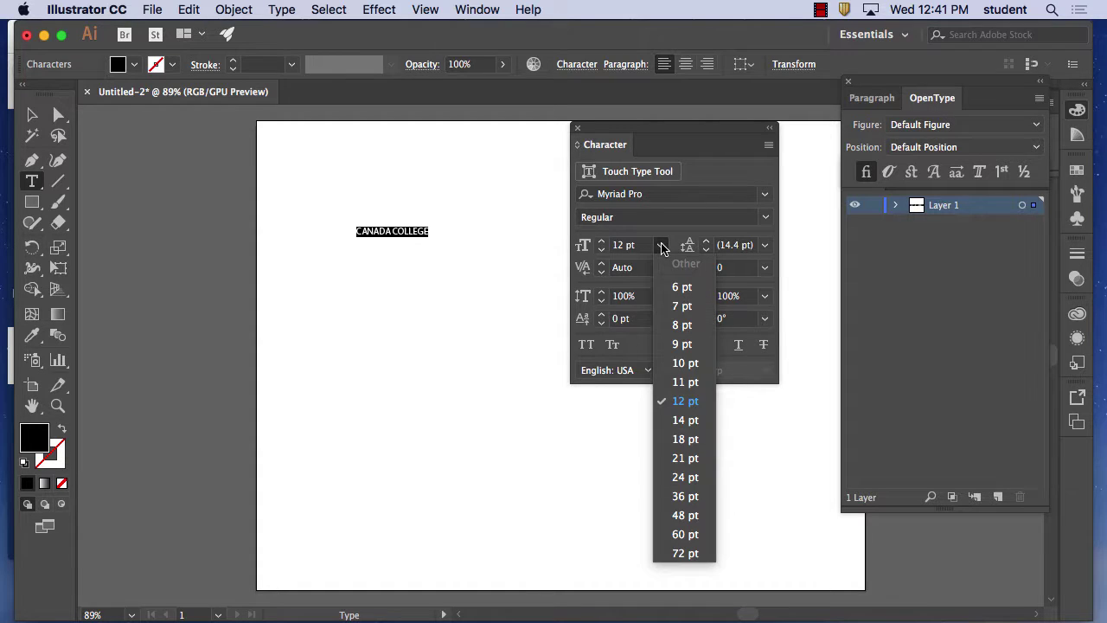
click(683, 515)
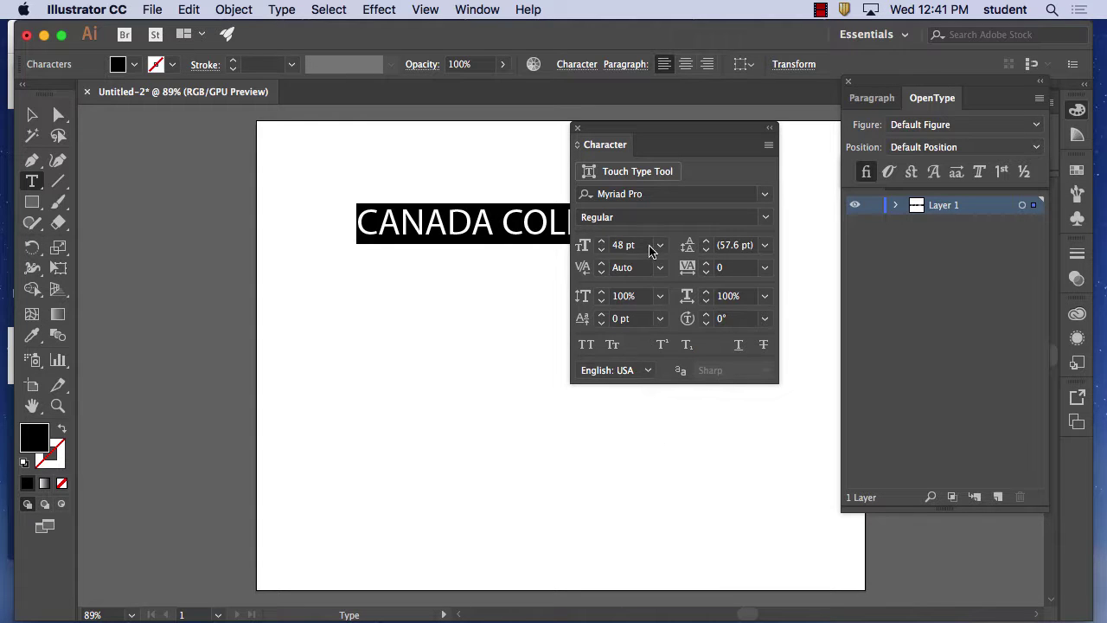
drag(623, 132, 738, 250)
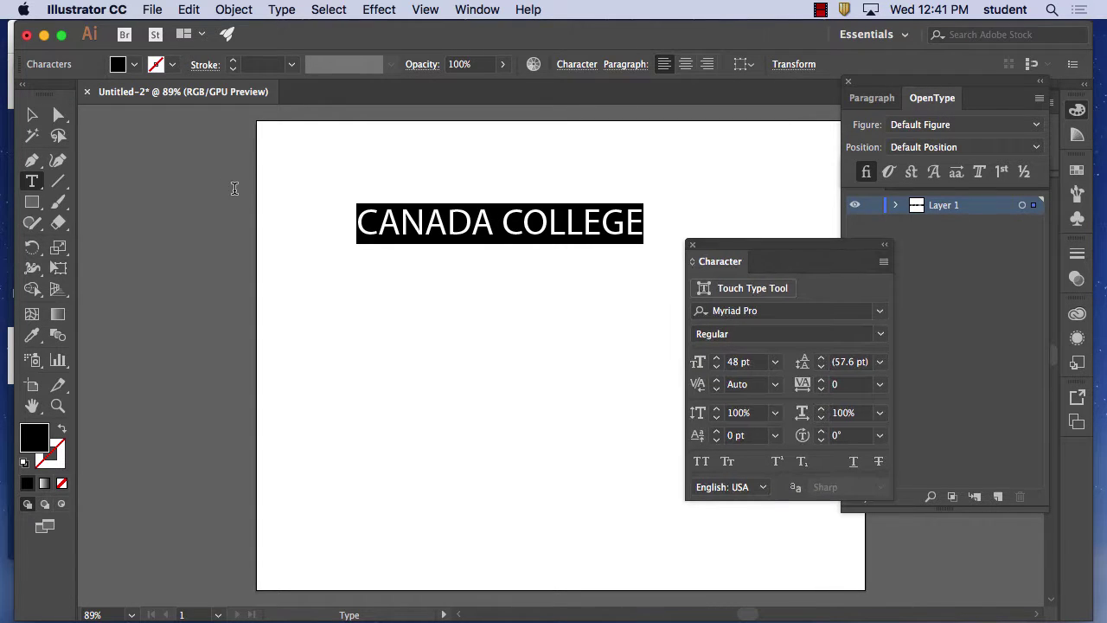
- Replace the first capital N with a lowercase n after trying an ñ accent
click(405, 223)
key(shift+Right)
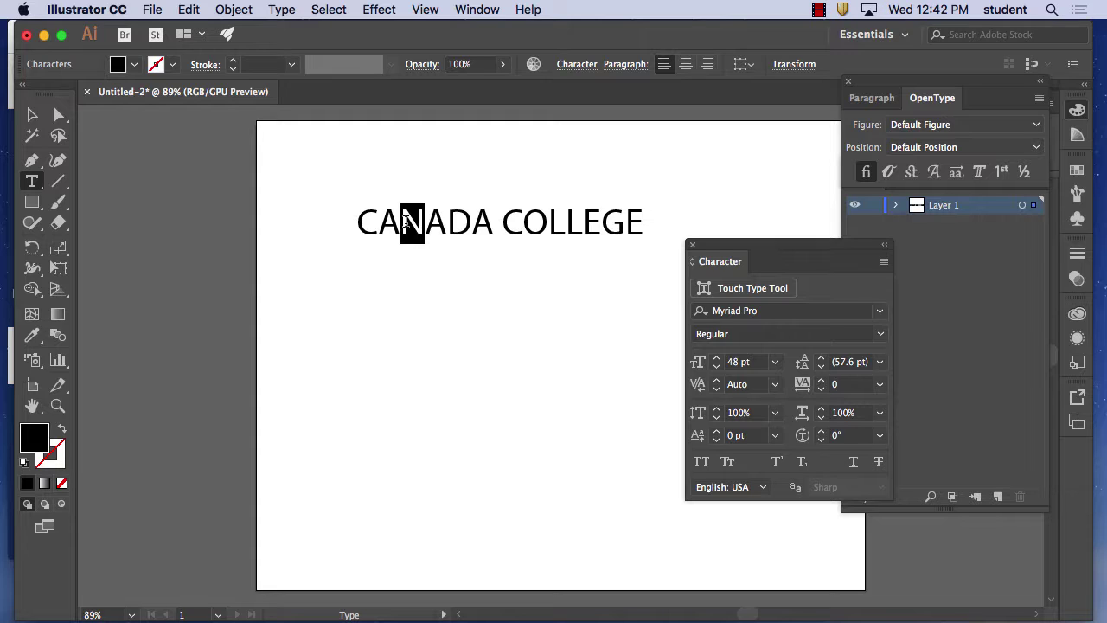
key(alt+n)
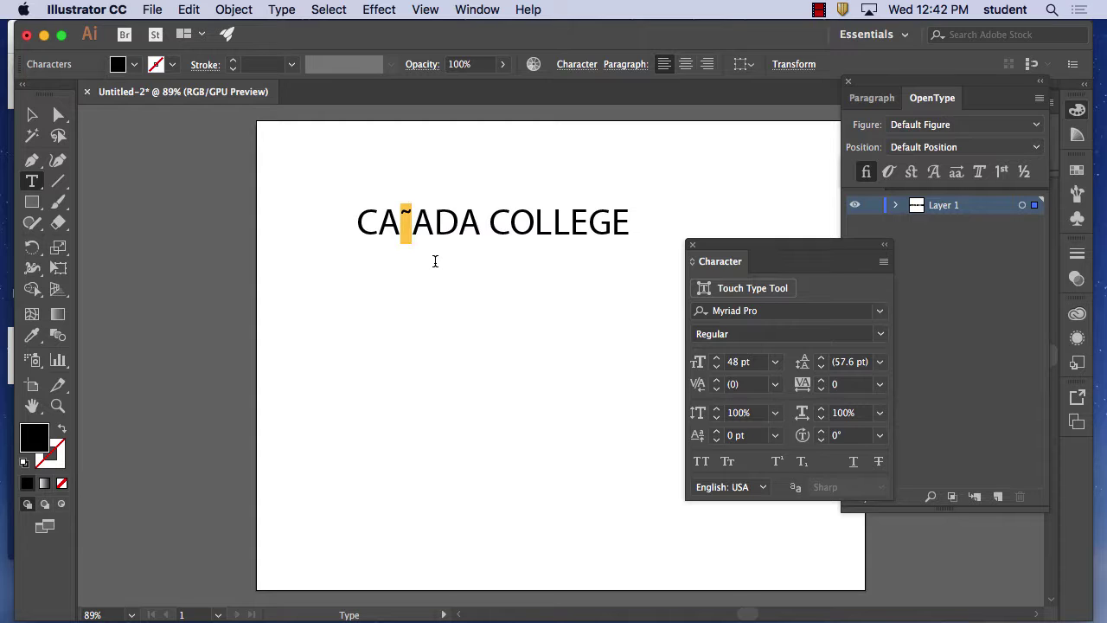
text(n)
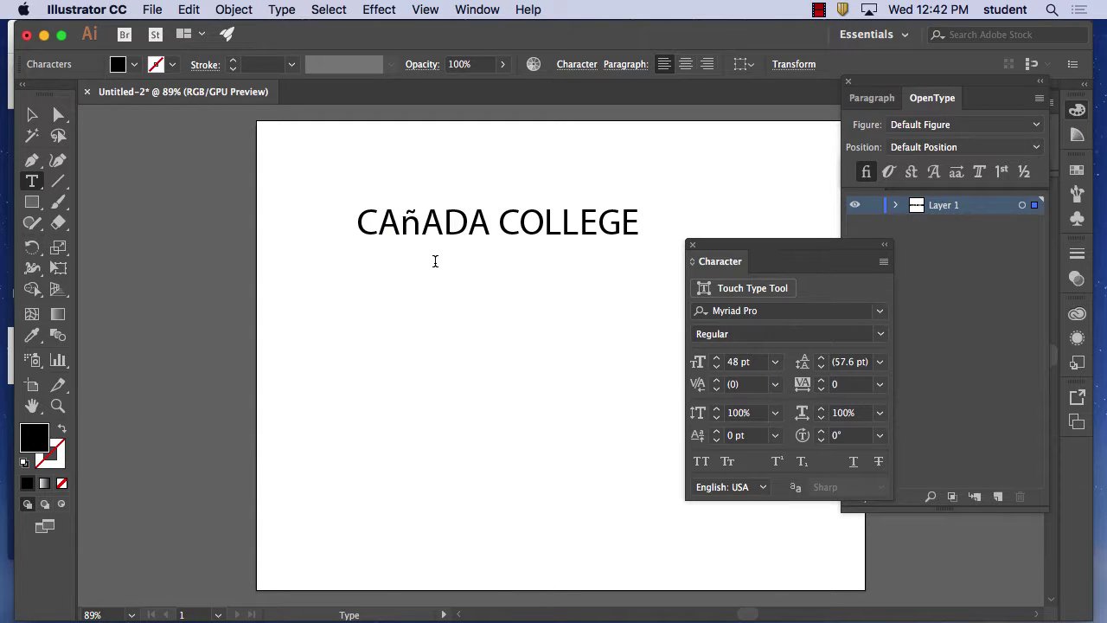
key(BackSpace)
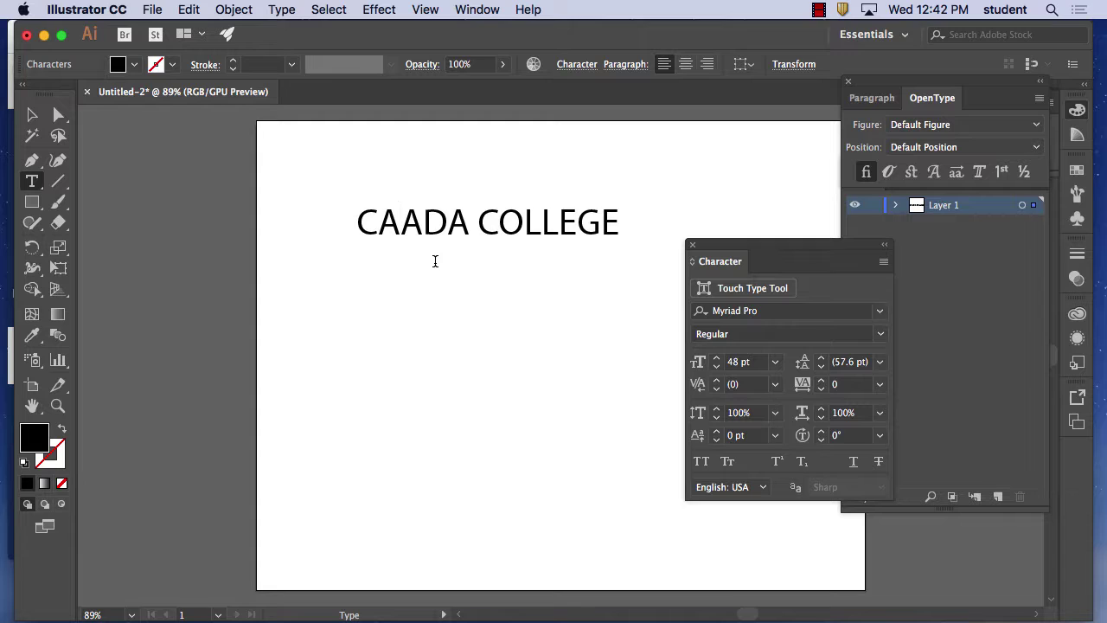
text(n)
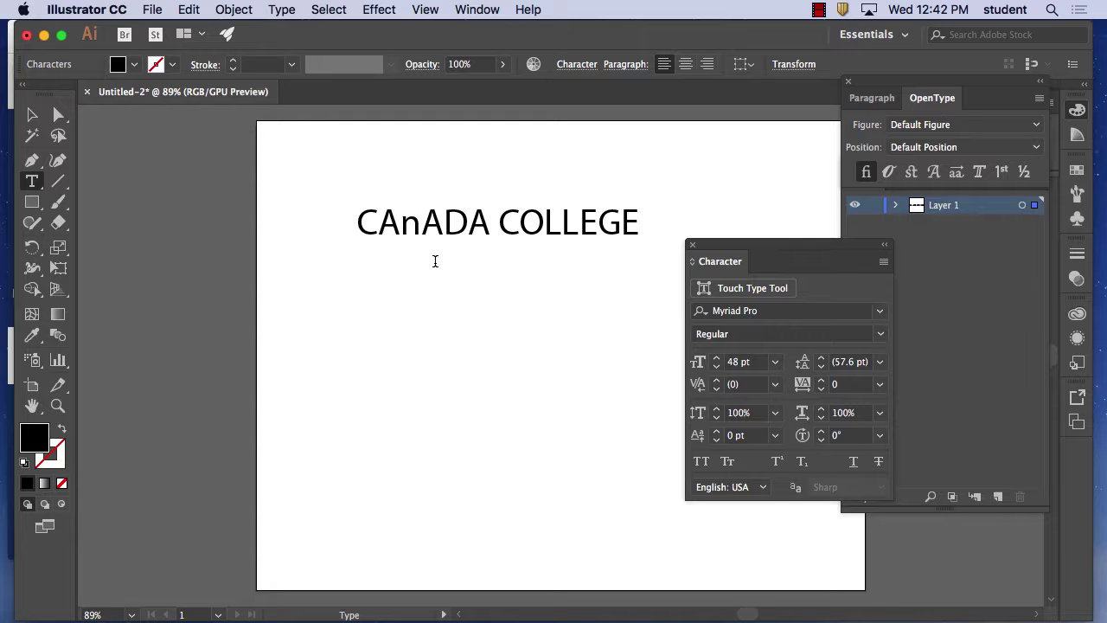
- Open the Glyphs panel, move it below the heading, and enlarge it to show more characters
click(478, 10)
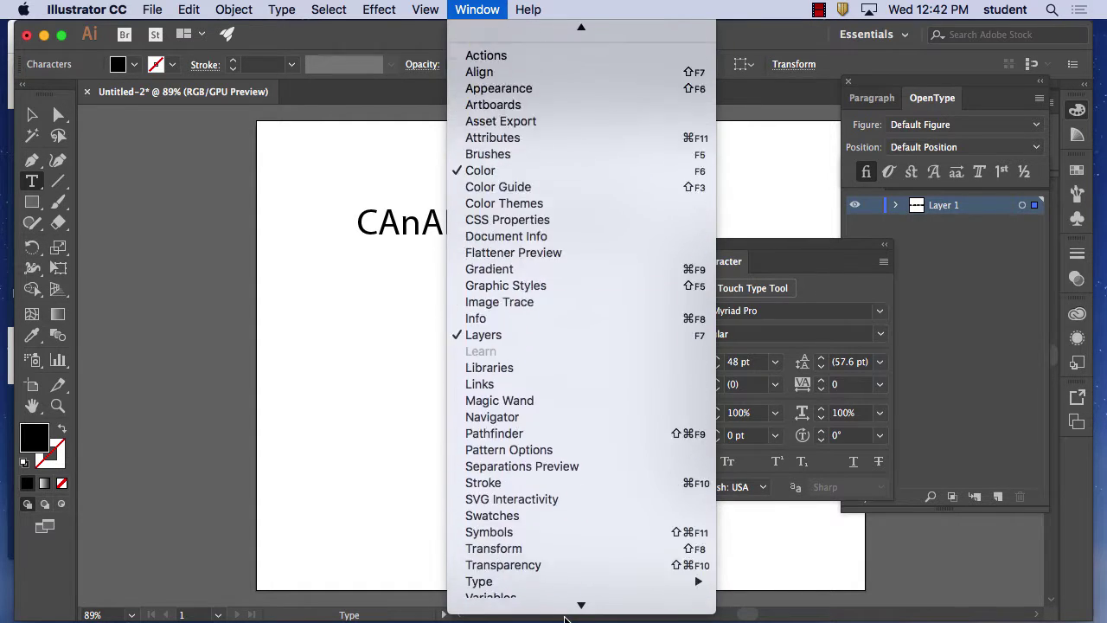
mouse_move(543, 482)
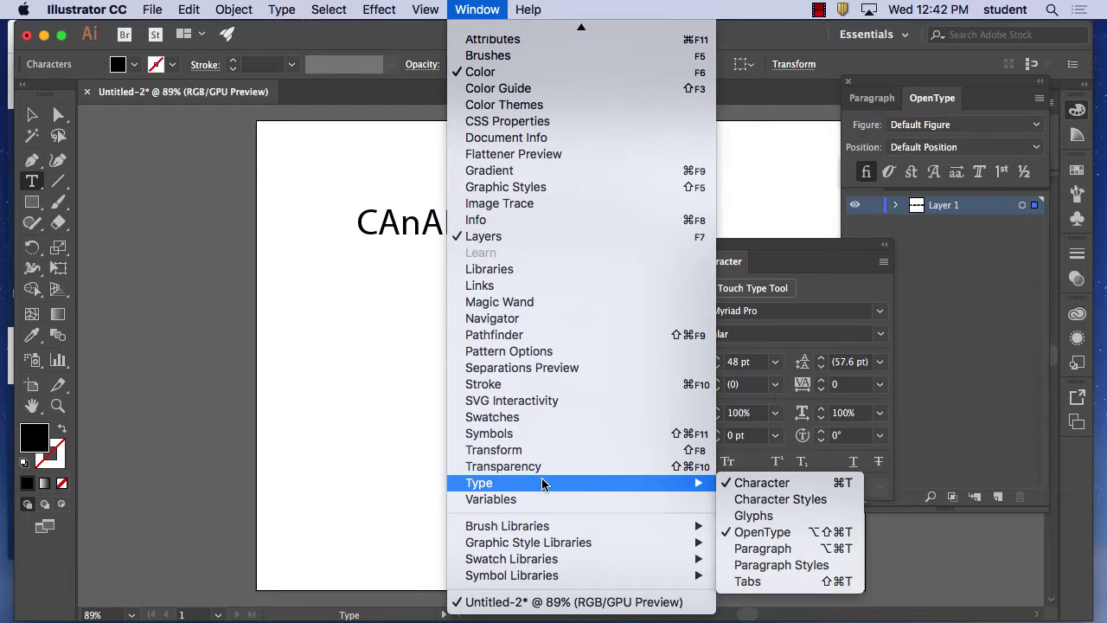
click(794, 517)
drag(128, 114, 143, 263)
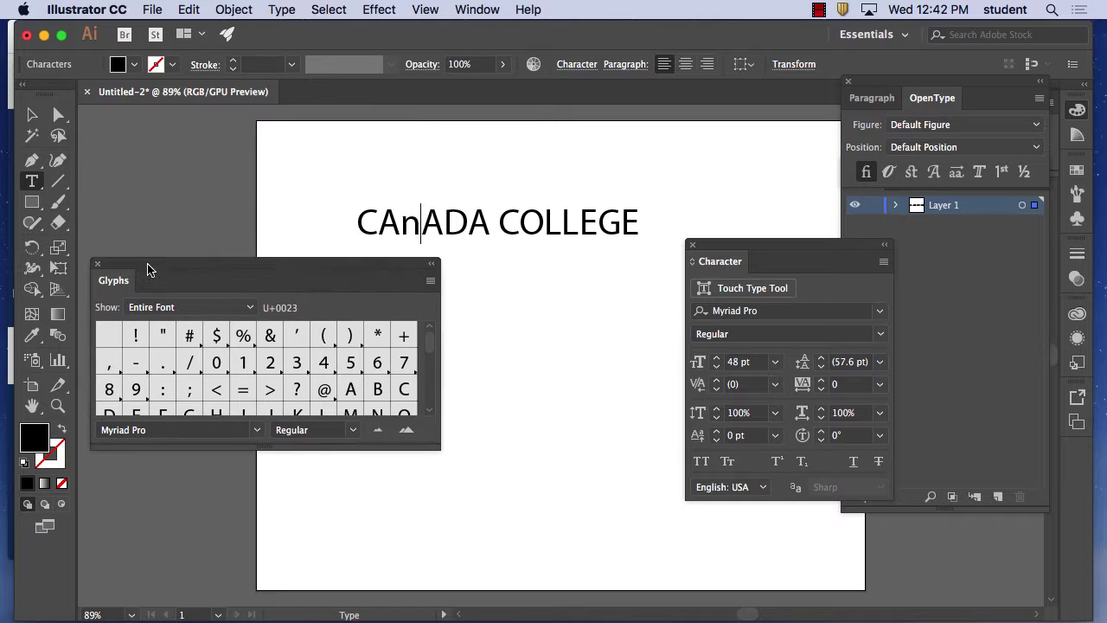
drag(434, 440, 520, 551)
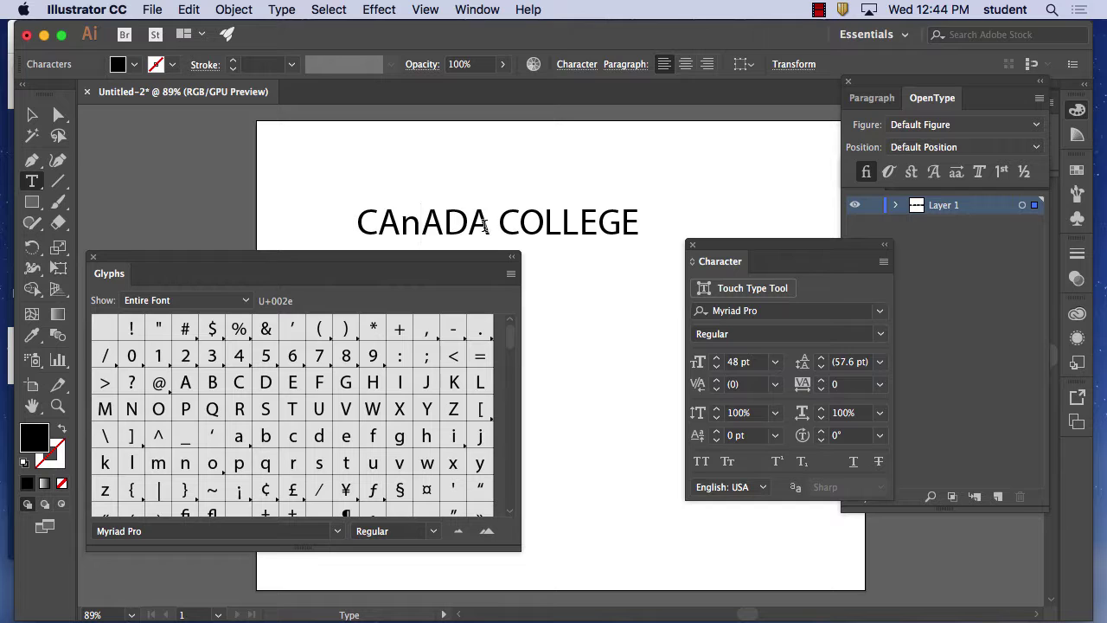
- Retype the heading in mixed case as 'Canada College', then select the n in Canada
drag(488, 225, 383, 223)
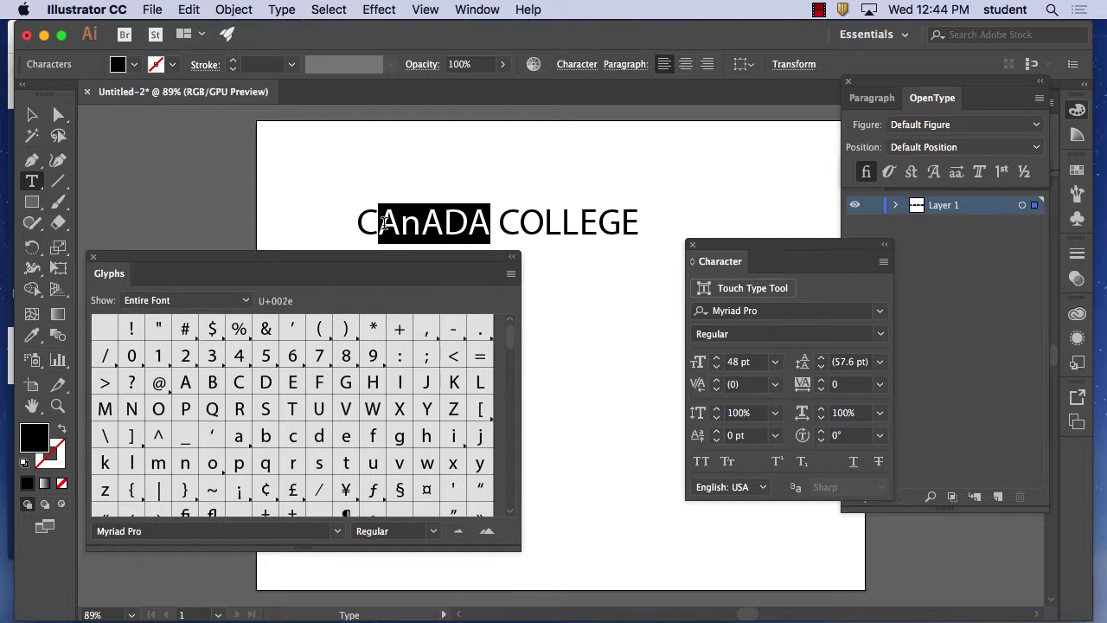
text(annad)
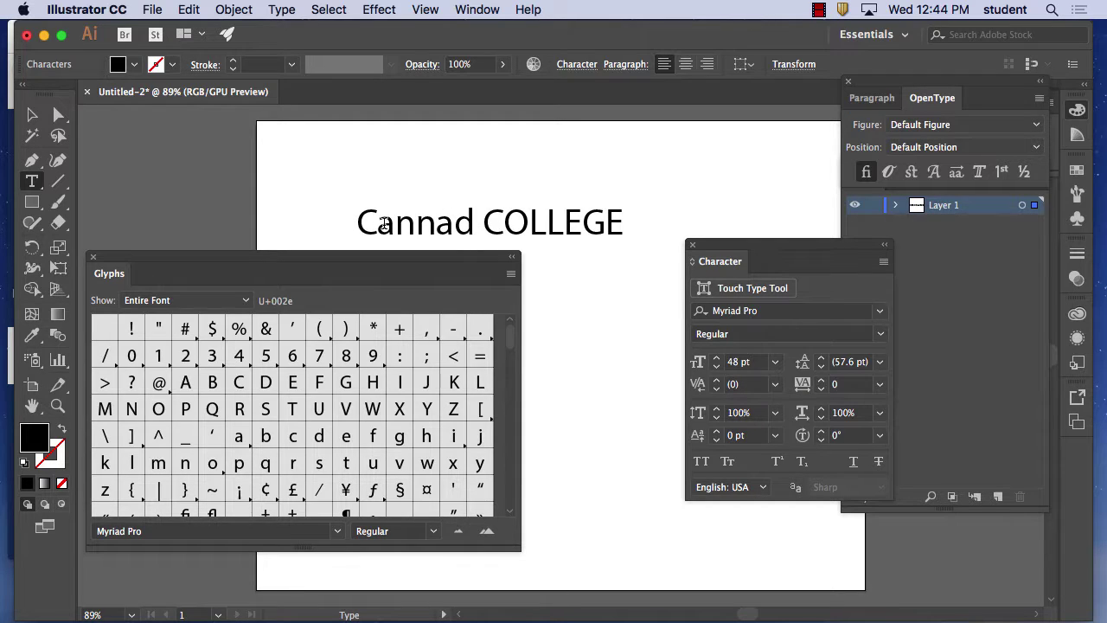
key(BackSpace)
key(BackSpace)
key(BackSpace)
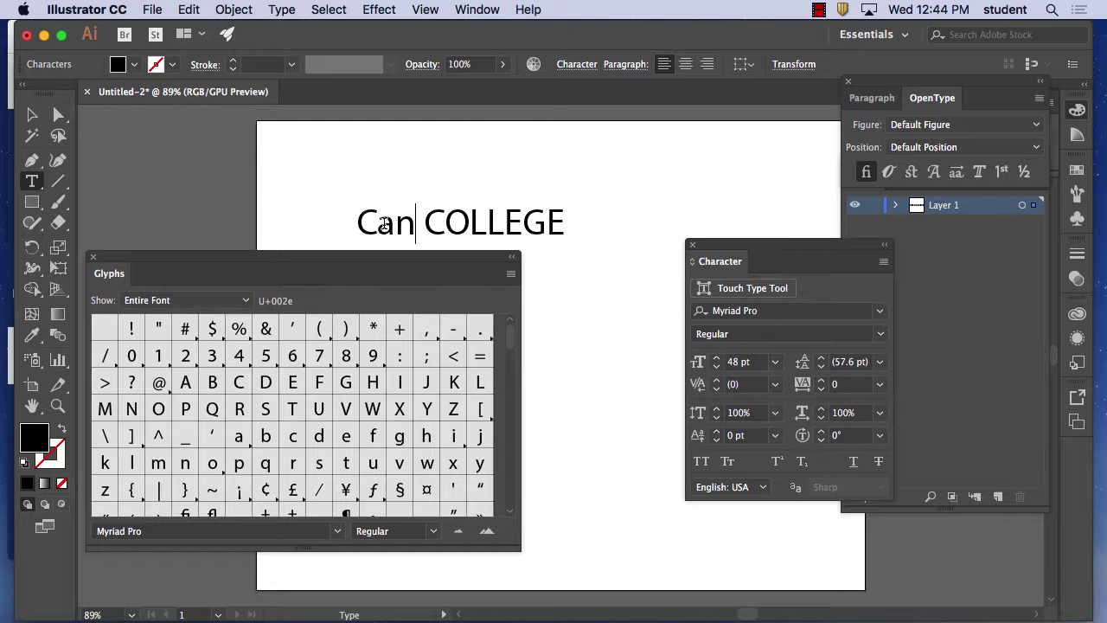
text(ada)
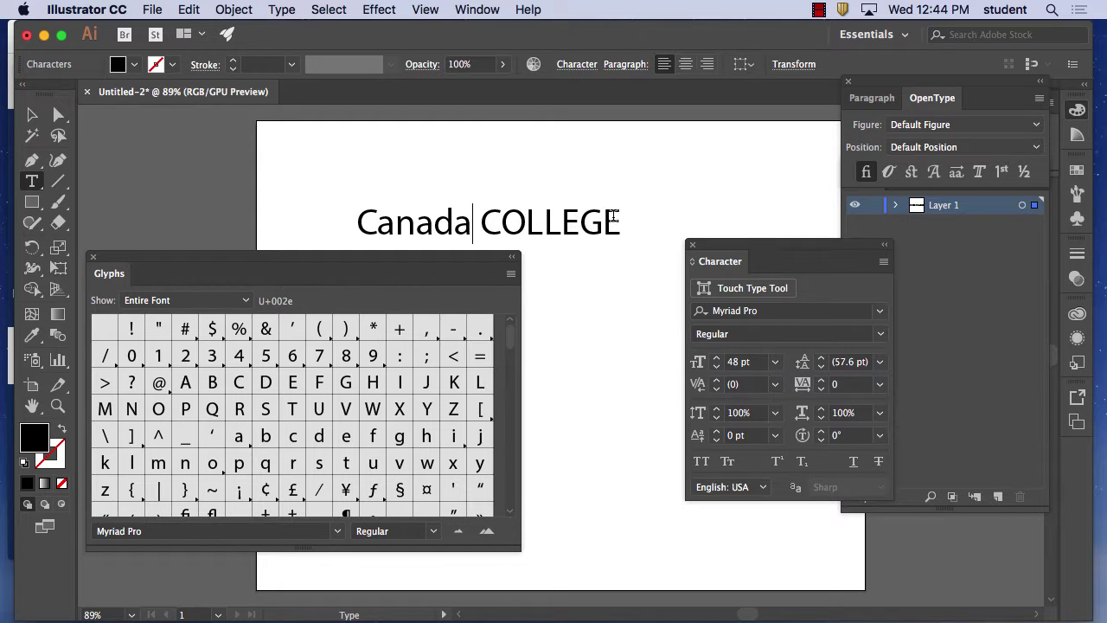
drag(613, 215, 510, 219)
text(ollege)
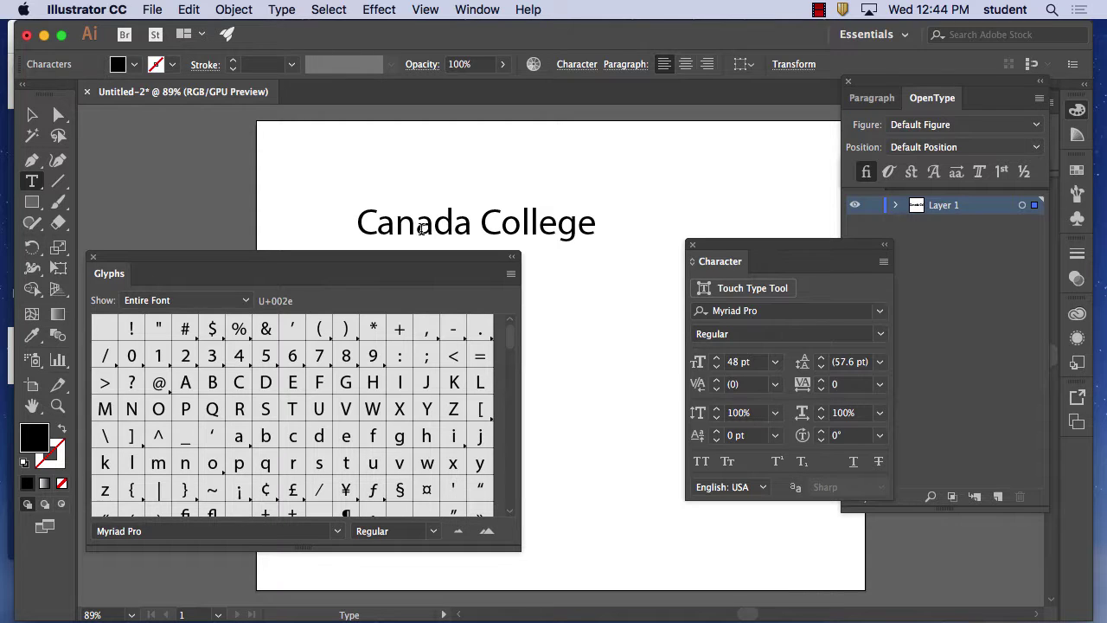
drag(418, 227, 394, 228)
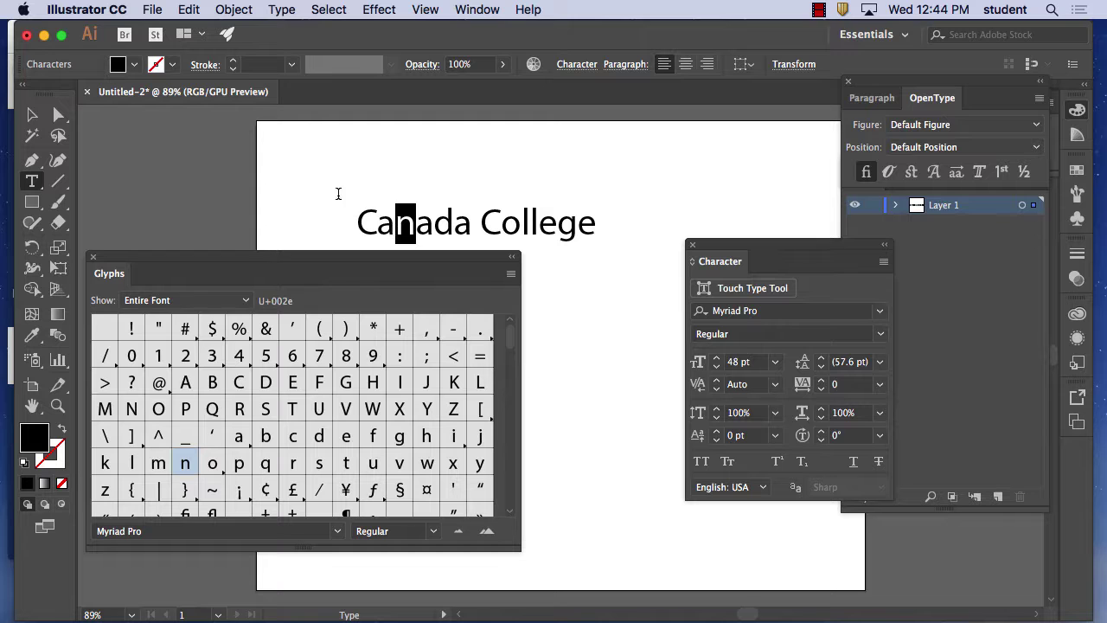
- Move the Glyphs panel aside, enlarge it, and scroll to the accented letters
drag(417, 257, 882, 151)
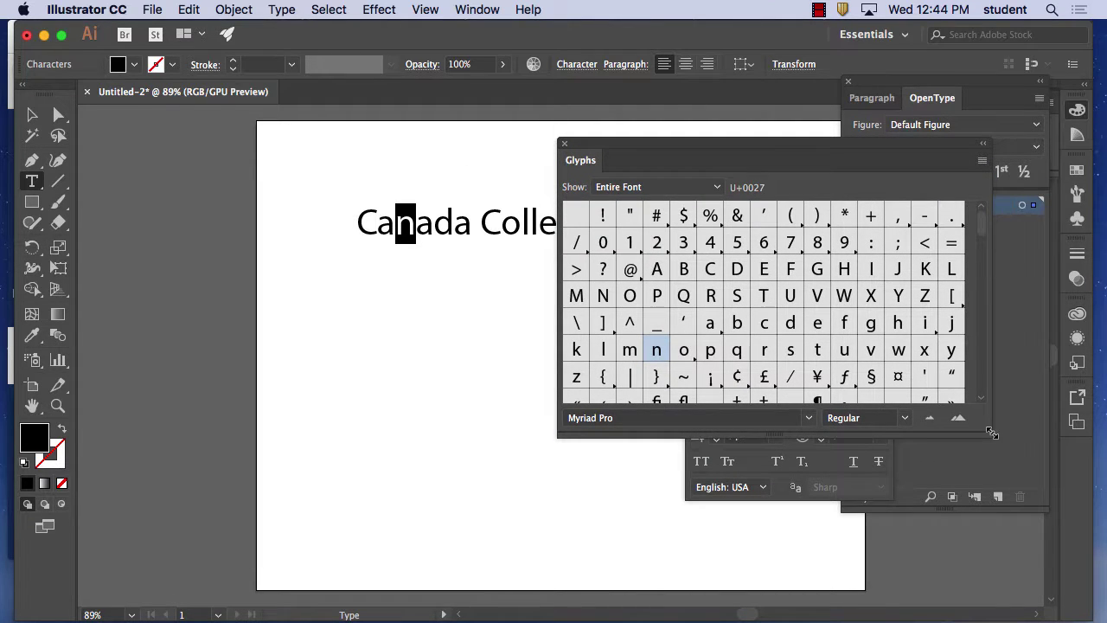
drag(996, 436, 1000, 568)
drag(992, 266, 1001, 392)
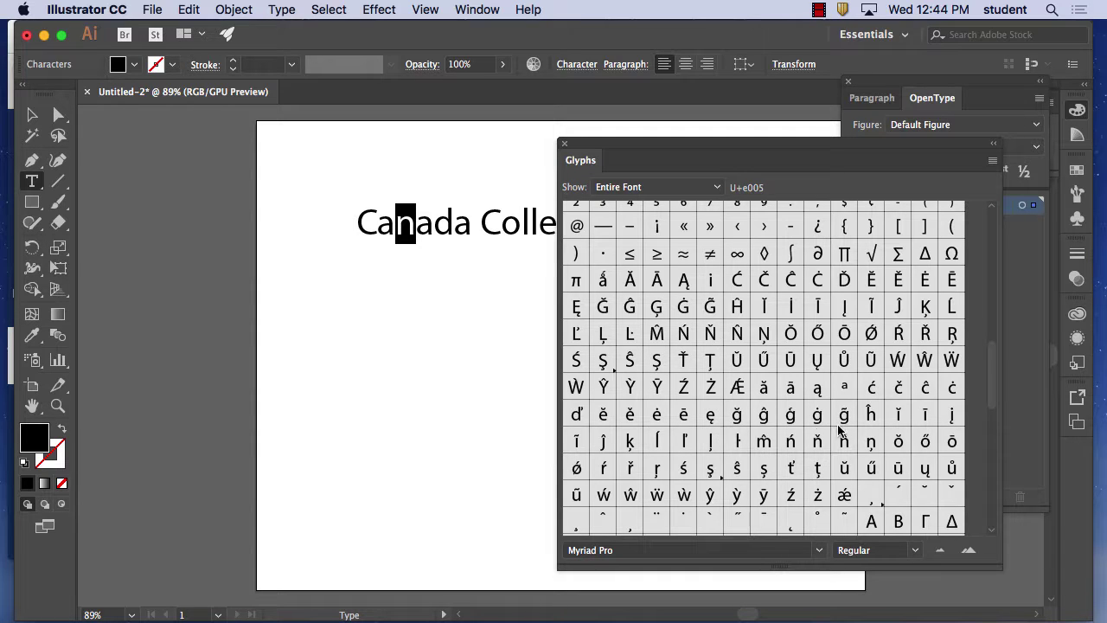
scroll(988, 378, down, 1)
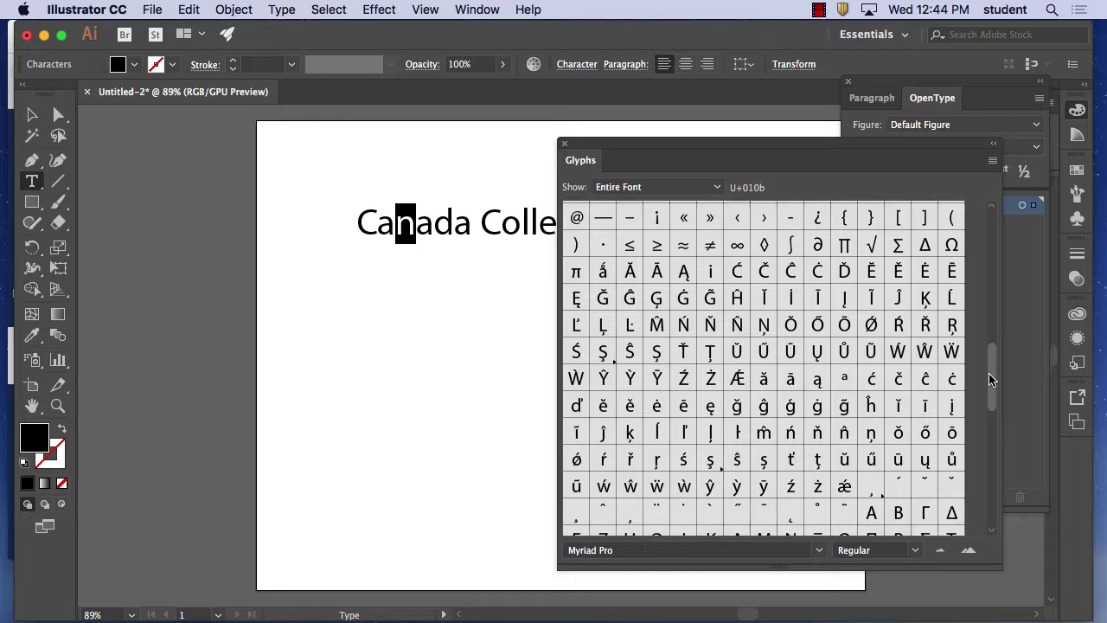
drag(988, 374, 995, 208)
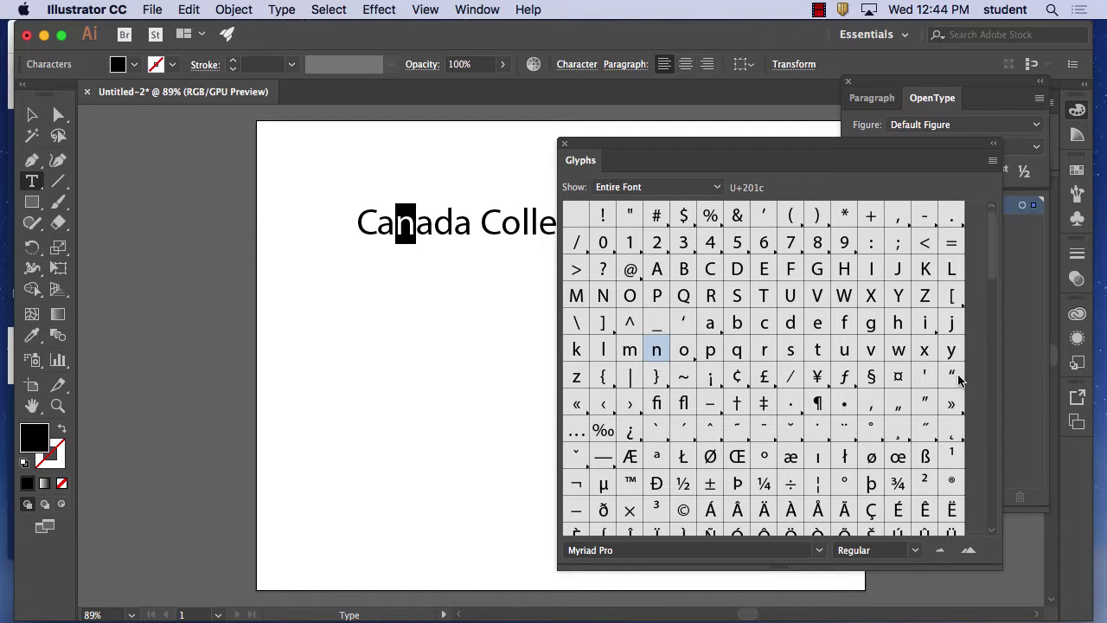
drag(993, 272, 994, 288)
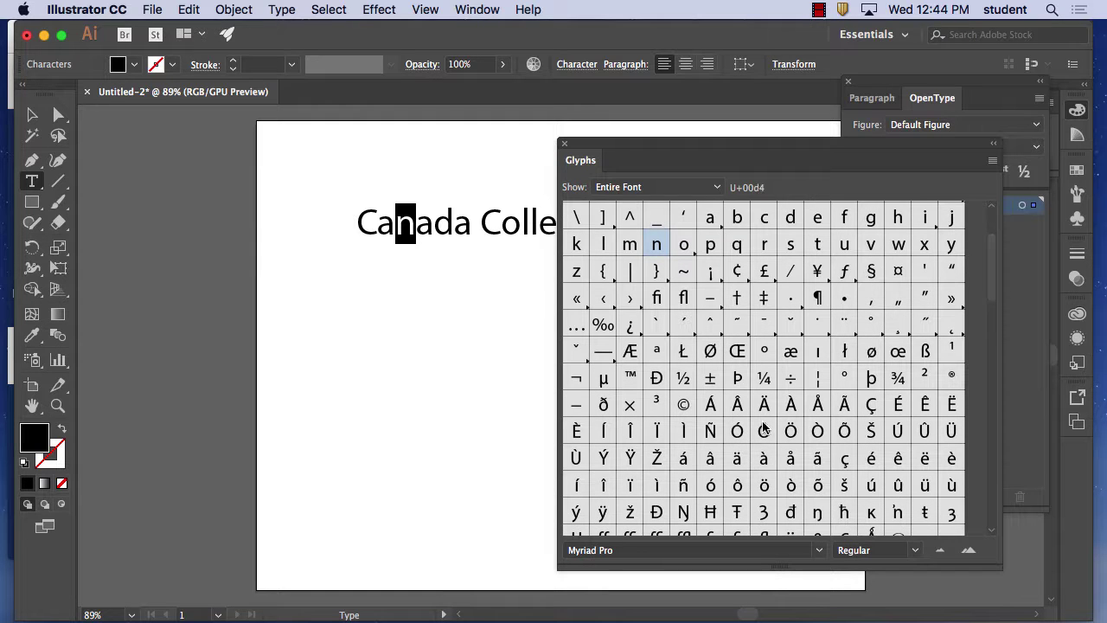
- Insert the Ñ and ñ glyphs into the heading, then select the extra Ñ
double_click(711, 430)
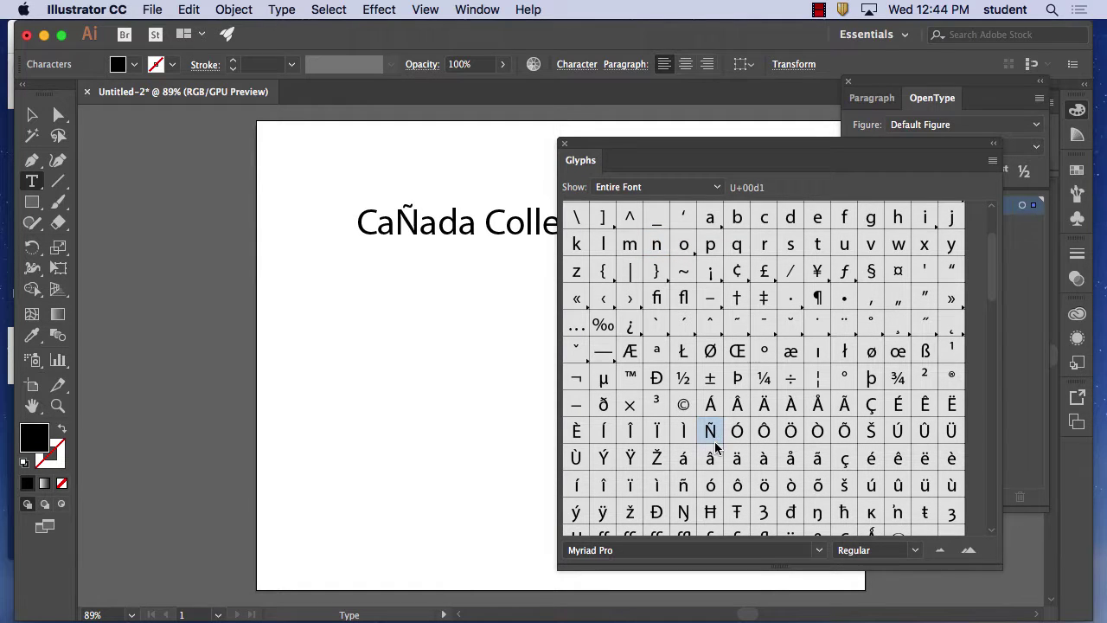
double_click(688, 485)
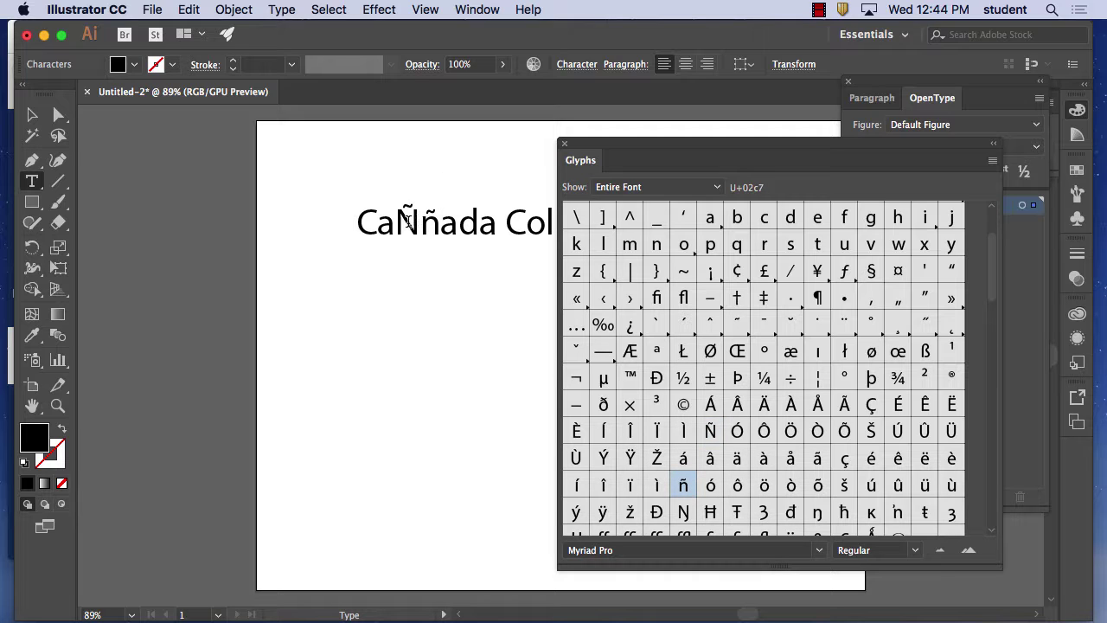
drag(423, 221, 403, 221)
- Delete the stray Ñ, leaving 'Cañada College', and test-insert then remove the M̂ glyph
key(BackSpace)
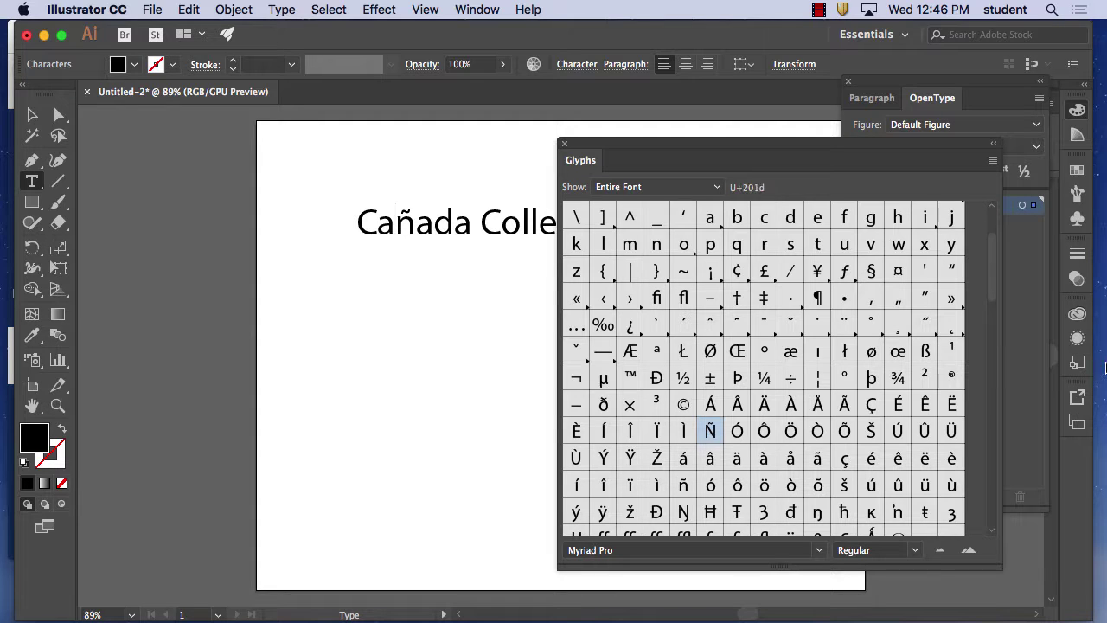
drag(993, 285, 1003, 398)
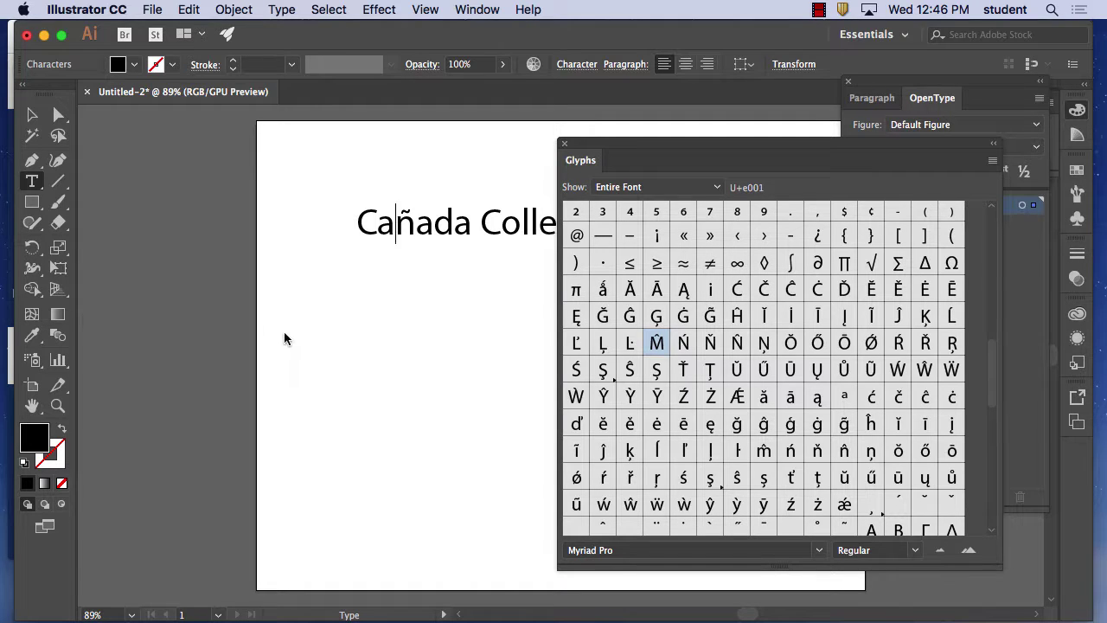
double_click(658, 343)
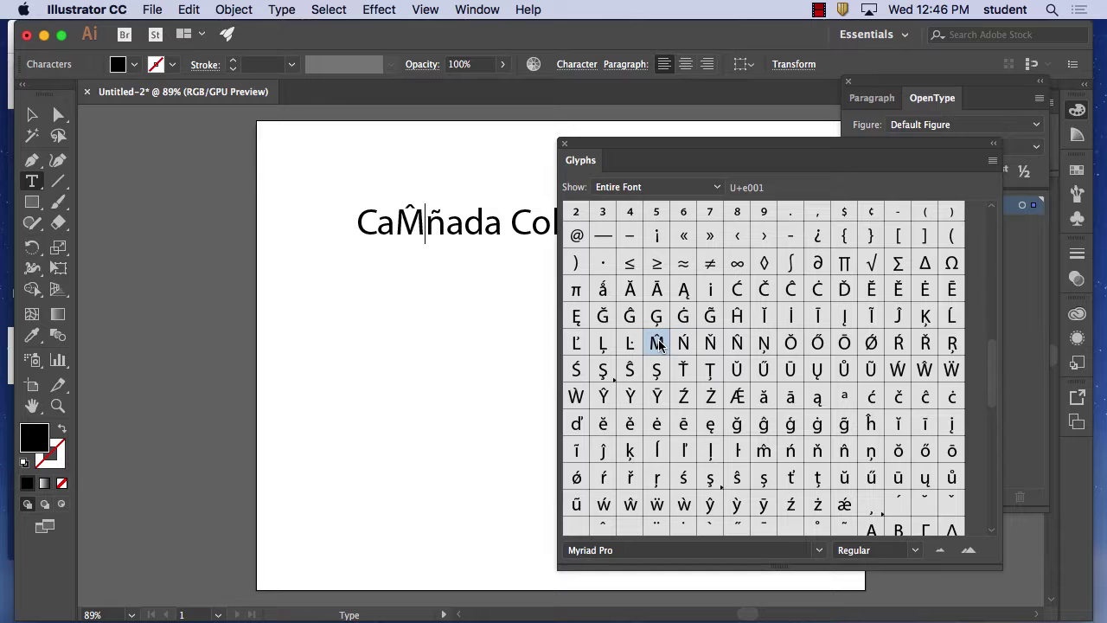
key(BackSpace)
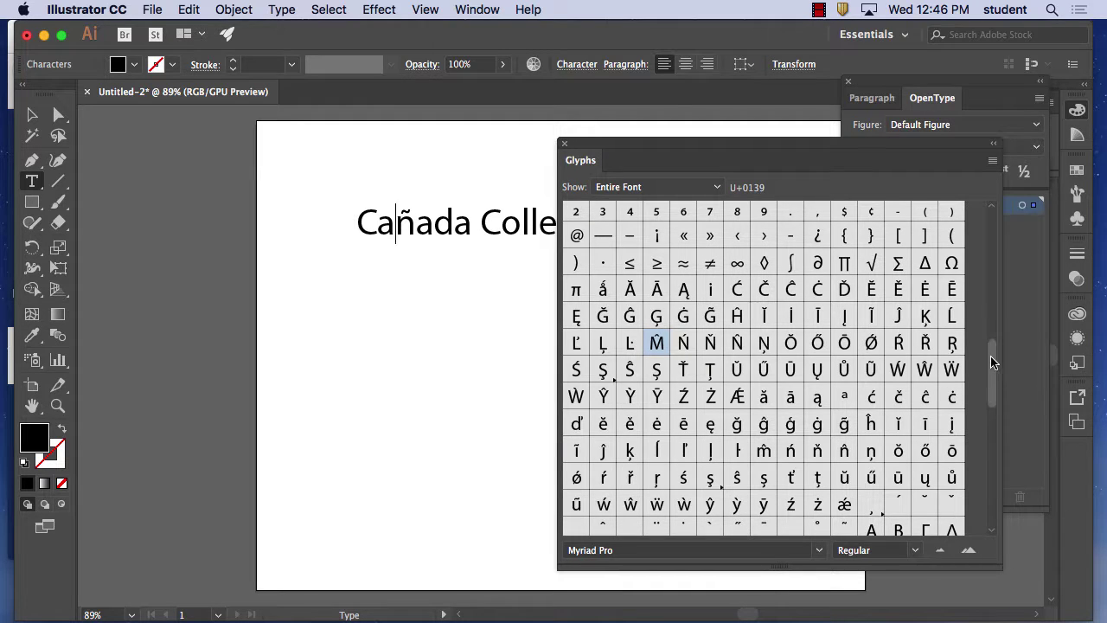
drag(991, 363, 978, 195)
- Preview the Case-Sensitive Forms, Denominators, Ligatures, Lining, Oldstyle, Subscript and Superscript glyph subsets
click(718, 188)
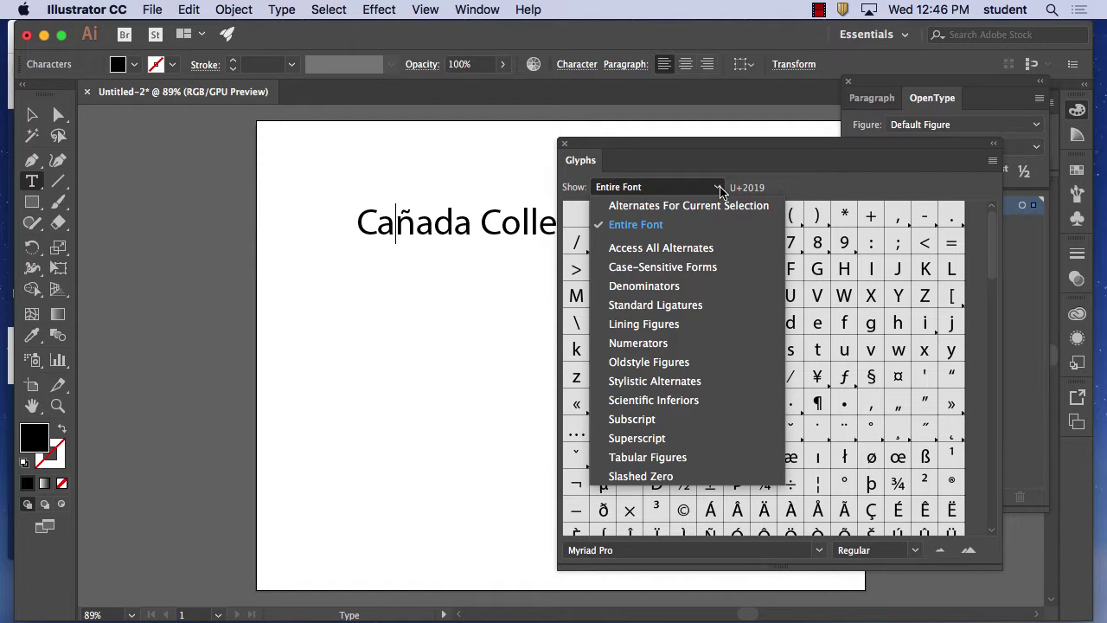
click(679, 266)
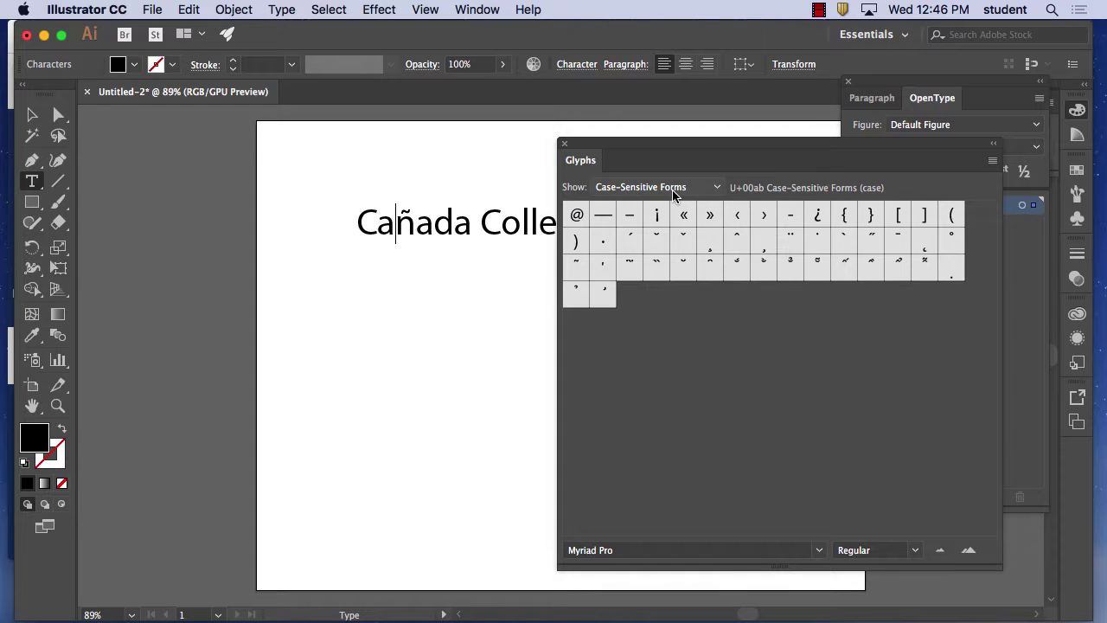
click(680, 187)
click(649, 286)
click(670, 188)
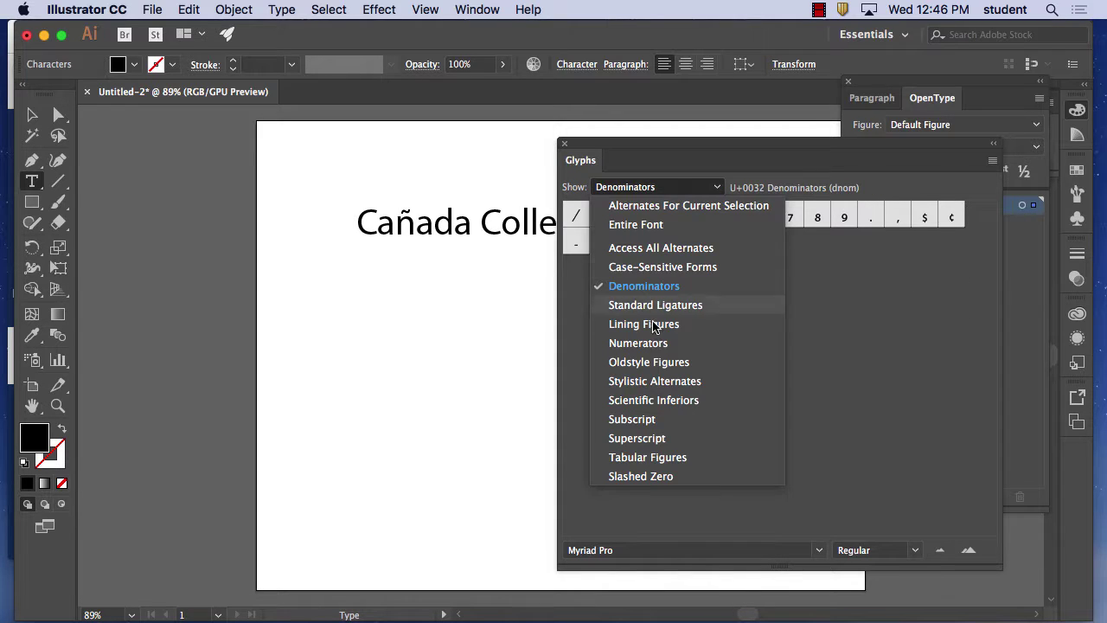
click(670, 305)
click(669, 187)
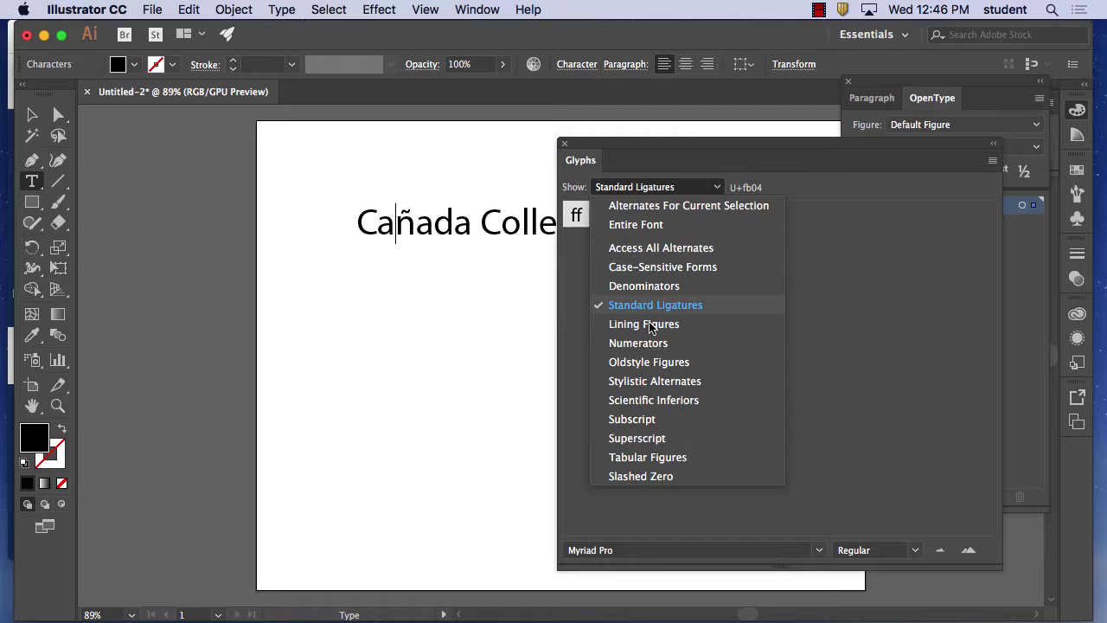
click(654, 325)
click(661, 189)
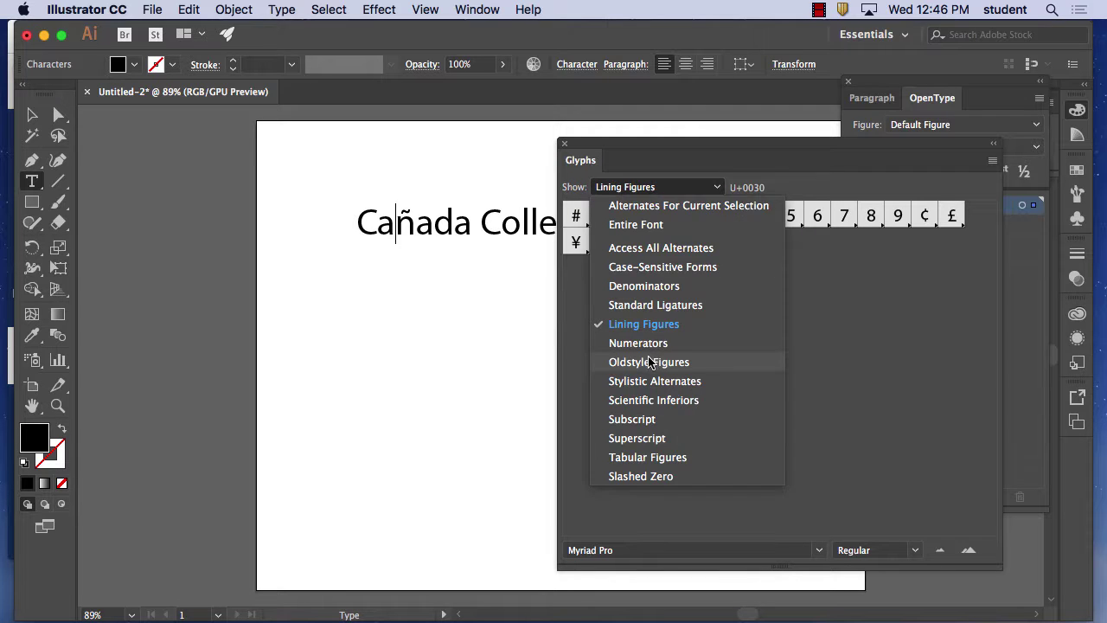
click(648, 362)
click(657, 188)
click(638, 418)
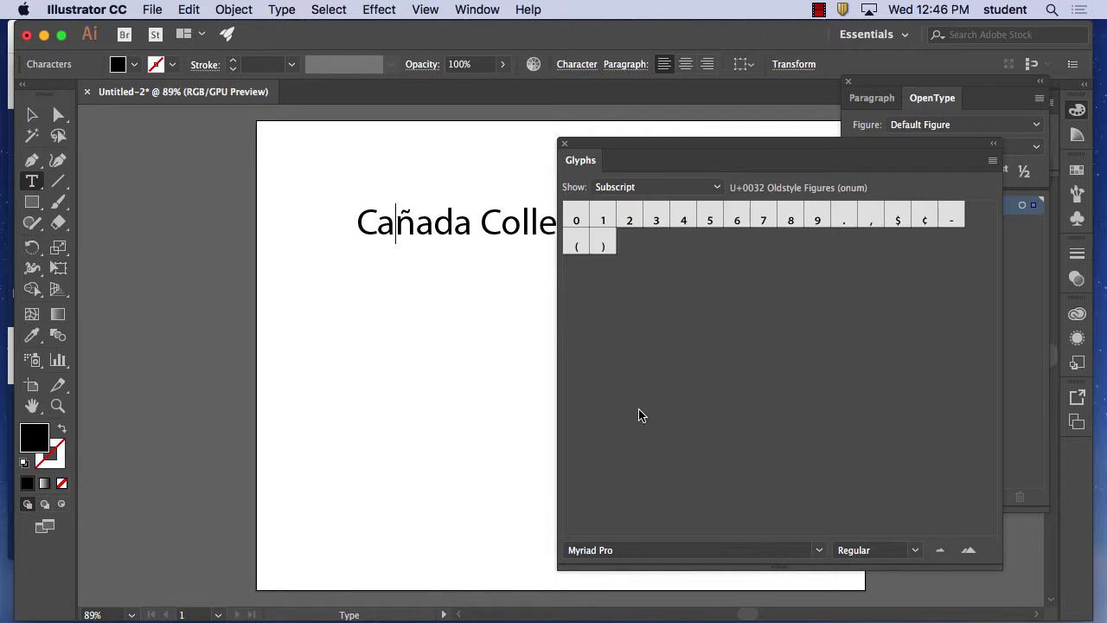
click(655, 189)
click(640, 437)
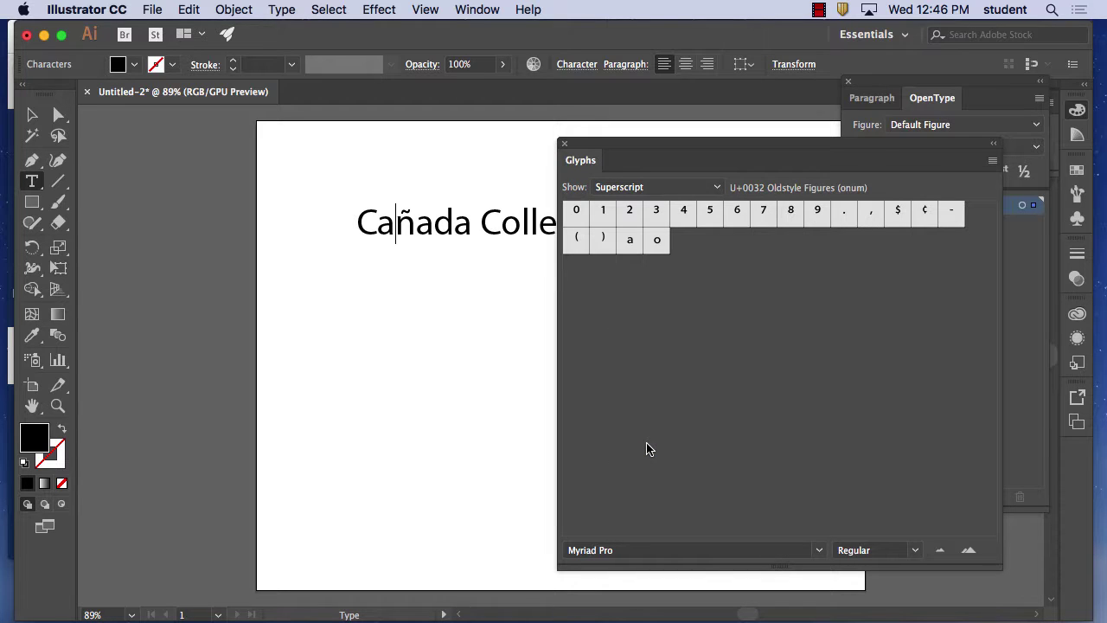
- Preview the Tabular Figures, Subscript, Scientific Inferiors and Stylistic Alternates glyph subsets
click(654, 188)
click(647, 456)
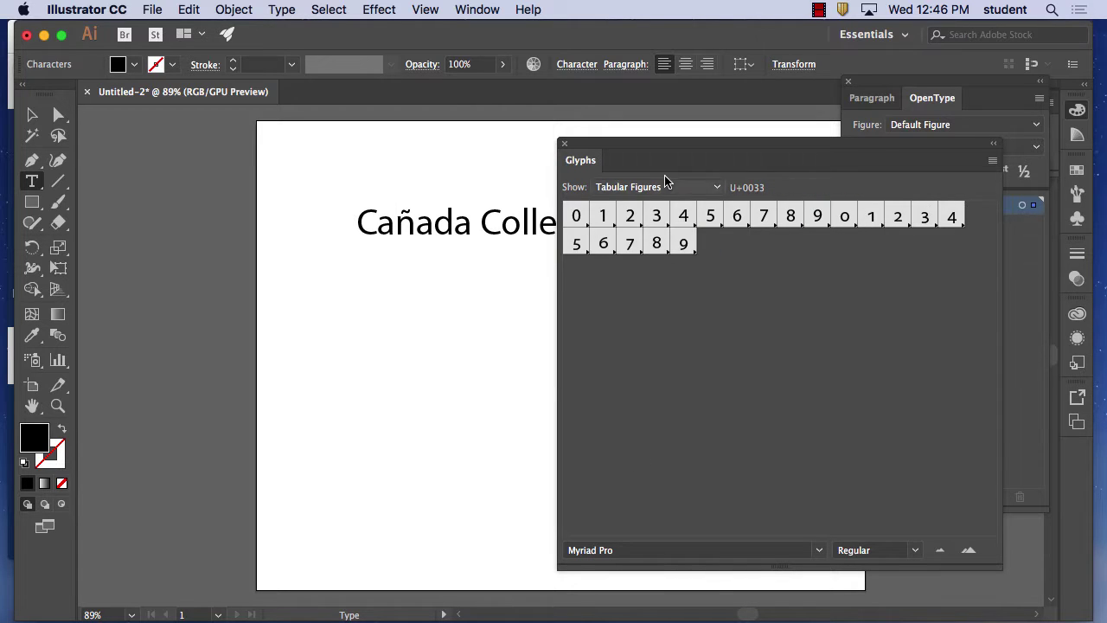
click(655, 188)
click(637, 420)
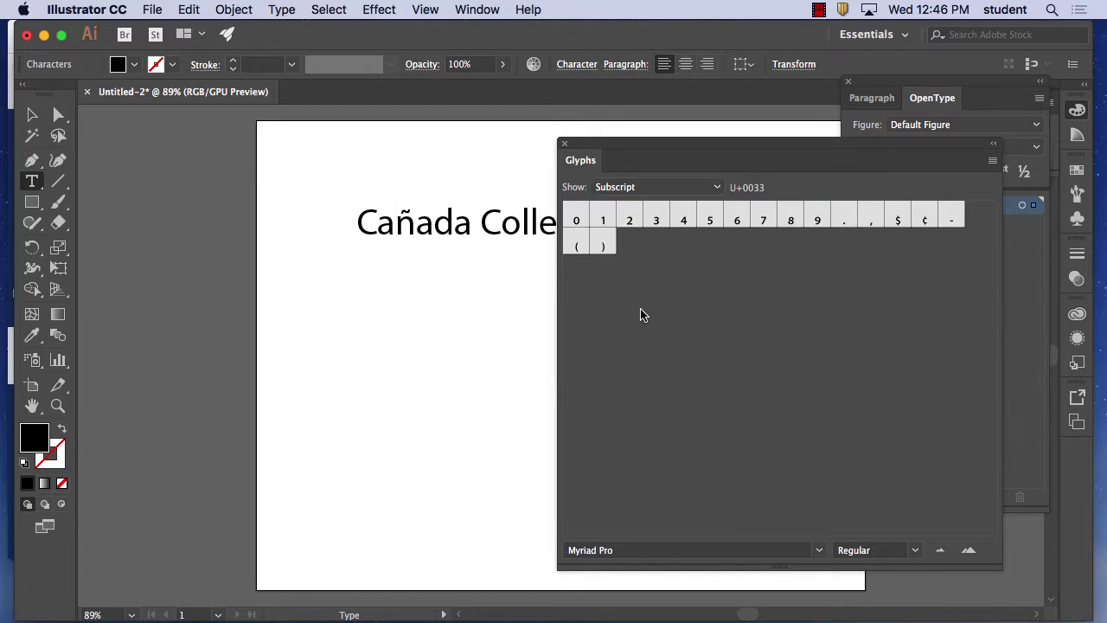
click(655, 186)
click(650, 401)
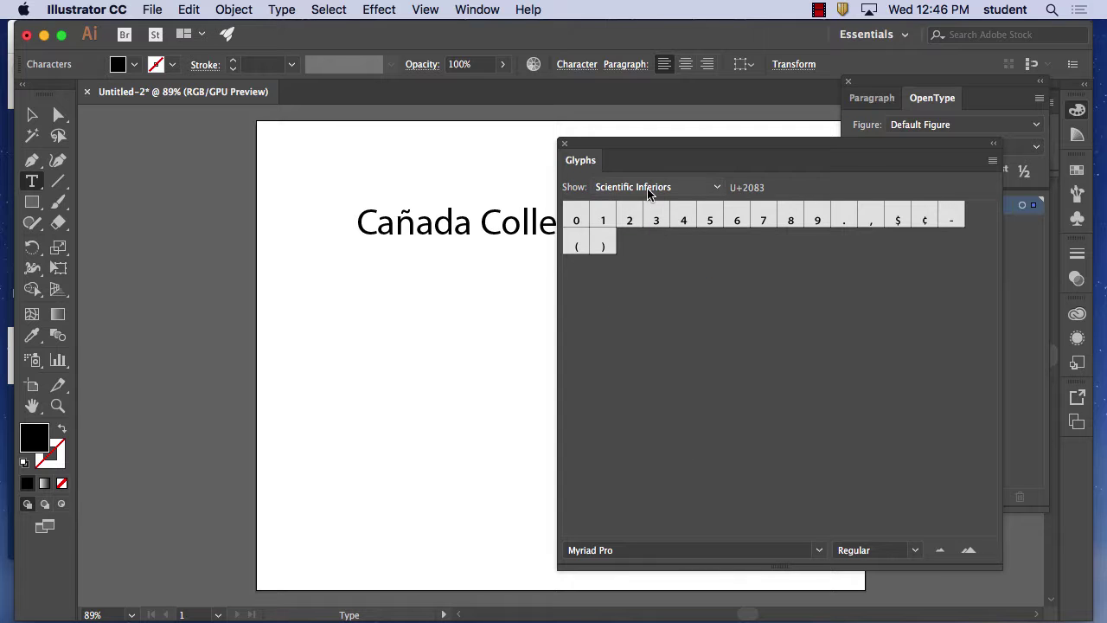
click(654, 187)
click(649, 380)
- Show all alternate glyphs, then switch the Glyphs panel back to Entire Font
click(663, 188)
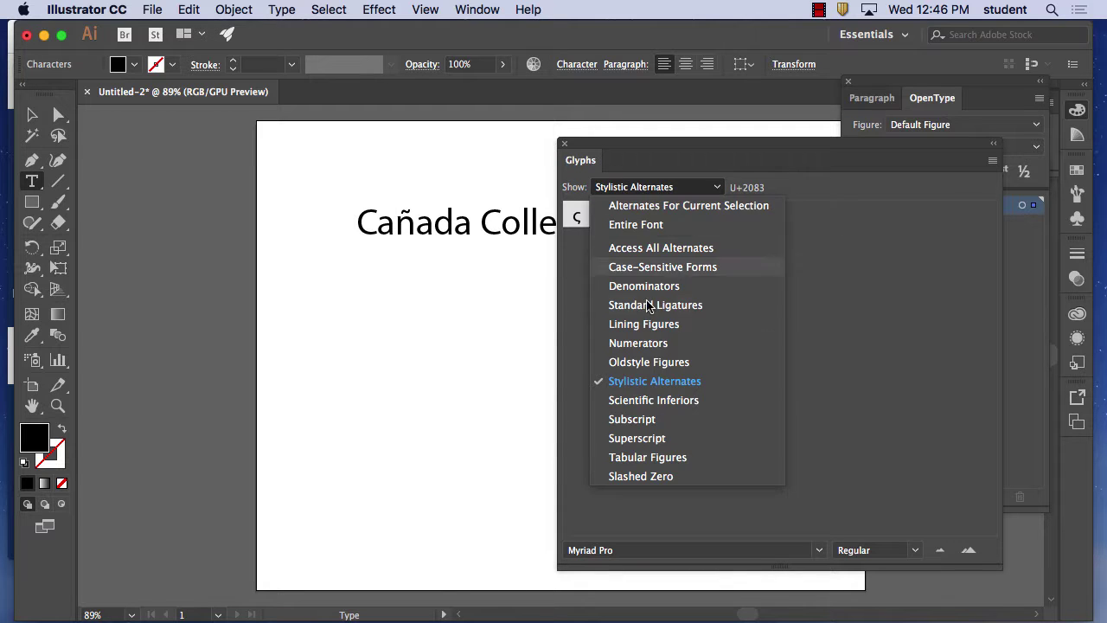
click(664, 248)
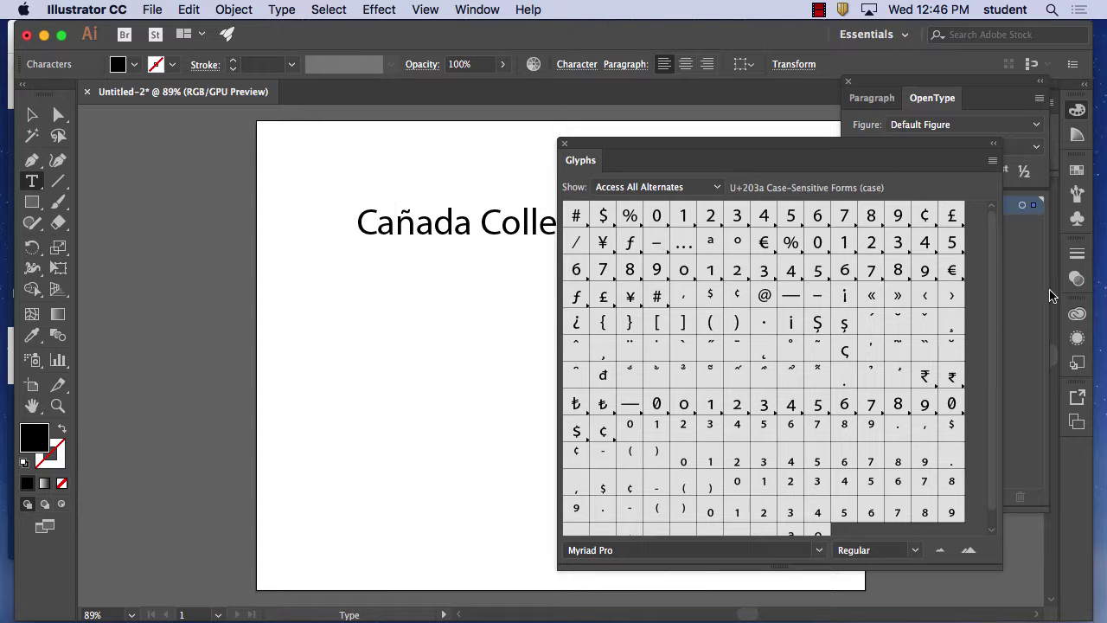
drag(990, 246, 995, 98)
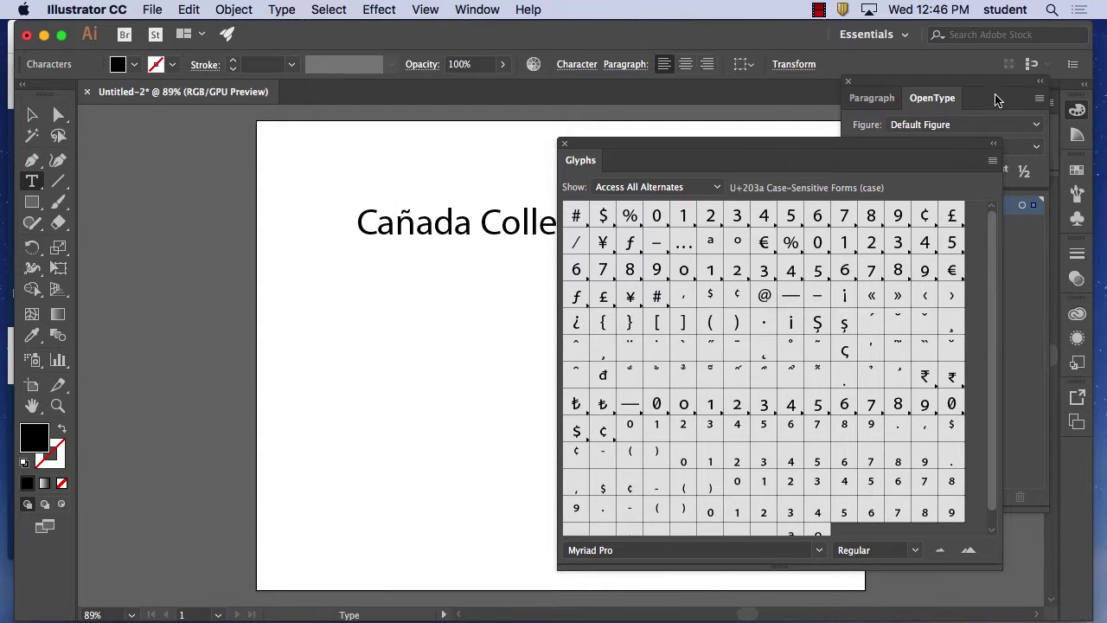
click(674, 187)
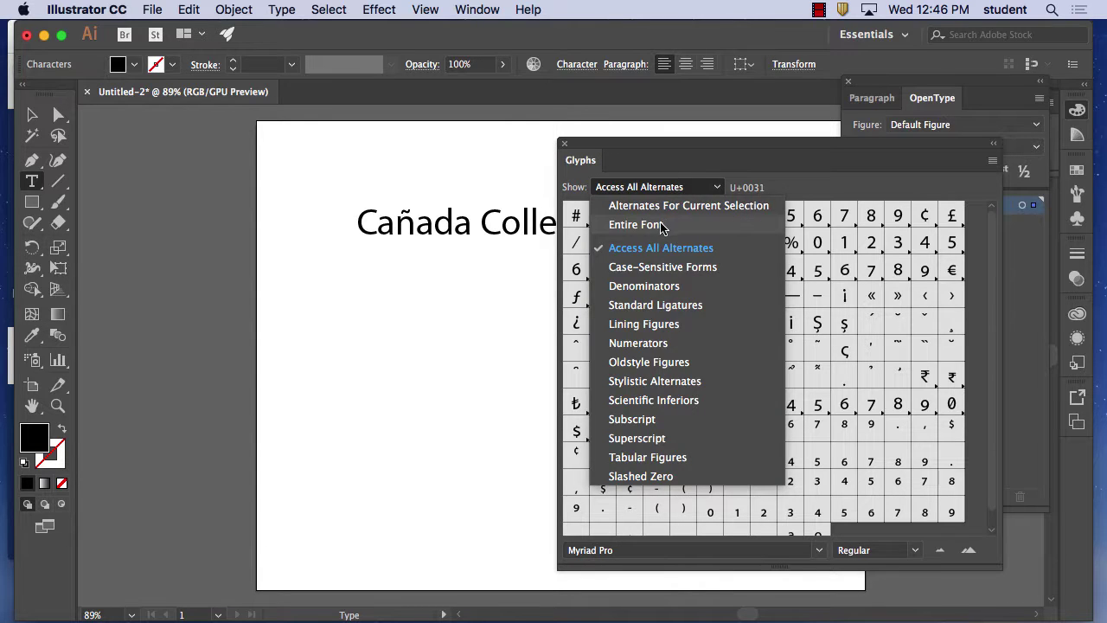
click(680, 217)
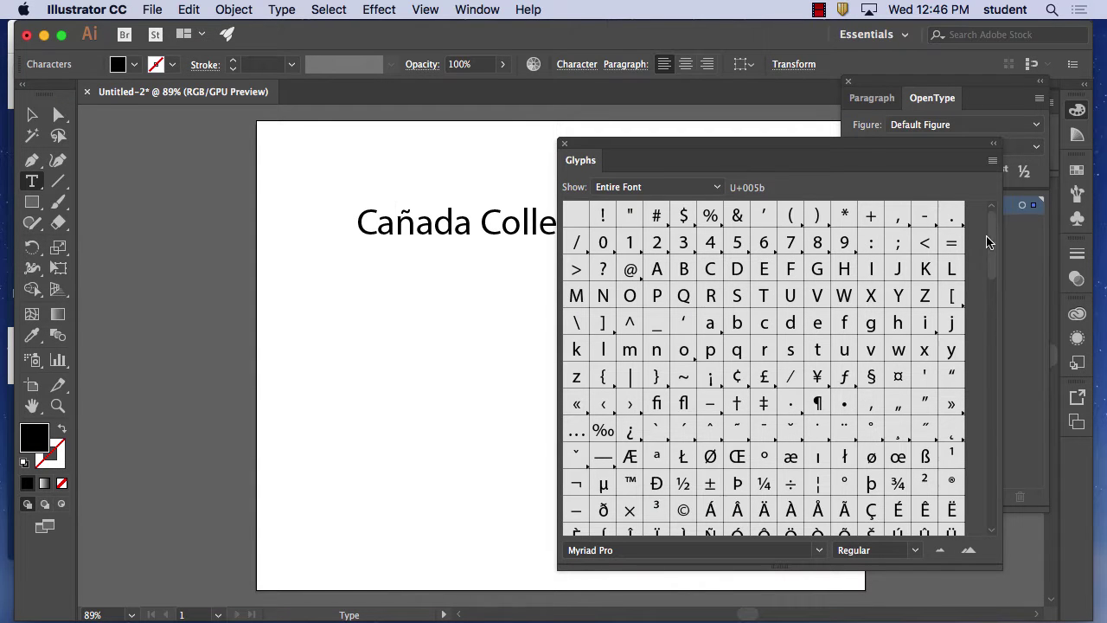
drag(990, 242, 993, 364)
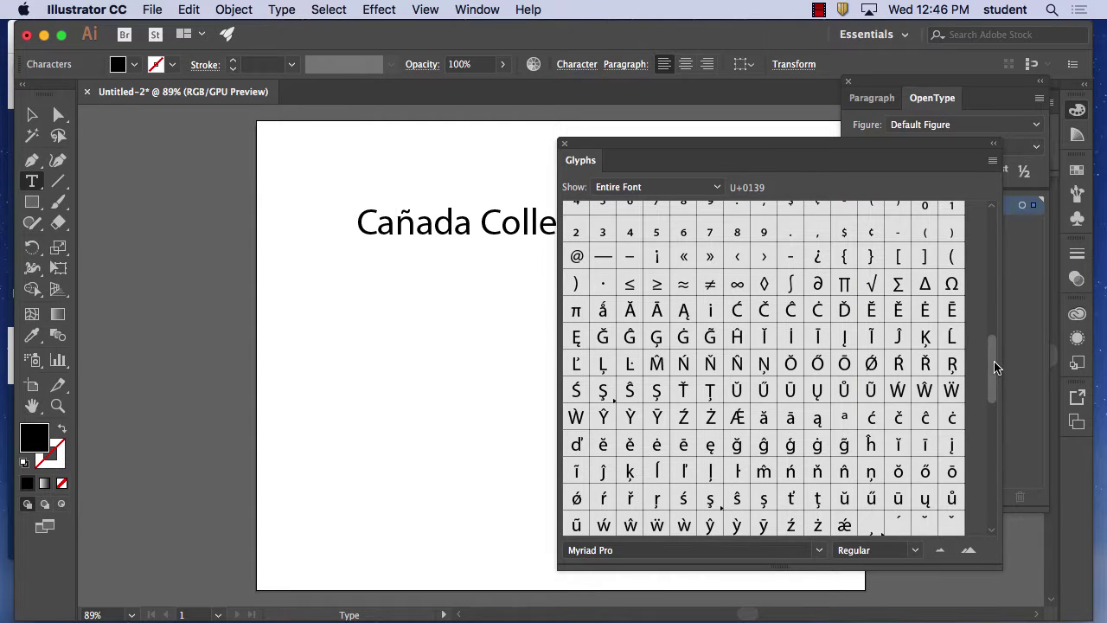
drag(995, 365, 992, 218)
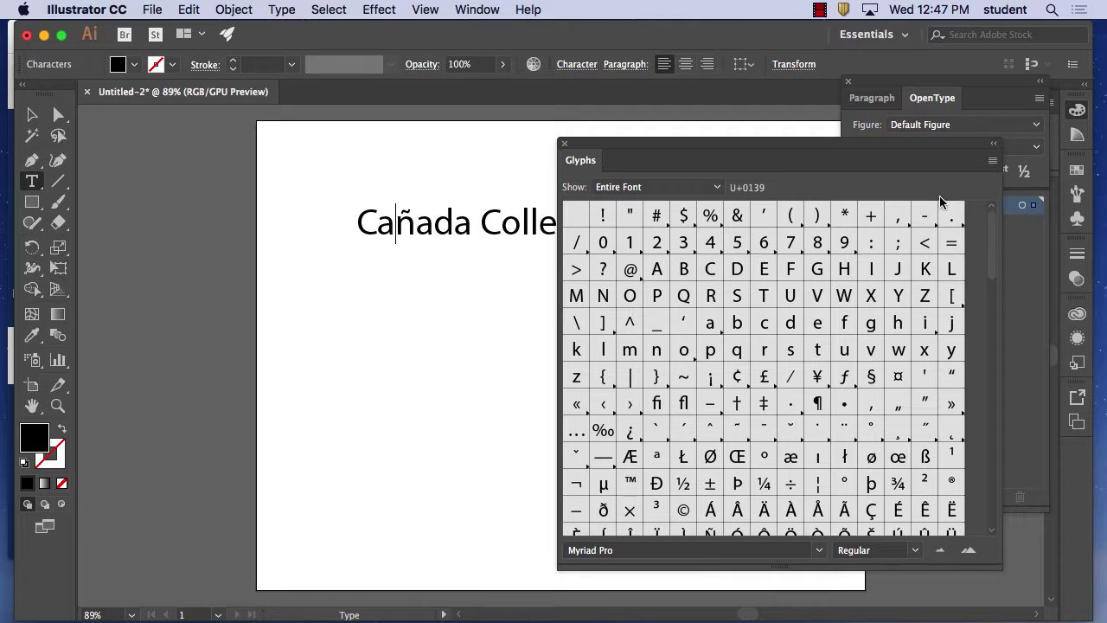
- Close the Glyphs panel, move Cañada College up and left, and apply a white-to-black gradient fill
click(565, 144)
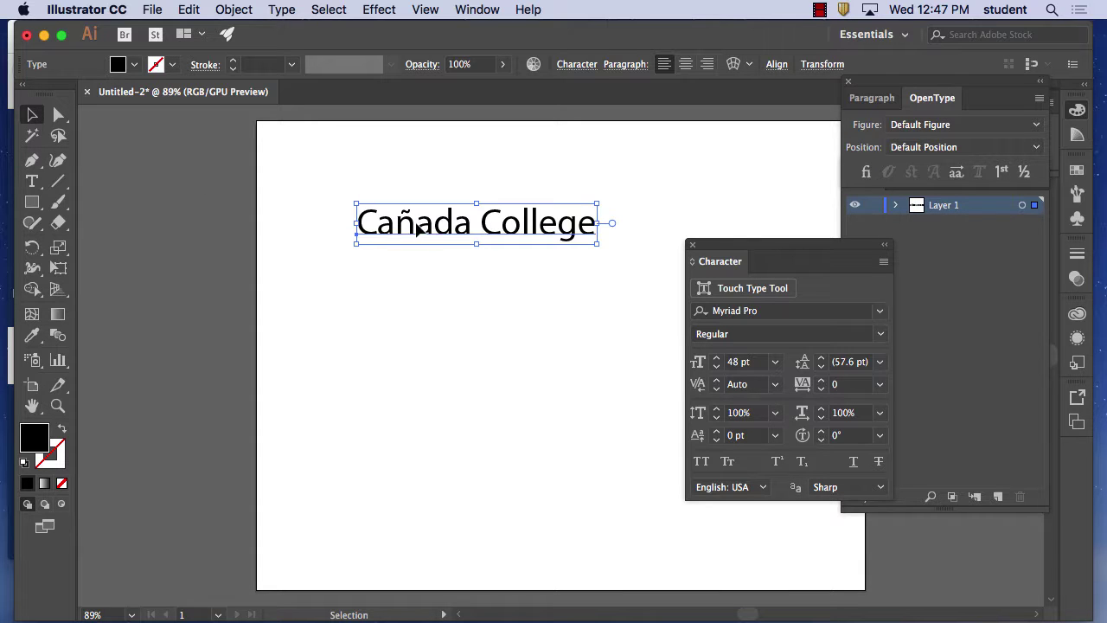
drag(417, 225, 387, 196)
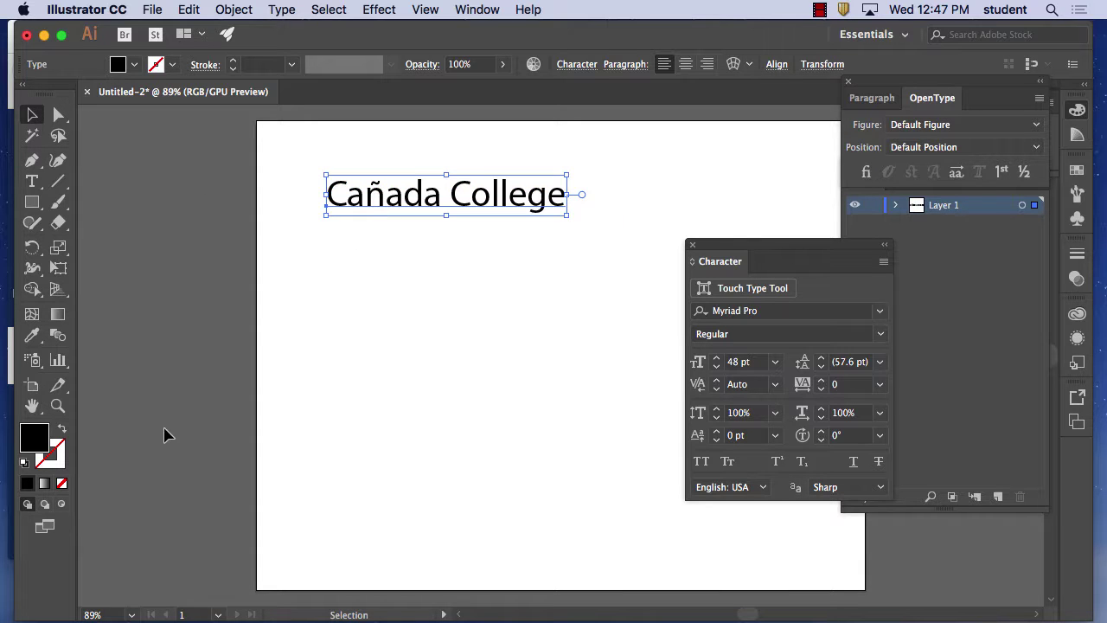
click(45, 485)
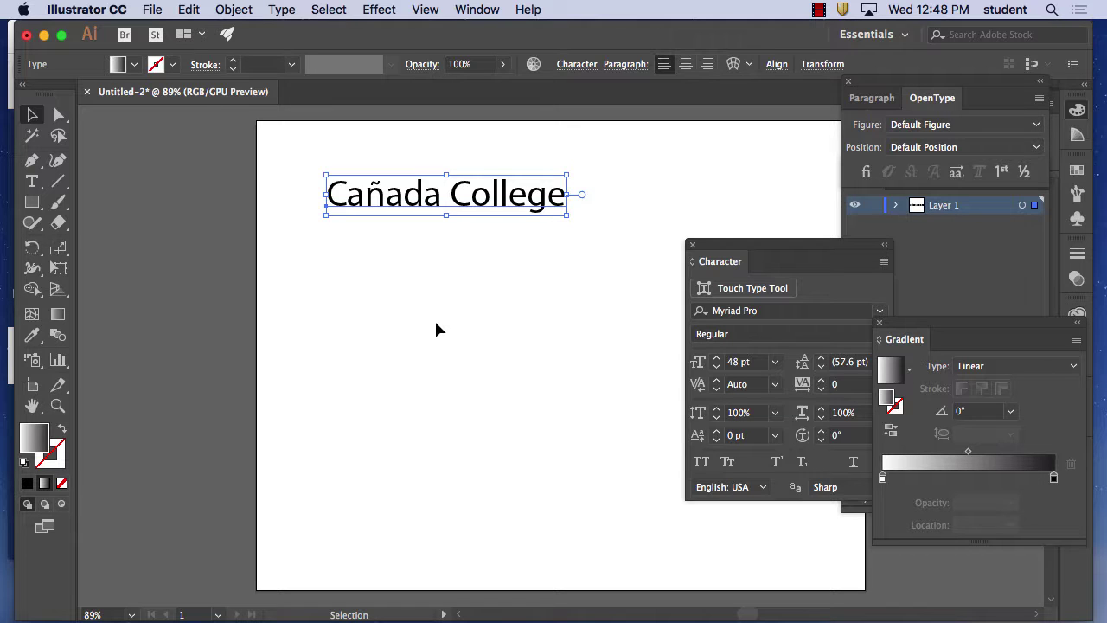
- Open the Appearance panel as a floating panel and move the Character panel off the Cañada College text
click(476, 9)
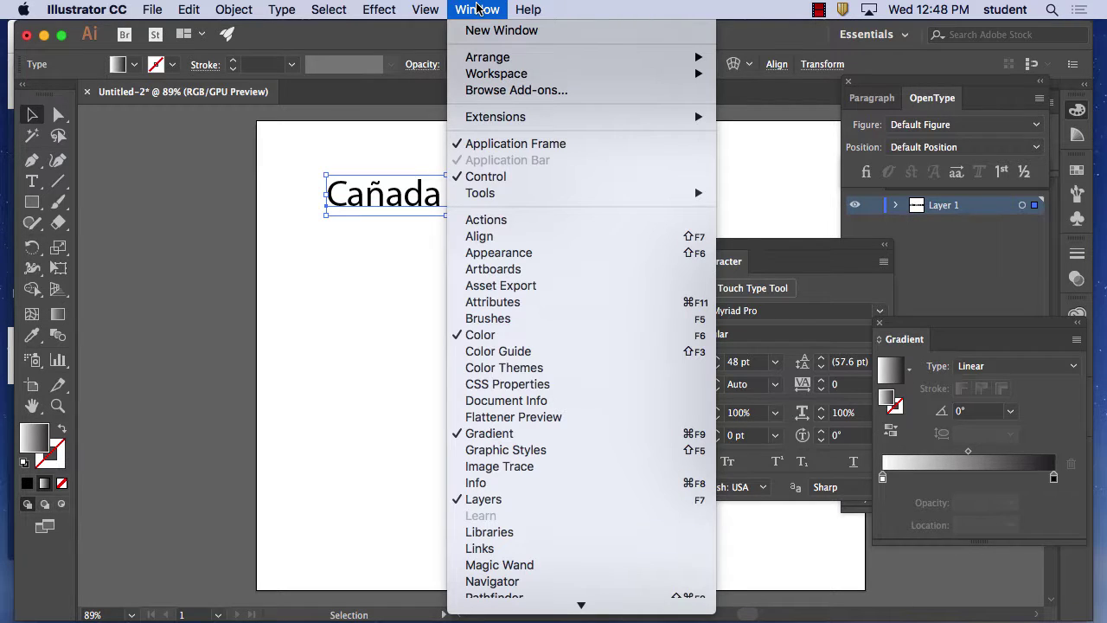
click(535, 254)
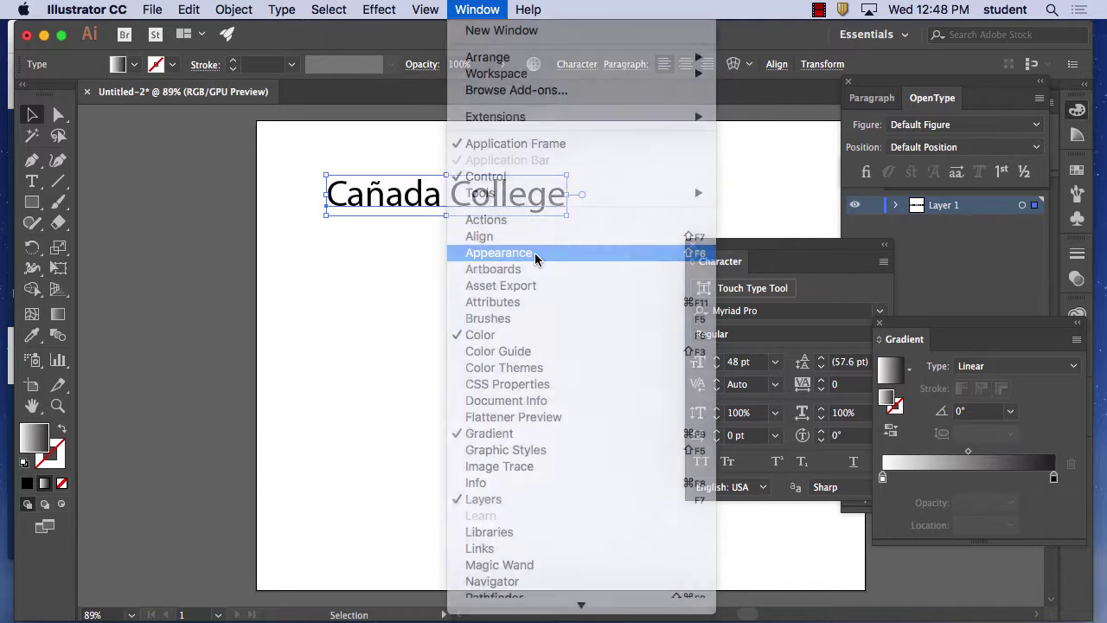
key(super+equal)
key(super+equal)
key(super+equal)
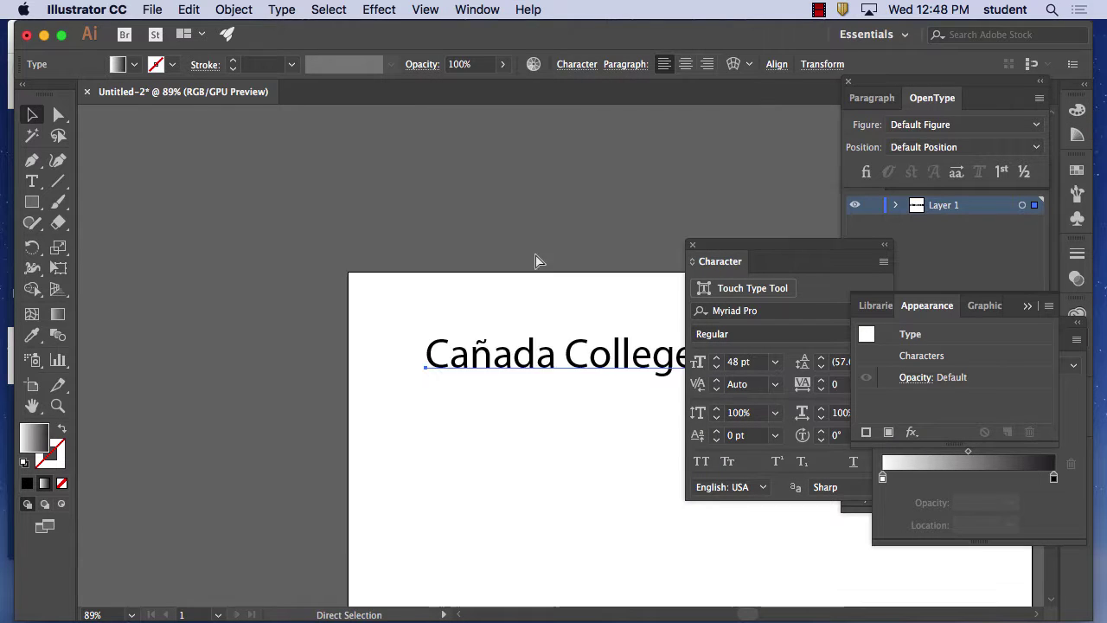
drag(724, 245, 1013, 363)
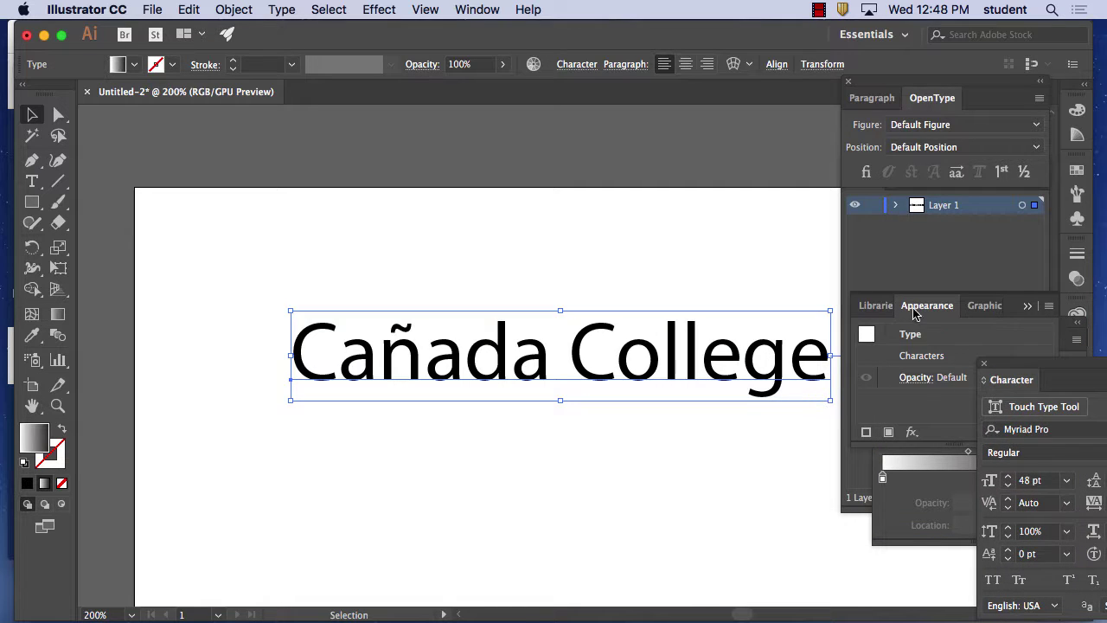
drag(927, 305, 121, 127)
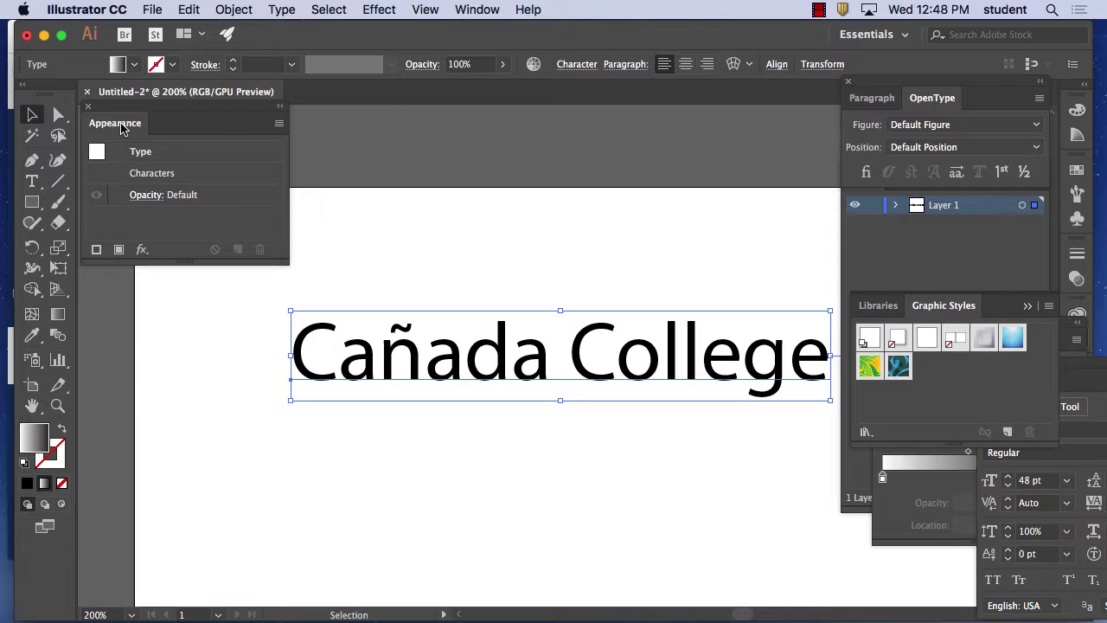
- Add a new fill to the Cañada College text with the Orange, Yellow linear gradient
click(121, 251)
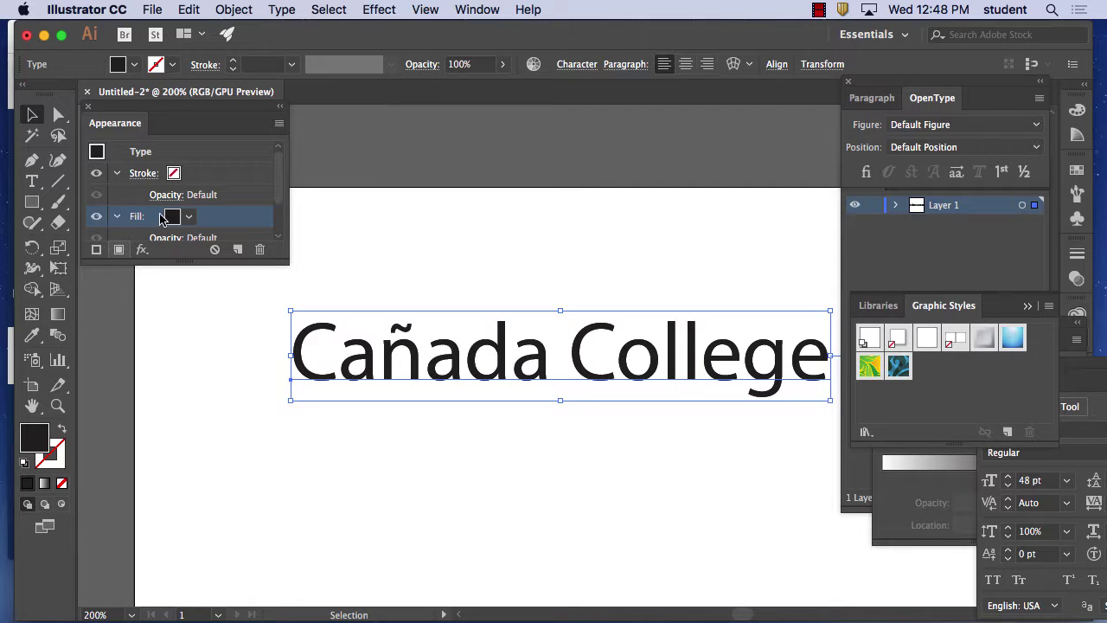
click(188, 217)
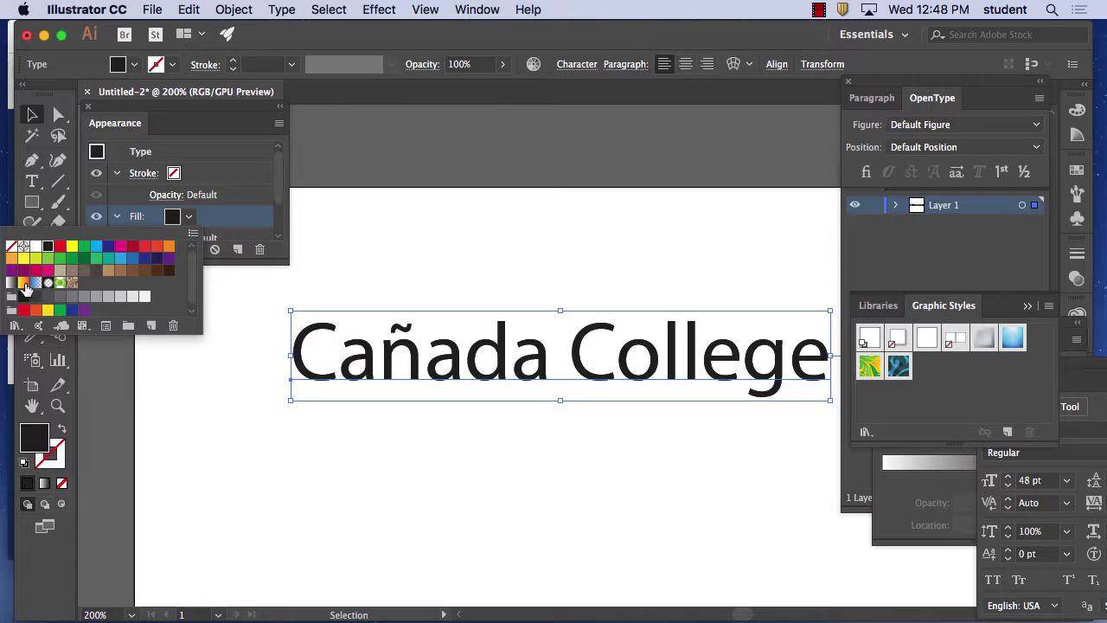
click(24, 283)
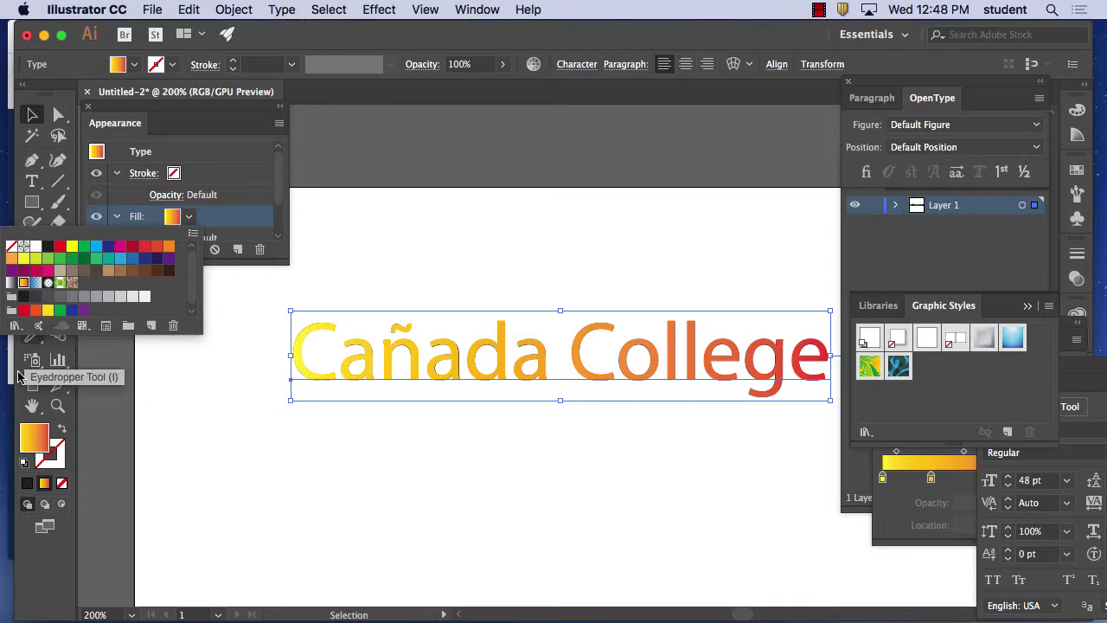
double_click(33, 435)
mouse_move(389, 292)
mouse_down()
mouse_move(404, 252)
mouse_move(390, 222)
mouse_up()
click(728, 206)
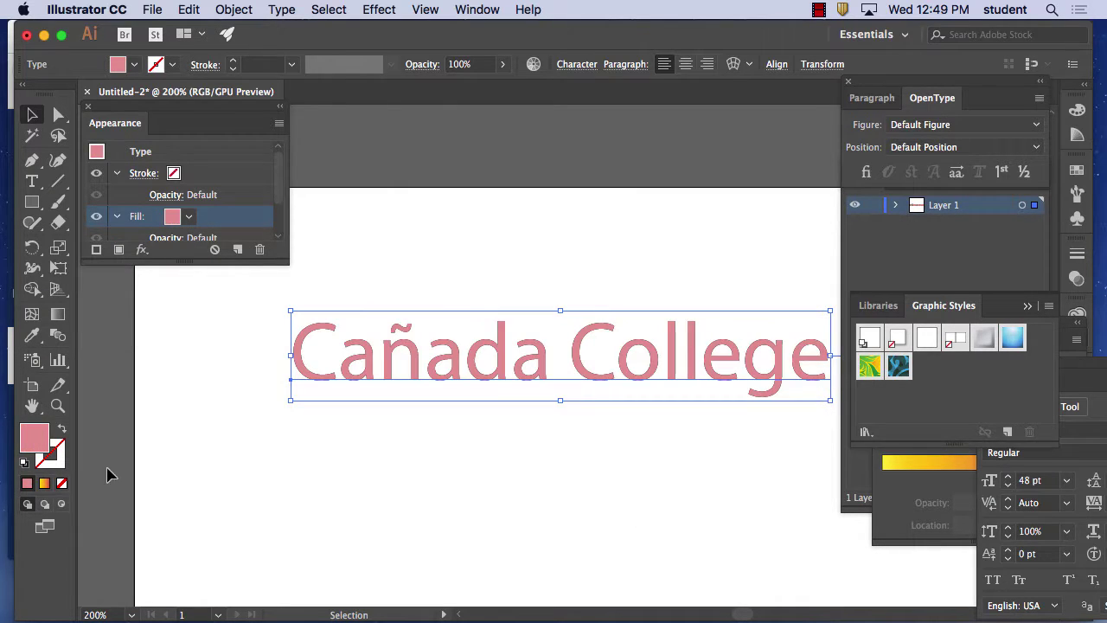
click(44, 483)
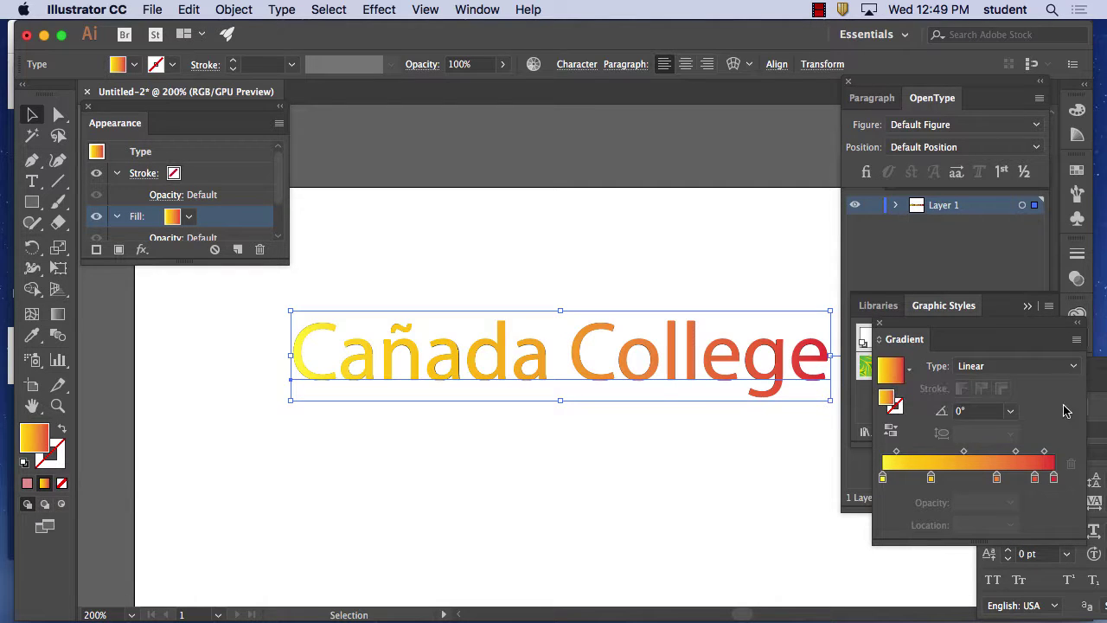
- Reduce the gradient to yellow, red and a dark blue end stop, then shift the text left
drag(931, 478, 928, 519)
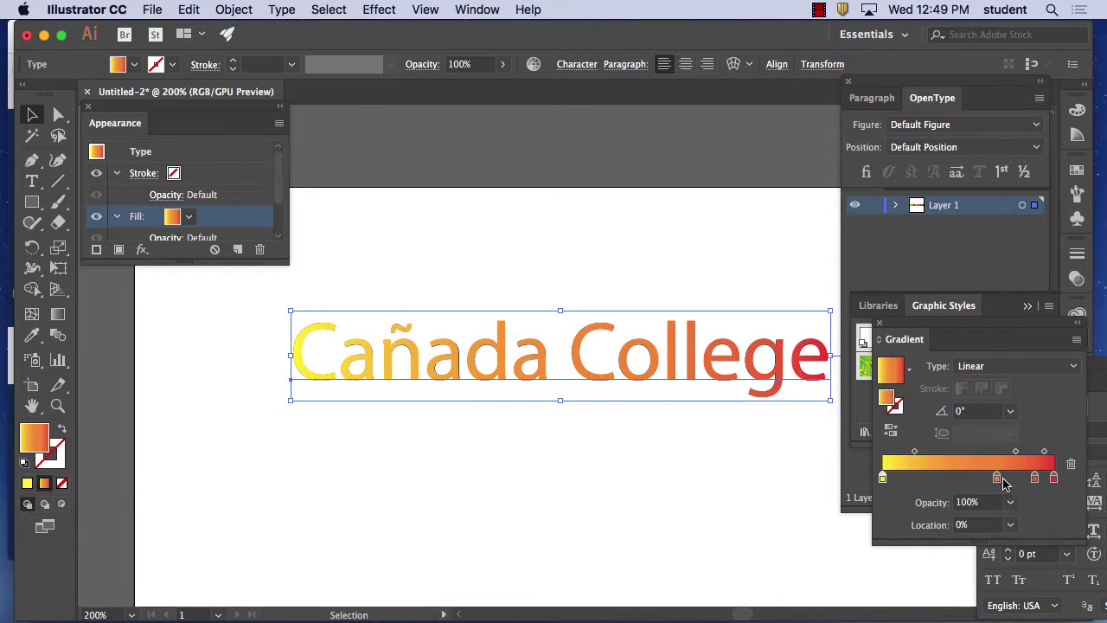
drag(996, 478, 1000, 512)
drag(1034, 478, 996, 479)
click(1049, 478)
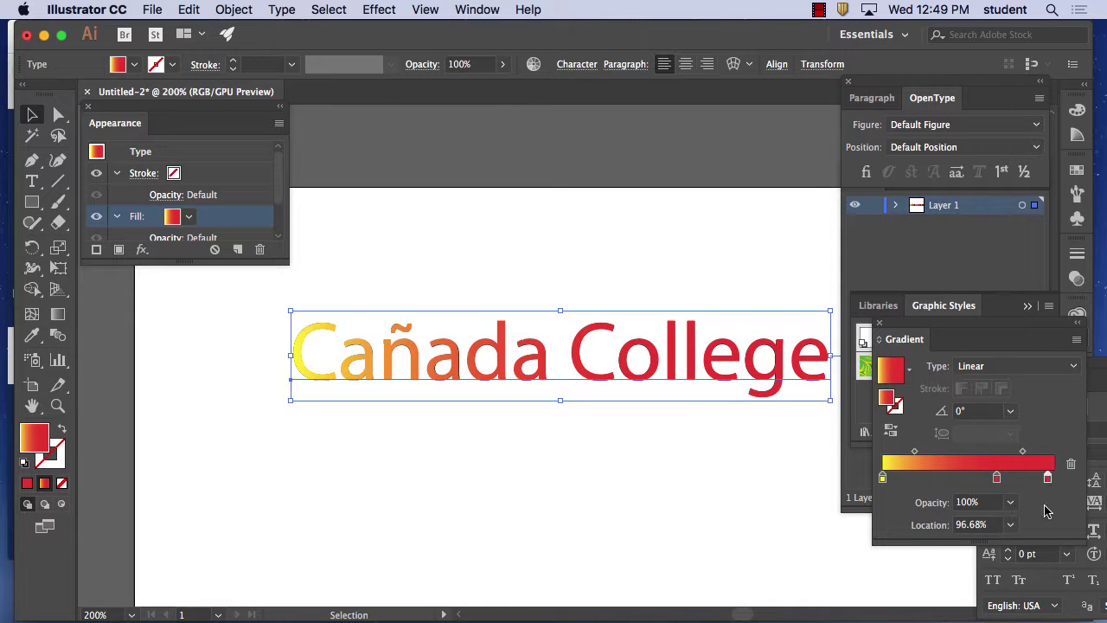
double_click(1047, 478)
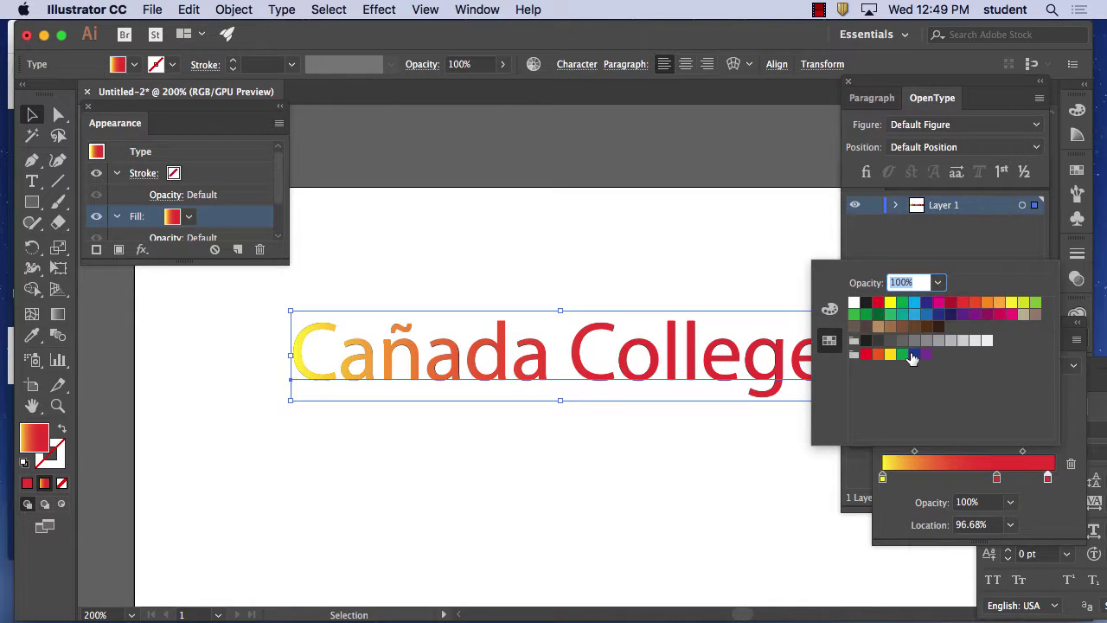
click(914, 353)
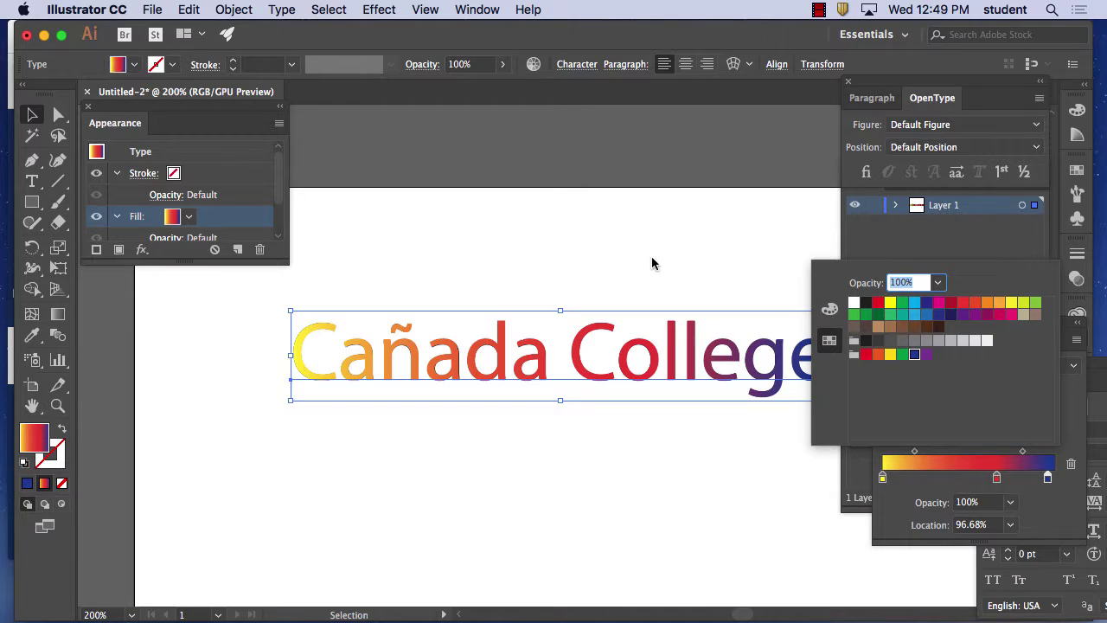
click(629, 365)
drag(628, 365, 535, 365)
click(57, 315)
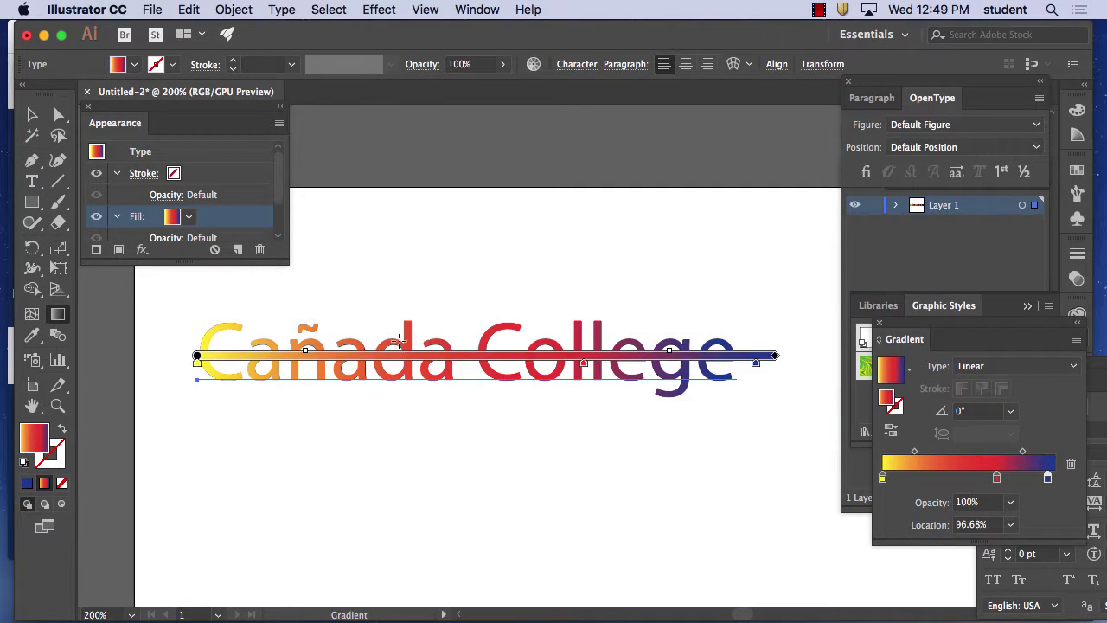
- Run the gradient vertically at -90°, yellow at letter tops to dark blue, and raise the text
drag(405, 323, 408, 383)
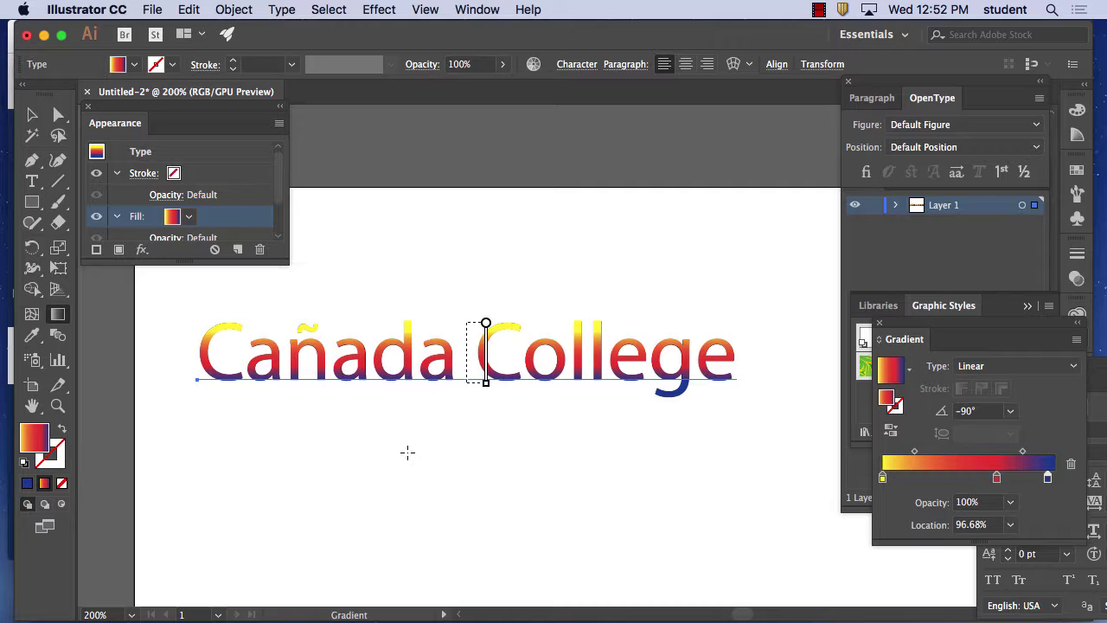
click(32, 114)
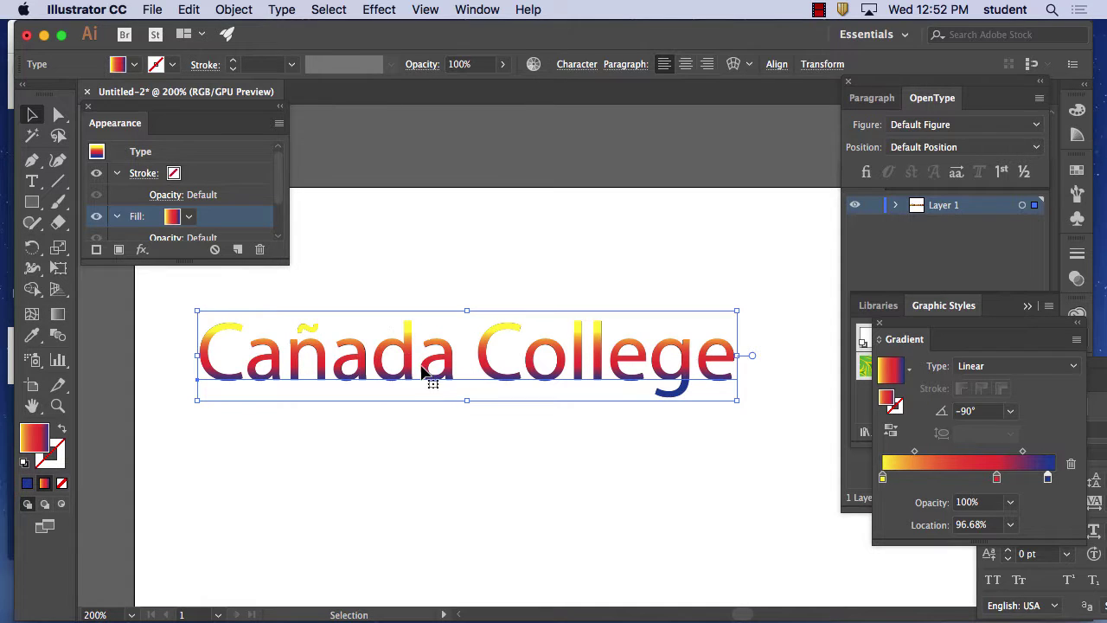
drag(422, 367, 527, 253)
click(460, 299)
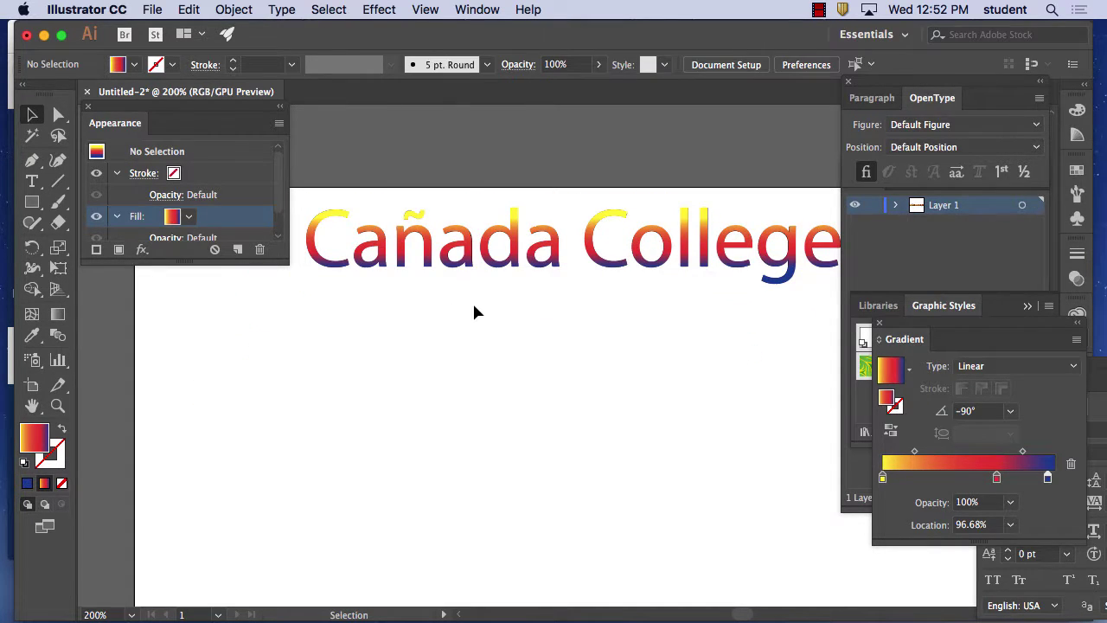
- Draw a closed heart outline with the Pen tool
click(31, 162)
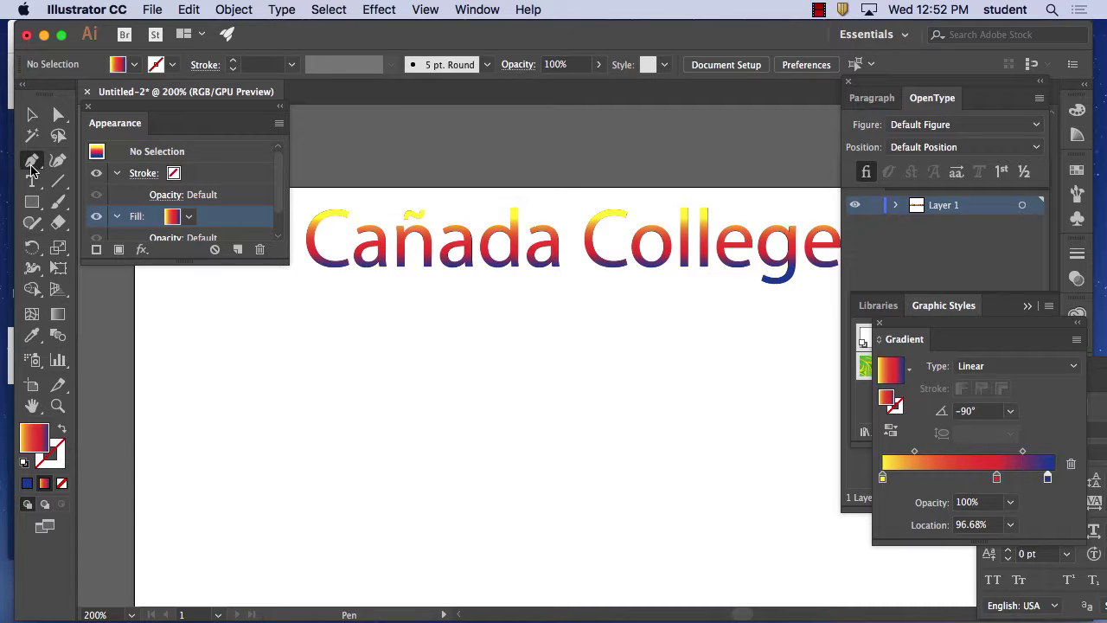
click(515, 411)
drag(388, 407, 324, 501)
key(space)
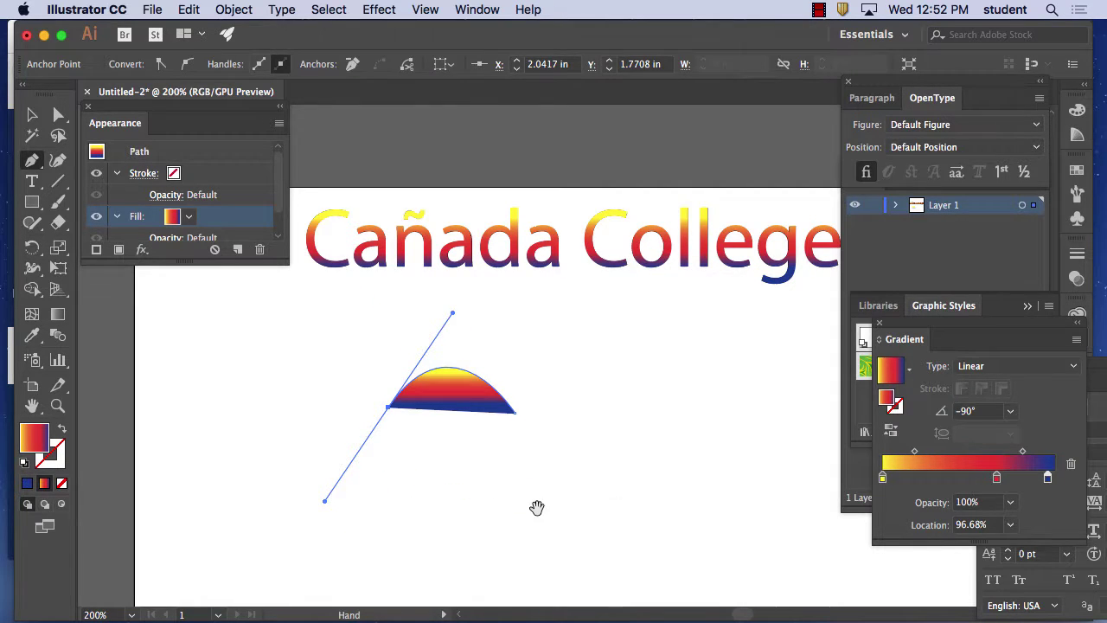
drag(536, 507, 517, 284)
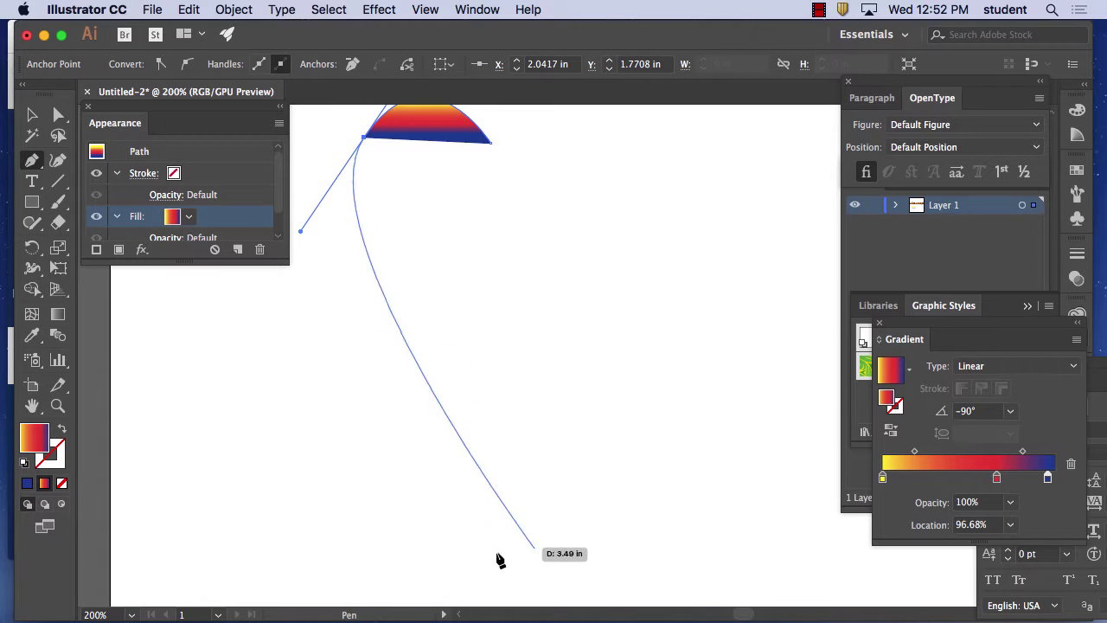
click(512, 522)
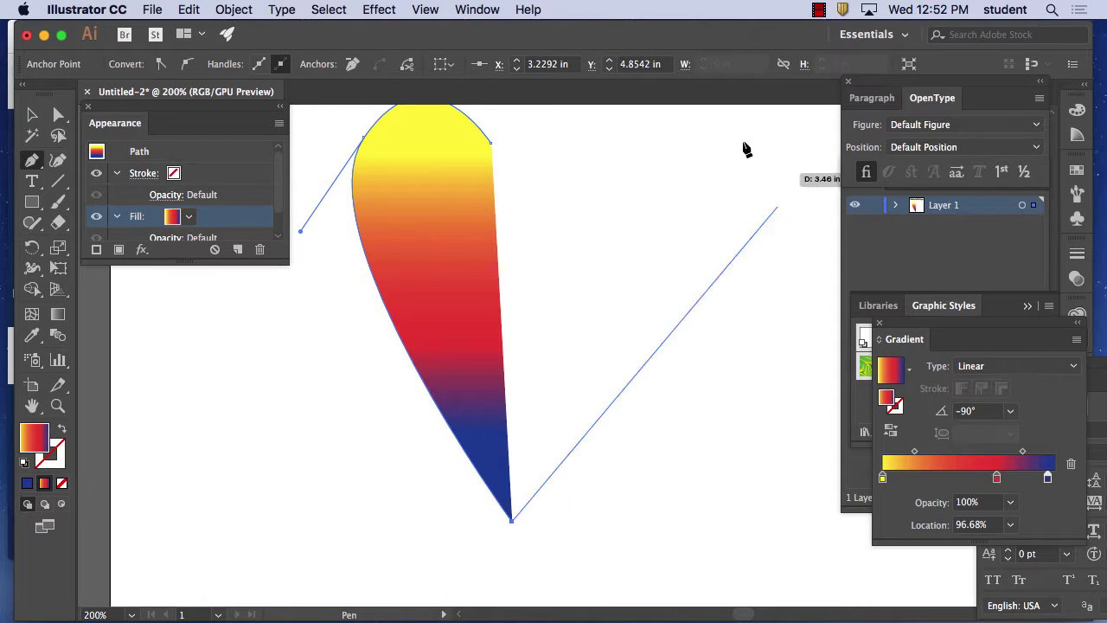
key(space)
drag(665, 164, 601, 134)
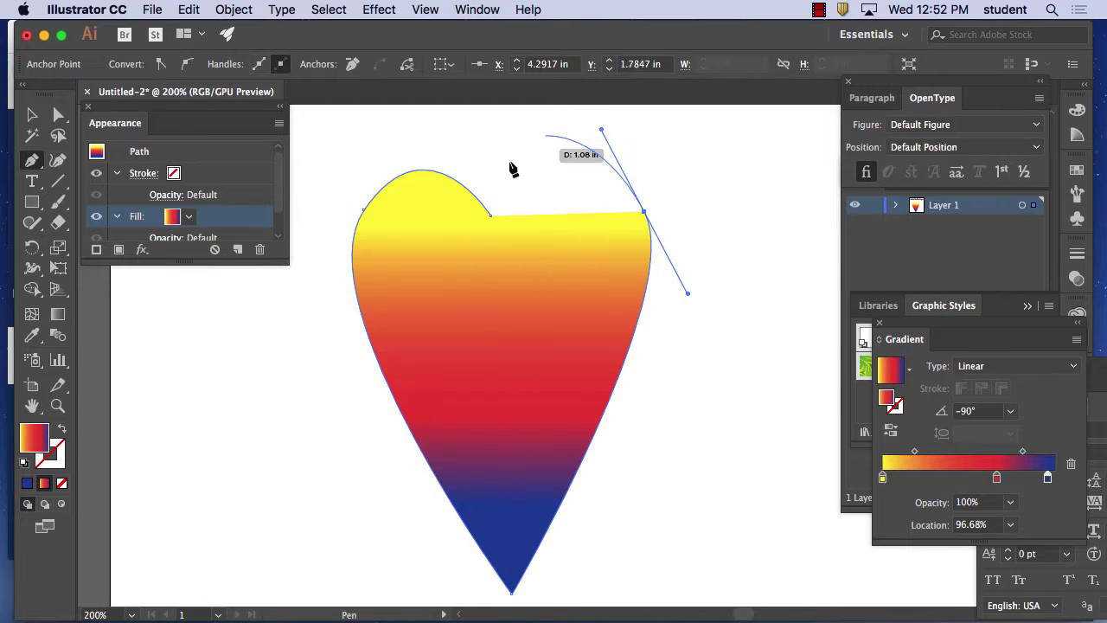
mouse_move(492, 214)
mouse_down()
mouse_move(452, 224)
mouse_move(484, 234)
mouse_up()
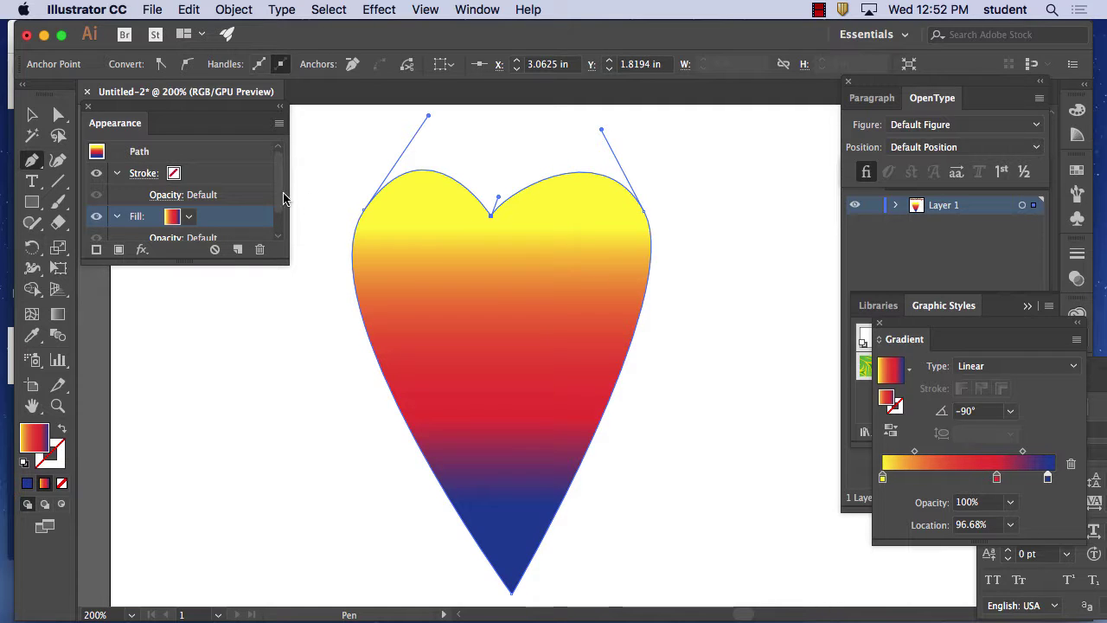
- Fill the heart with solid dark blue 21409A and enlarge it
click(27, 483)
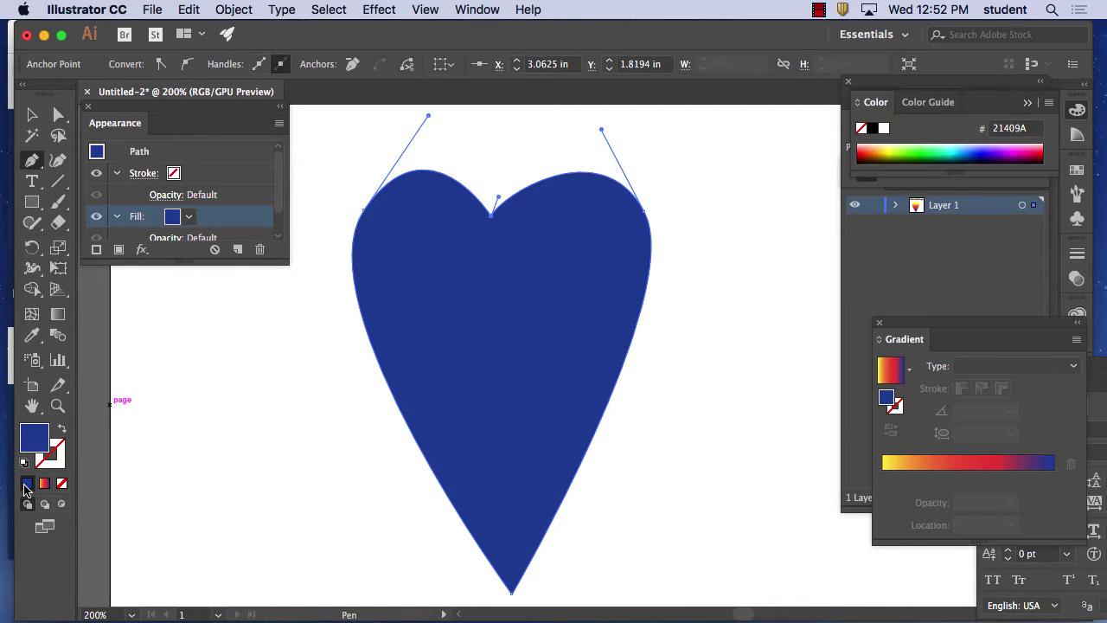
click(32, 114)
click(311, 260)
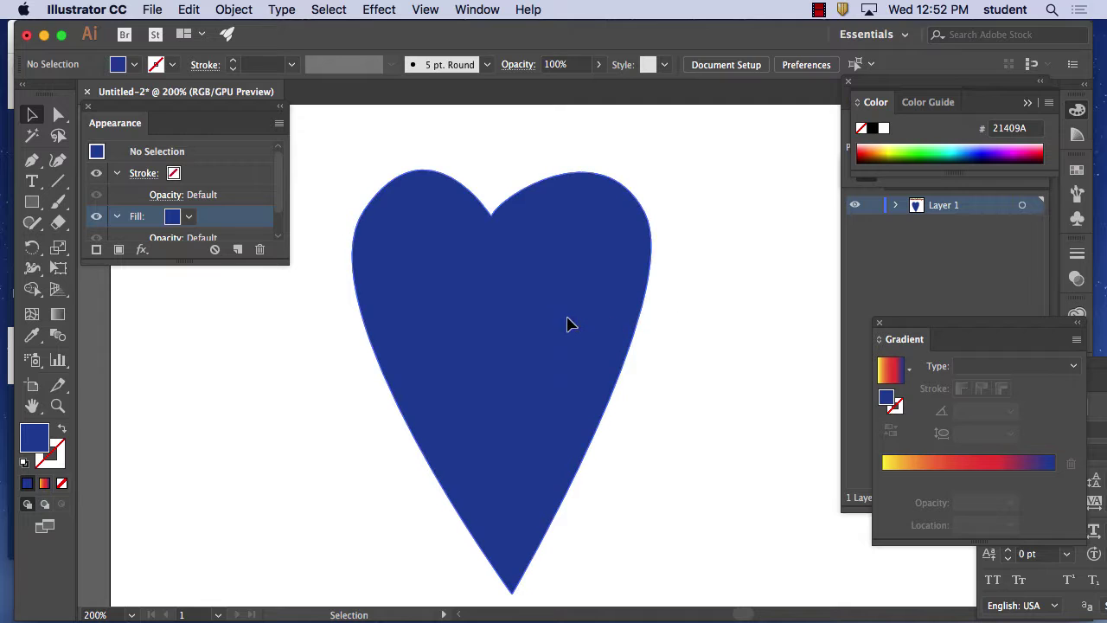
click(568, 320)
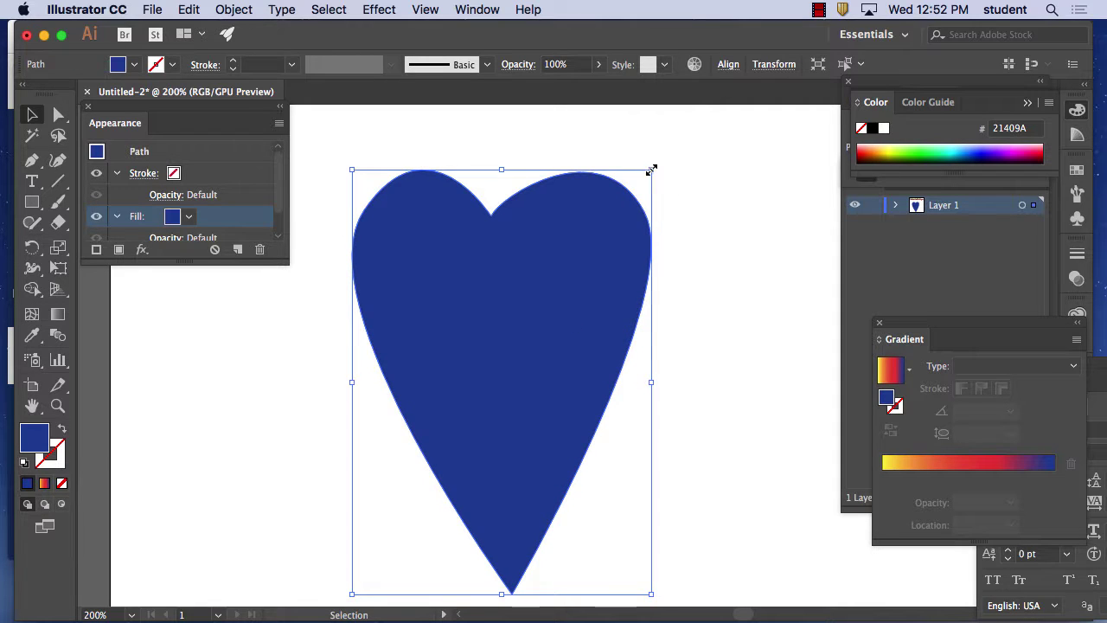
drag(650, 170, 691, 140)
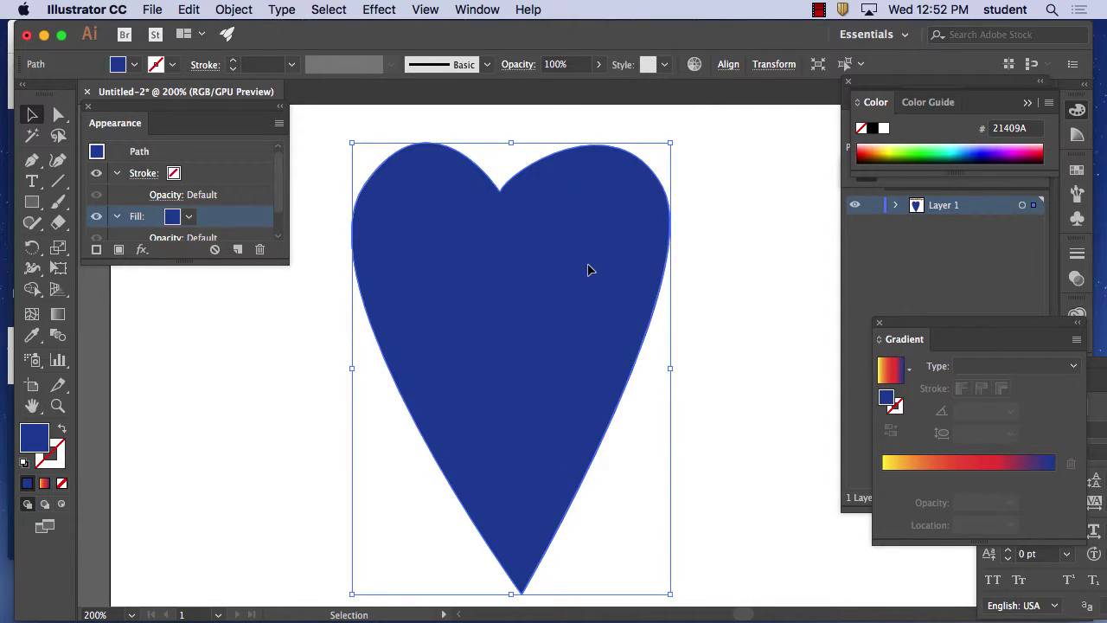
drag(588, 268, 577, 259)
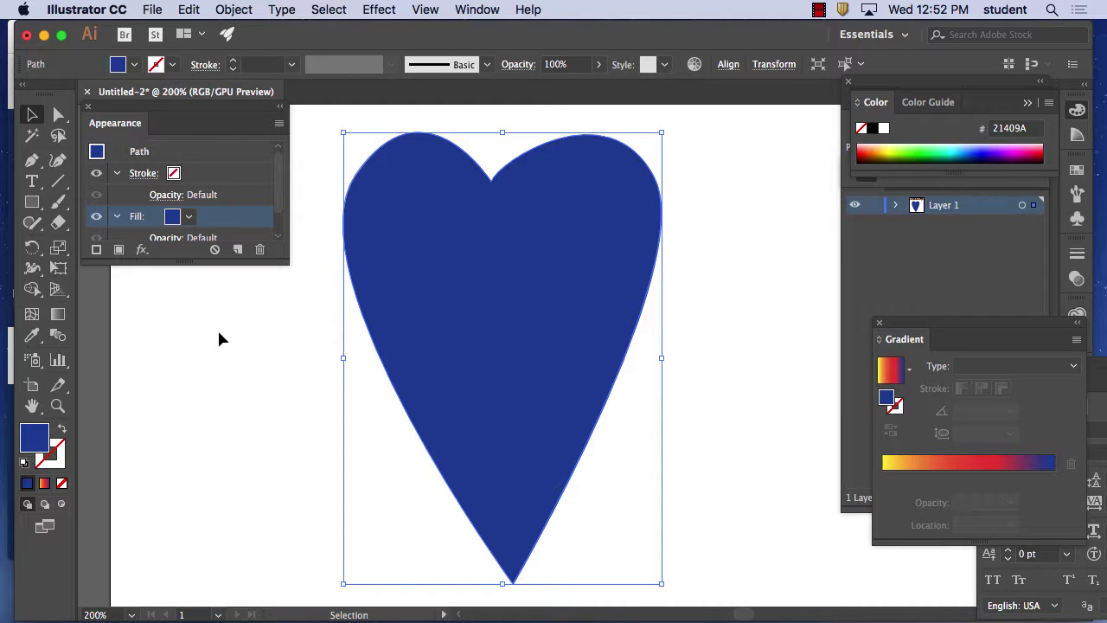
drag(117, 106, 118, 350)
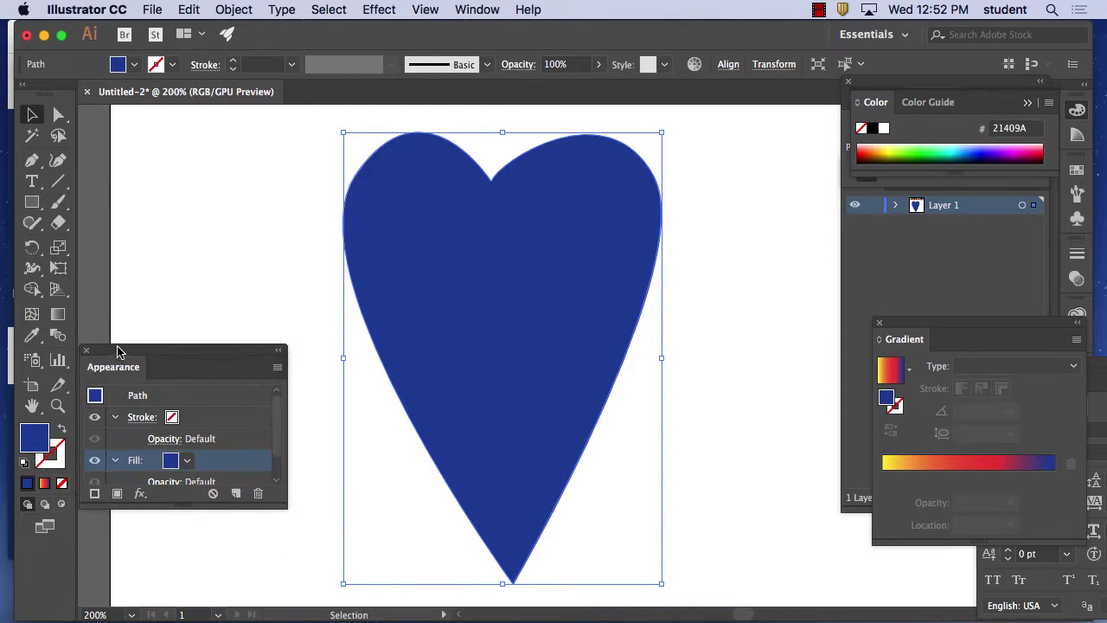
- Turn the heart into an area-type container and type LOVE inside it
click(35, 180)
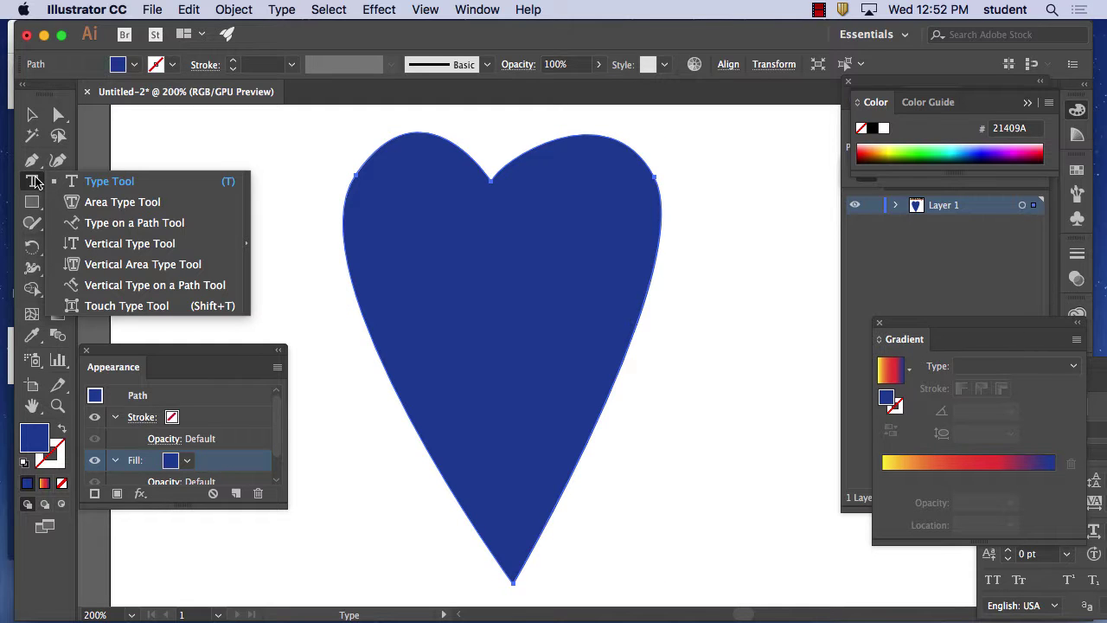
click(106, 202)
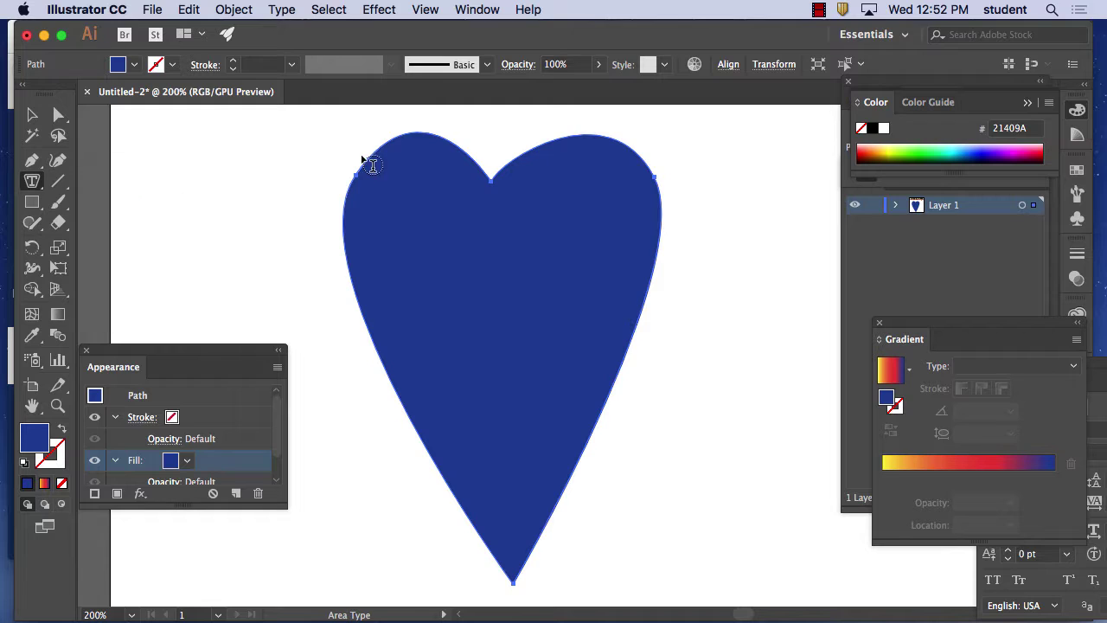
click(401, 149)
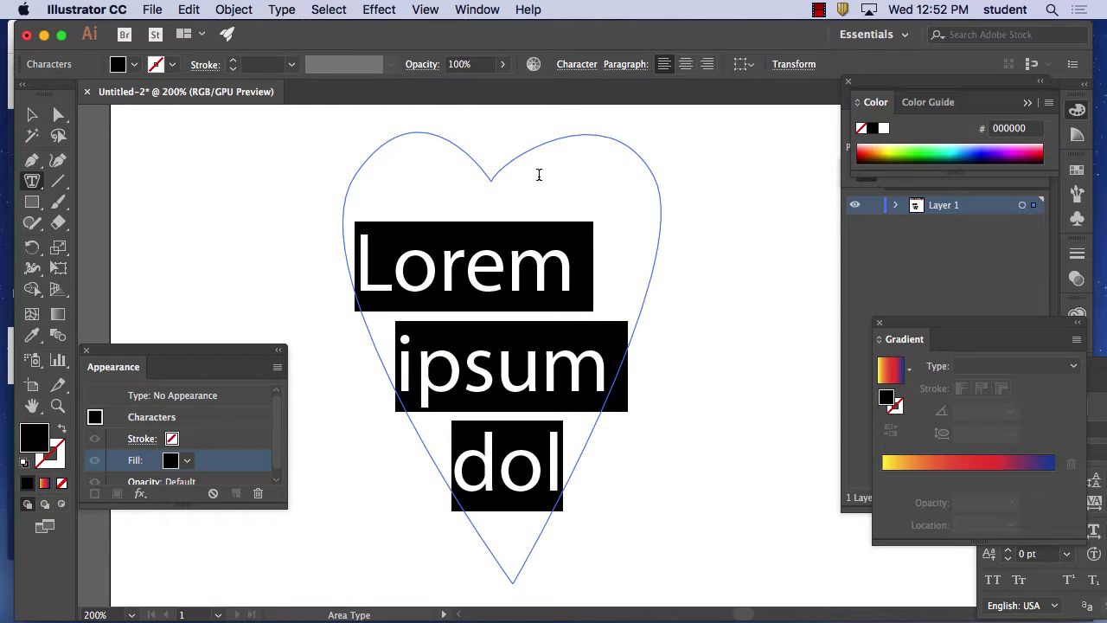
text(LOVE)
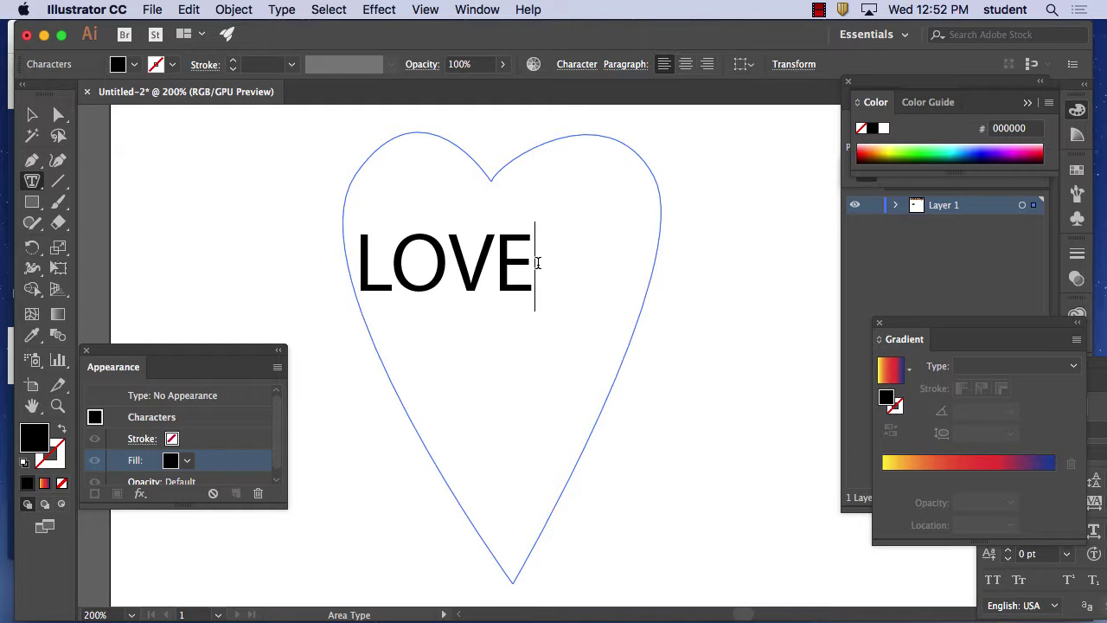
- Set the word LOVE to 18 pt
drag(536, 259, 322, 243)
key(super+c)
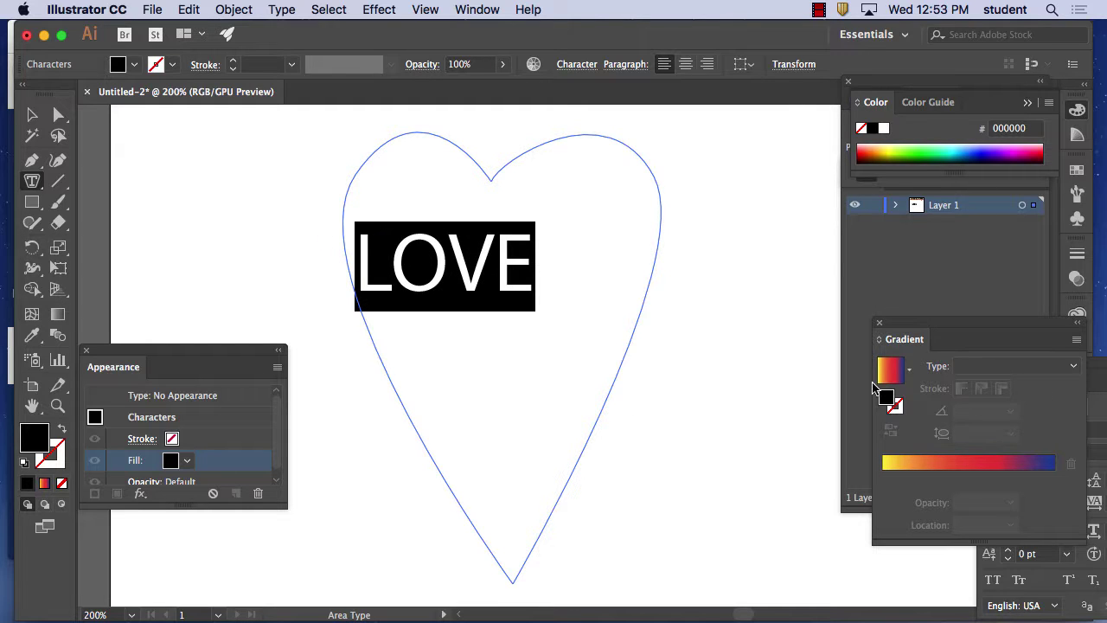
click(1050, 571)
drag(1051, 365, 793, 188)
click(808, 303)
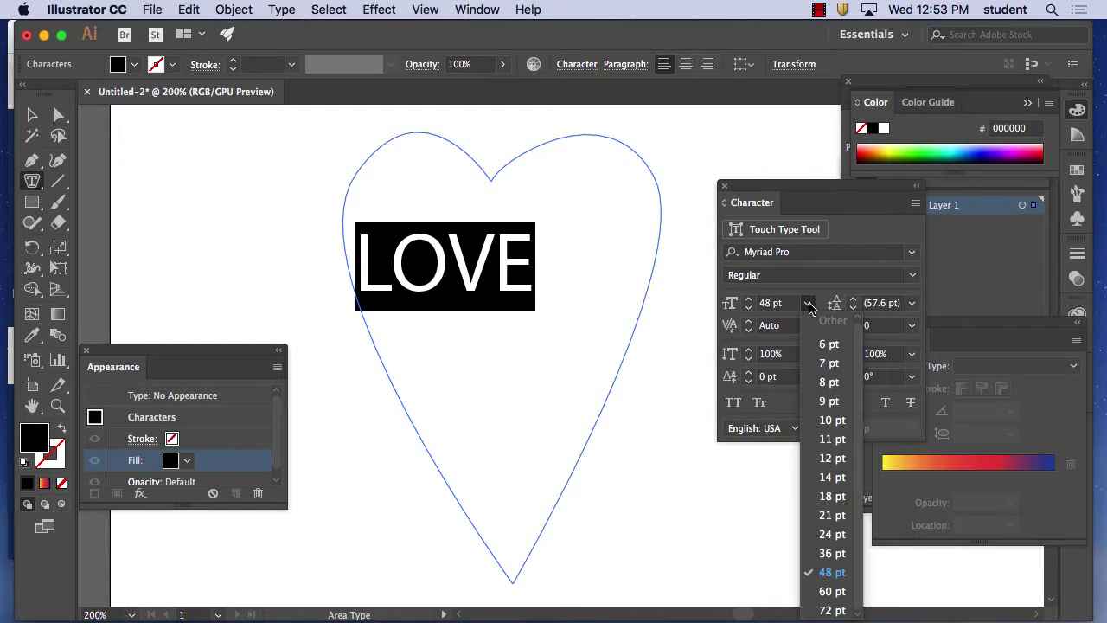
click(835, 496)
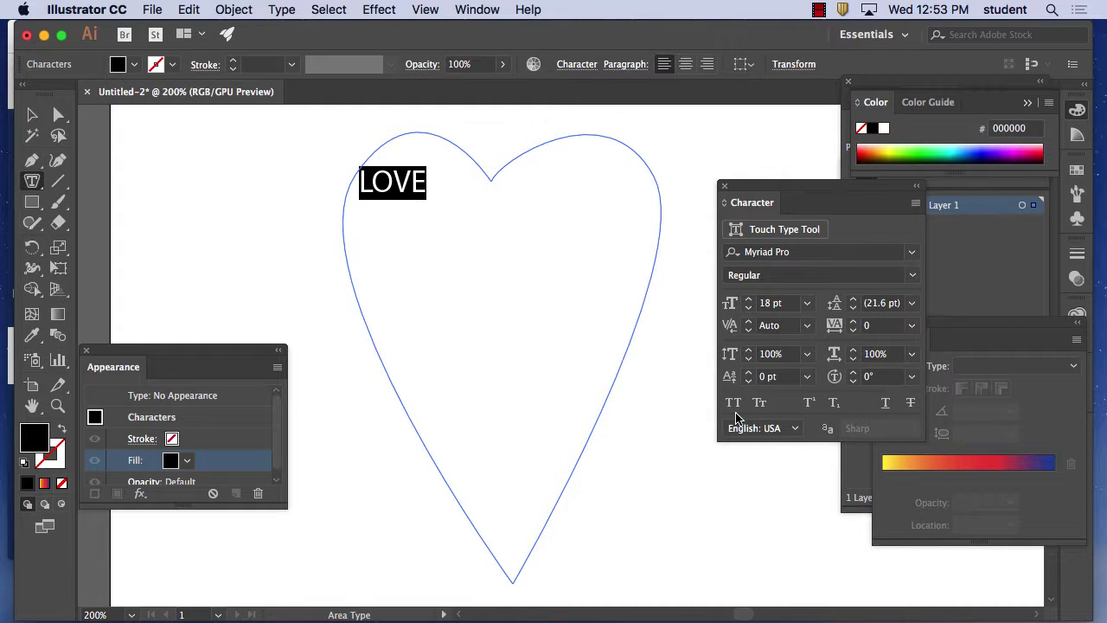
click(433, 180)
key(Escape)
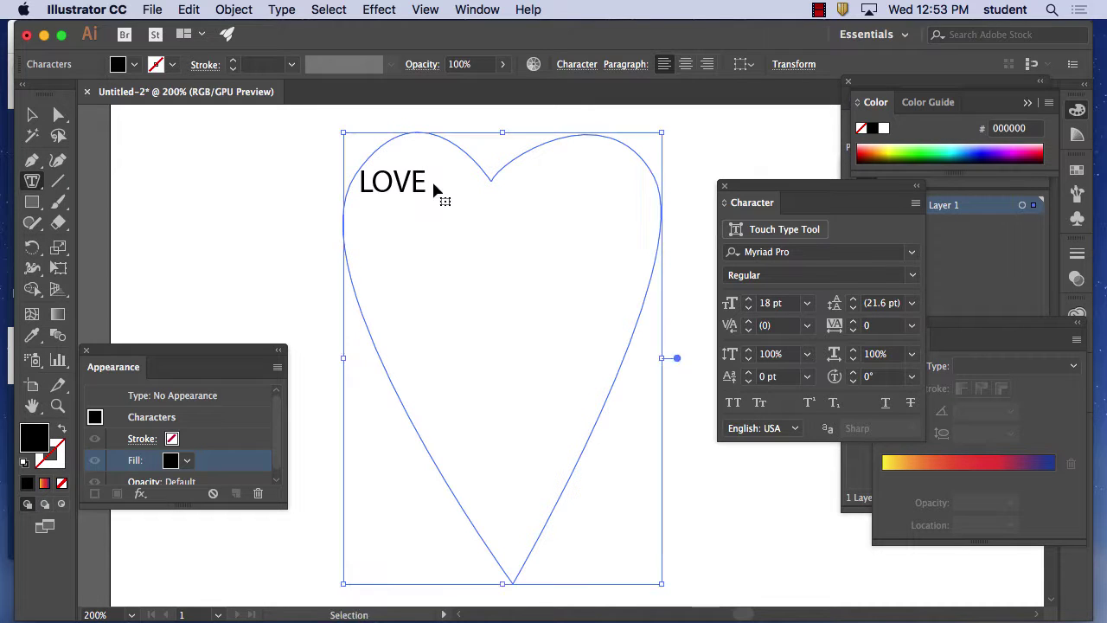
- Paste LOVE repeatedly until the heart text area is filled down to its point
key(super+v)
key(super+v)
key(super+space)
key(super+v)
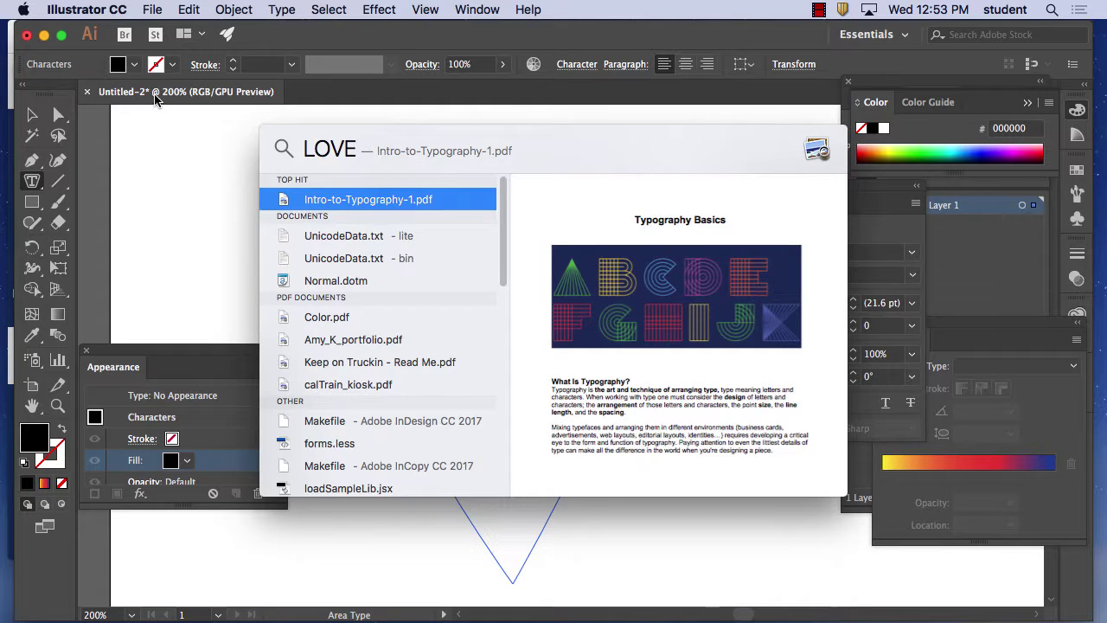
key(Escape)
key(Escape)
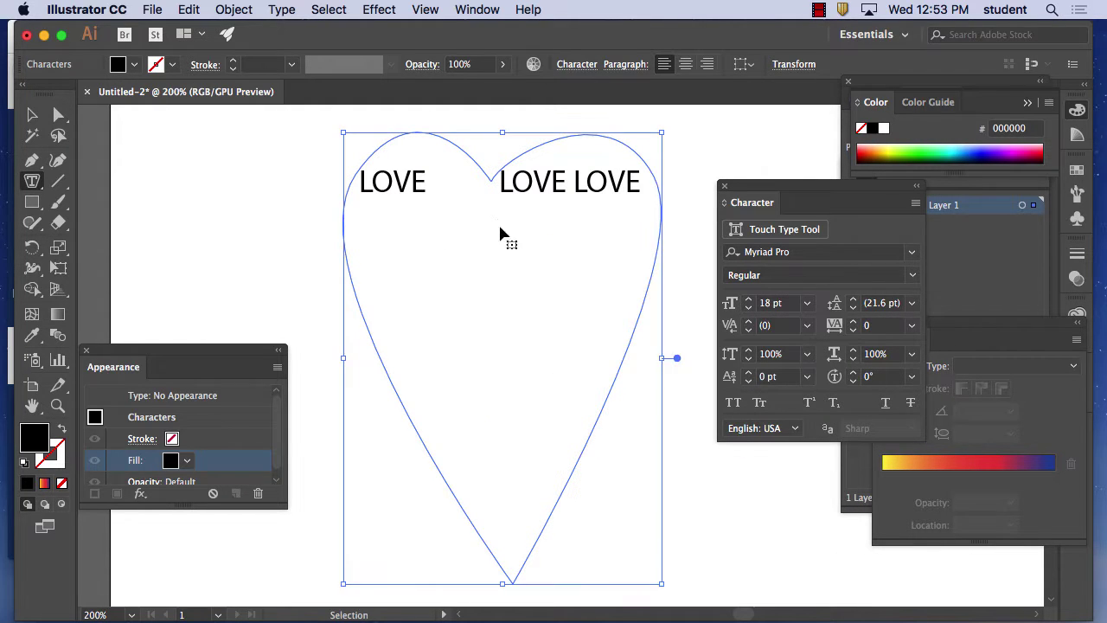
key(super+v)
key(super+v)
key(super+v)
key(super+v)
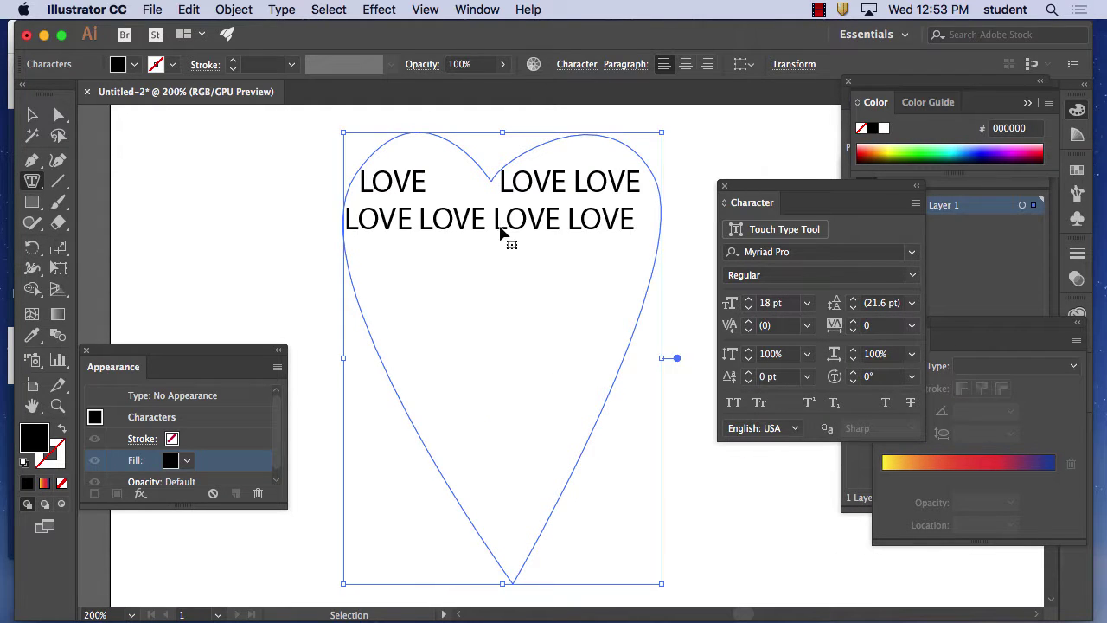
key(super+v)
key(super+v)
key(super+v)
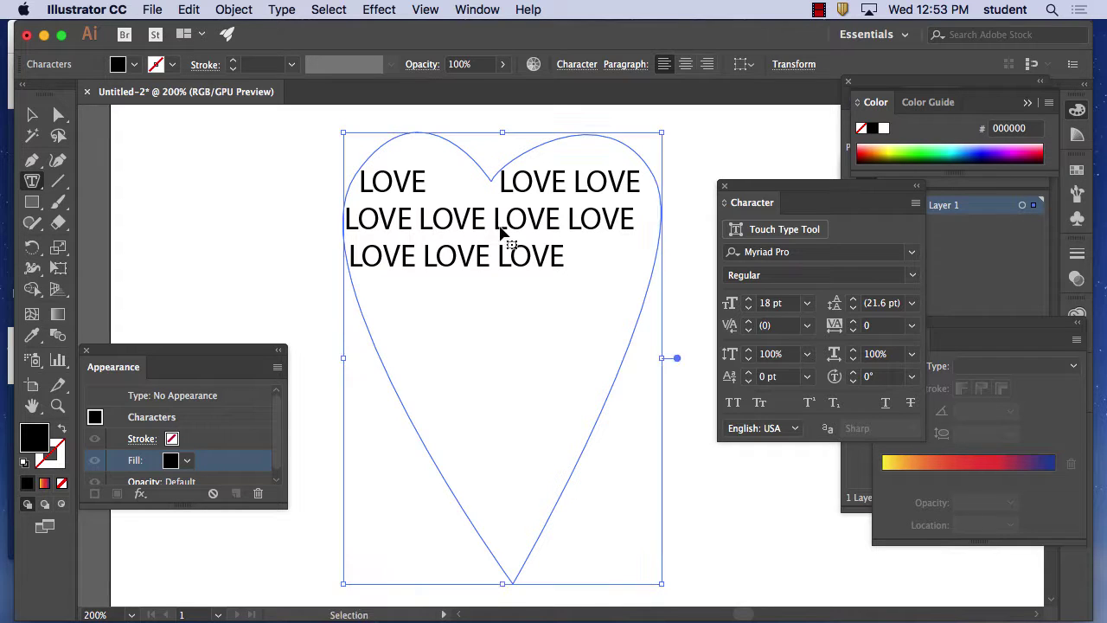
key(super+v)
key(super+v)
key(super+v)
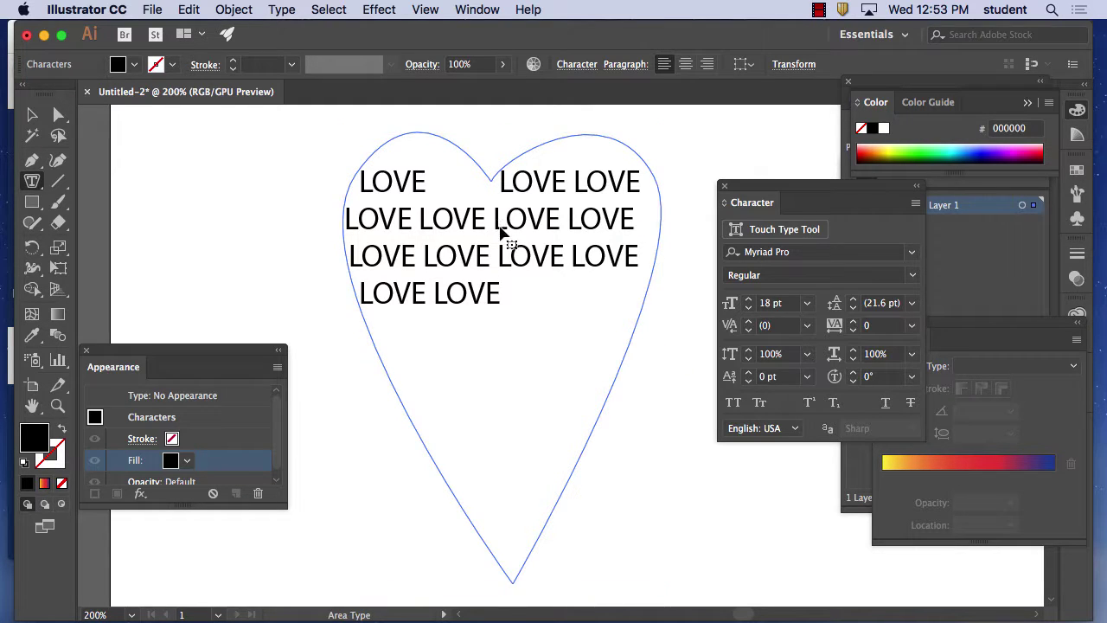
key(super+v)
key(super+v)
key(super+v)
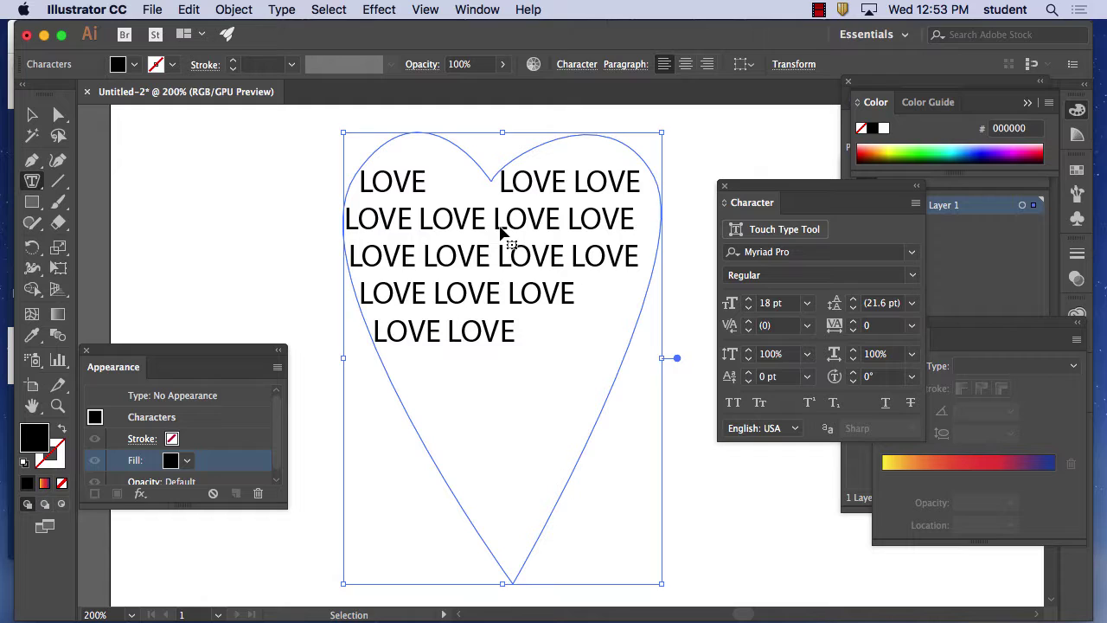
key(super+v)
key(super+v)
key(super+v)
key(super+v)
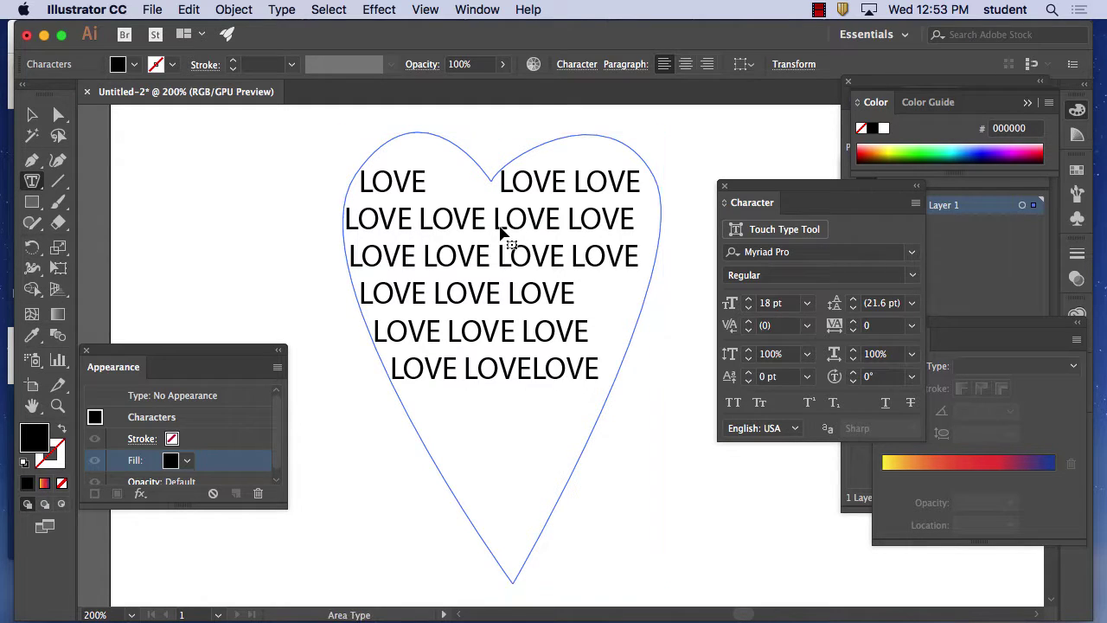
key(super+v)
key(super+v)
key(super+v)
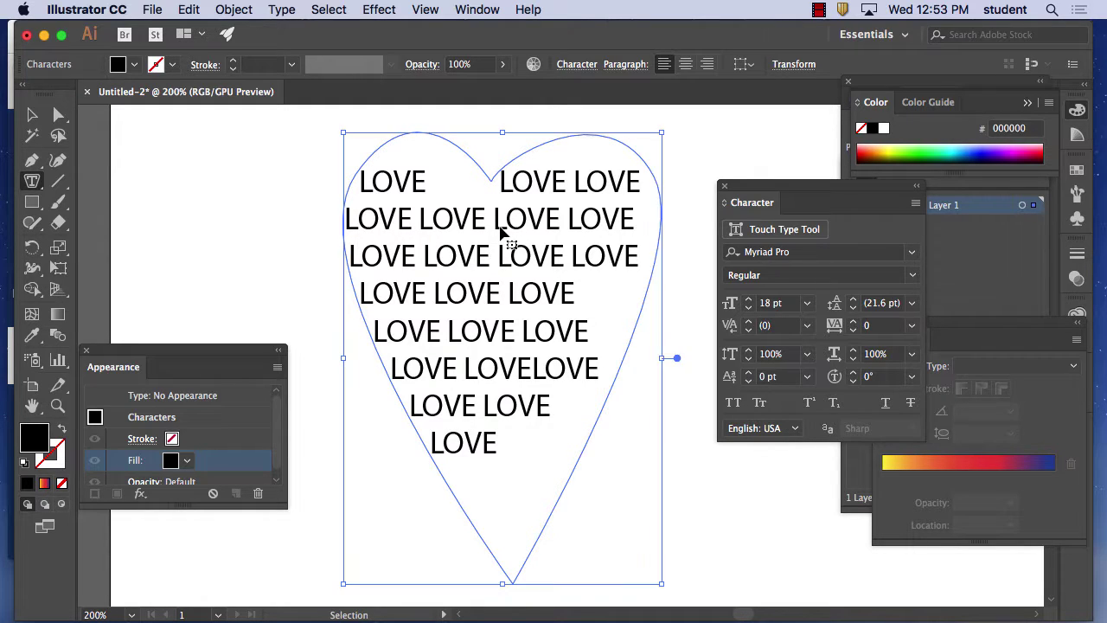
key(super+v)
key(super+v)
key(super+v)
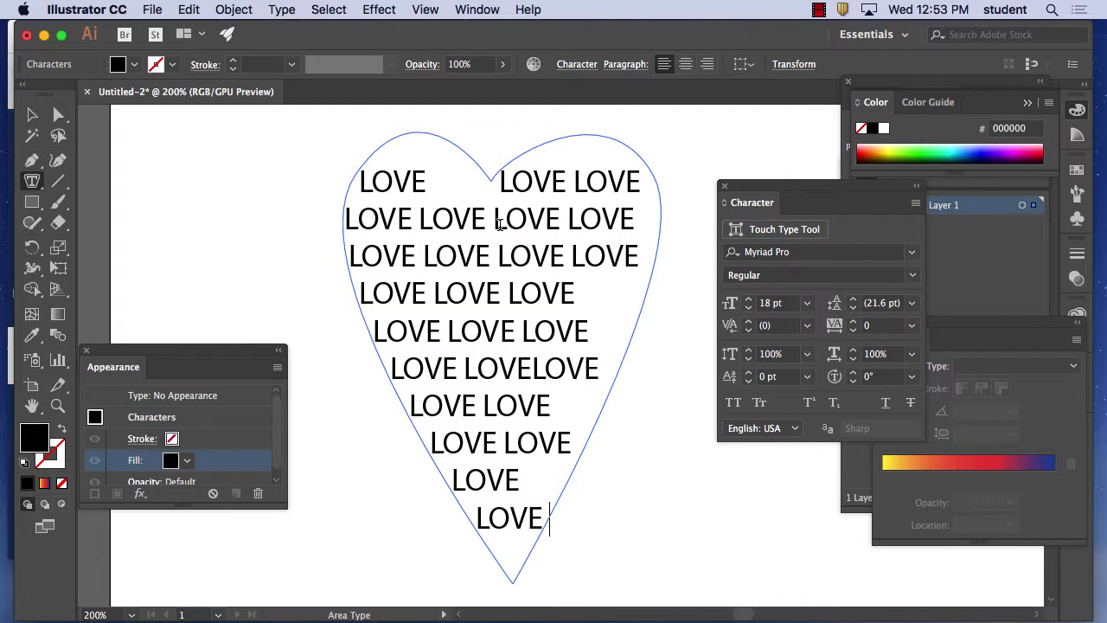
key(Escape)
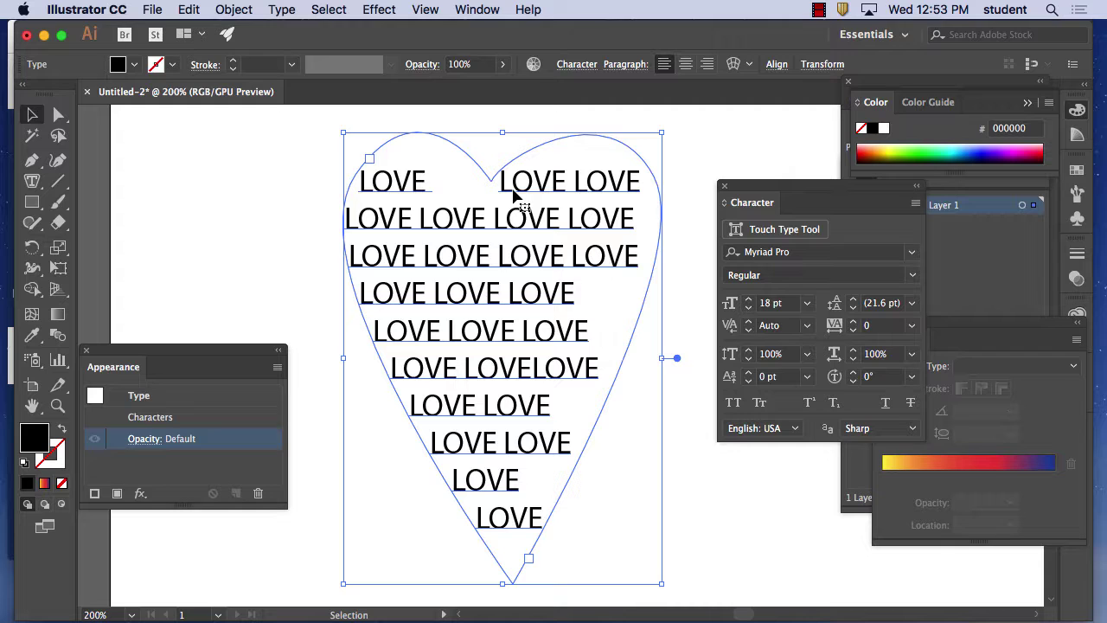
- Reshape the heart's top centre anchor into a dip so the LOVE text reflows
click(58, 114)
drag(491, 180, 492, 160)
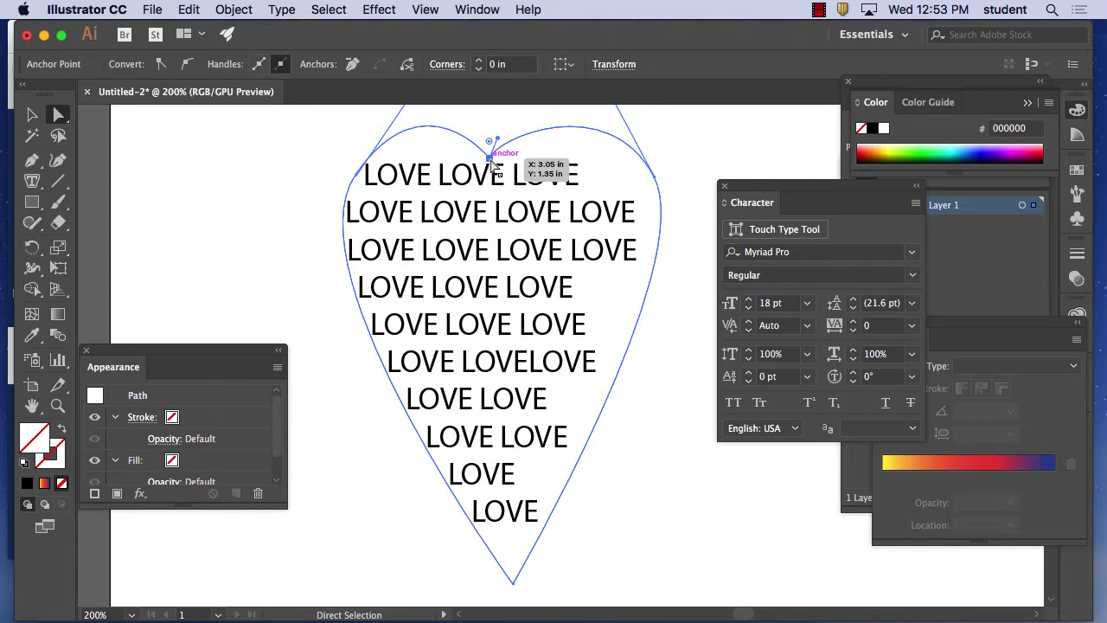
right_click(489, 170)
click(489, 170)
drag(489, 170, 489, 159)
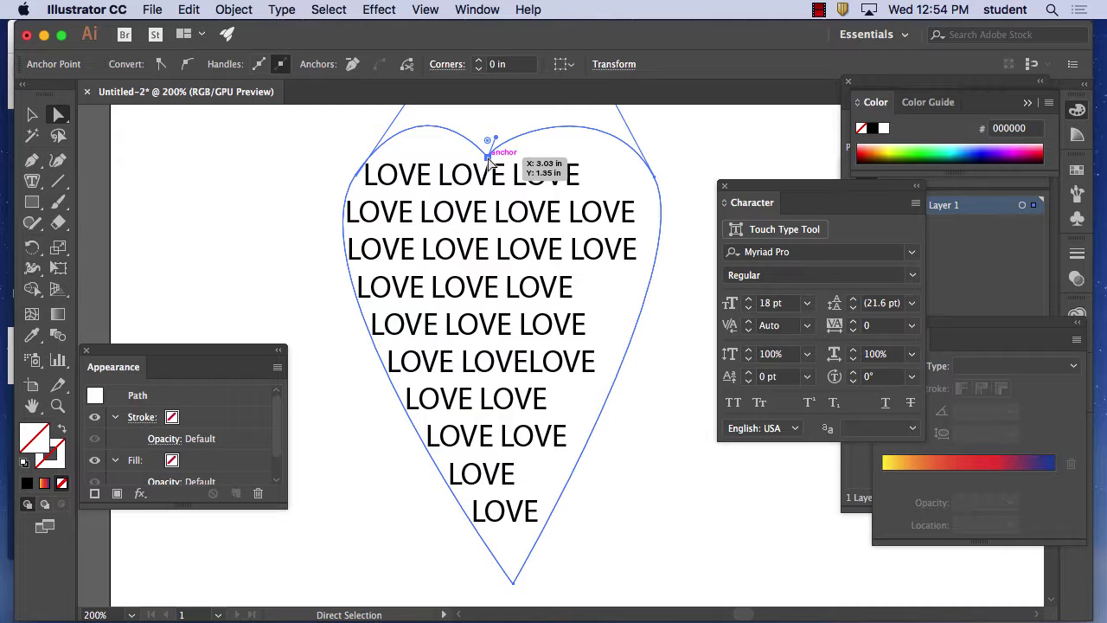
key(space)
drag(524, 246, 227, 223)
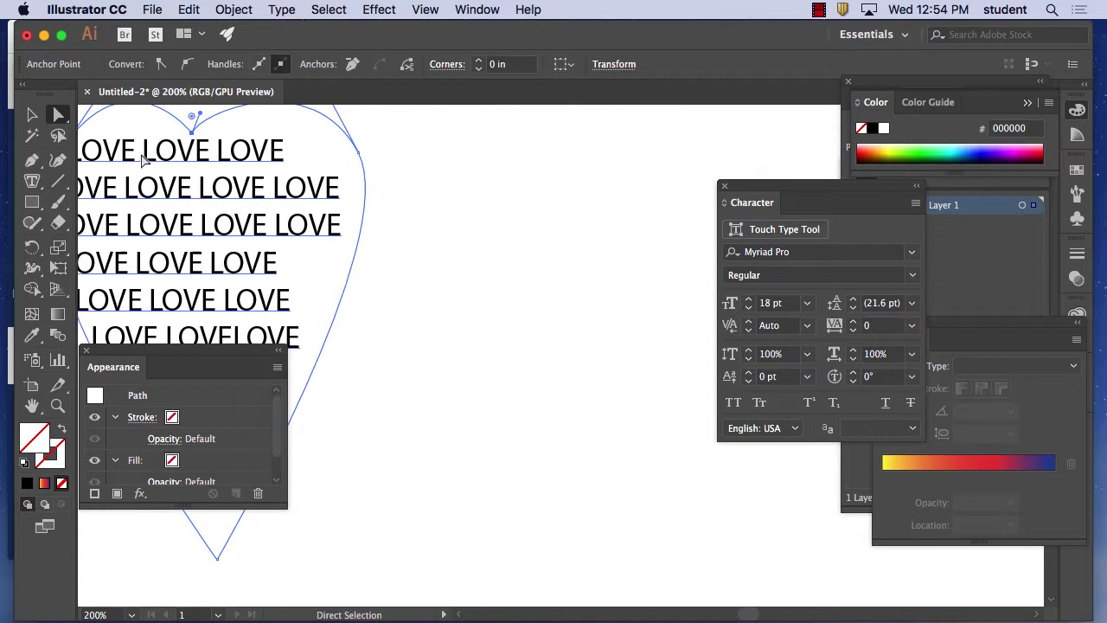
drag(32, 182, 104, 182)
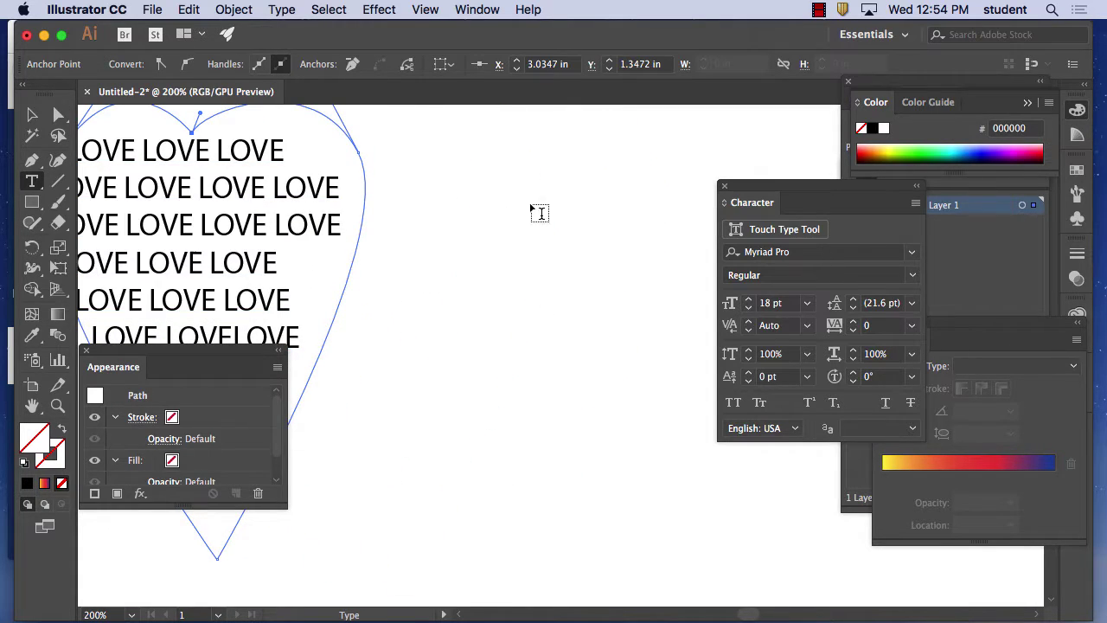
drag(428, 158, 726, 474)
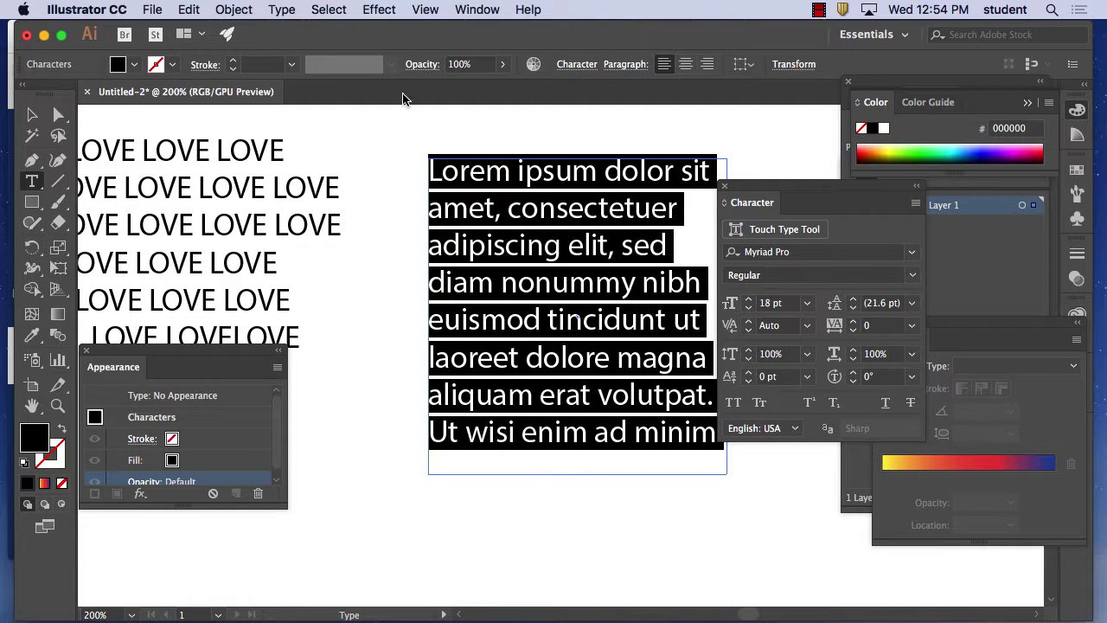
key(Escape)
click(385, 138)
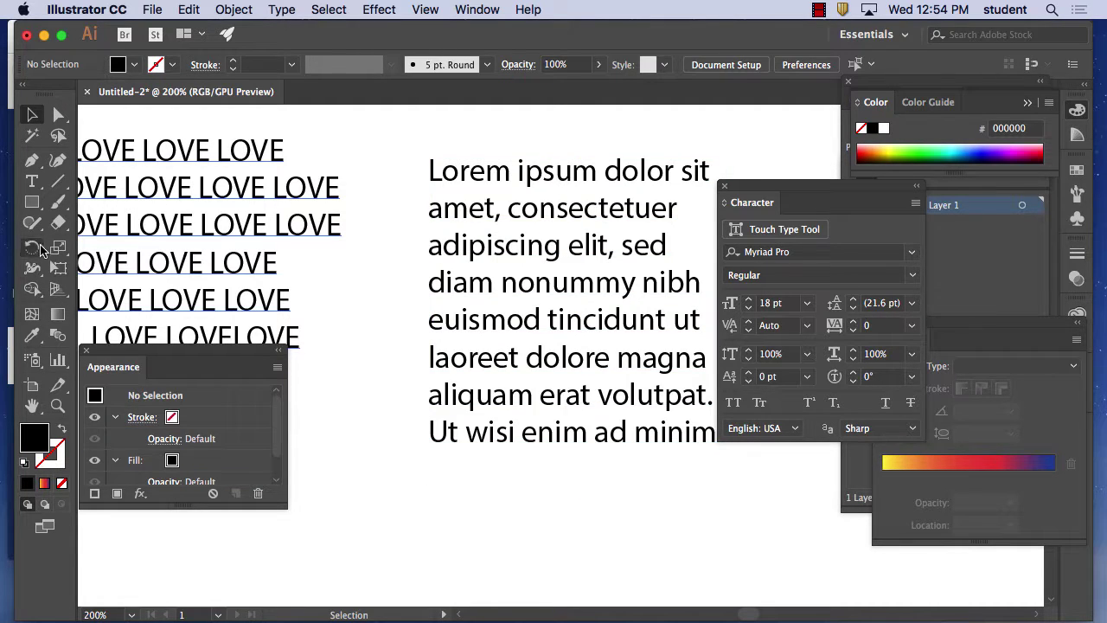
click(31, 202)
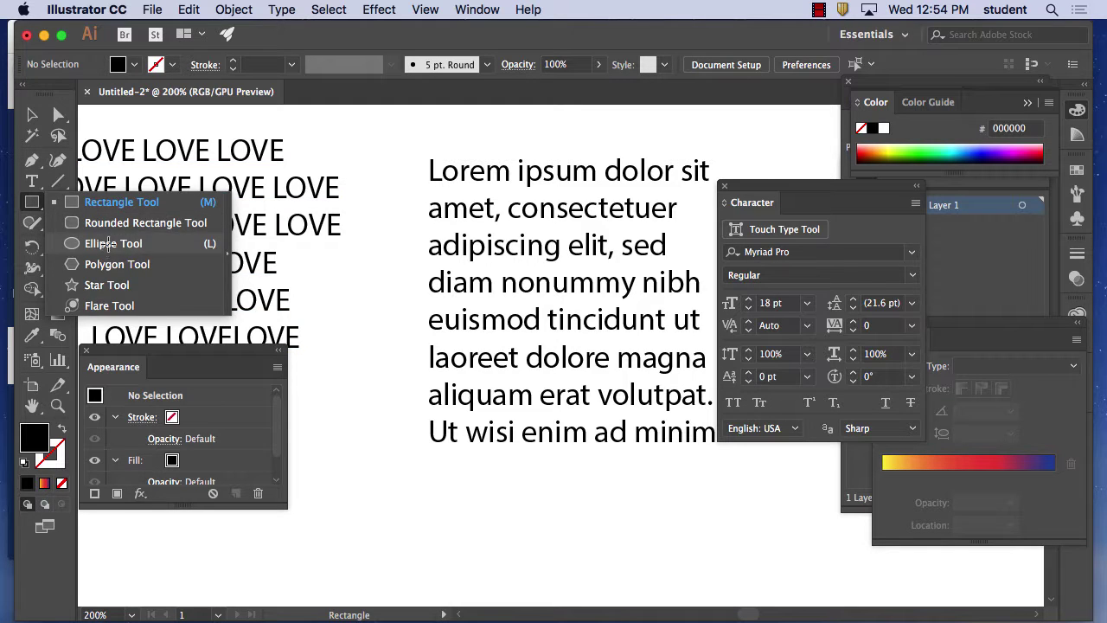
click(102, 244)
drag(460, 171, 700, 413)
key(v)
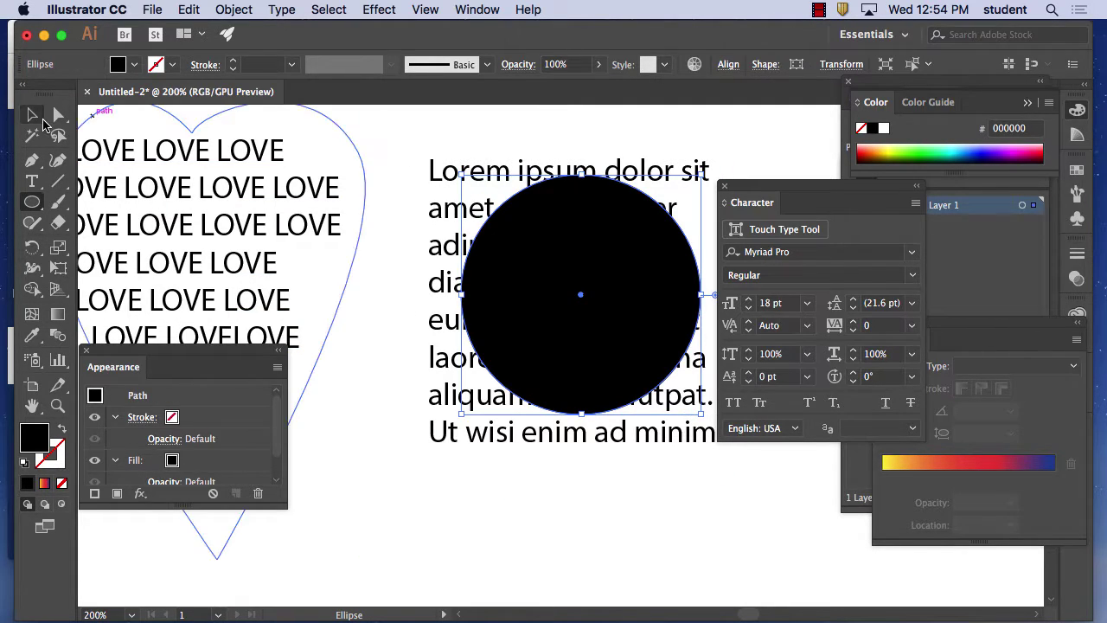
drag(452, 148, 544, 238)
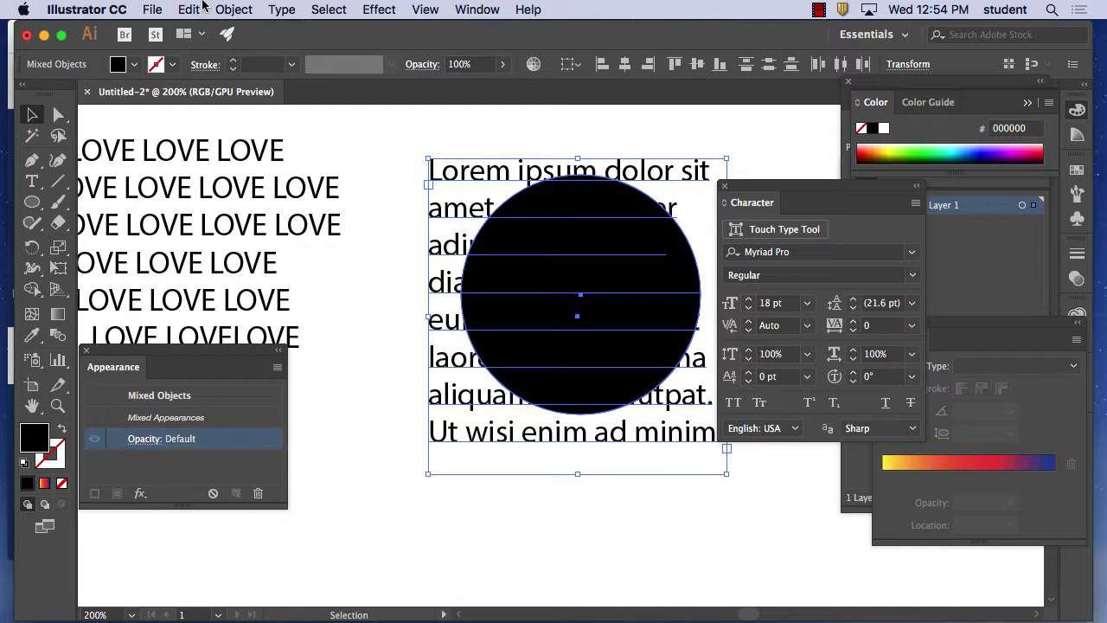
click(232, 9)
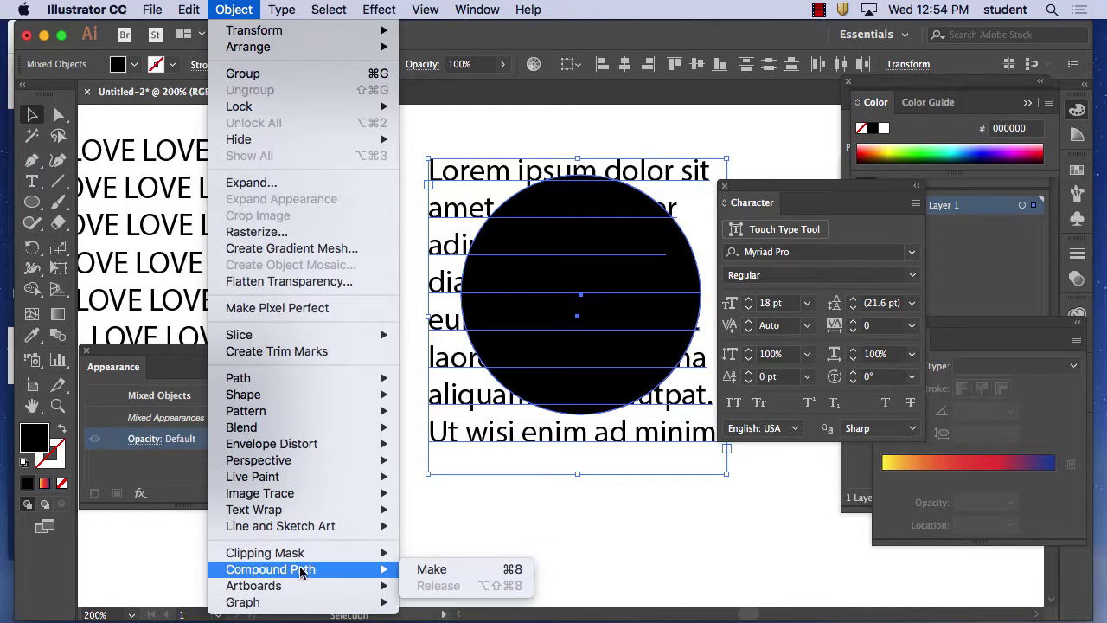
mouse_move(343, 555)
click(437, 554)
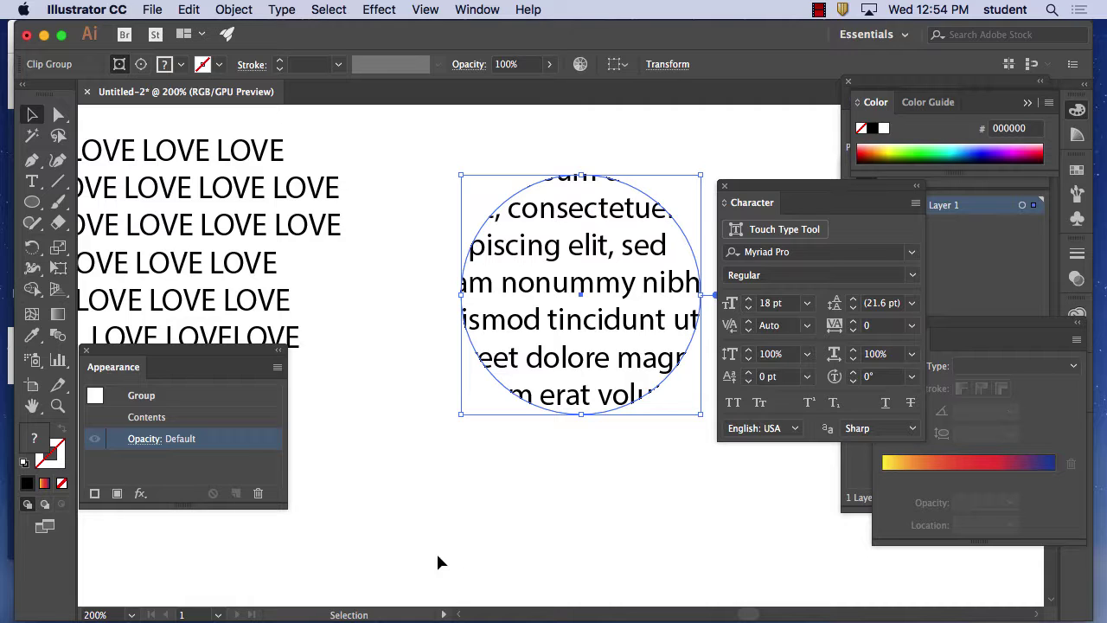
key(Delete)
- Centre the heart LOVE text and give it a new yellow-red-blue gradient fill
drag(227, 238, 469, 235)
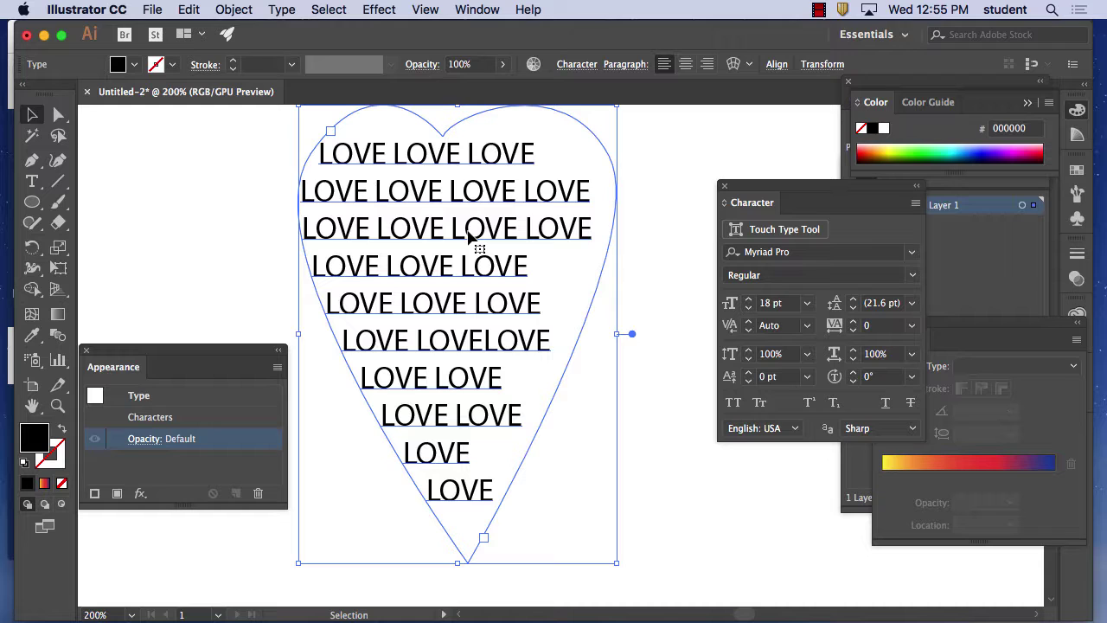
click(45, 484)
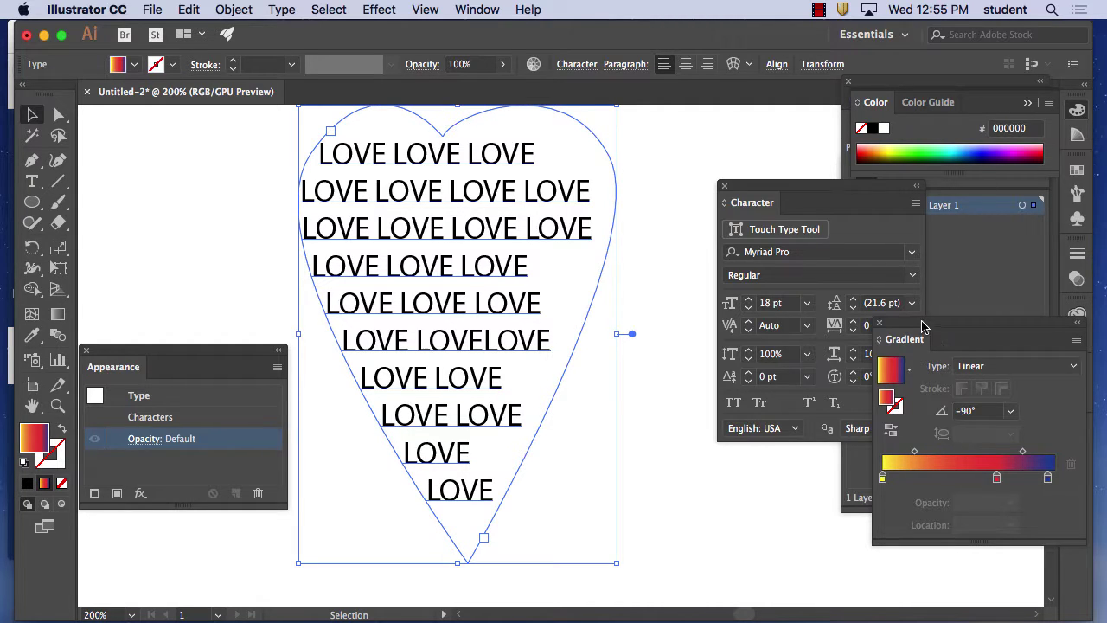
drag(923, 334, 713, 263)
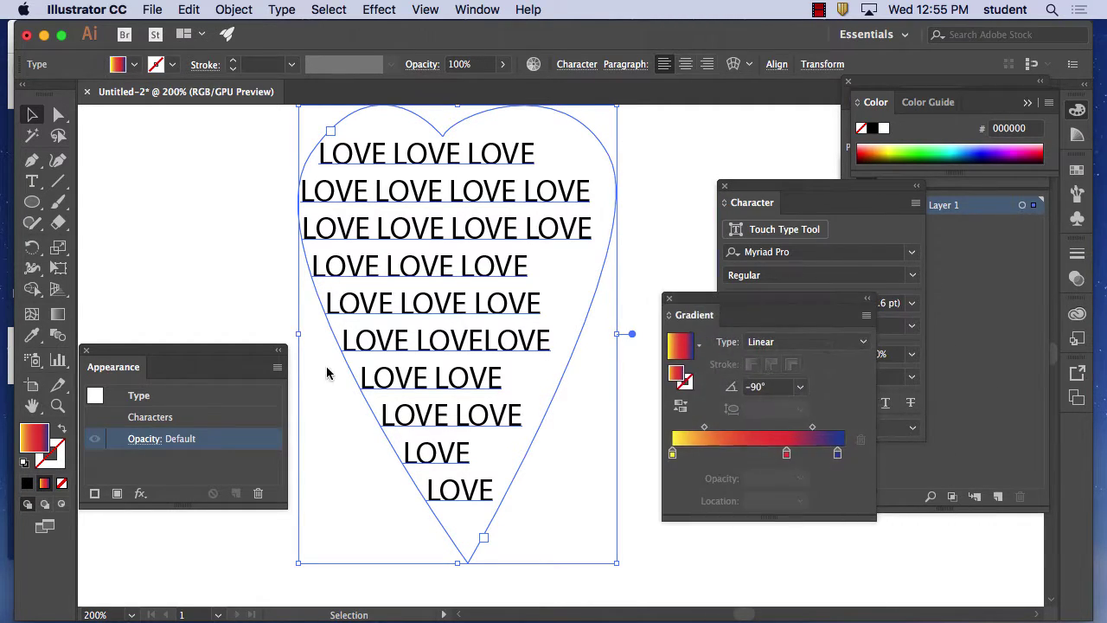
drag(211, 361, 222, 172)
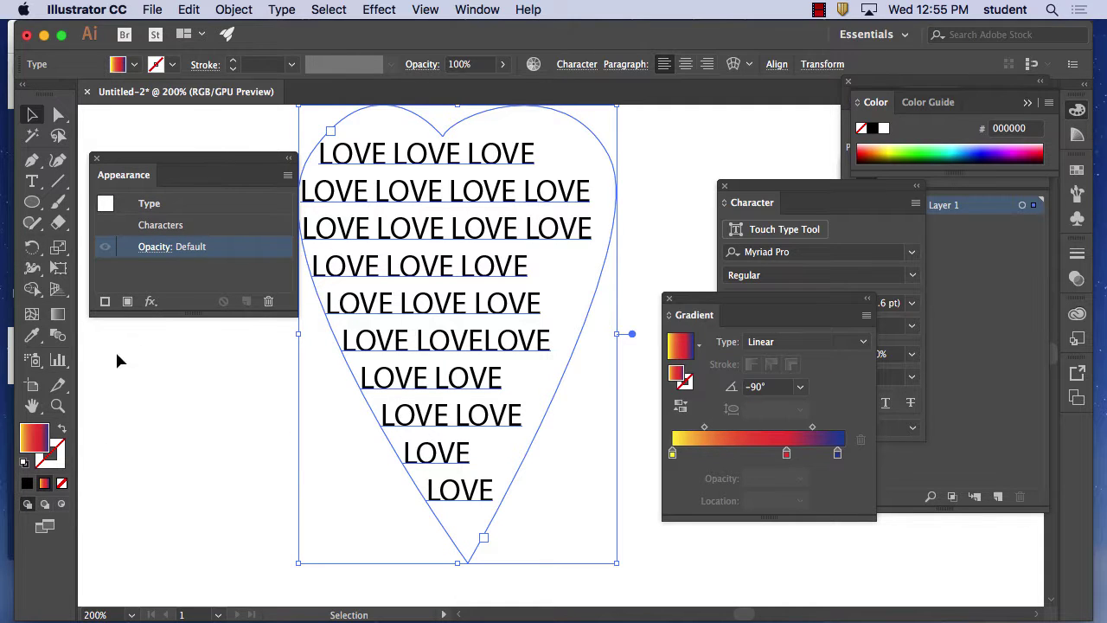
click(127, 301)
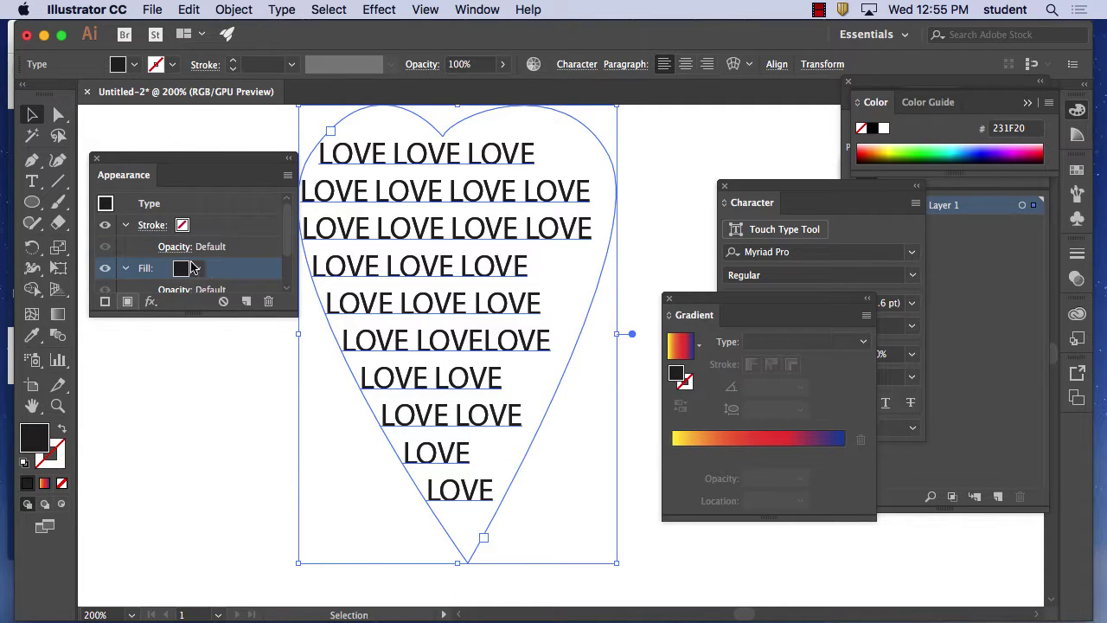
click(46, 483)
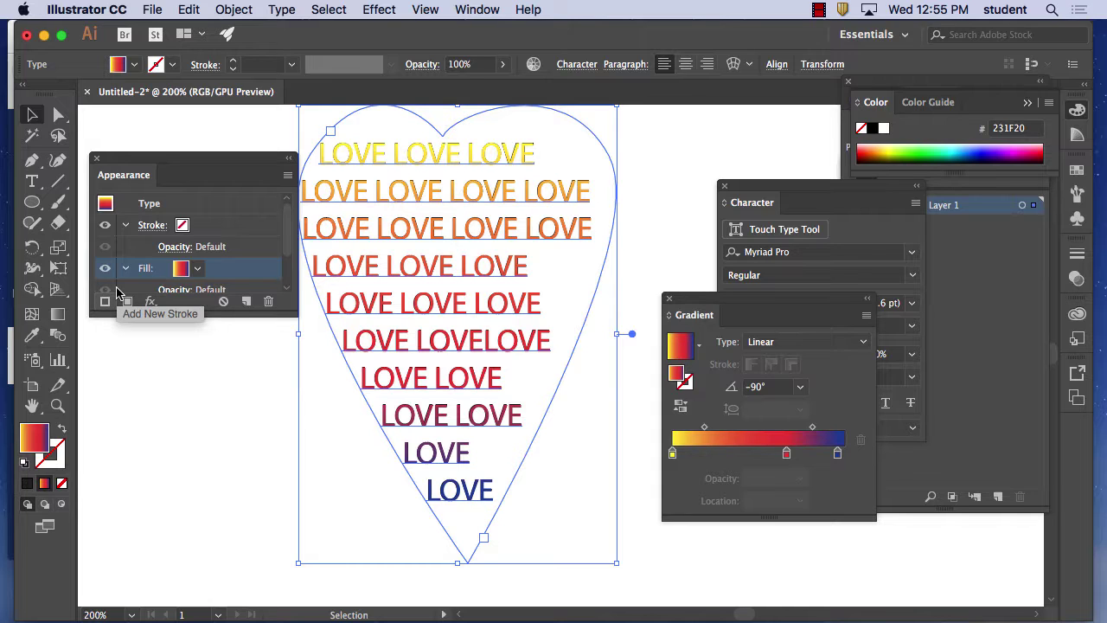
click(57, 315)
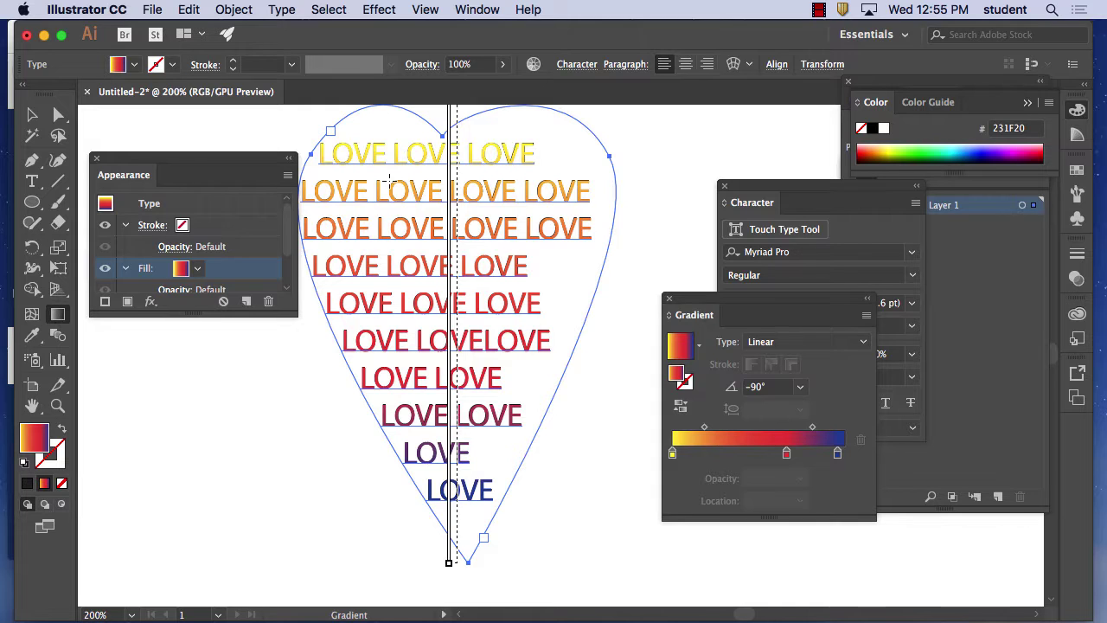
- Drag the LOVE gradient from the heart's top to its bottom, angling it at -79.6°
drag(357, 217, 375, 234)
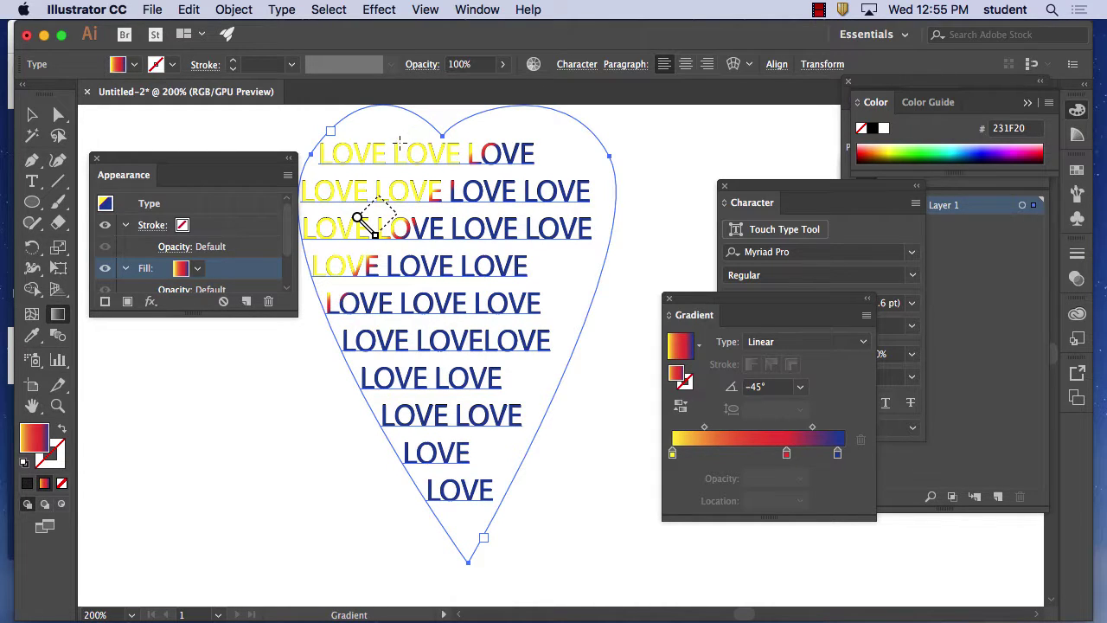
drag(421, 155, 484, 498)
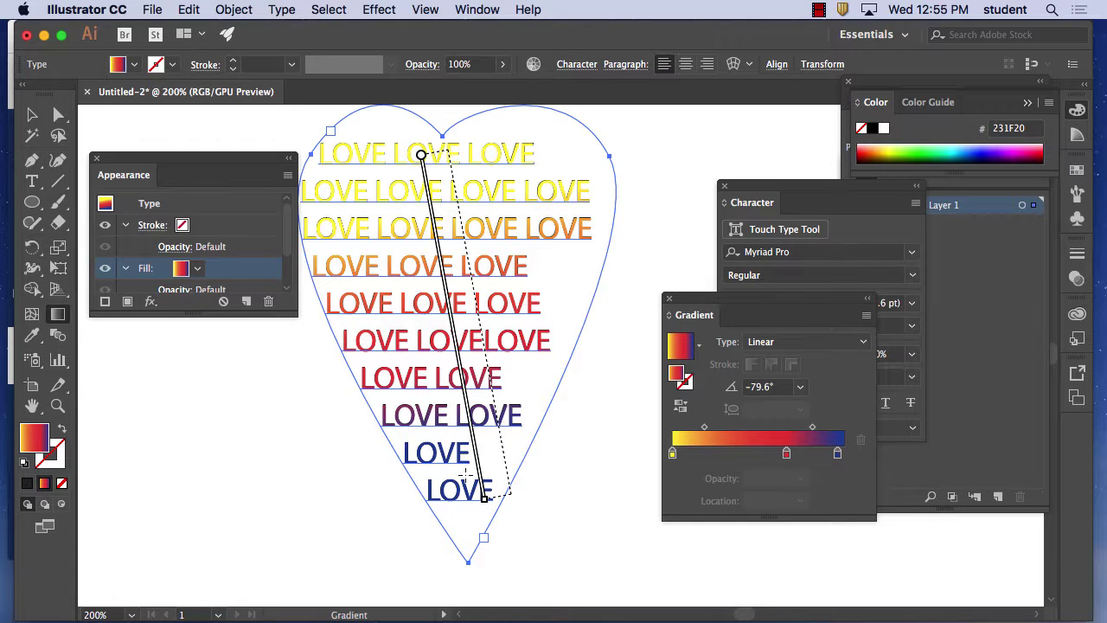
key(v)
click(158, 373)
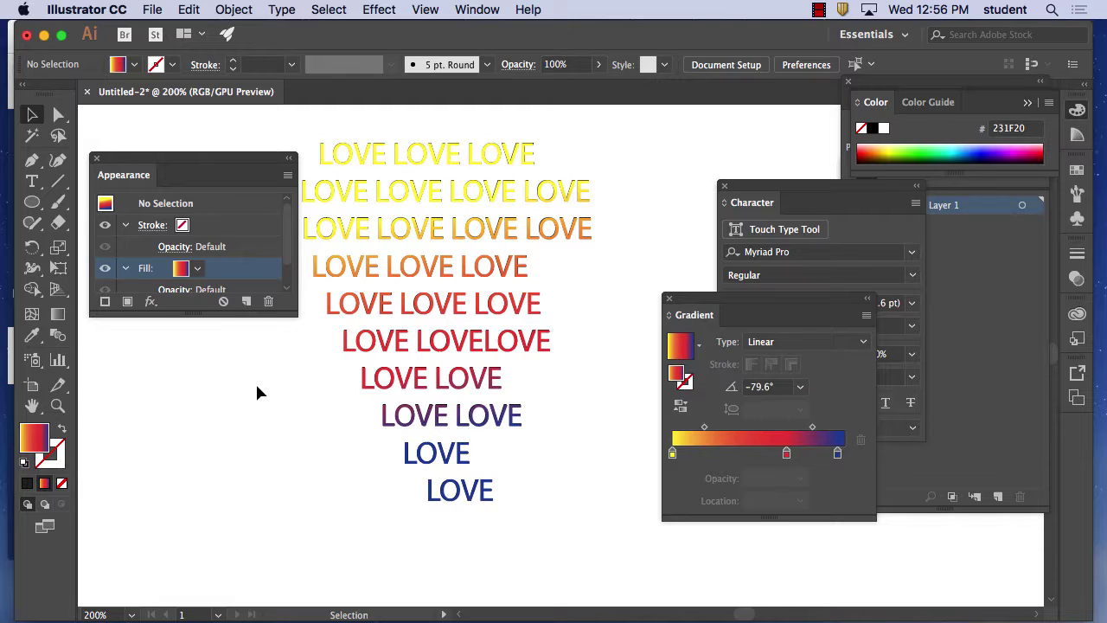
click(398, 350)
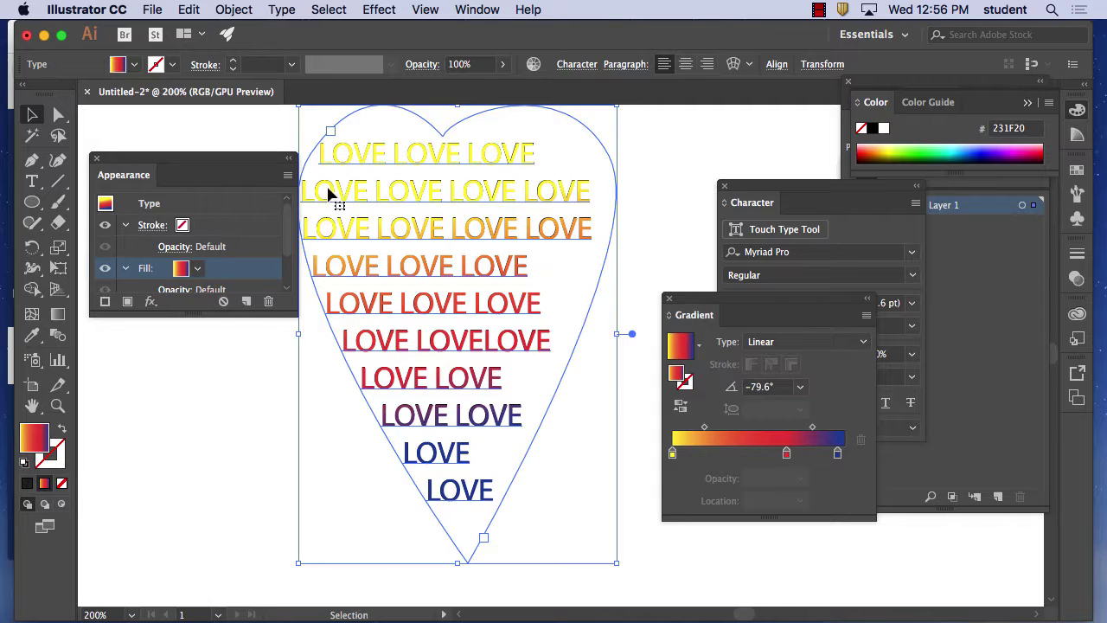
- Convert the heart-shaped LOVE type to outlined letter shapes with Type > Create Outlines
click(281, 9)
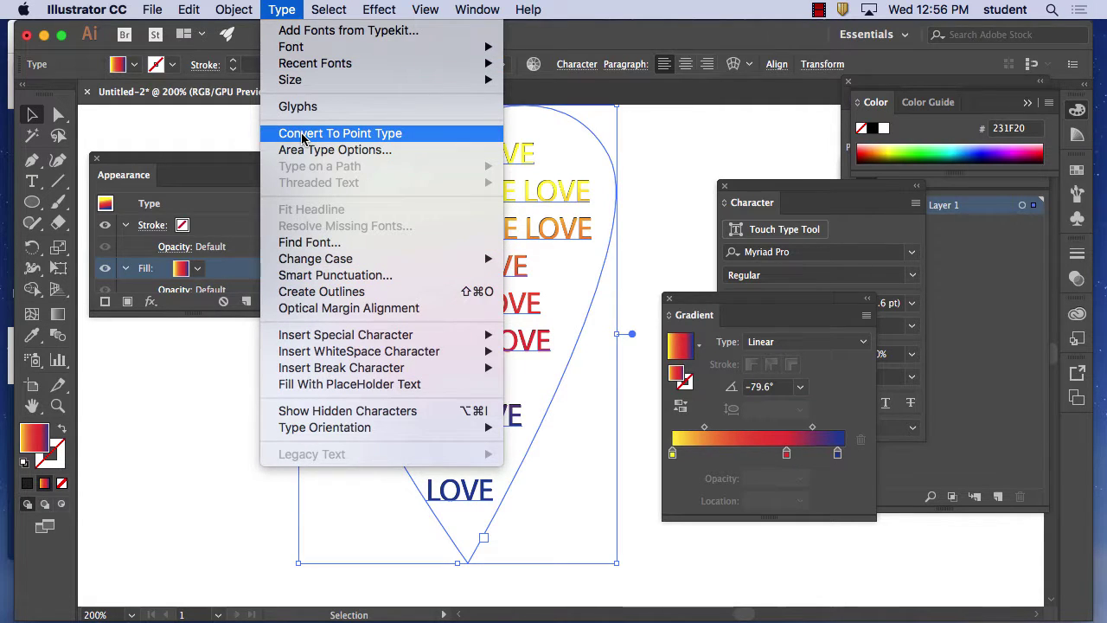
click(318, 294)
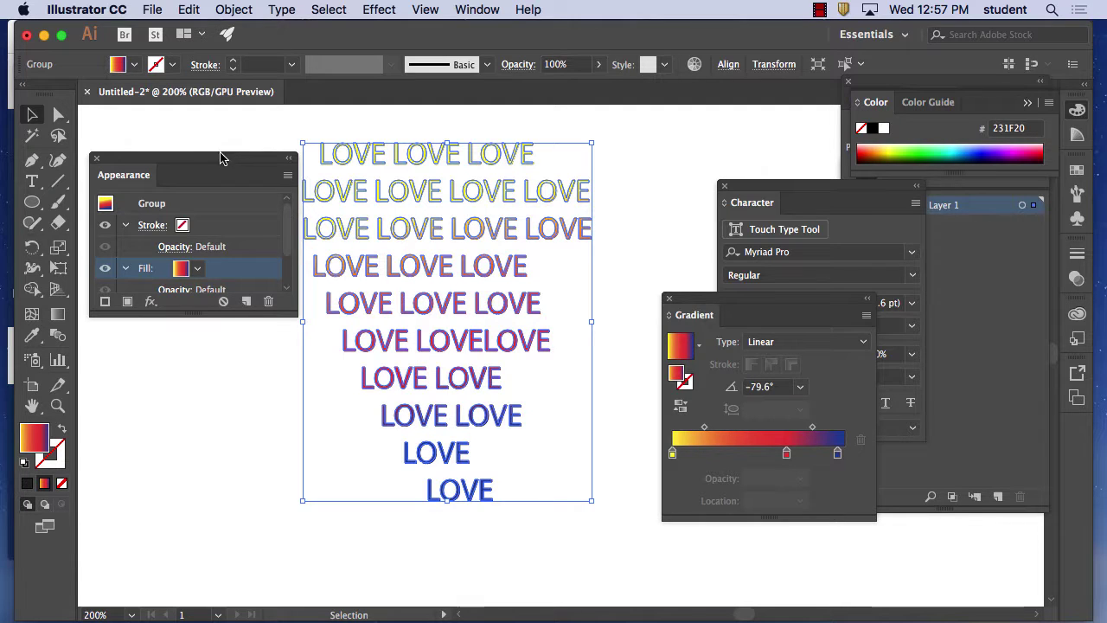
- Redraw the LOVE gradient with the Gradient tool at several angles, ending top to bottom
drag(221, 158, 216, 136)
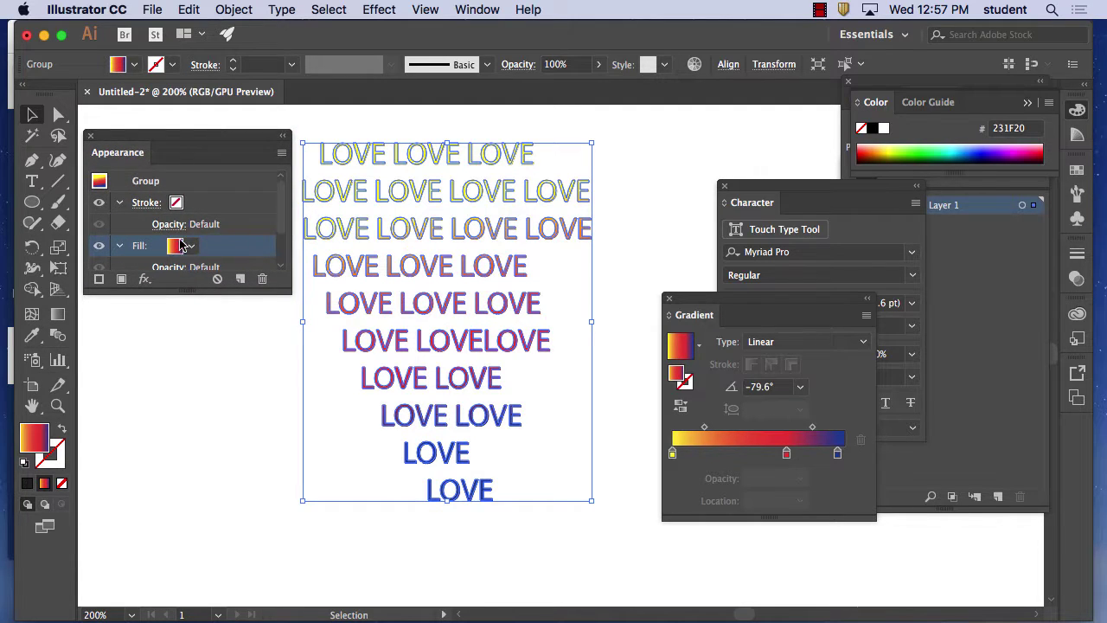
click(57, 313)
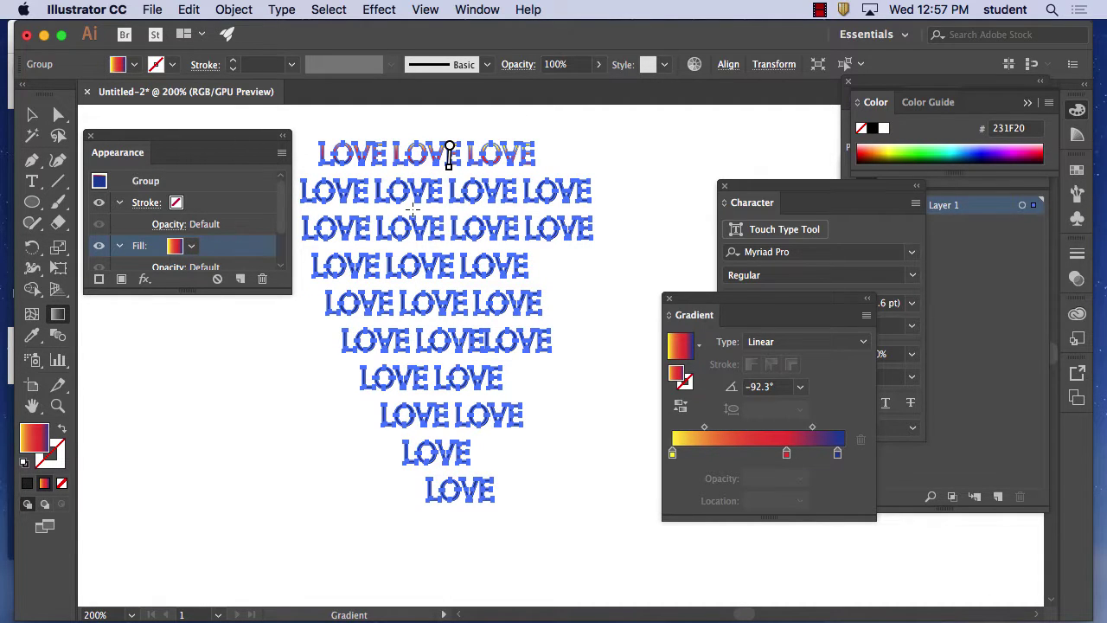
drag(393, 143, 414, 324)
drag(432, 140, 502, 493)
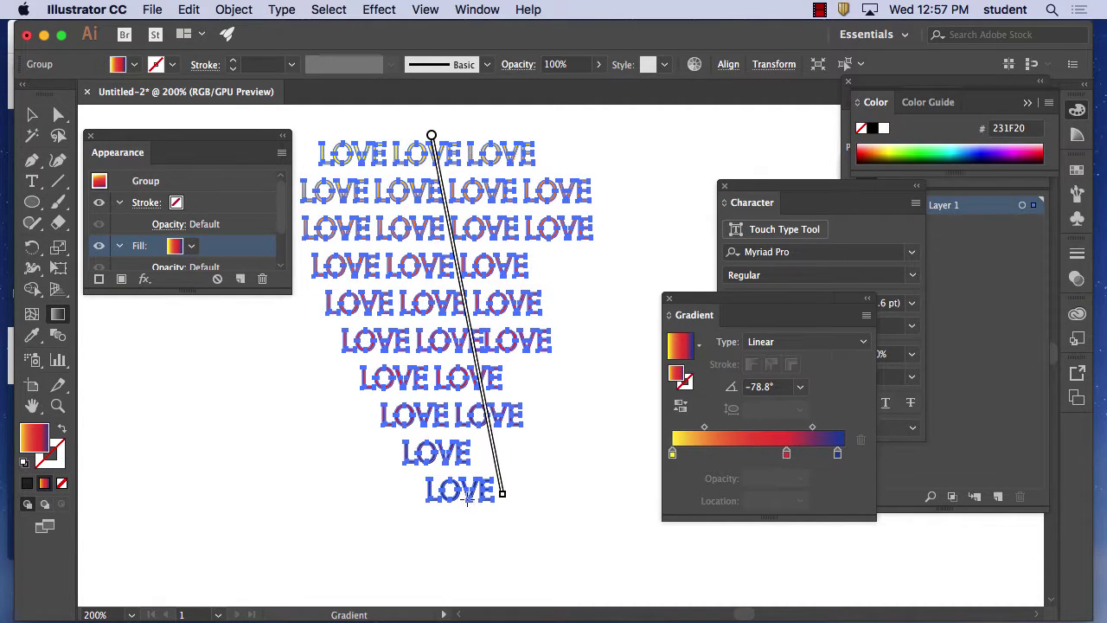
mouse_move(458, 325)
mouse_down()
mouse_move(458, 497)
mouse_move(493, 486)
mouse_up()
mouse_move(372, 328)
mouse_down()
mouse_move(484, 299)
mouse_move(518, 233)
mouse_move(575, 210)
mouse_up()
drag(457, 141, 458, 193)
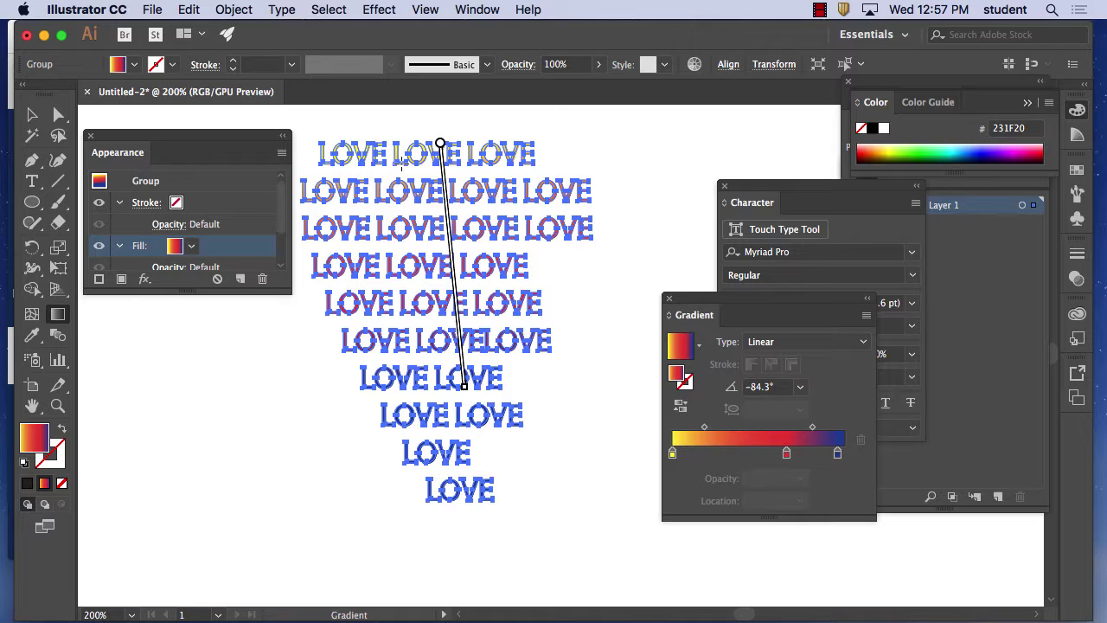
mouse_move(427, 132)
mouse_down()
mouse_move(371, 434)
mouse_move(512, 481)
mouse_up()
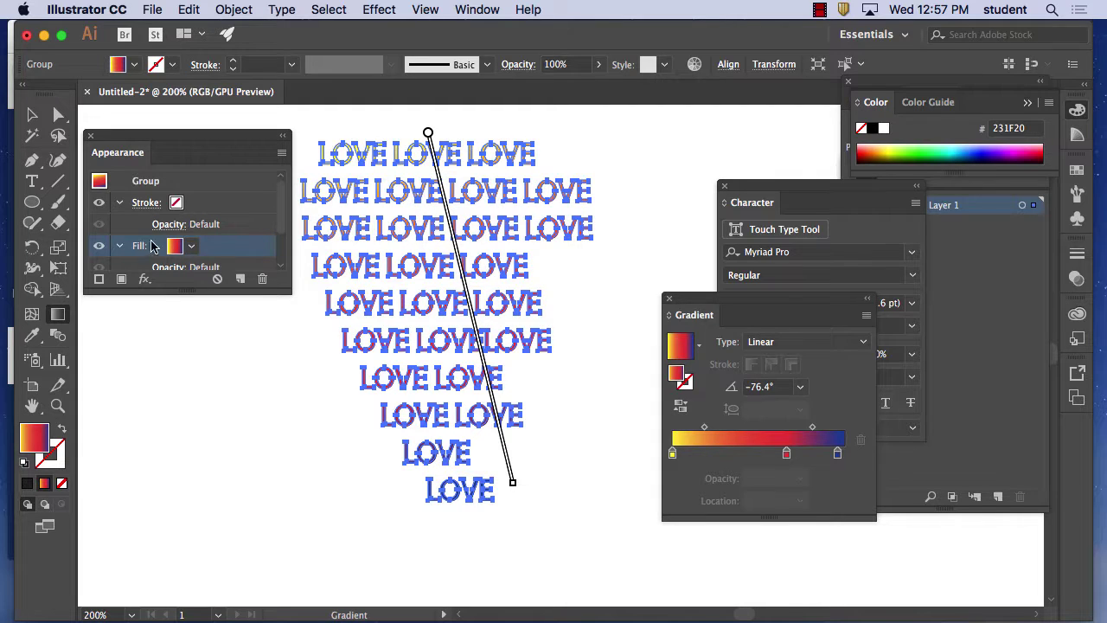
- Delete the group's fill so each LOVE letter gets its own gradient, then reselect the group
click(264, 280)
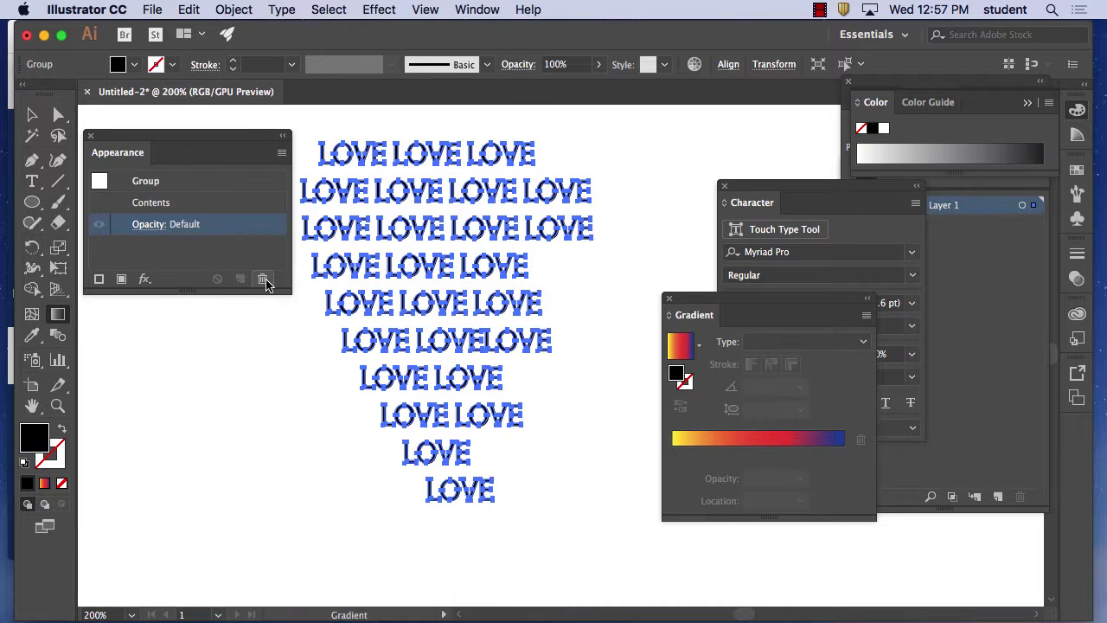
click(45, 484)
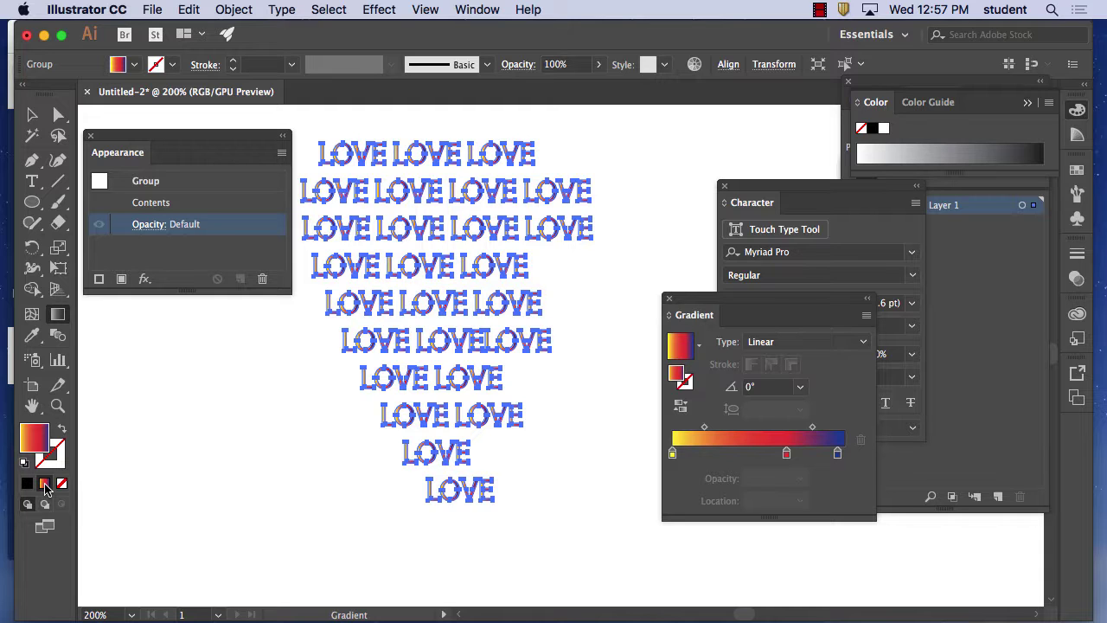
click(32, 114)
click(186, 373)
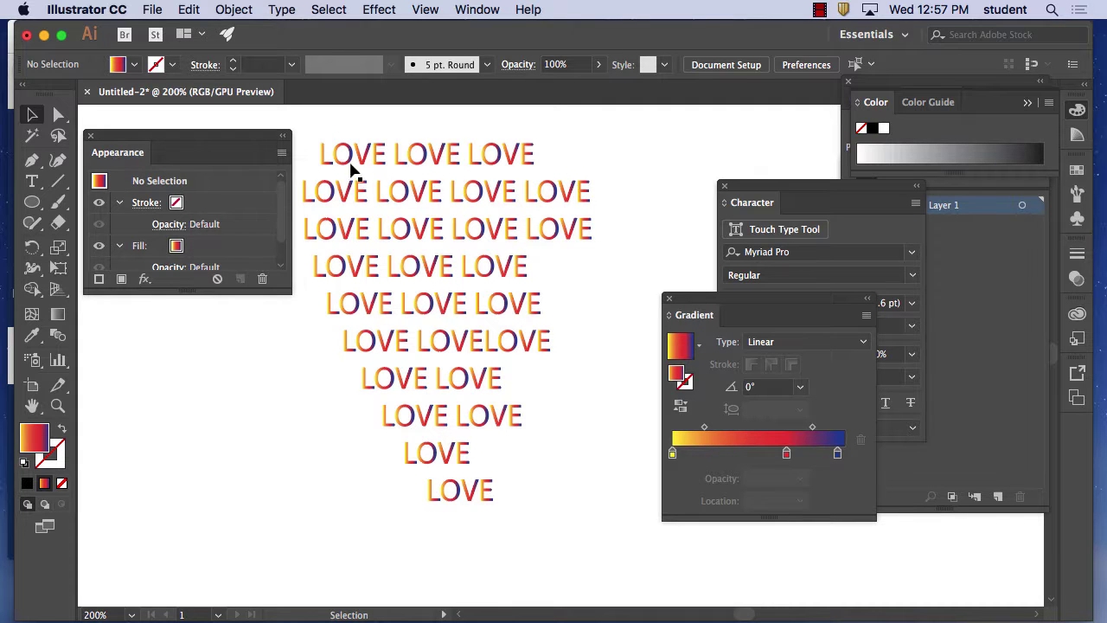
click(385, 160)
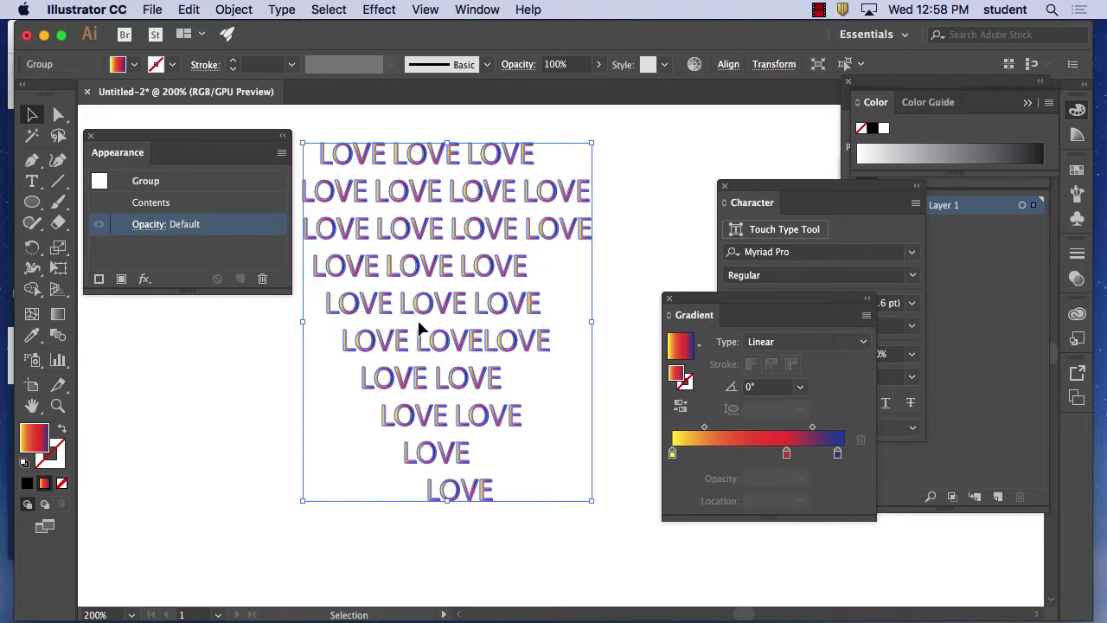
- Zoom out and move the LOVE group up and left, off the artboard
key(a)
key(super+minus)
key(super+minus)
key(super+minus)
key(v)
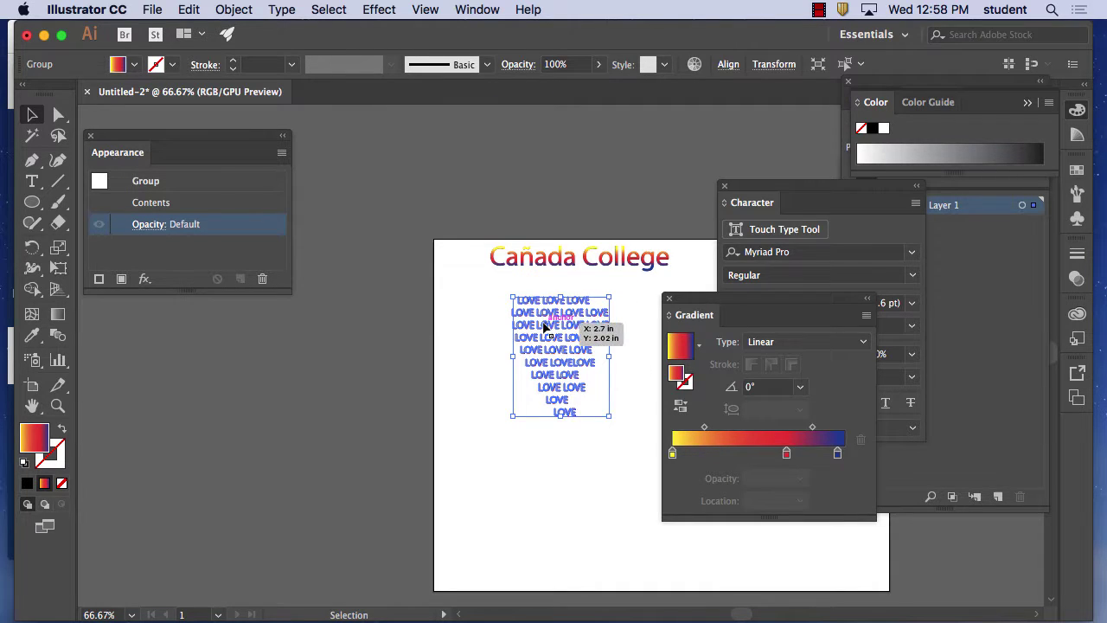
drag(537, 316, 353, 246)
click(465, 345)
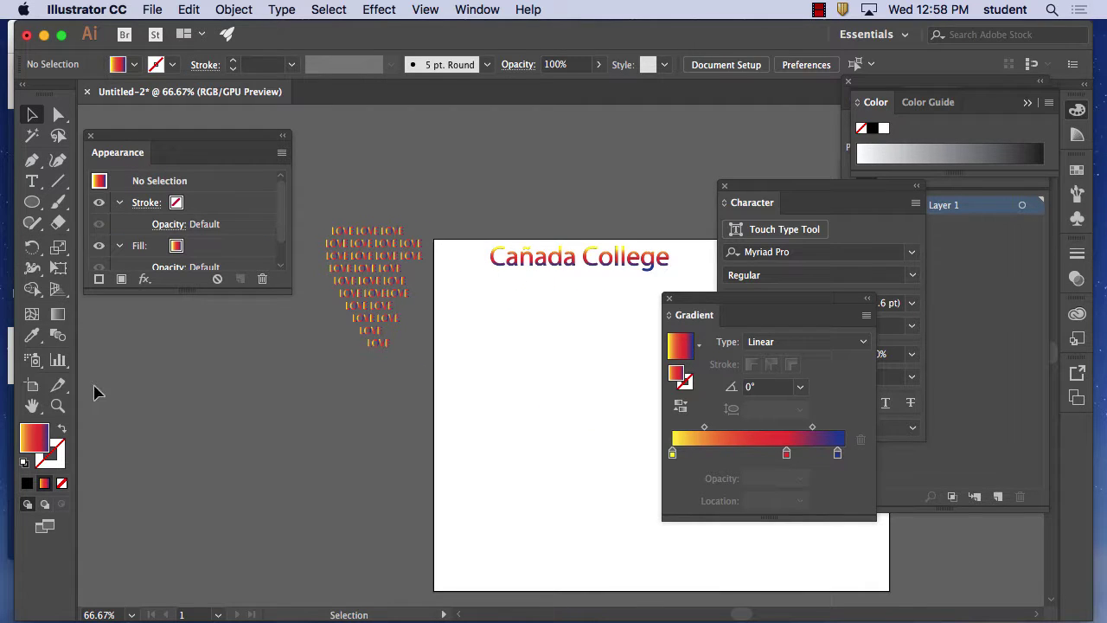
- Add a new text line reading 'WE ARE THE WORLD' below the title
click(32, 181)
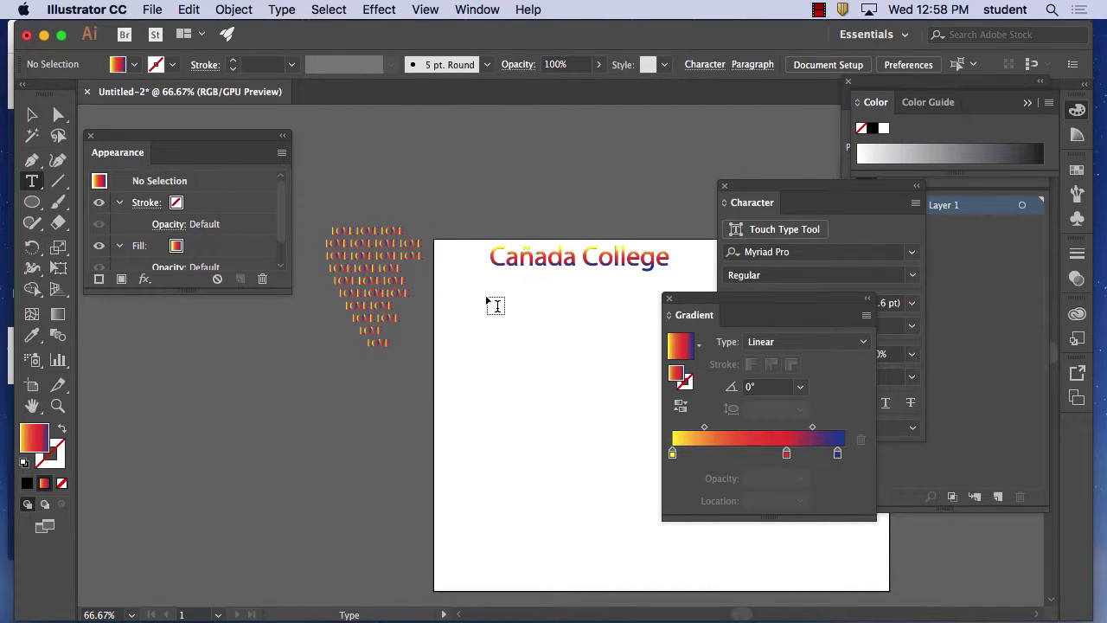
click(482, 335)
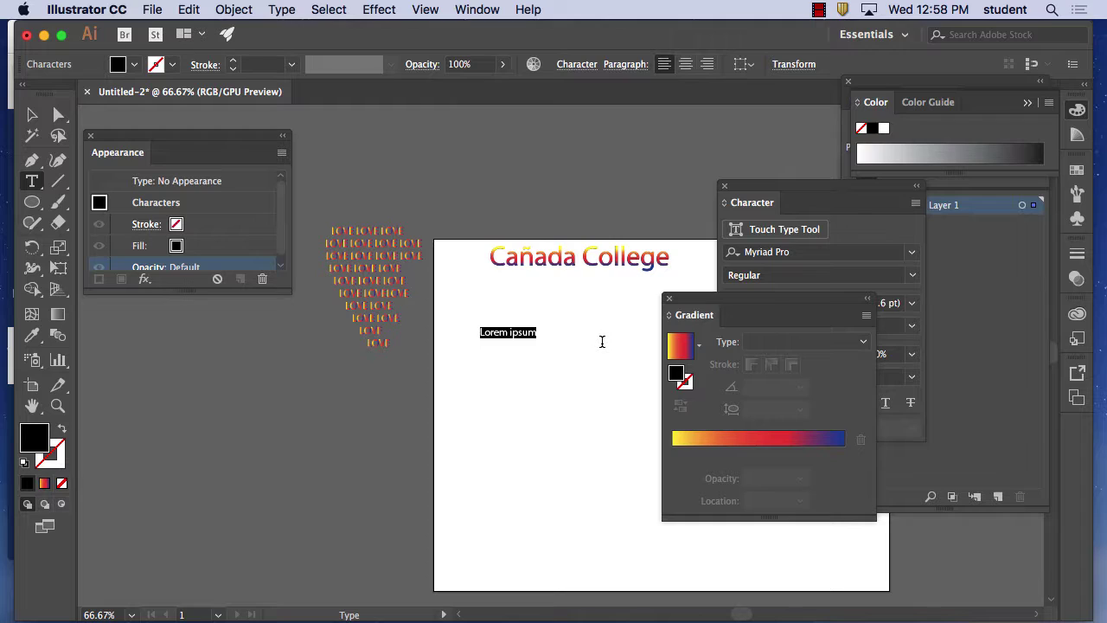
text(WE ARE THE WORLD)
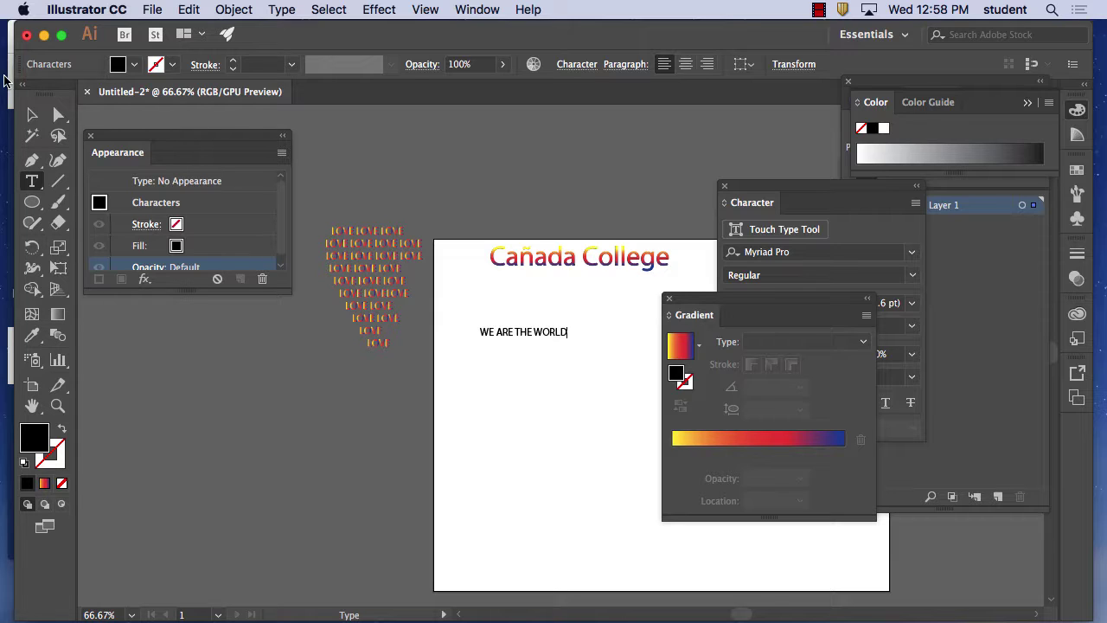
click(32, 115)
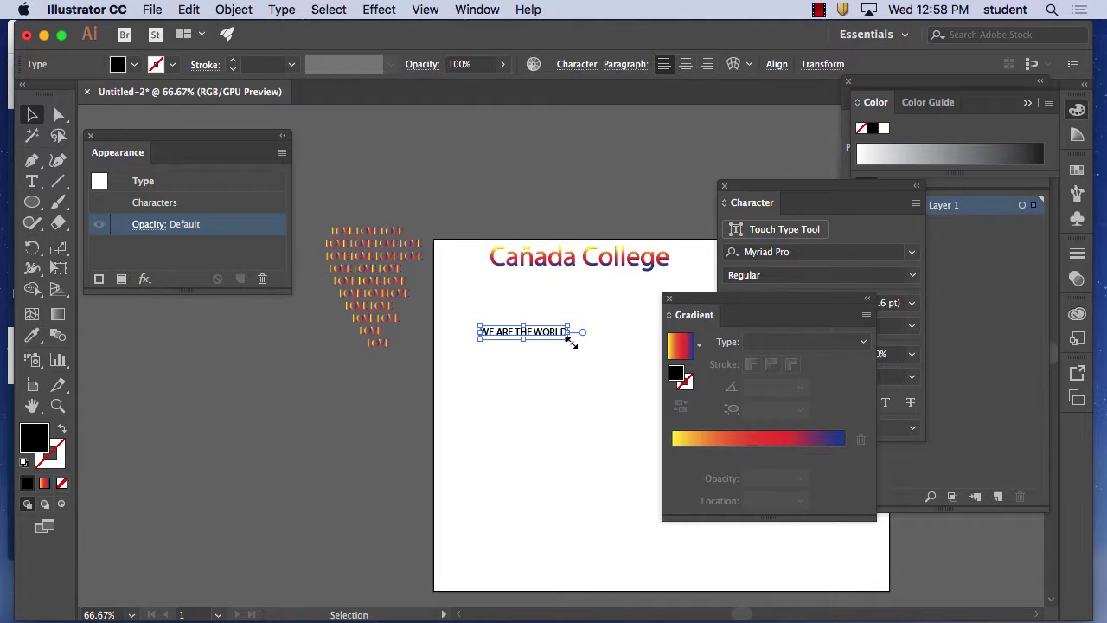
- Enlarge WE ARE THE WORLD, set it in Marker Felt at 48 pt, and nudge it up-left
drag(569, 340, 651, 396)
drag(694, 315, 977, 306)
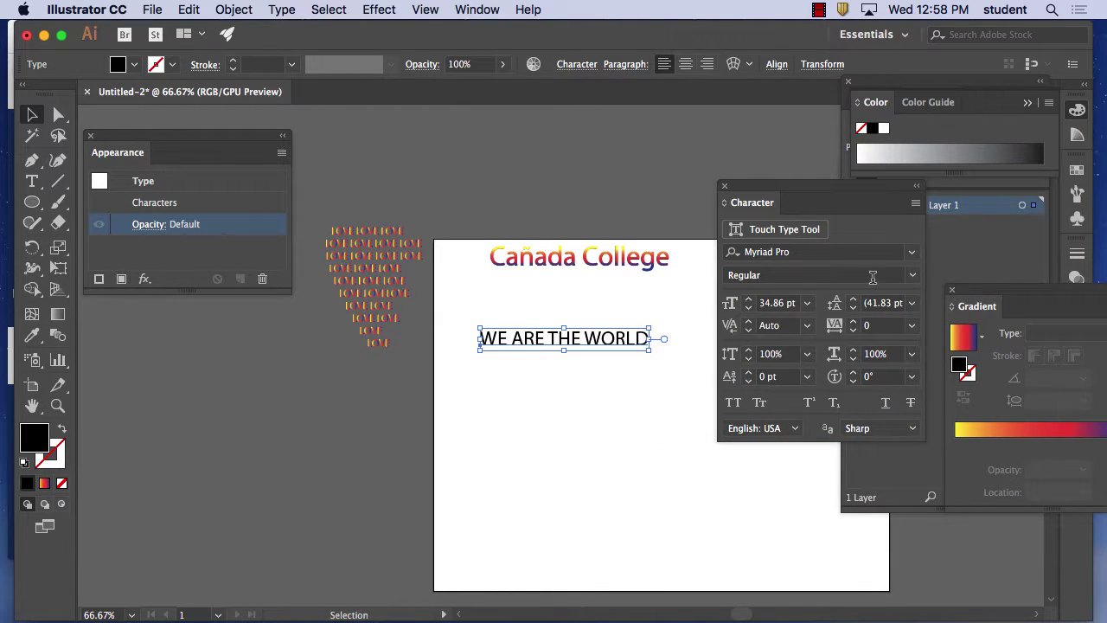
drag(724, 187, 768, 139)
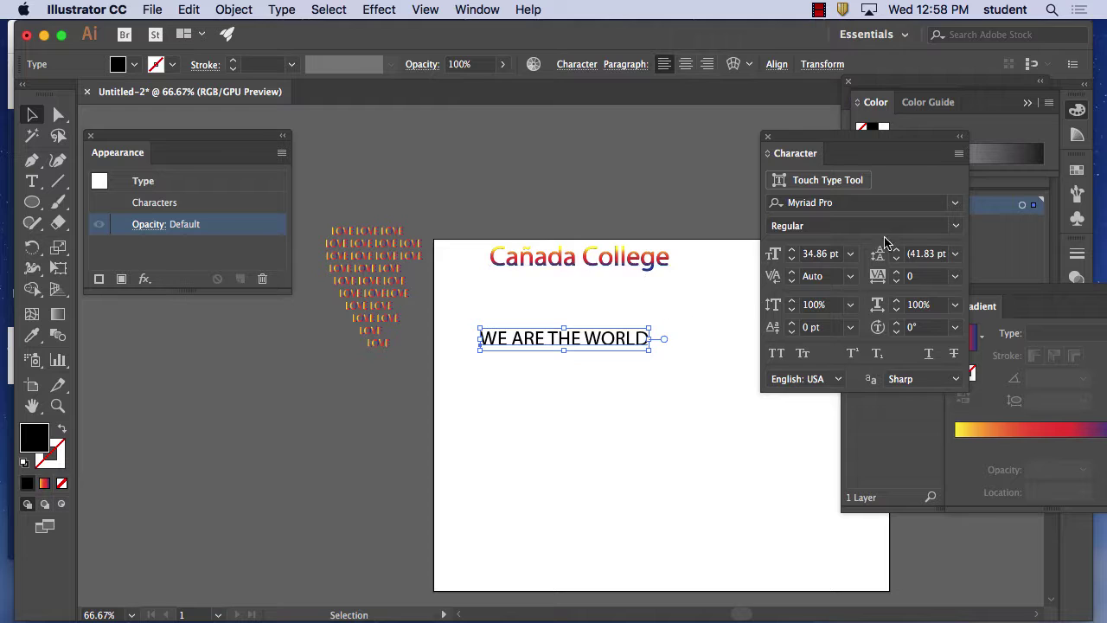
click(955, 202)
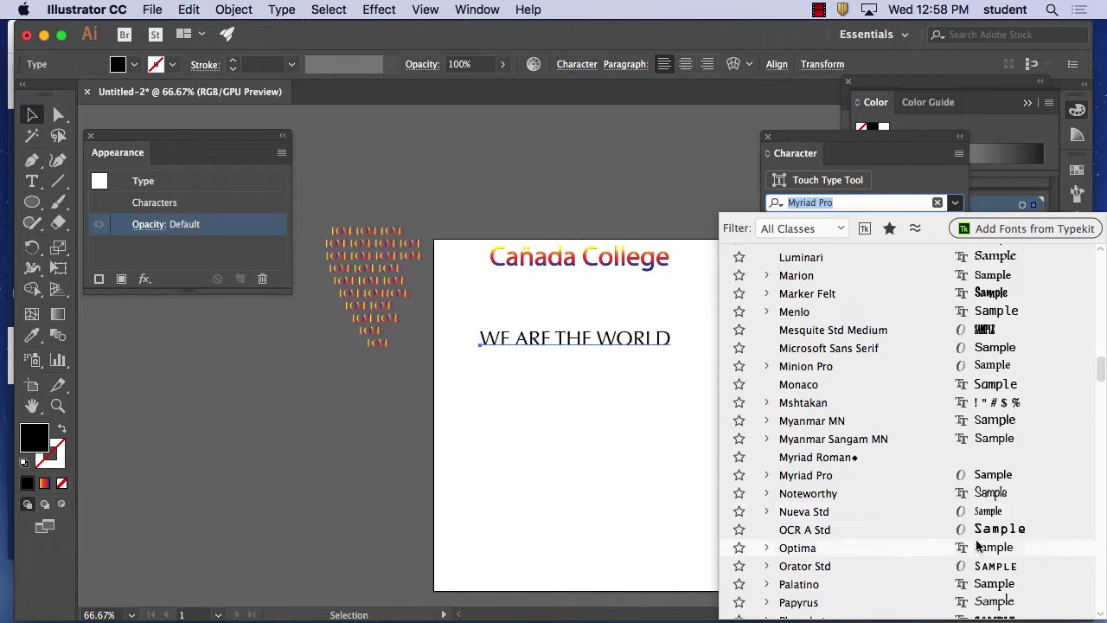
click(982, 294)
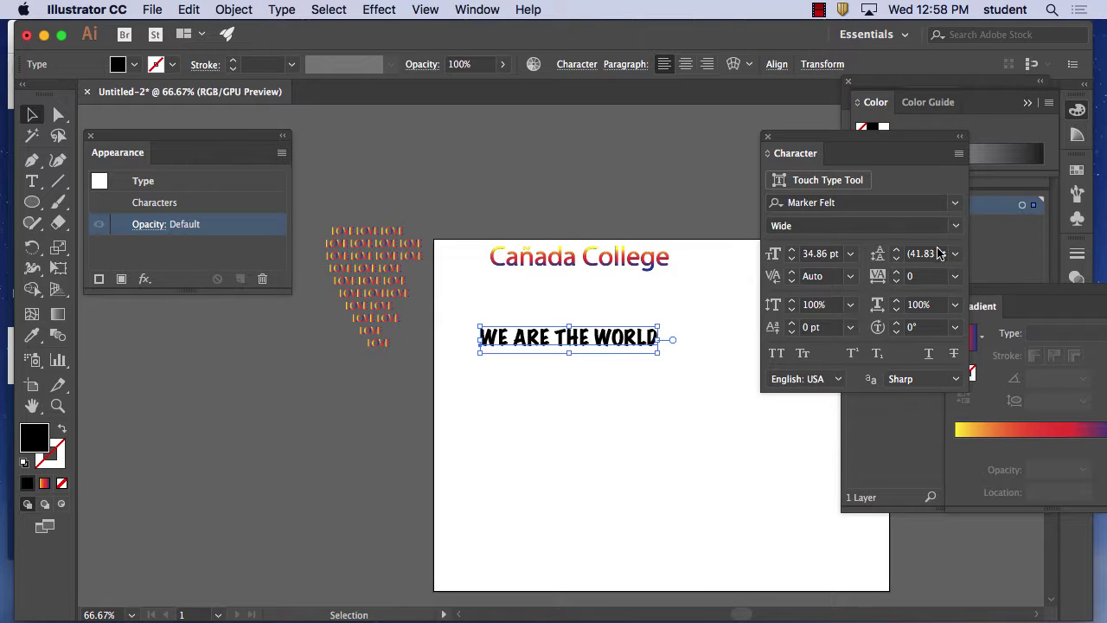
click(851, 253)
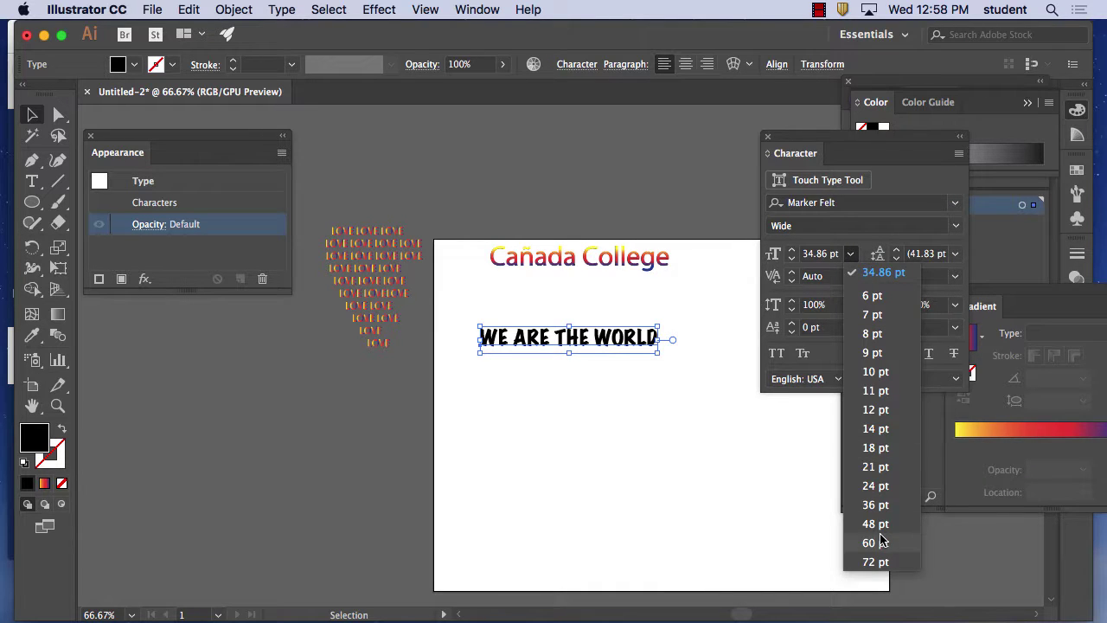
click(875, 523)
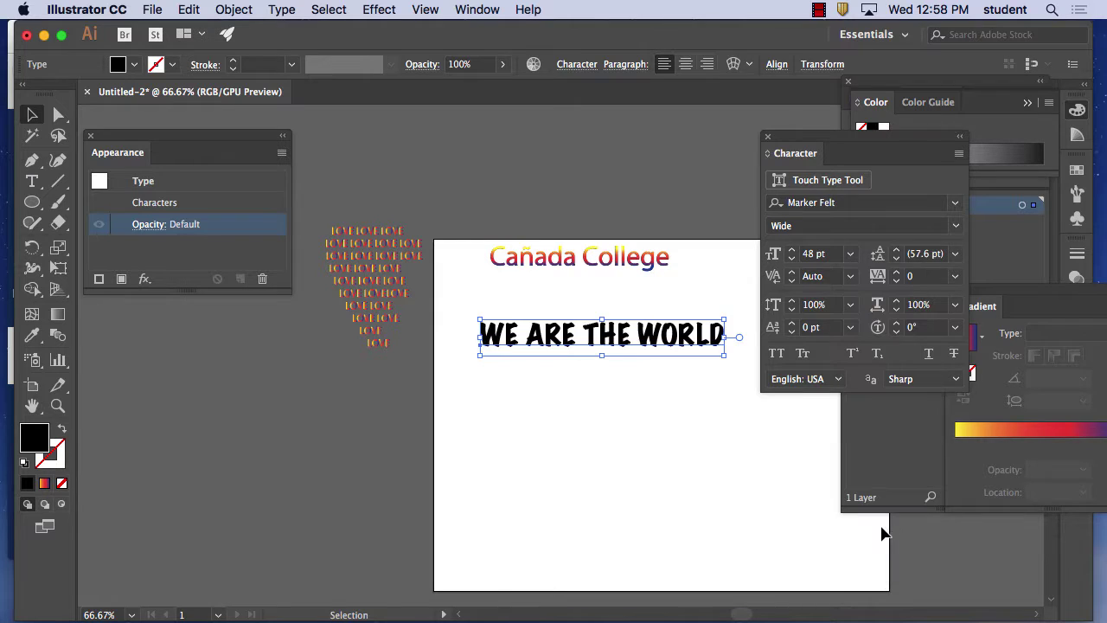
click(629, 390)
drag(637, 331, 621, 314)
click(619, 365)
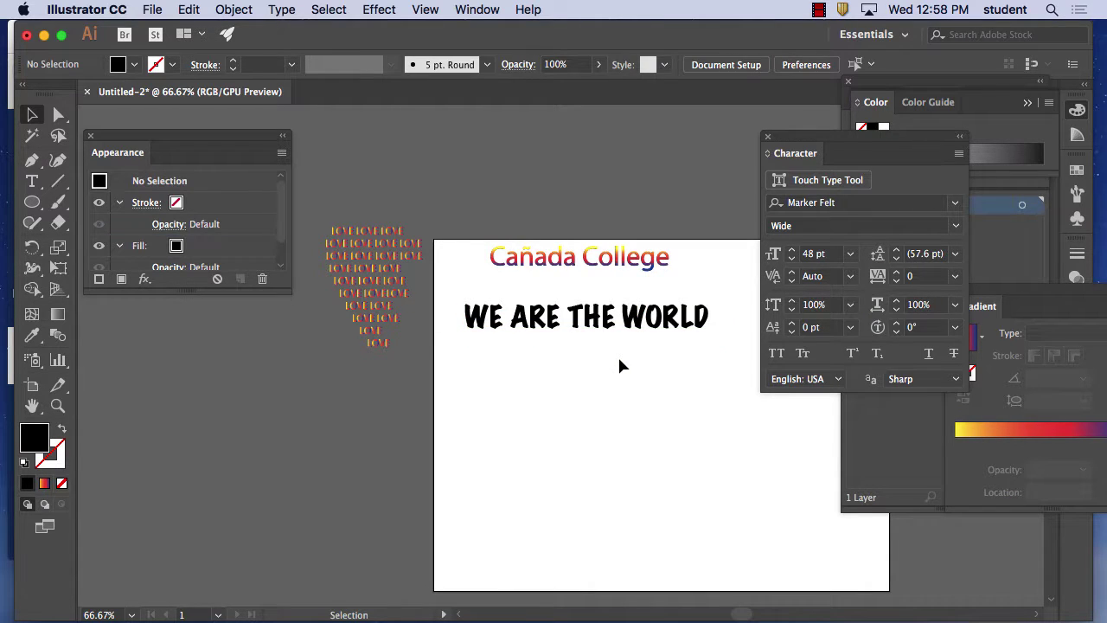
- Apply the saved gradient fill to the WE ARE THE WORLD text
click(44, 483)
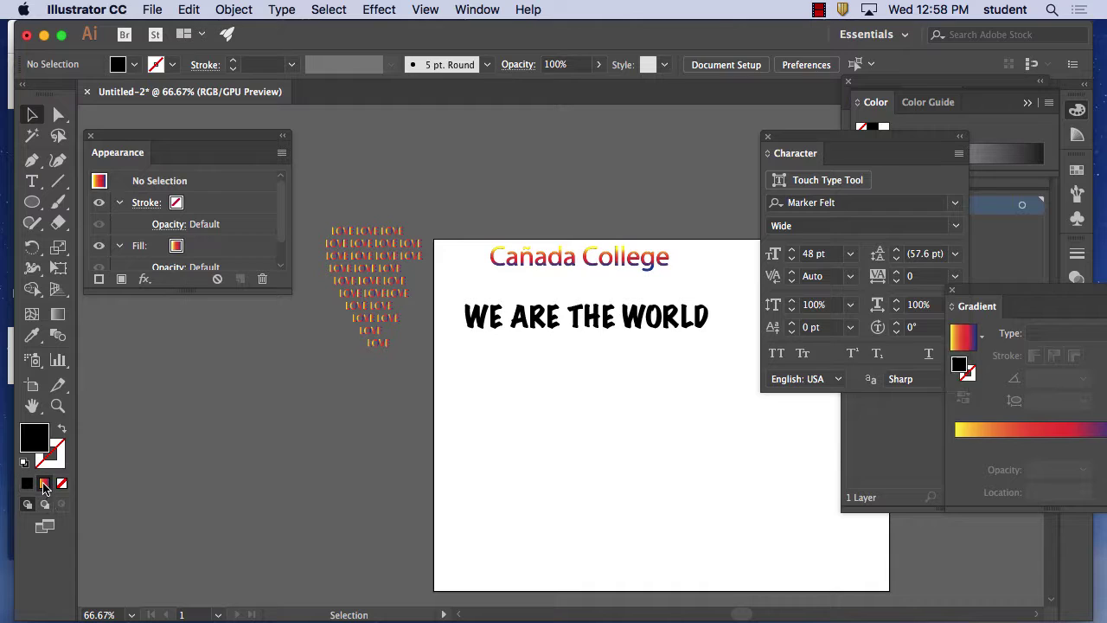
click(511, 325)
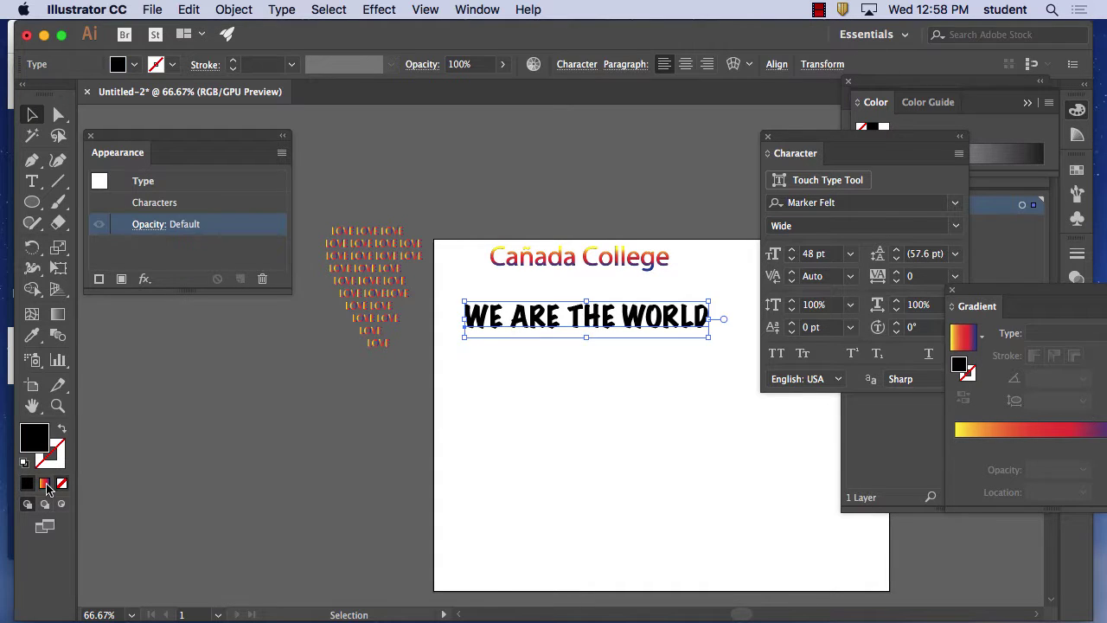
click(44, 484)
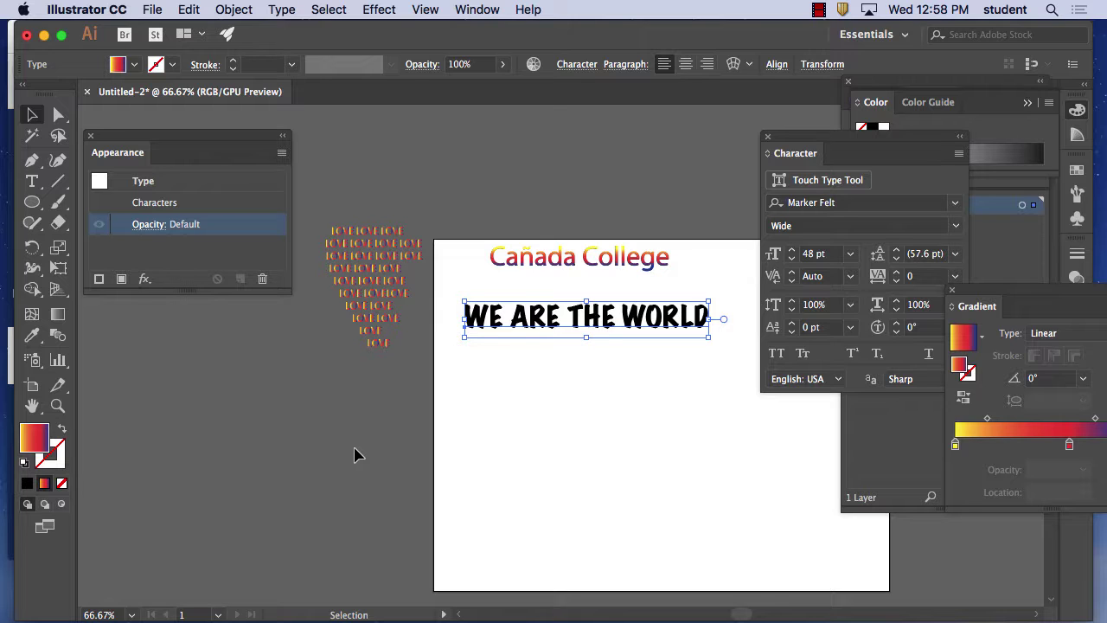
key(super+equal)
key(super+equal)
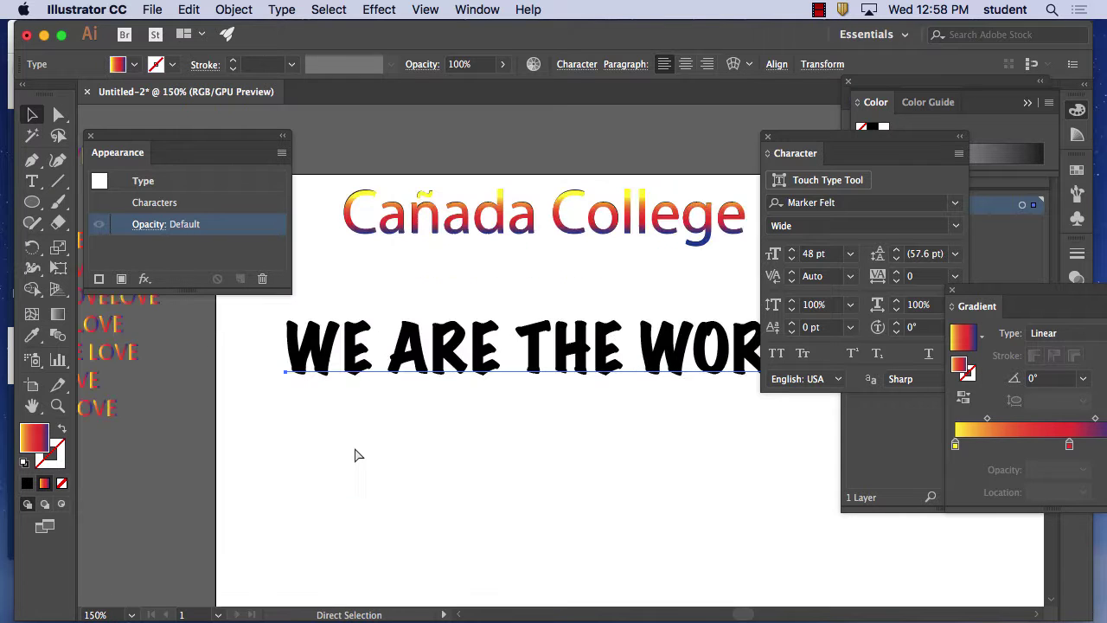
- Outline WE ARE THE WORLD with Type > Create Outlines and fill the letters with the gradient
drag(810, 132, 828, 464)
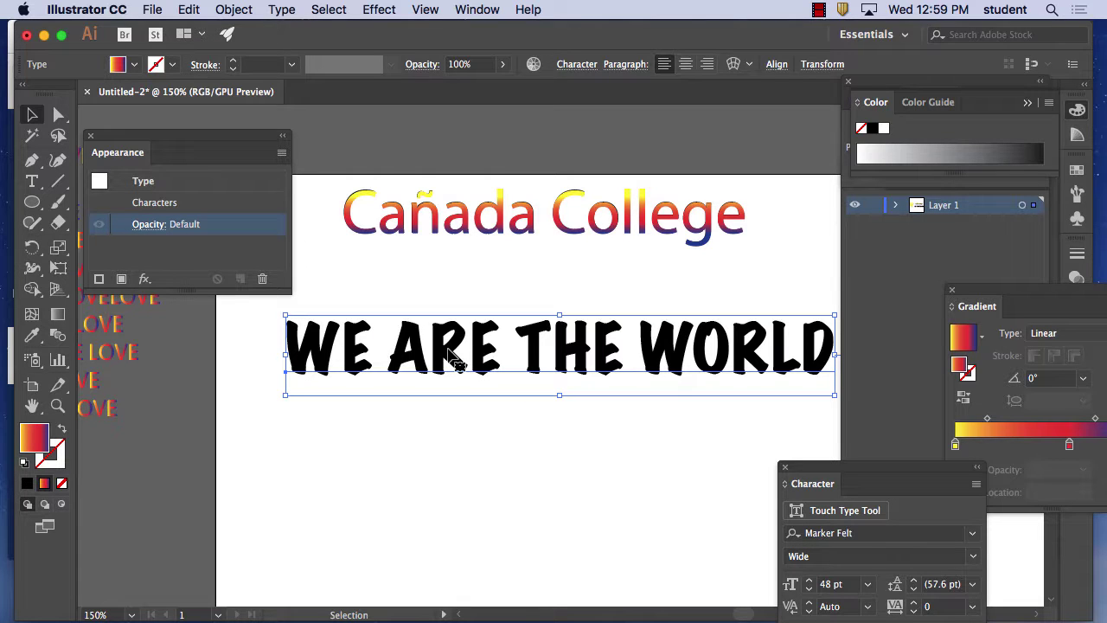
click(282, 10)
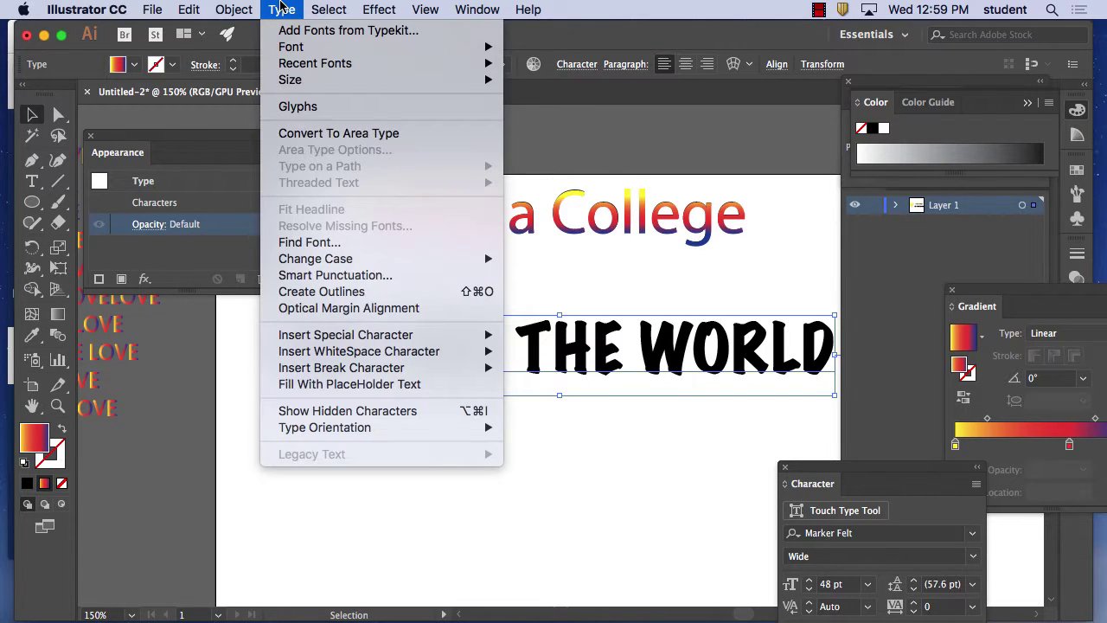
click(367, 292)
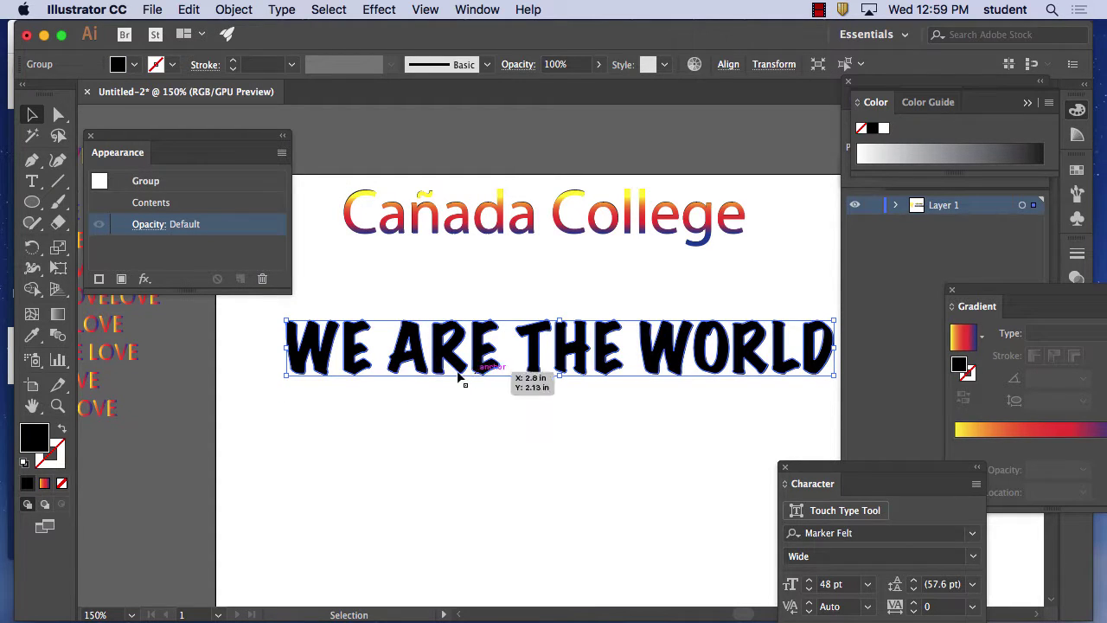
click(47, 487)
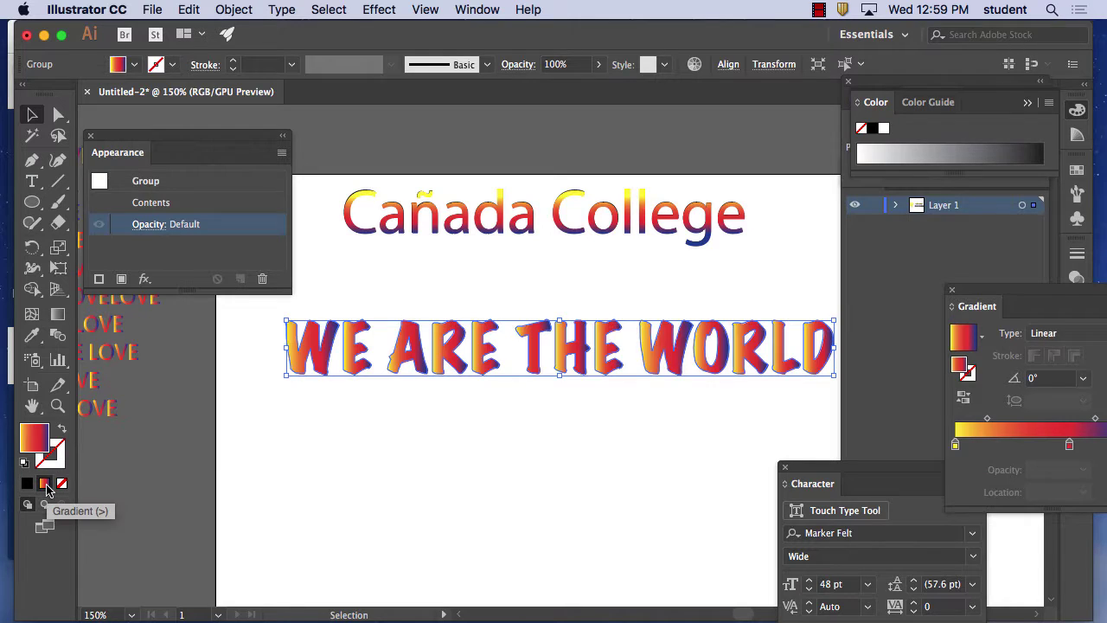
- Drag the Gradient tool across WE ARE THE WORLD in several directions, finishing with a vertical -90° gradient
click(58, 317)
drag(443, 326, 448, 376)
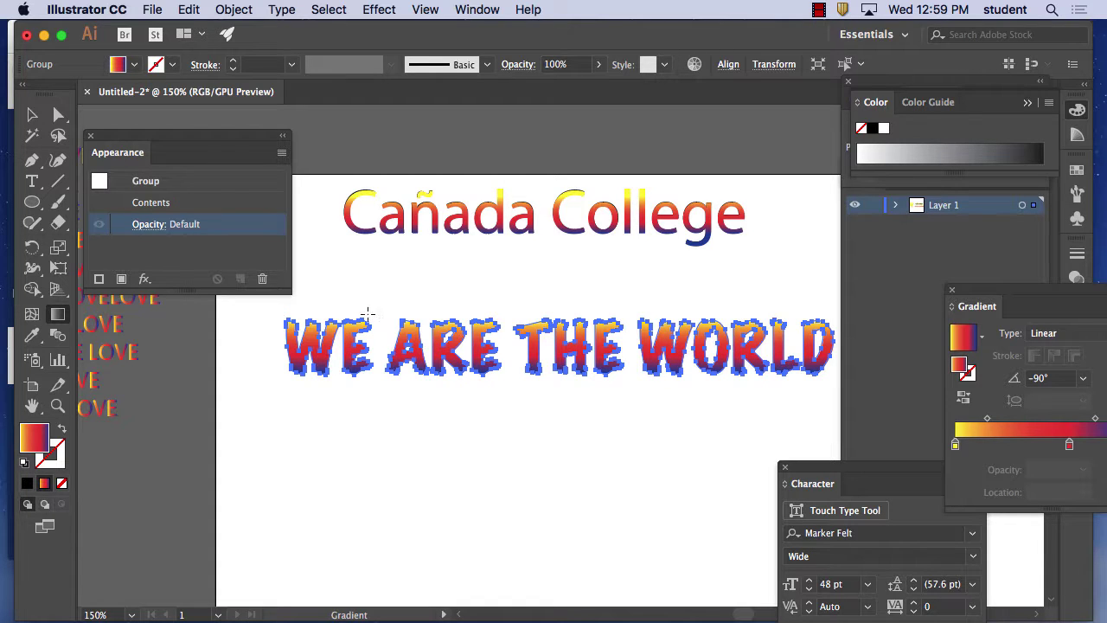
drag(341, 296, 760, 390)
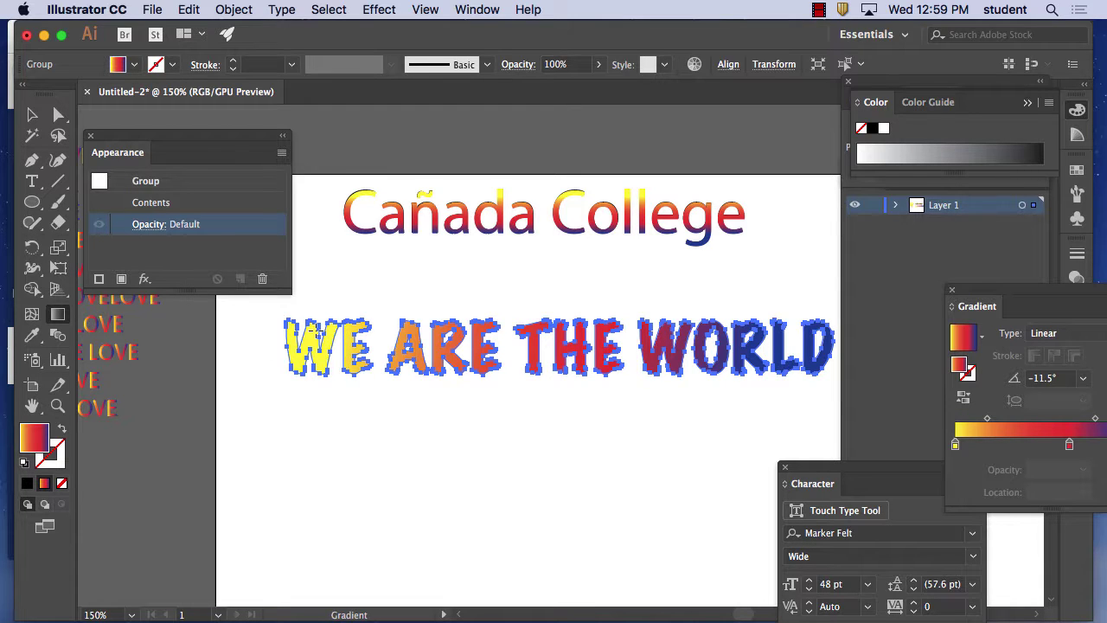
drag(318, 330, 343, 384)
drag(429, 322, 428, 380)
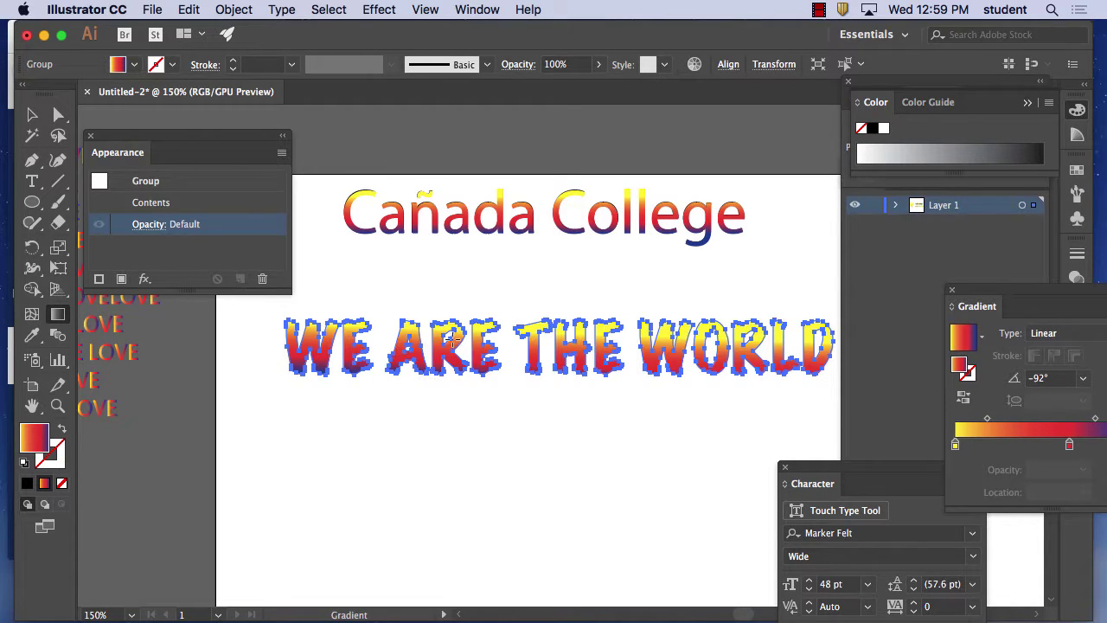
drag(466, 317, 478, 391)
drag(392, 349, 694, 380)
drag(618, 320, 383, 357)
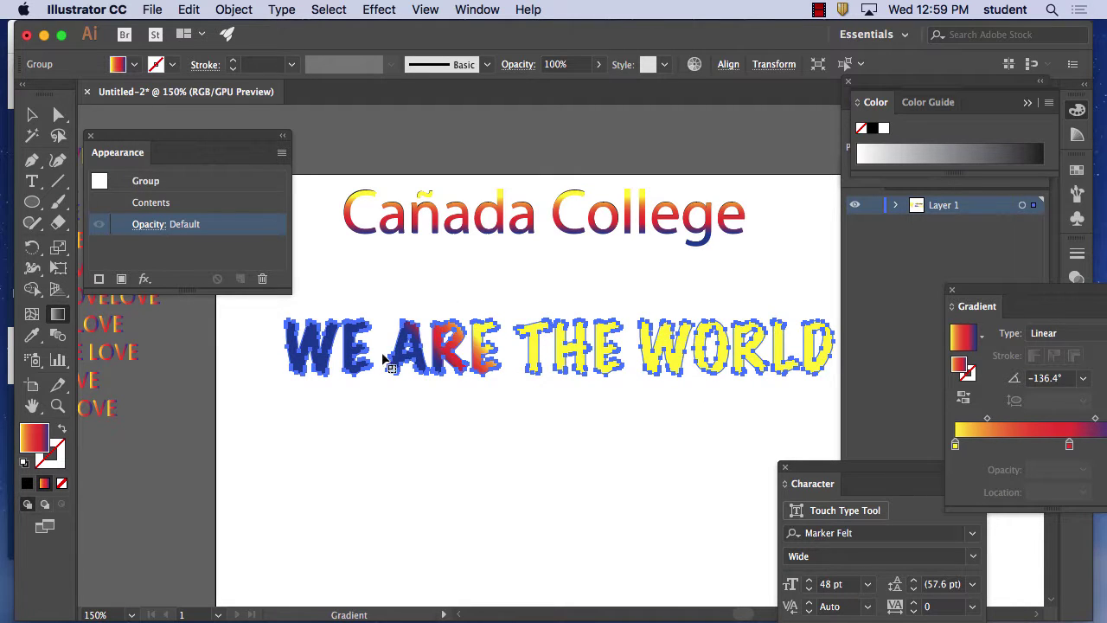
drag(298, 356, 344, 315)
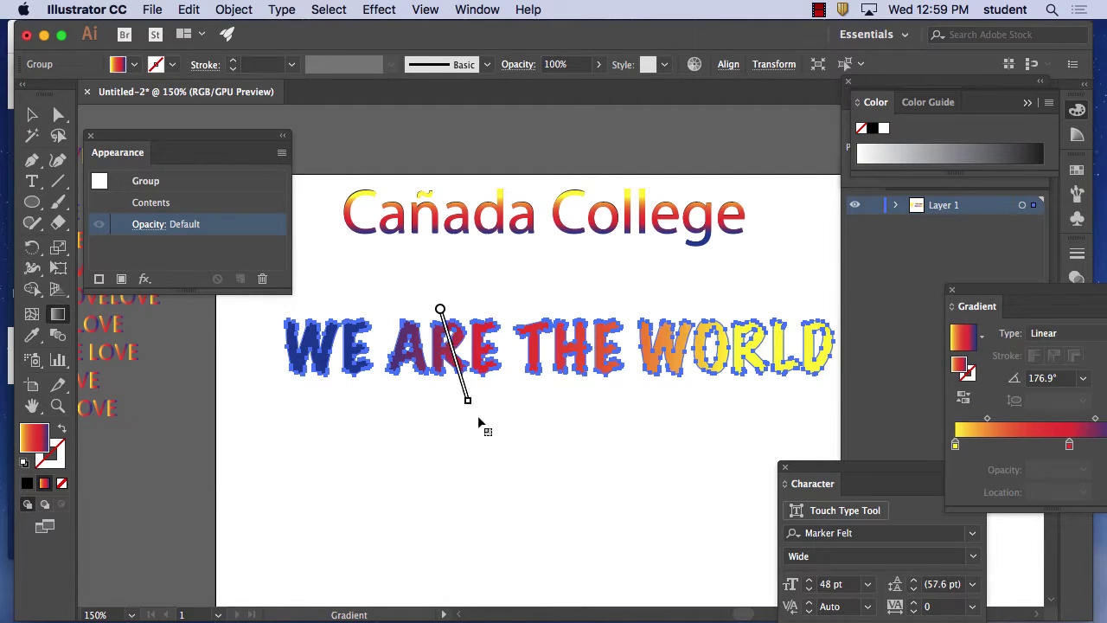
drag(478, 418, 486, 424)
drag(545, 297, 553, 391)
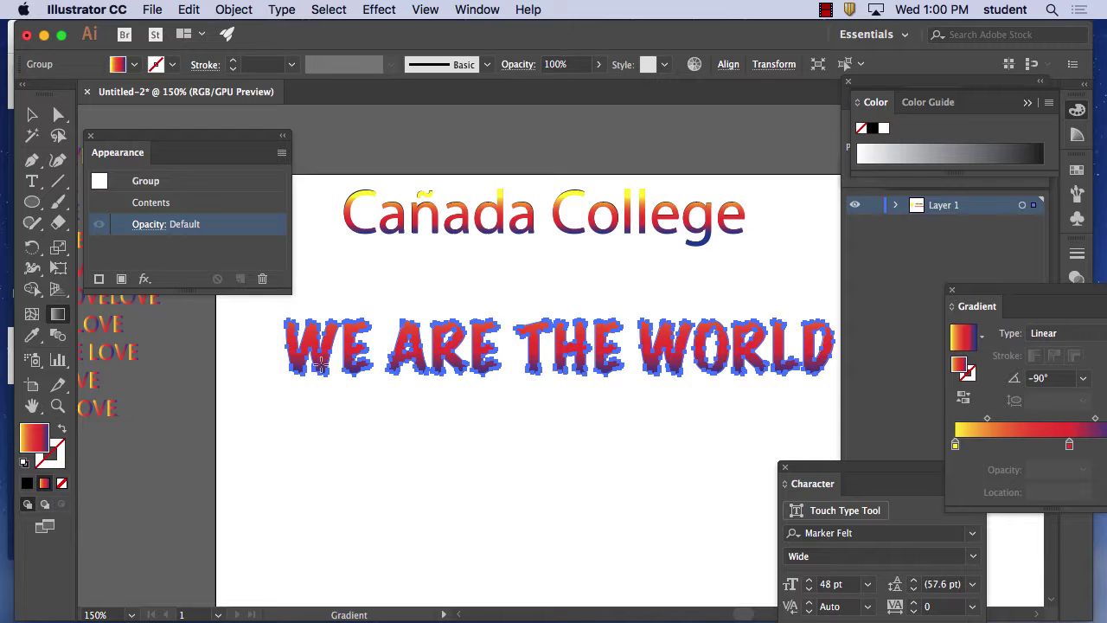
- Move the Gradient panel below the text and make the rightmost gradient stop yellow
double_click(34, 436)
click(728, 231)
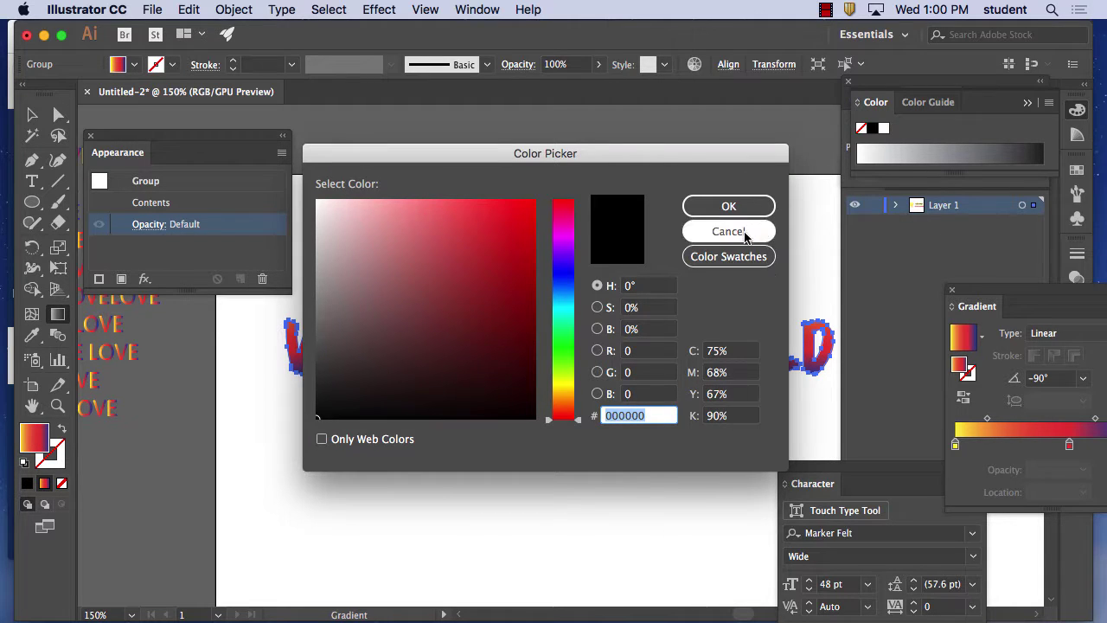
drag(1005, 295, 294, 385)
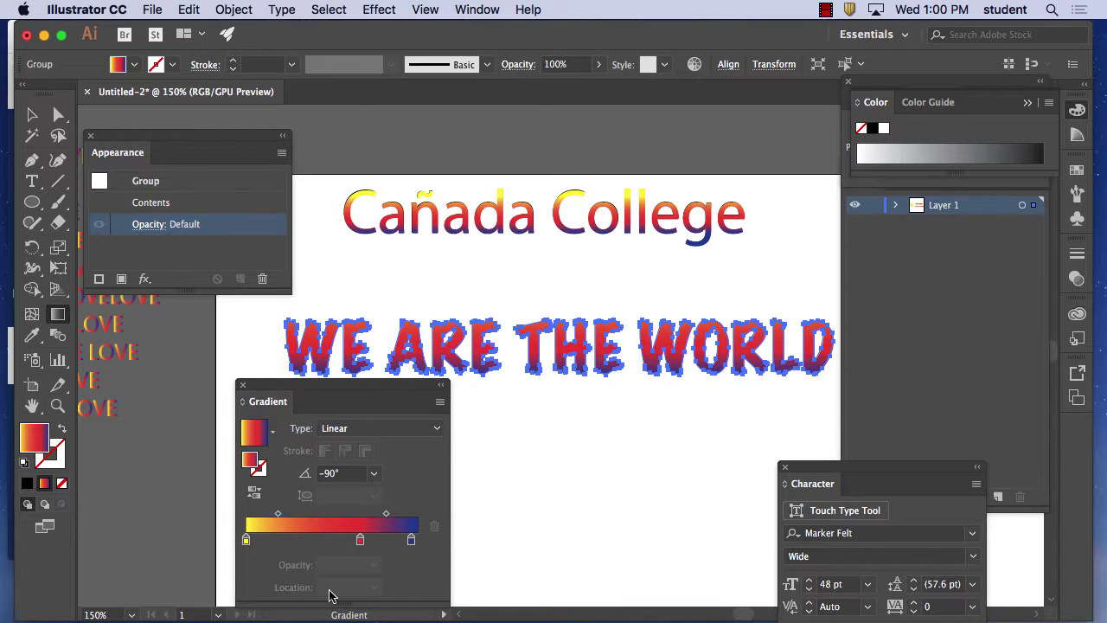
drag(411, 540, 418, 541)
double_click(418, 541)
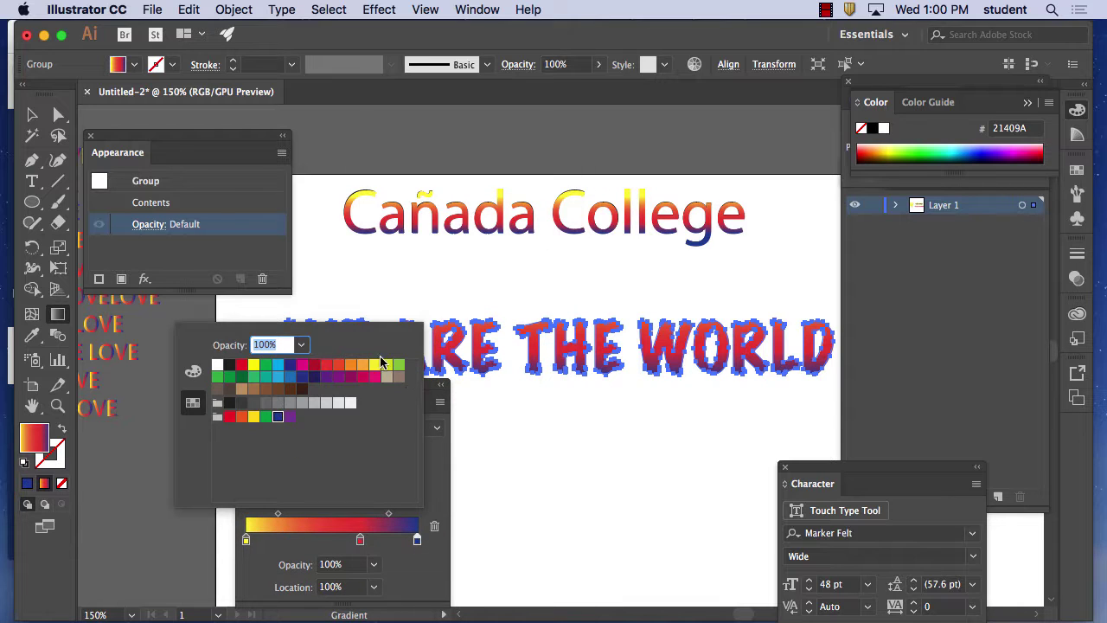
click(375, 364)
- Add a yellow stop near the gradient's end and turn the neighbouring stop orange
click(403, 540)
double_click(403, 540)
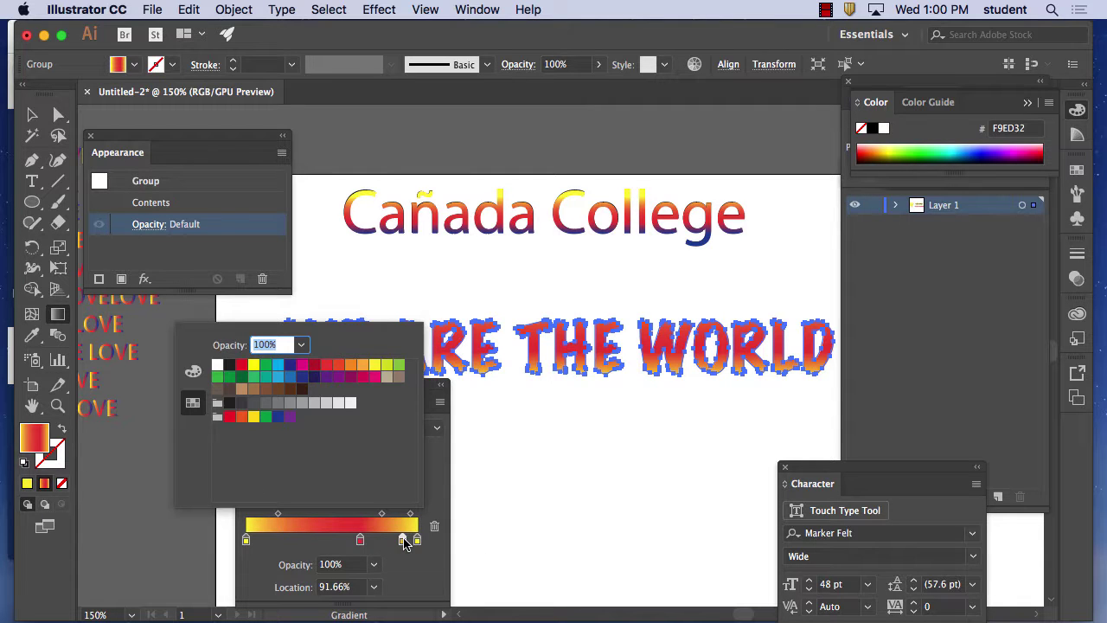
click(402, 383)
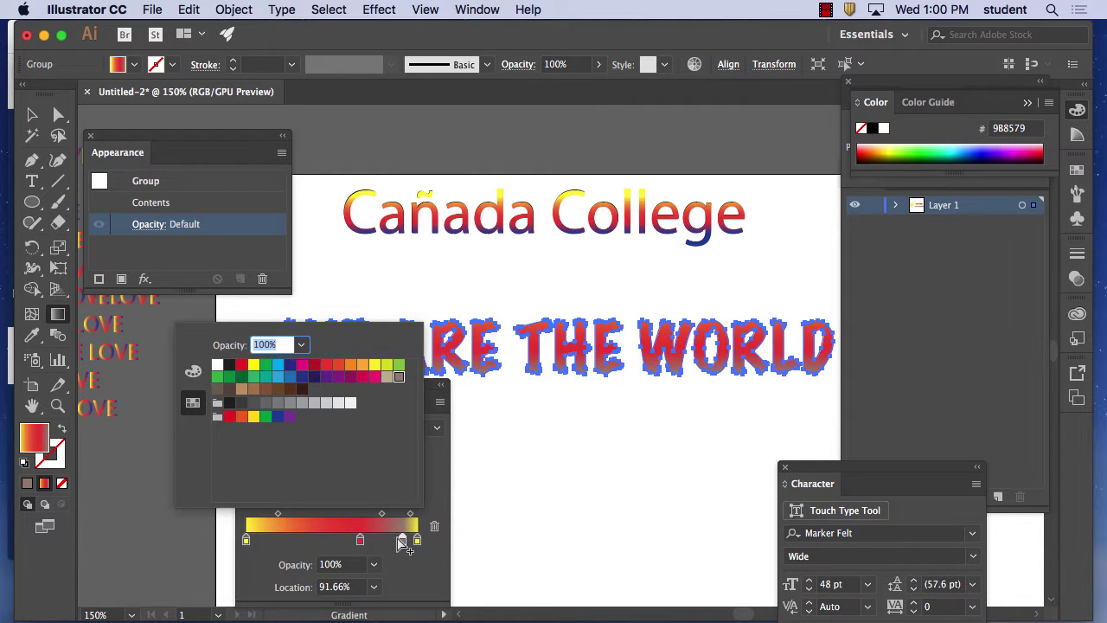
drag(403, 540, 397, 540)
double_click(398, 539)
click(375, 364)
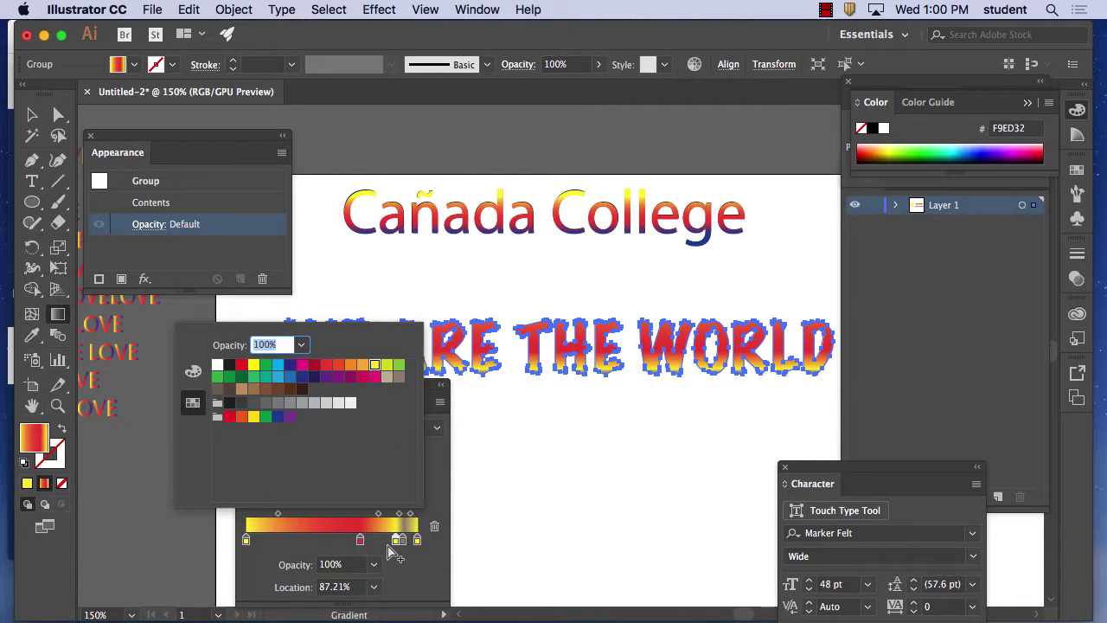
double_click(383, 539)
click(351, 364)
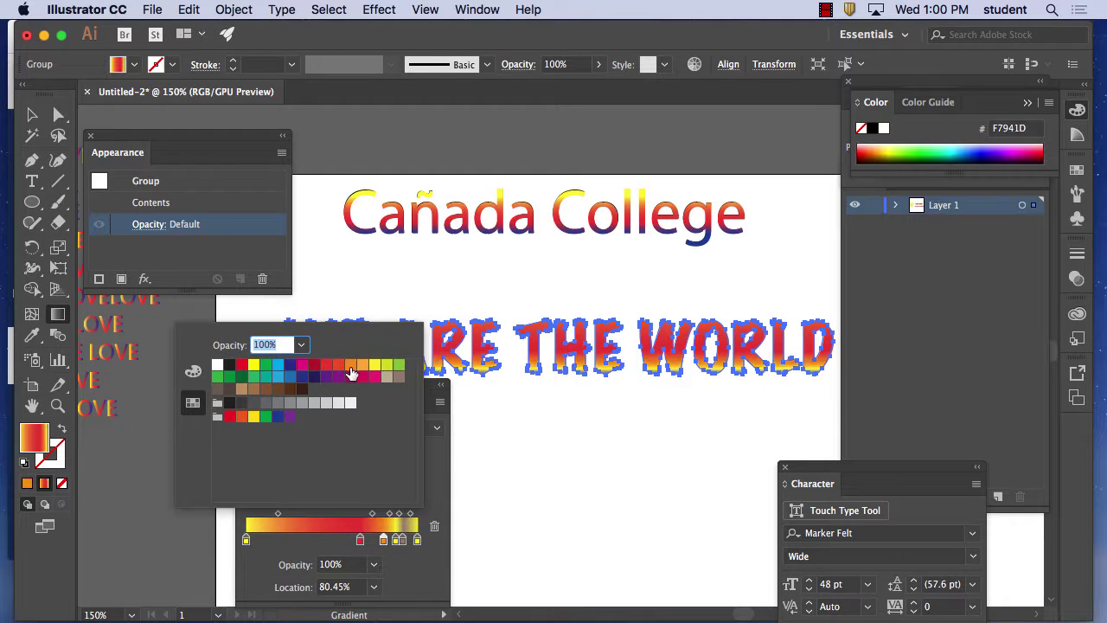
- Recolour the red stop orange-red and add an orange stop at 6.52%
click(360, 541)
double_click(359, 540)
click(241, 416)
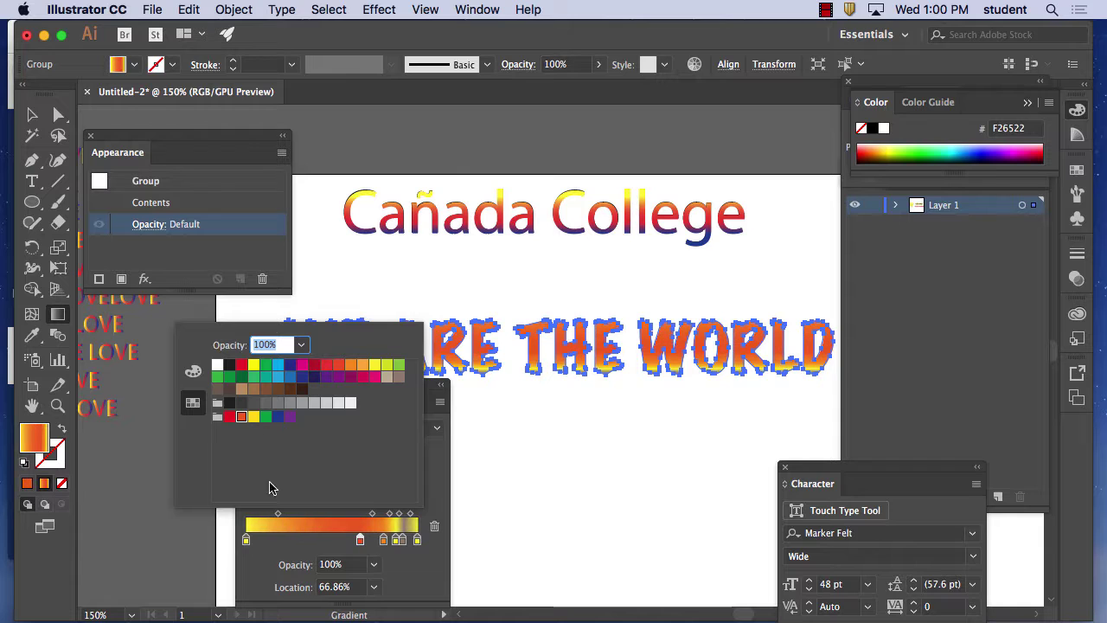
double_click(337, 541)
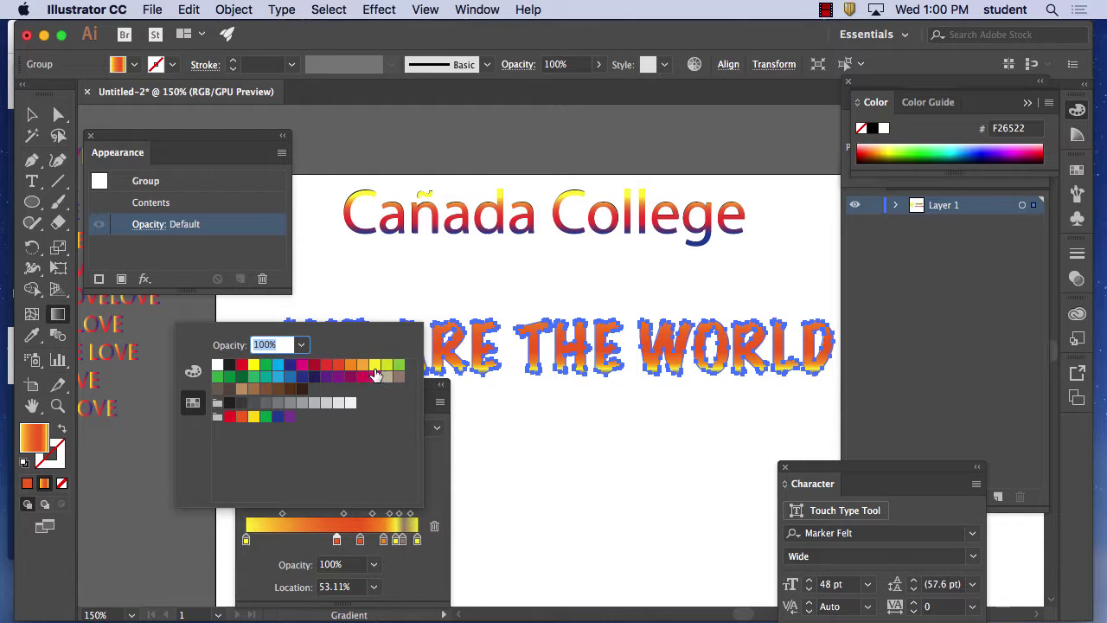
click(257, 540)
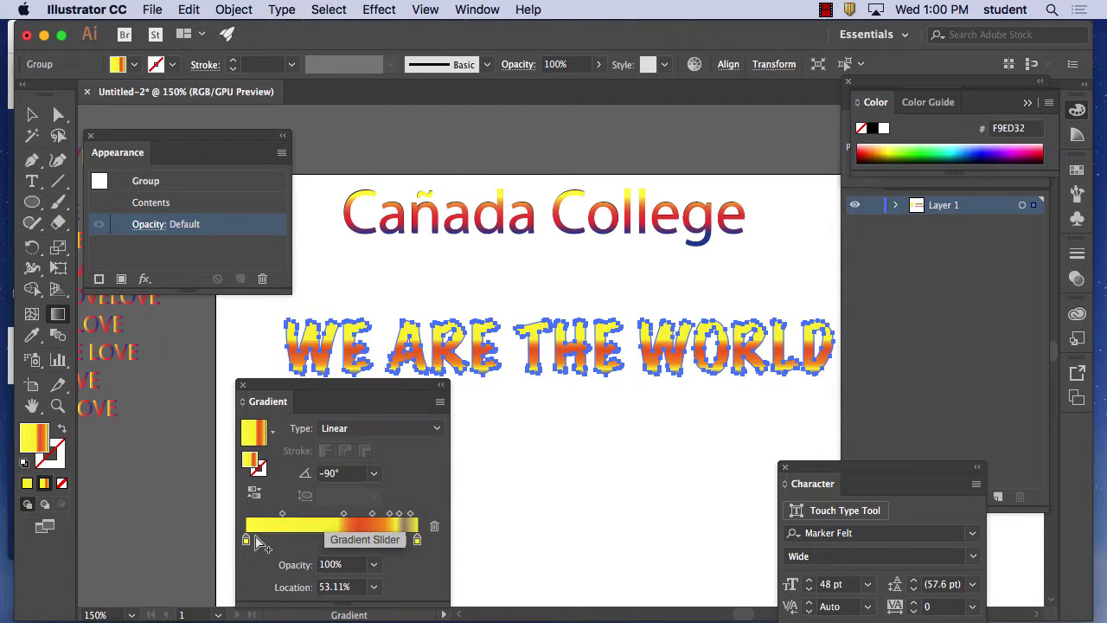
double_click(257, 540)
click(353, 365)
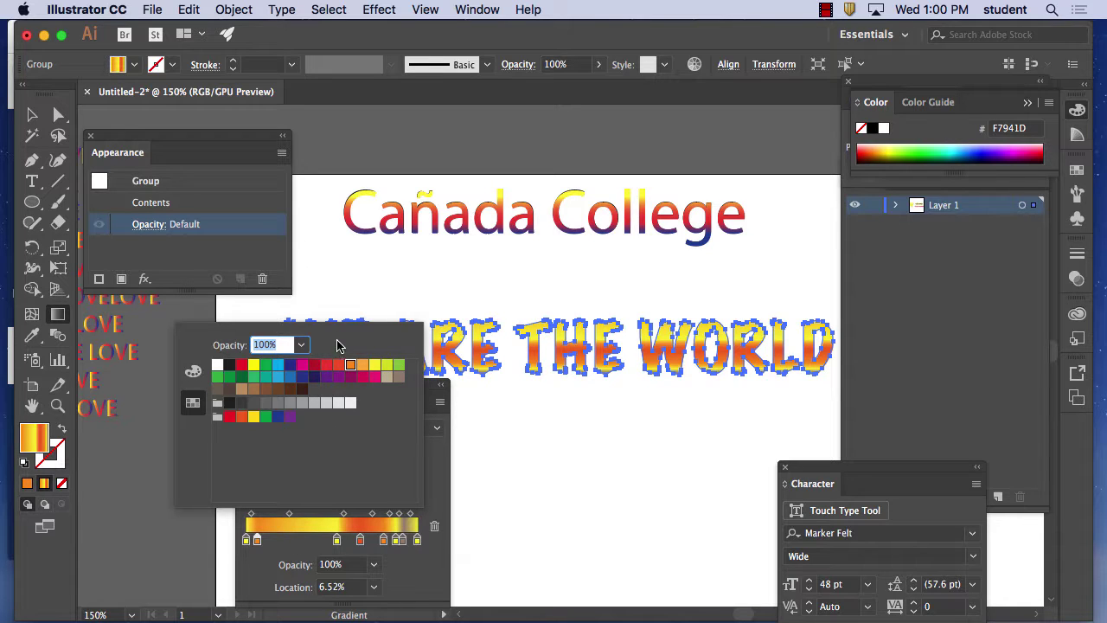
click(413, 581)
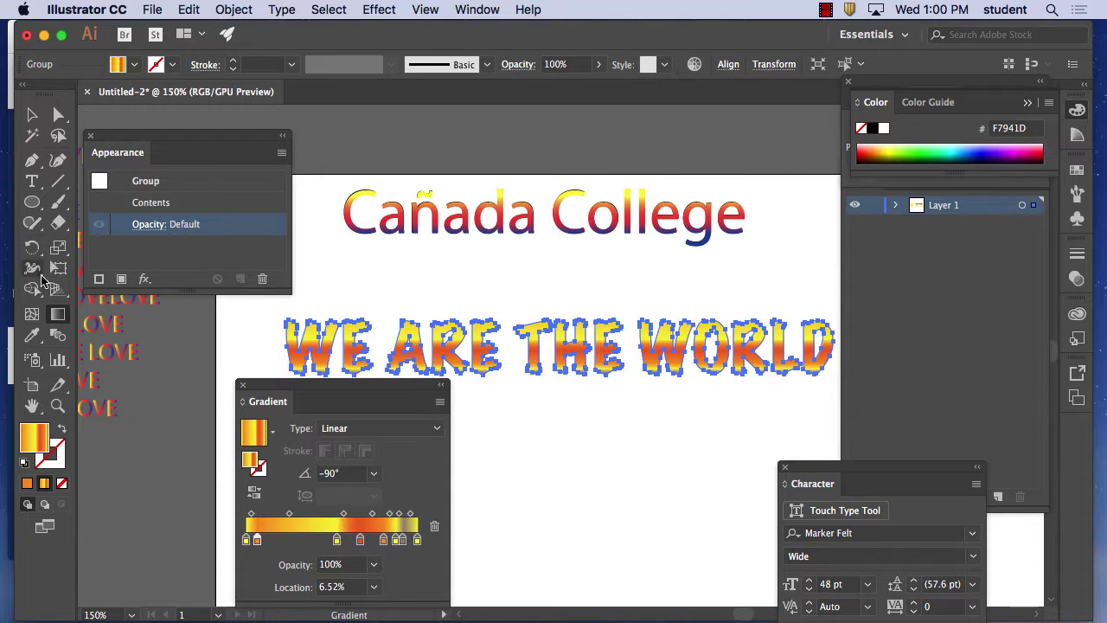
- Redraw the WE ARE THE WORLD gradient straight down at -90° and preview it
drag(478, 321, 498, 380)
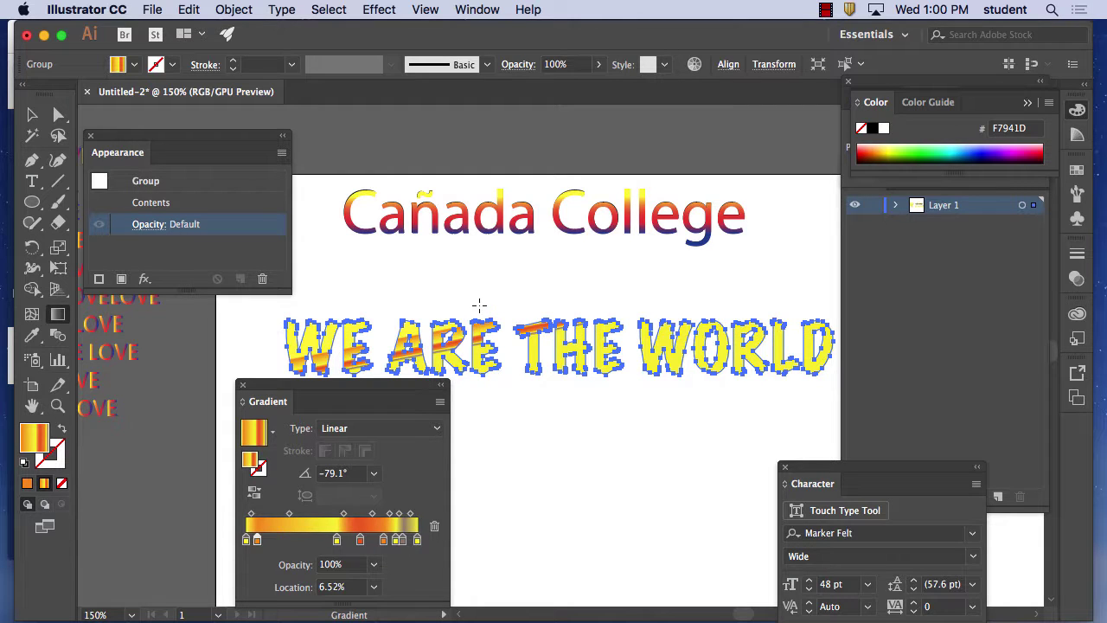
drag(480, 320, 483, 370)
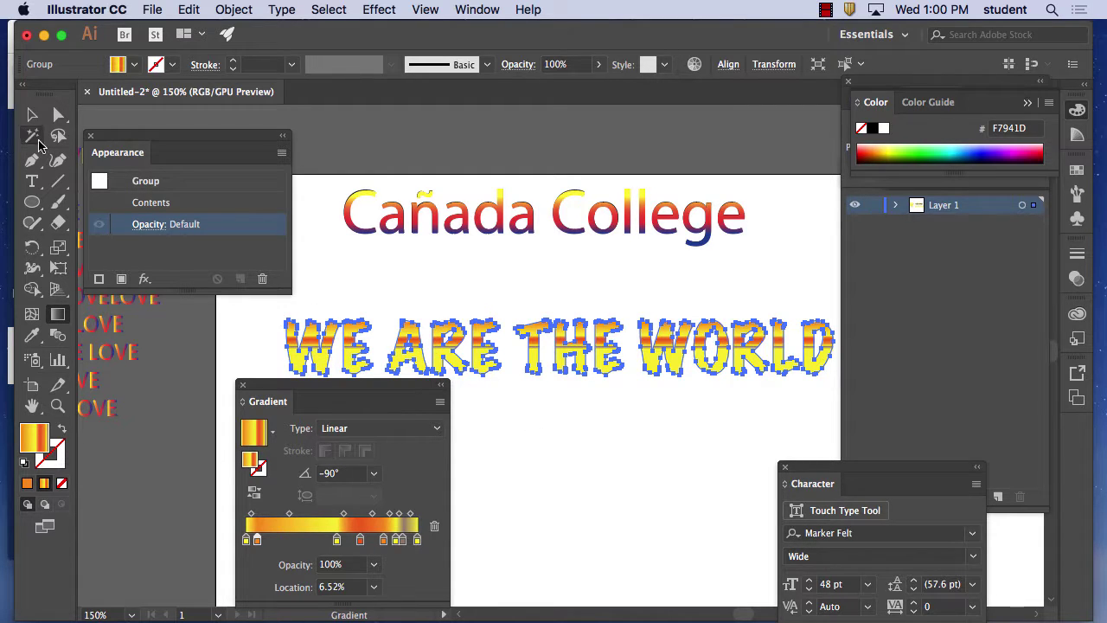
click(30, 115)
click(555, 410)
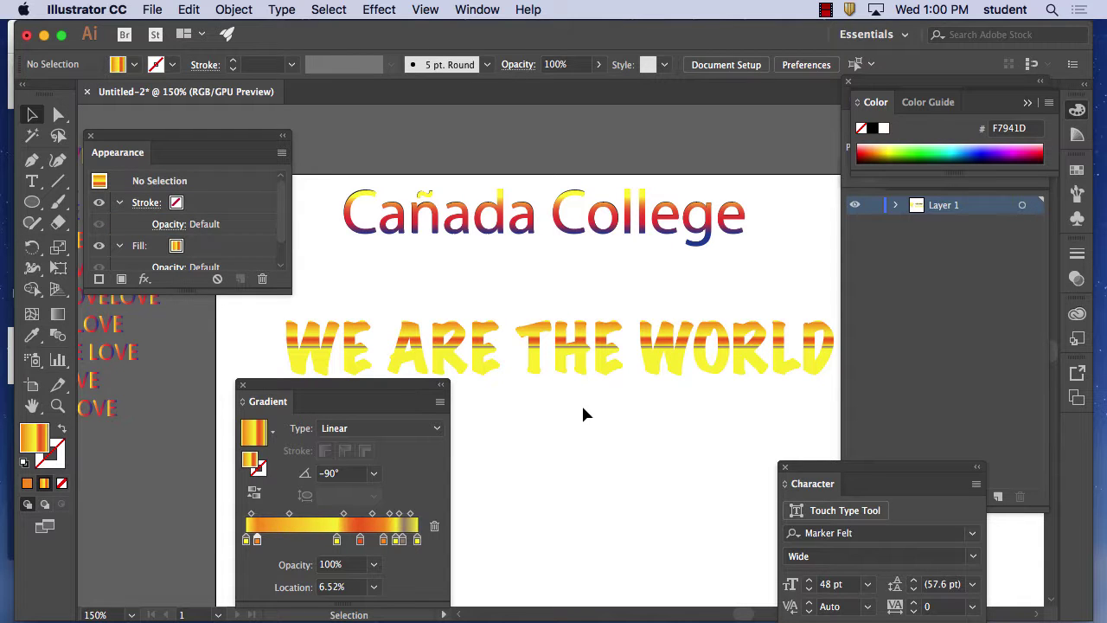
- Nudge the WE ARE THE WORLD group slightly left and reselect it
drag(366, 386, 983, 293)
drag(591, 353, 563, 365)
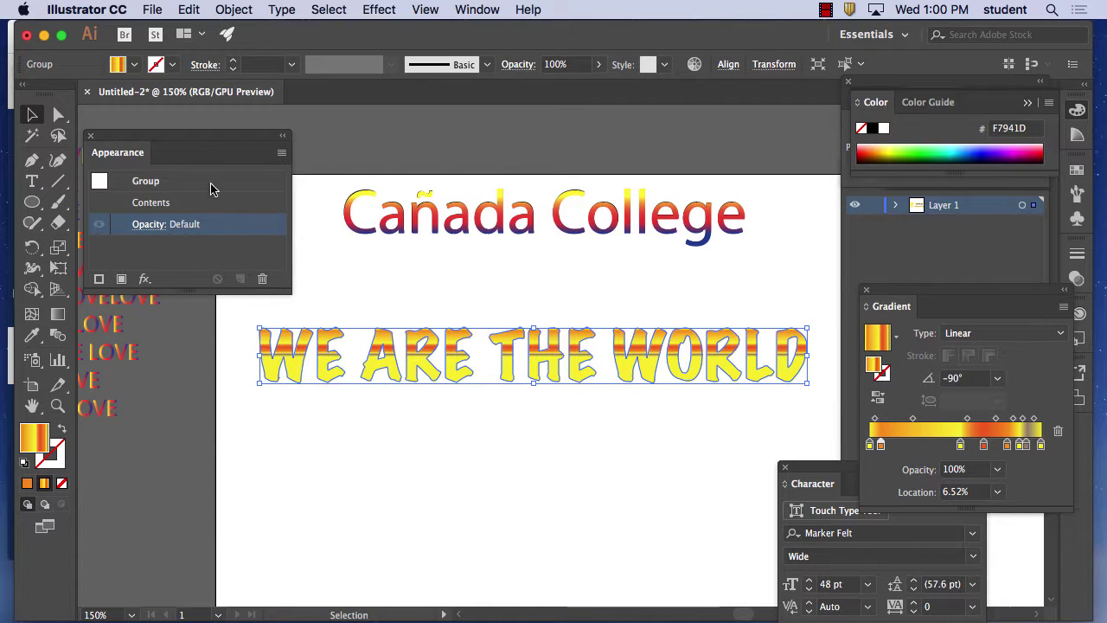
mouse_move(128, 136)
mouse_down()
mouse_move(146, 128)
mouse_move(136, 126)
mouse_up()
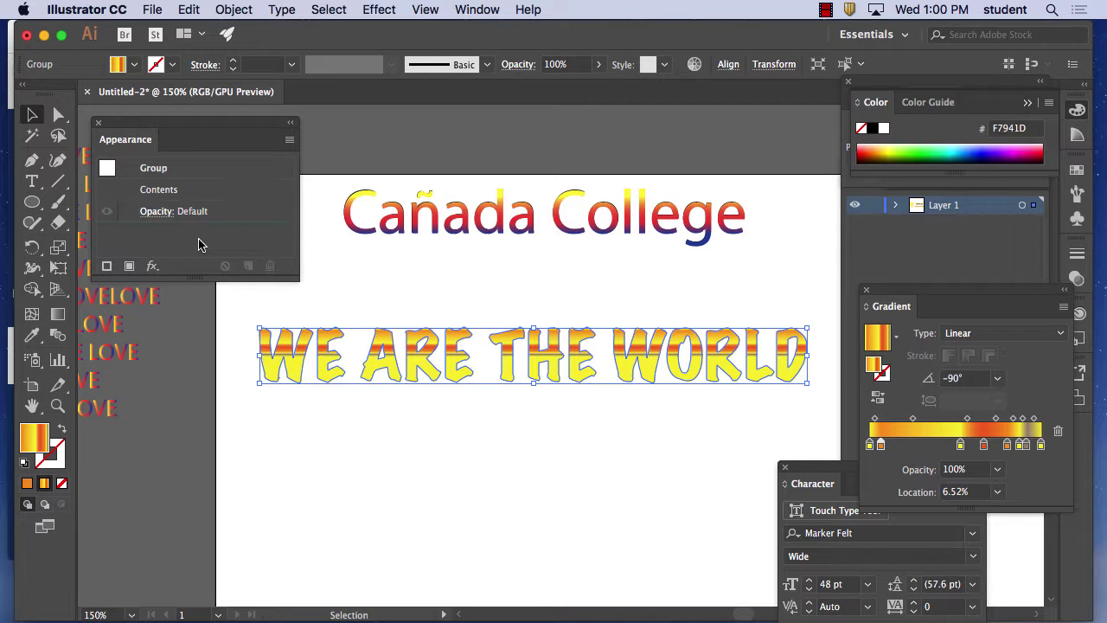
key(super+shift+g)
click(464, 216)
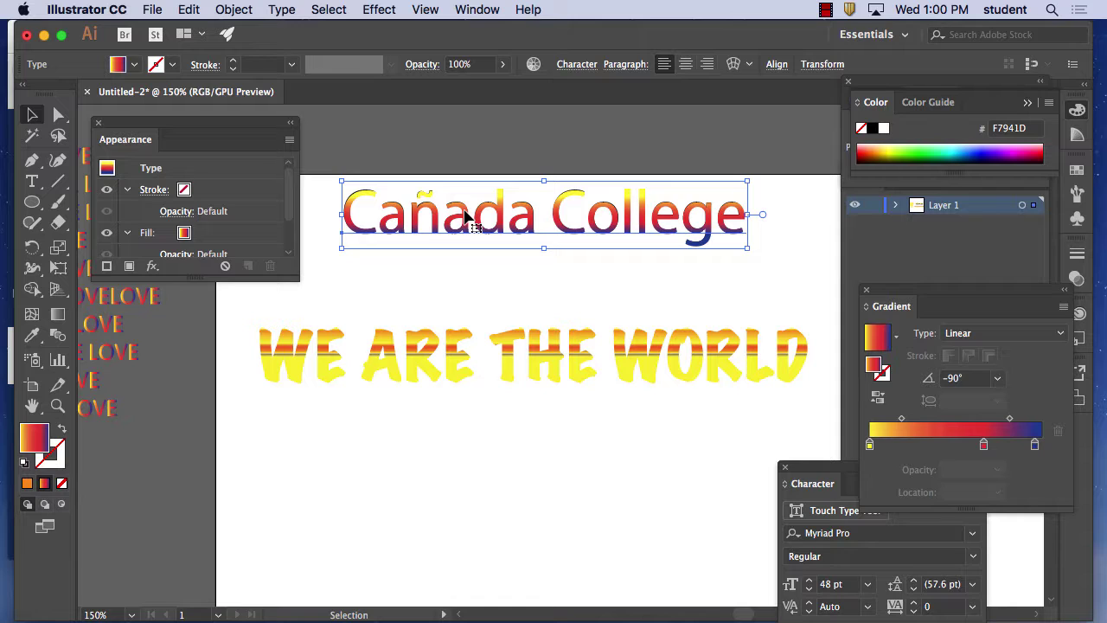
click(384, 367)
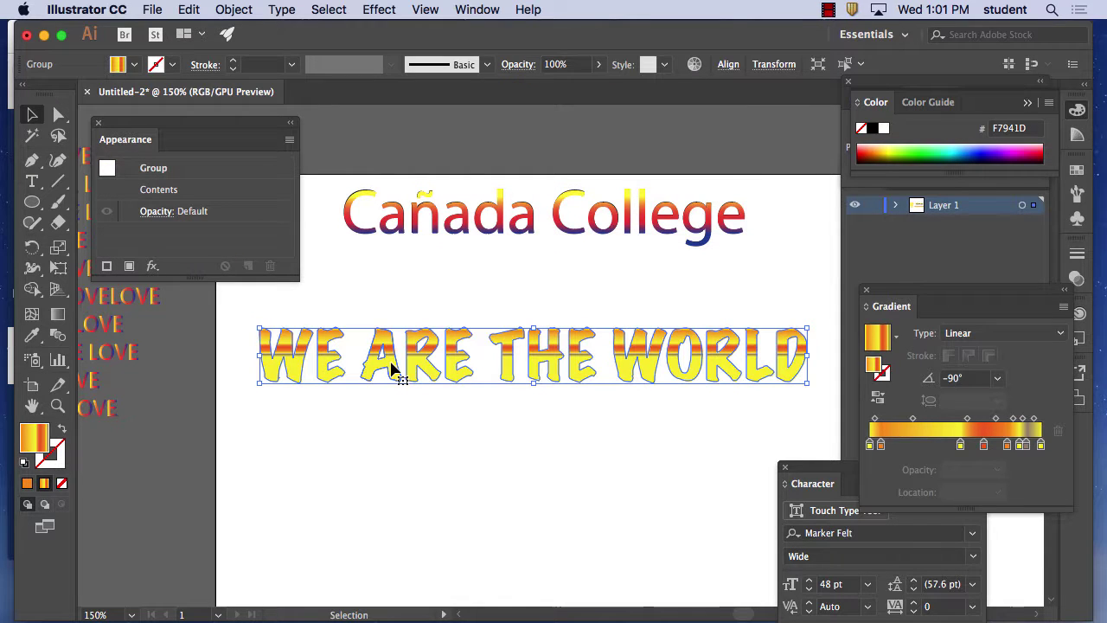
- Add a Stylize drop shadow to WE ARE THE WORLD with 0.03 in X and Y offsets
click(154, 268)
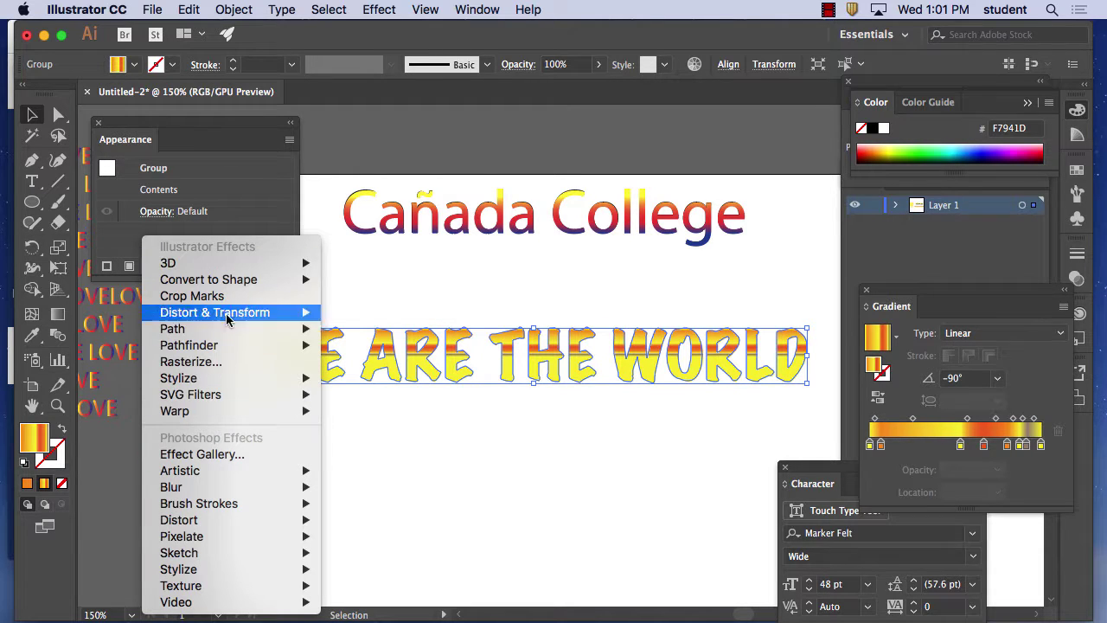
mouse_move(214, 379)
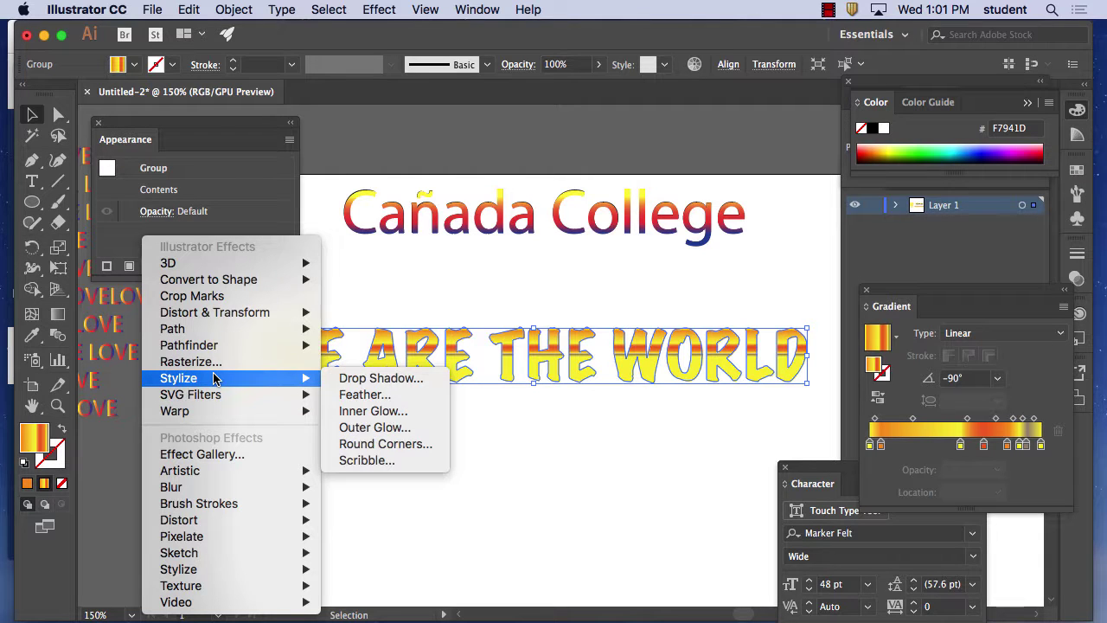
click(372, 377)
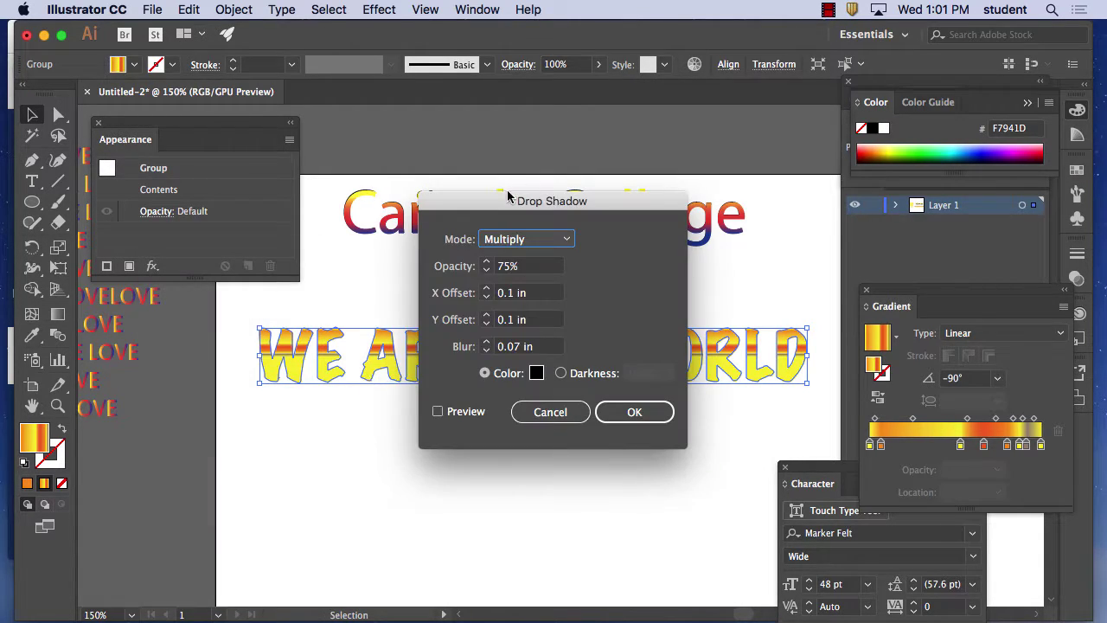
drag(510, 198, 642, 277)
click(570, 483)
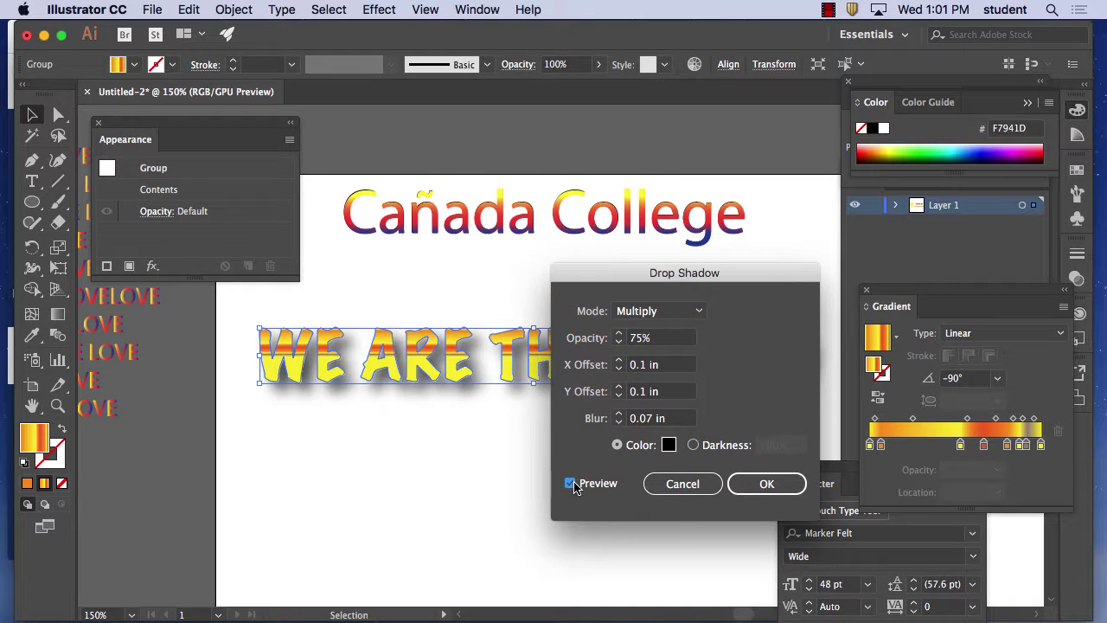
click(618, 386)
click(619, 396)
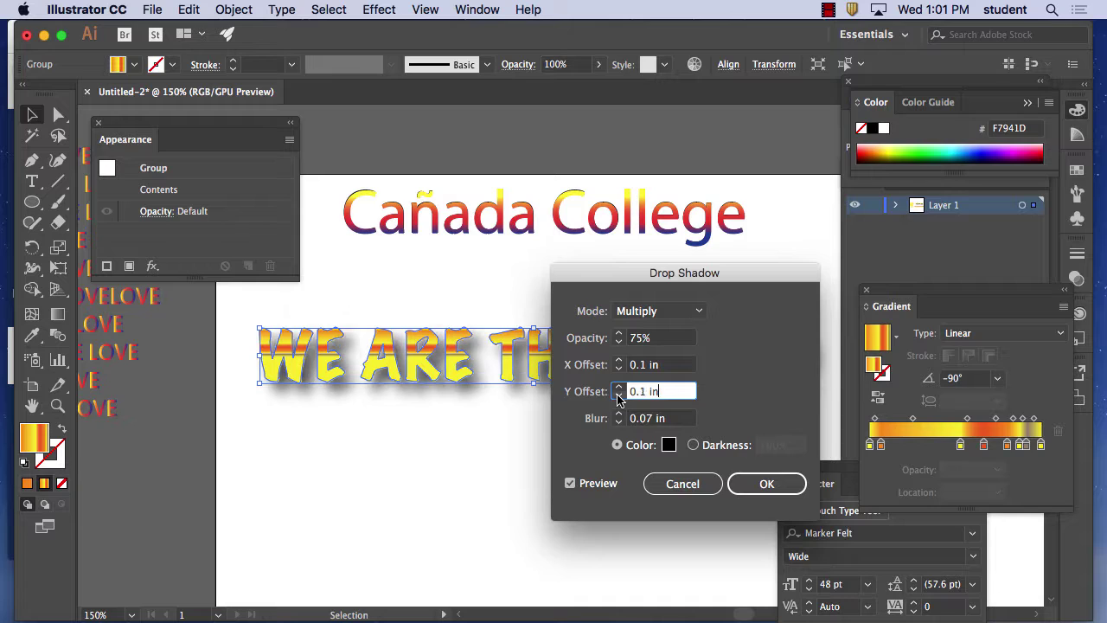
click(619, 396)
click(618, 386)
text(0.03)
key(Tab)
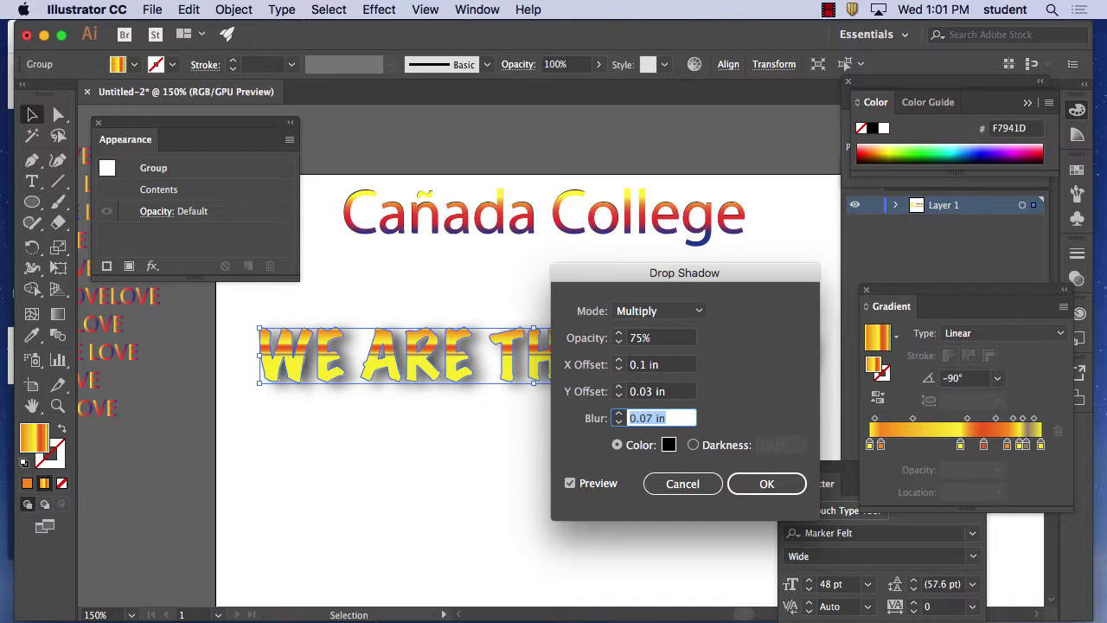
click(642, 364)
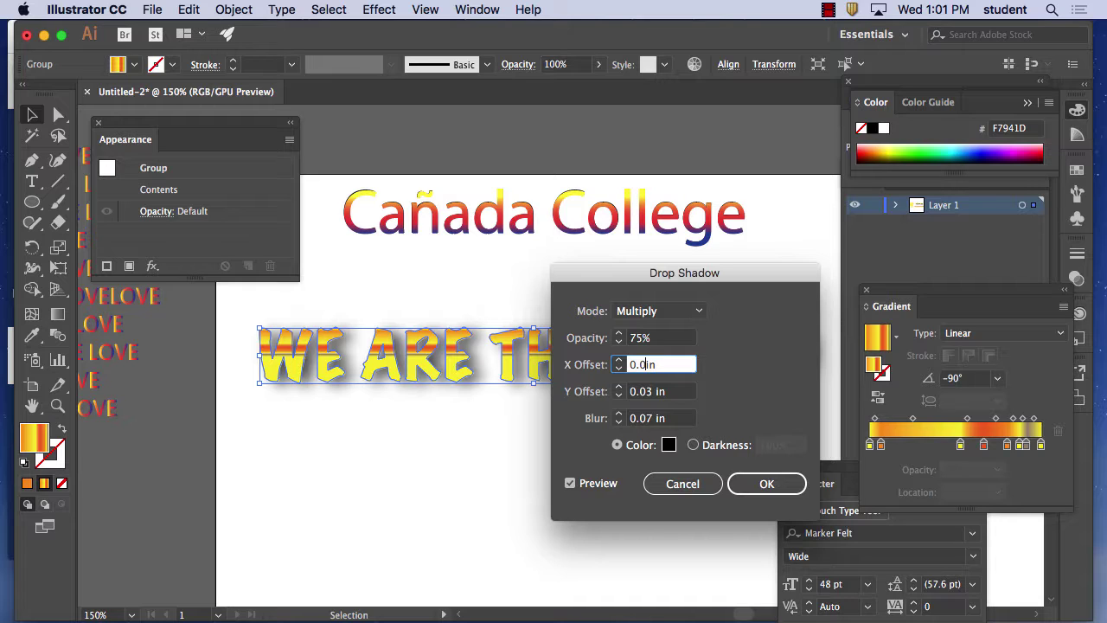
click(766, 487)
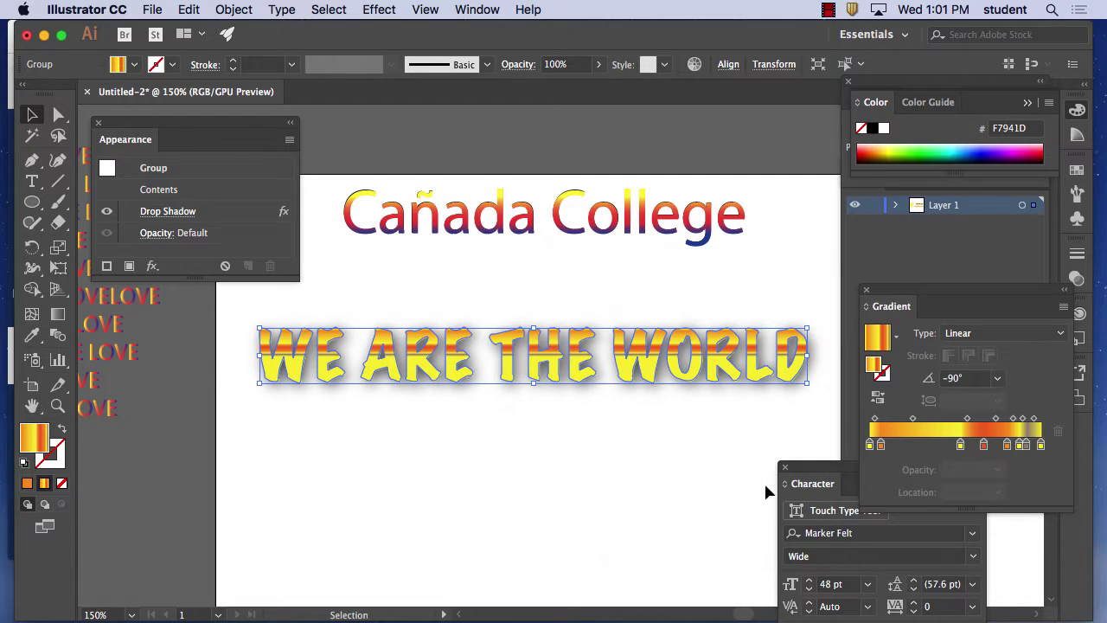
click(435, 414)
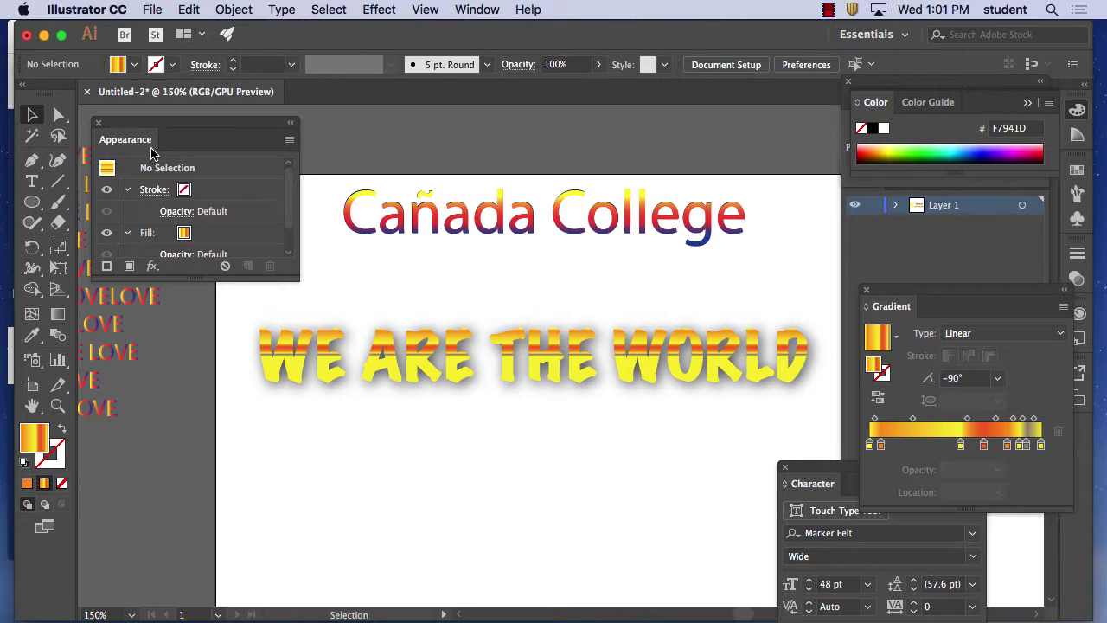
- Zoom in on Cañada College and give it a light pink DDABAB stroke
click(413, 202)
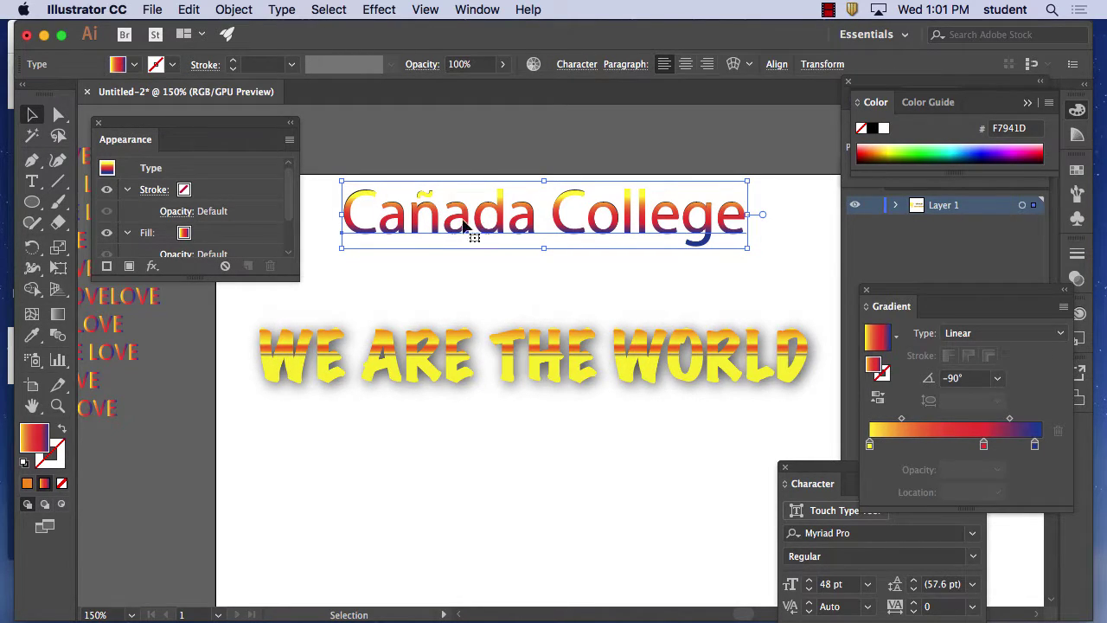
key(a)
key(super+equal)
key(super+equal)
key(super+equal)
key(v)
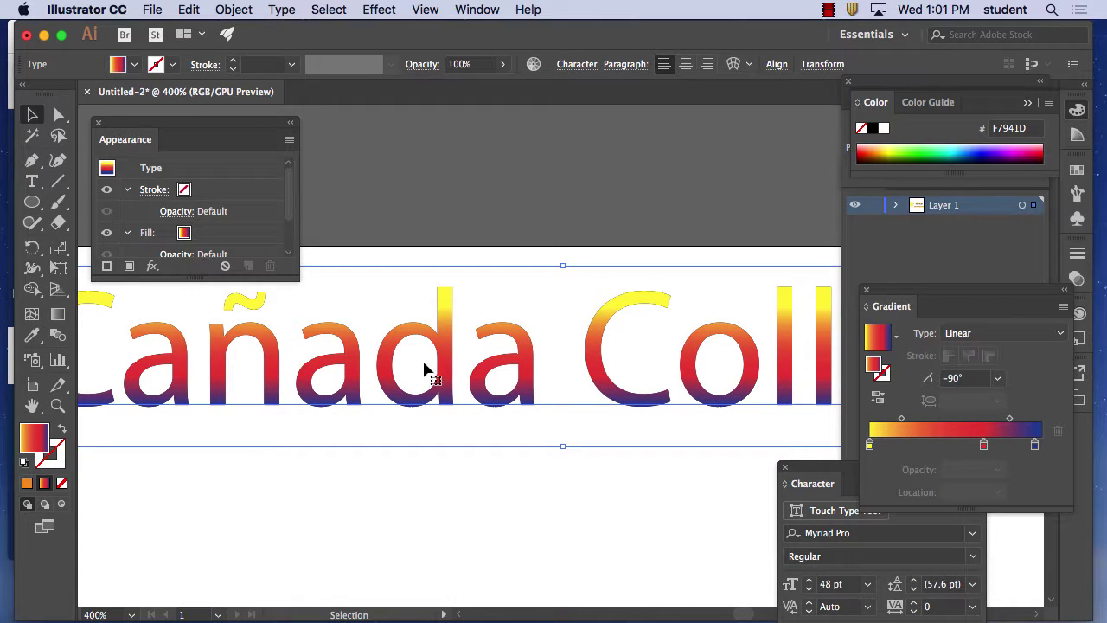
click(57, 460)
double_click(57, 460)
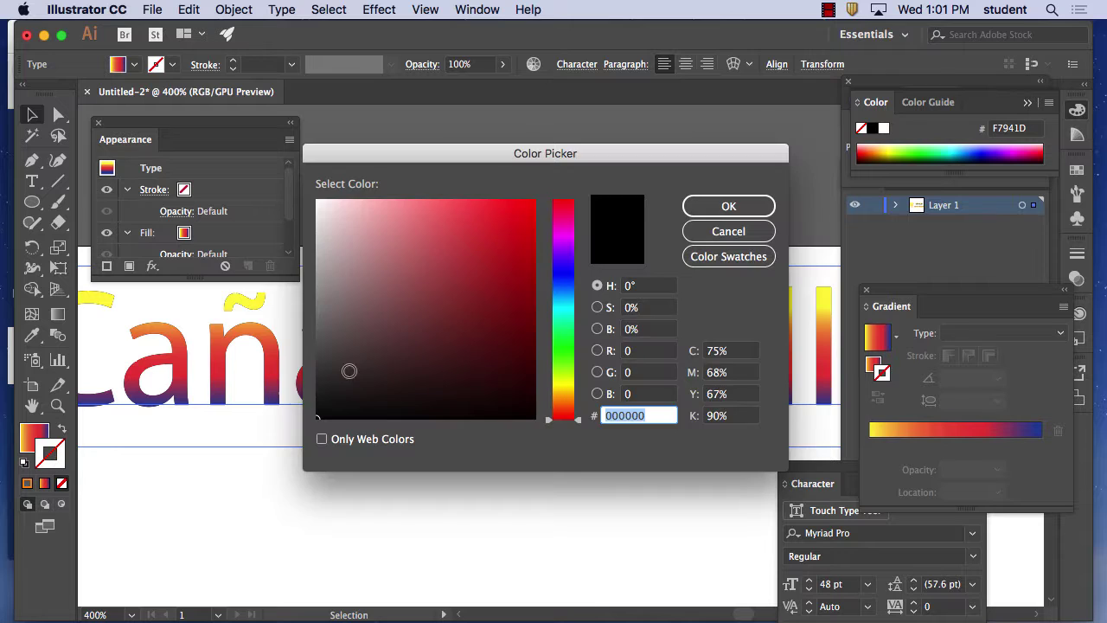
click(394, 336)
click(366, 226)
click(728, 207)
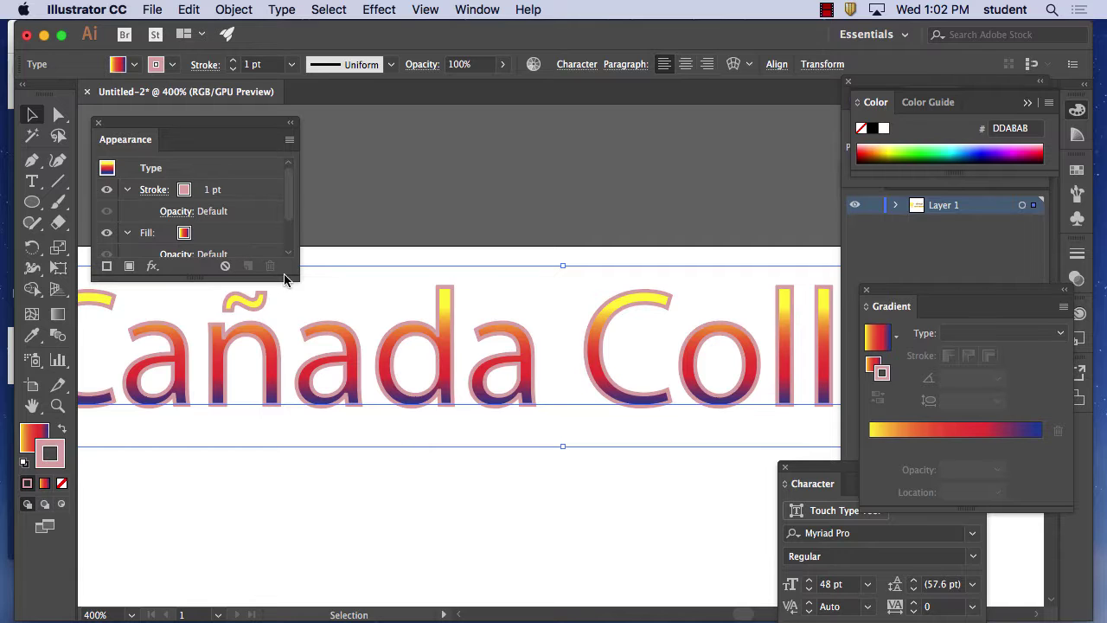
drag(298, 281, 305, 313)
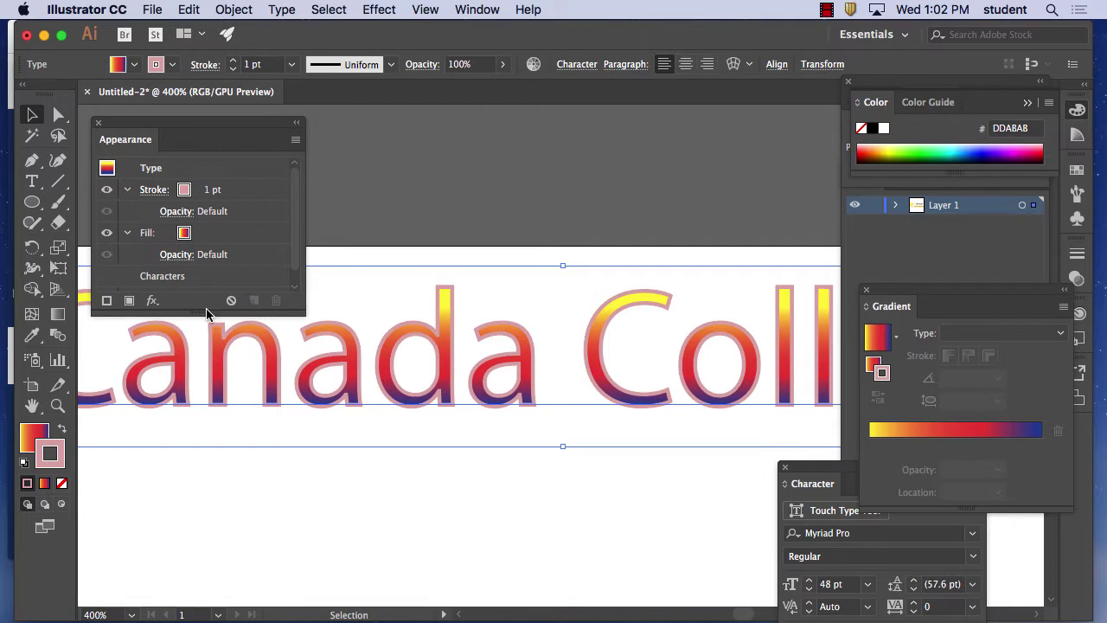
- Add a second red-orange stroke to Cañada College and set the top stroke to 0.05 pt
click(107, 300)
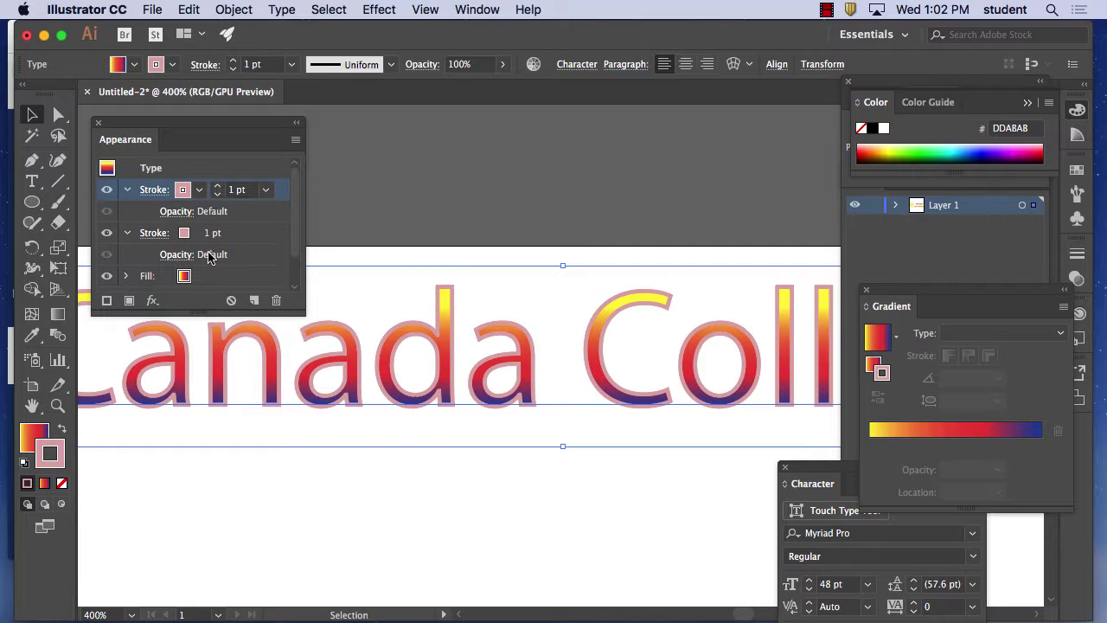
click(199, 190)
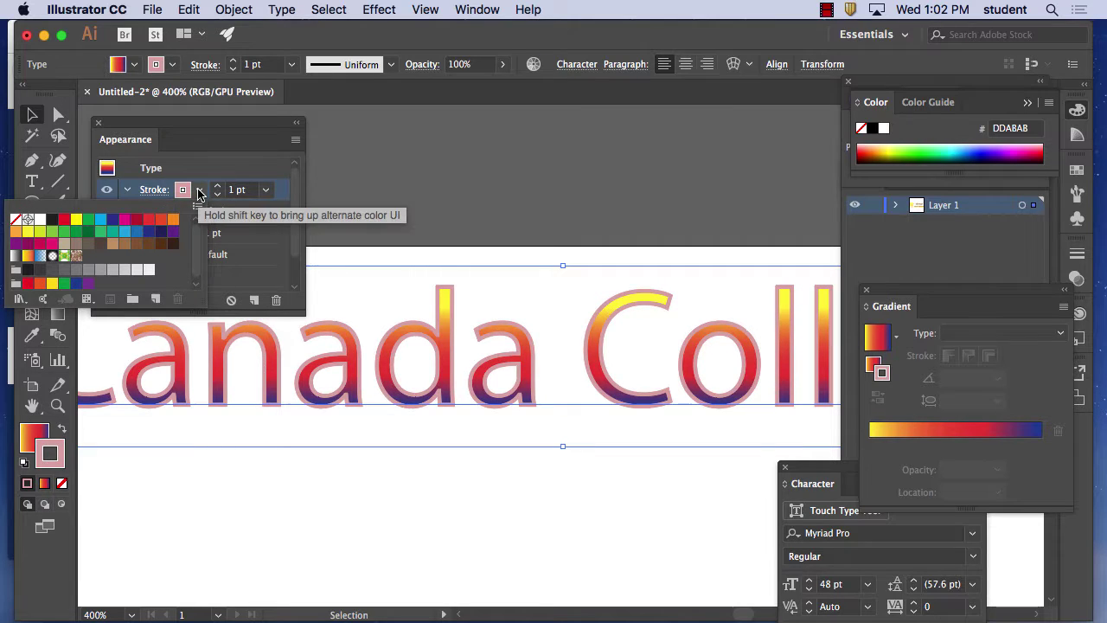
click(161, 221)
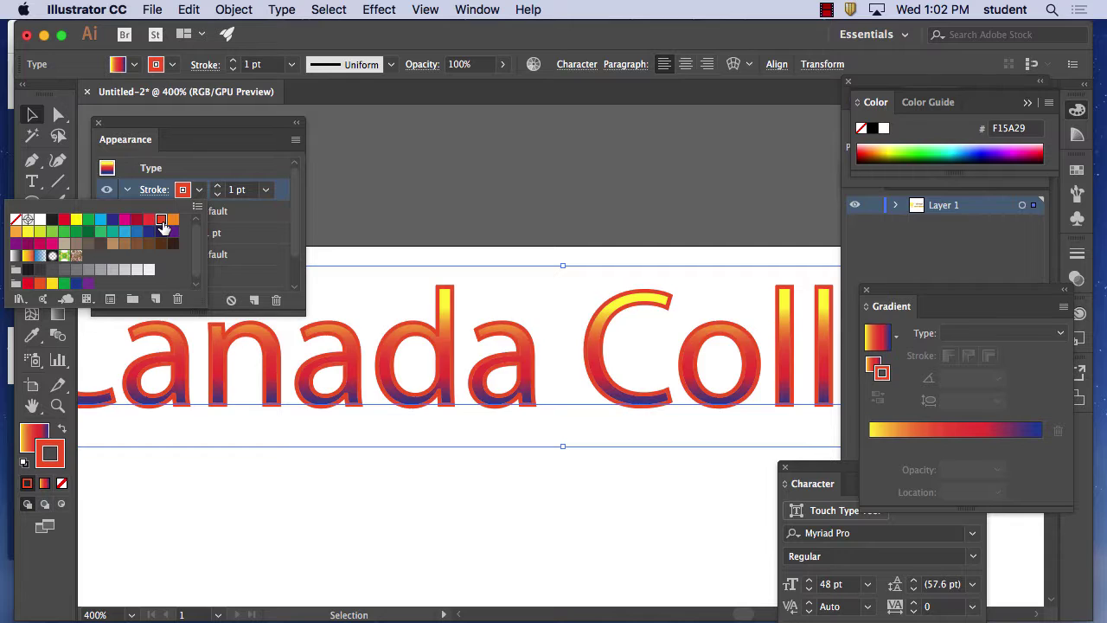
click(244, 196)
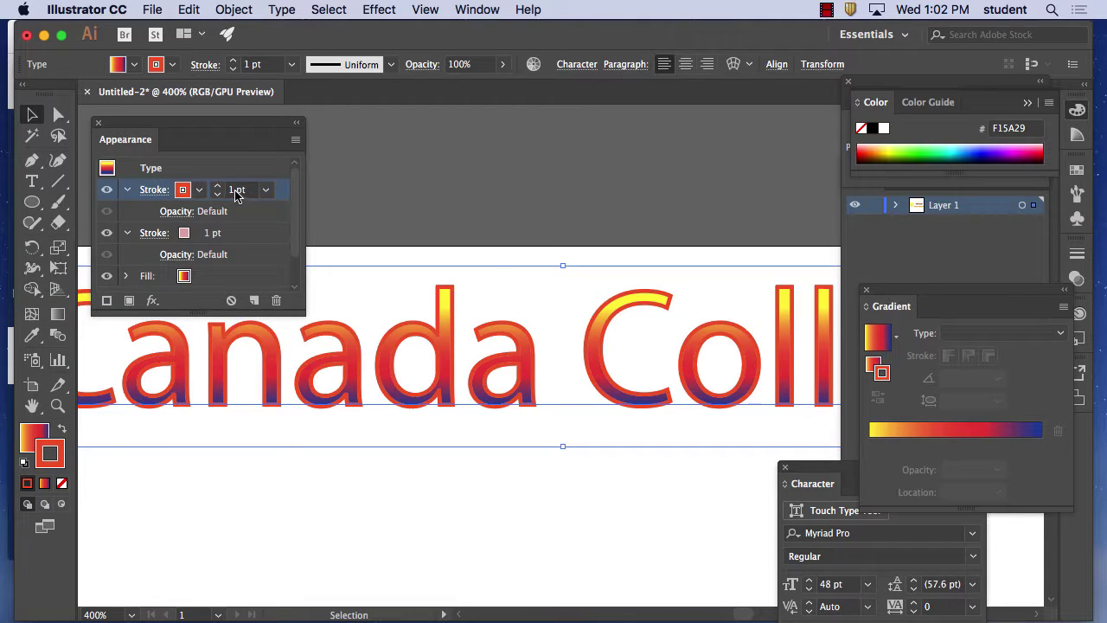
click(230, 189)
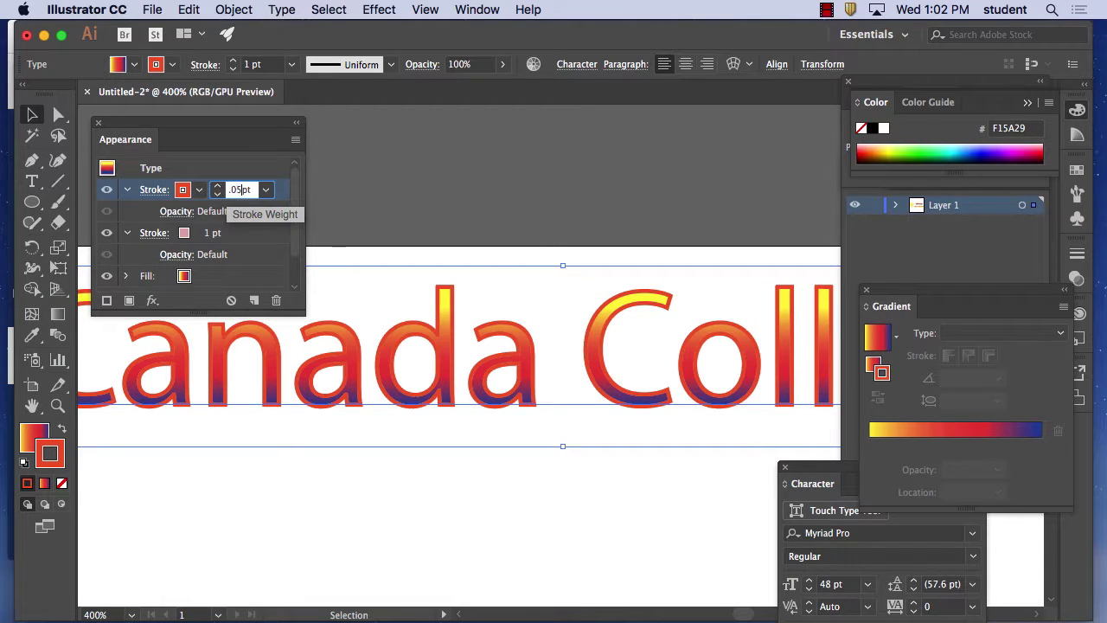
key(Return)
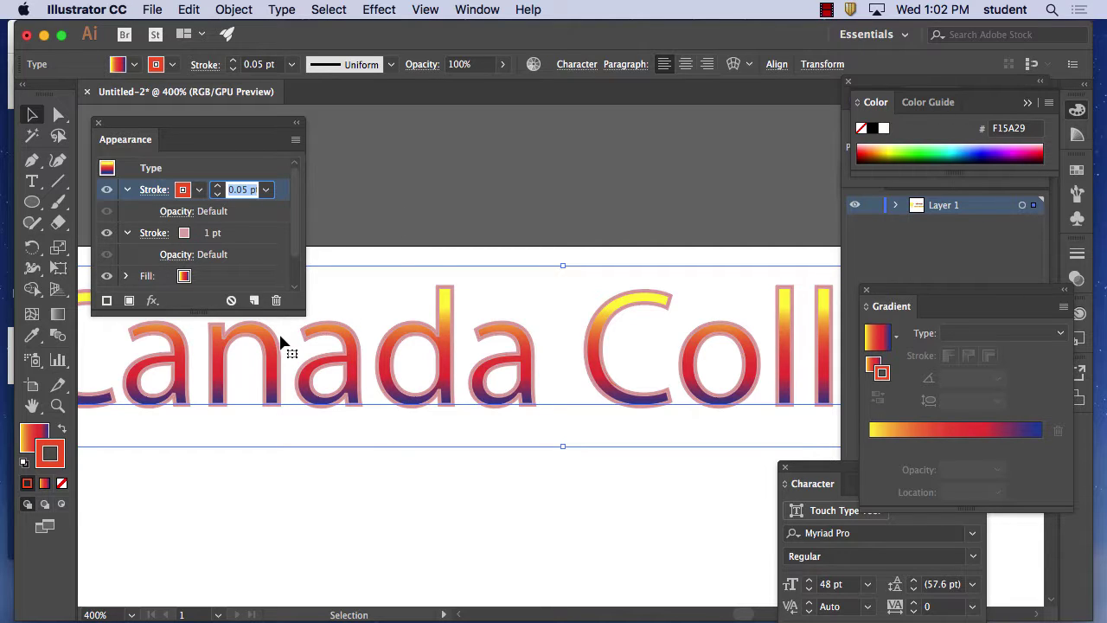
- Deselect, then set the default strokes to 1 pt for the first and 0.05 pt for the second
click(396, 239)
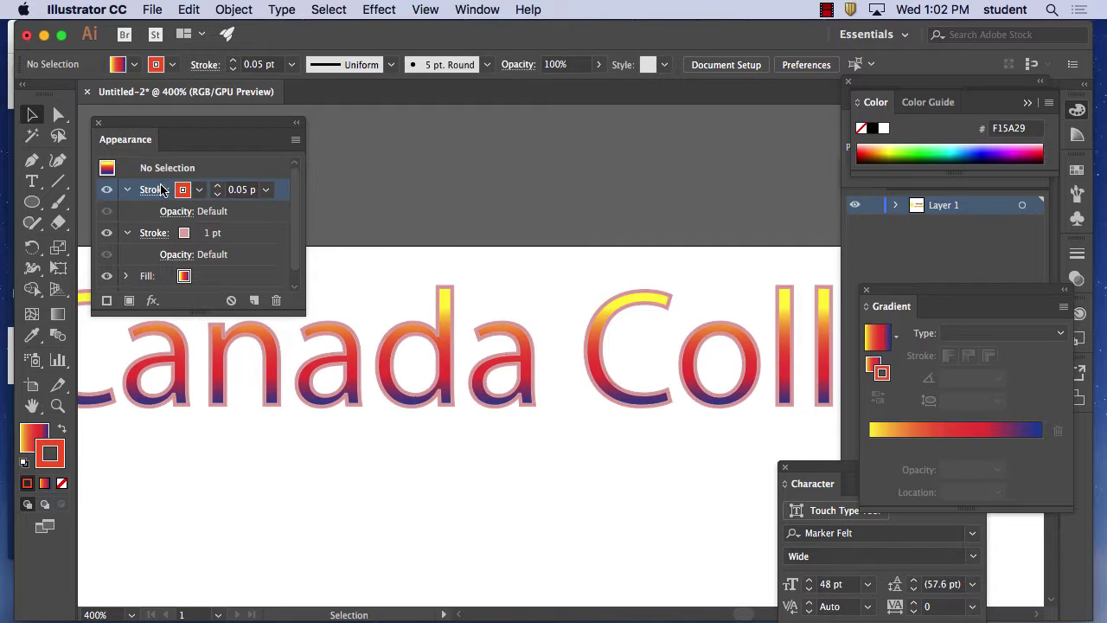
click(154, 234)
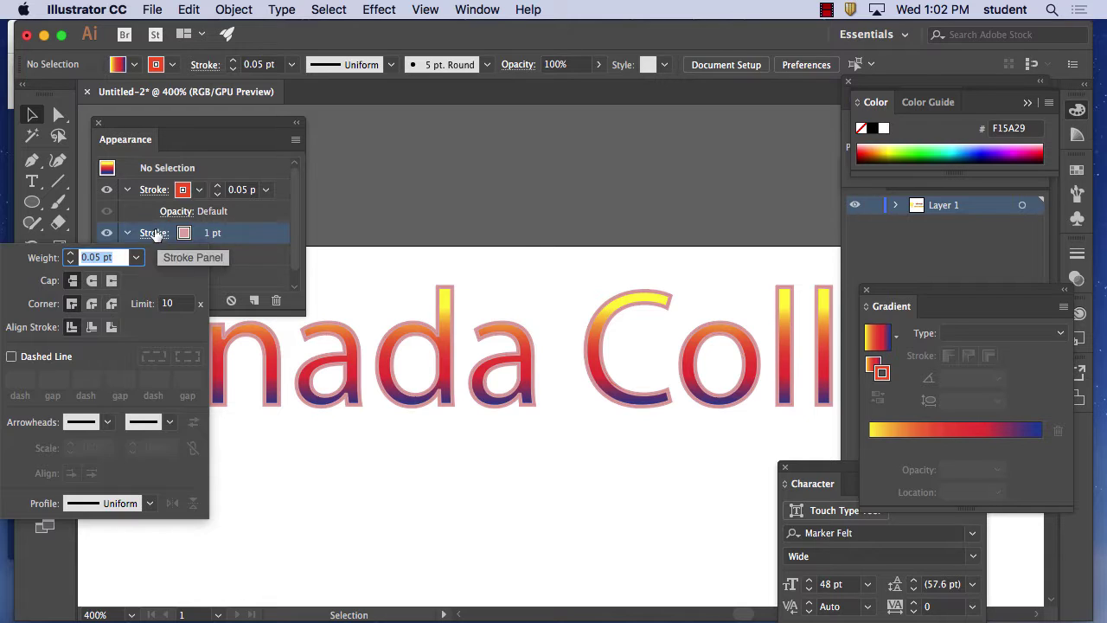
click(154, 235)
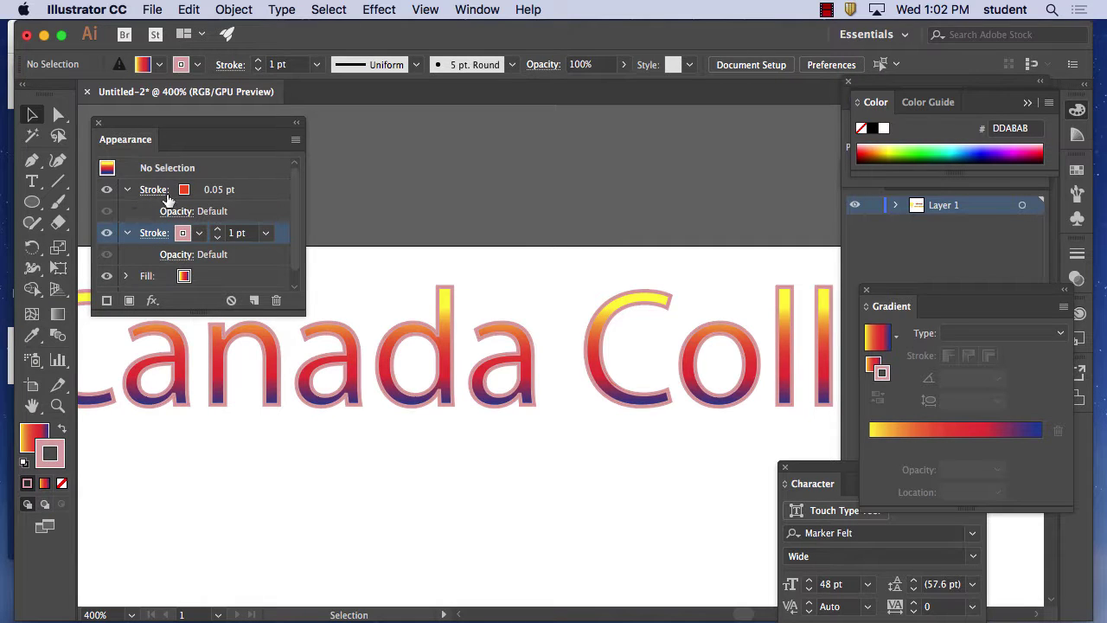
click(164, 191)
click(256, 166)
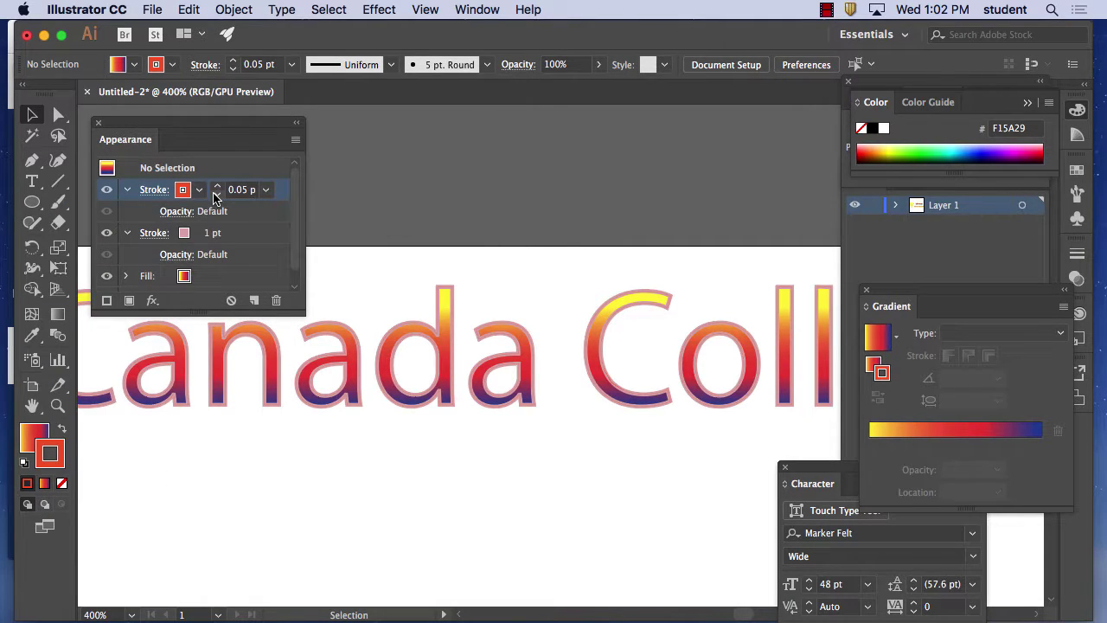
click(216, 235)
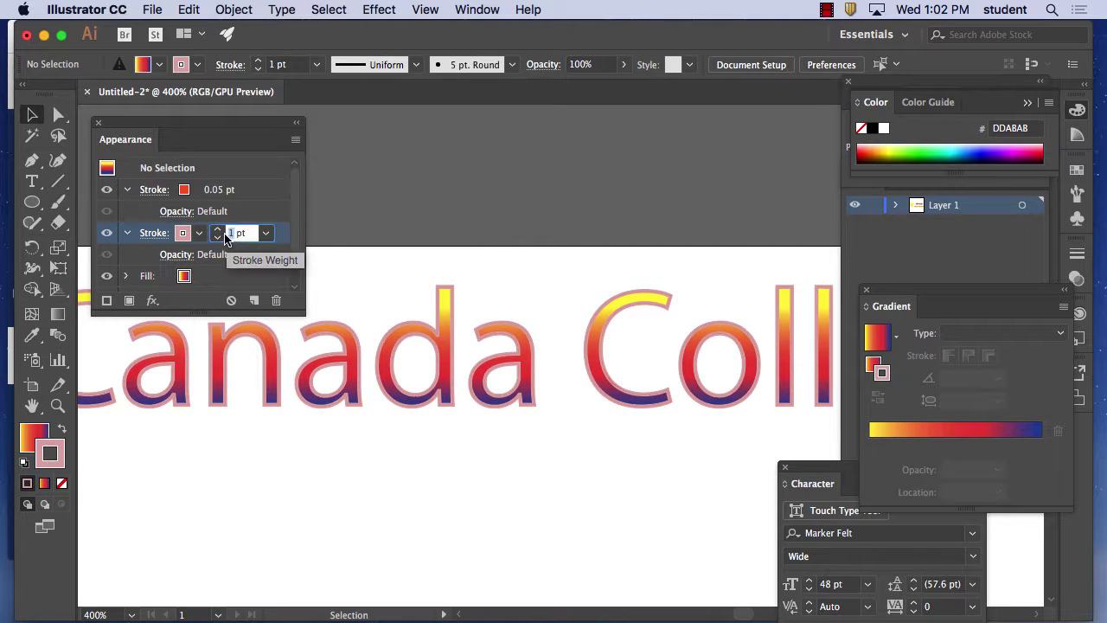
text(.05)
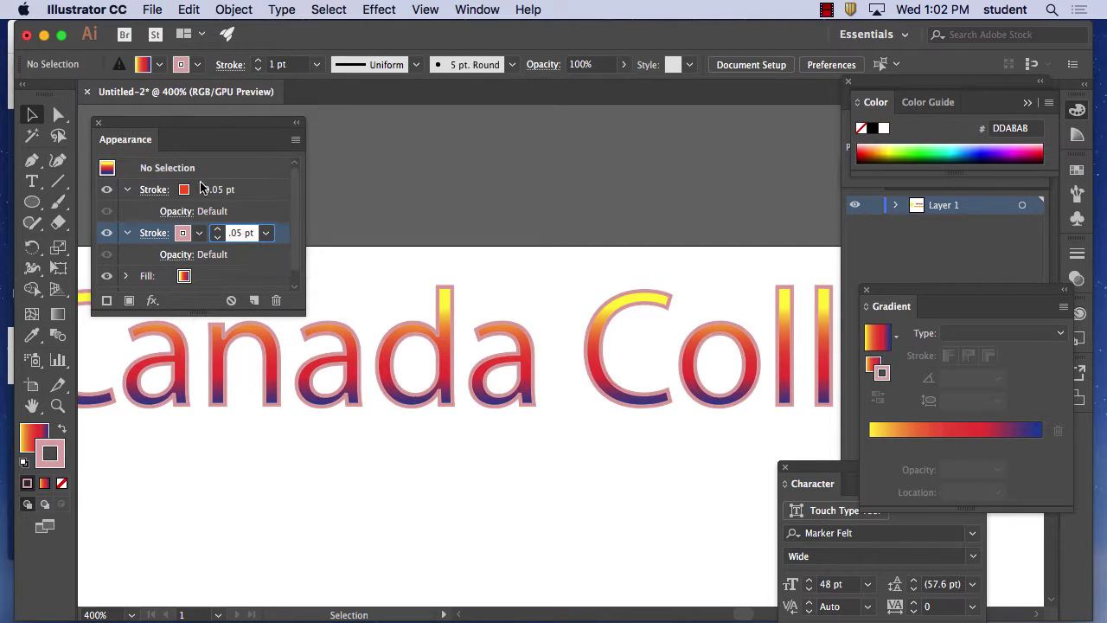
key(Return)
click(224, 192)
text(1)
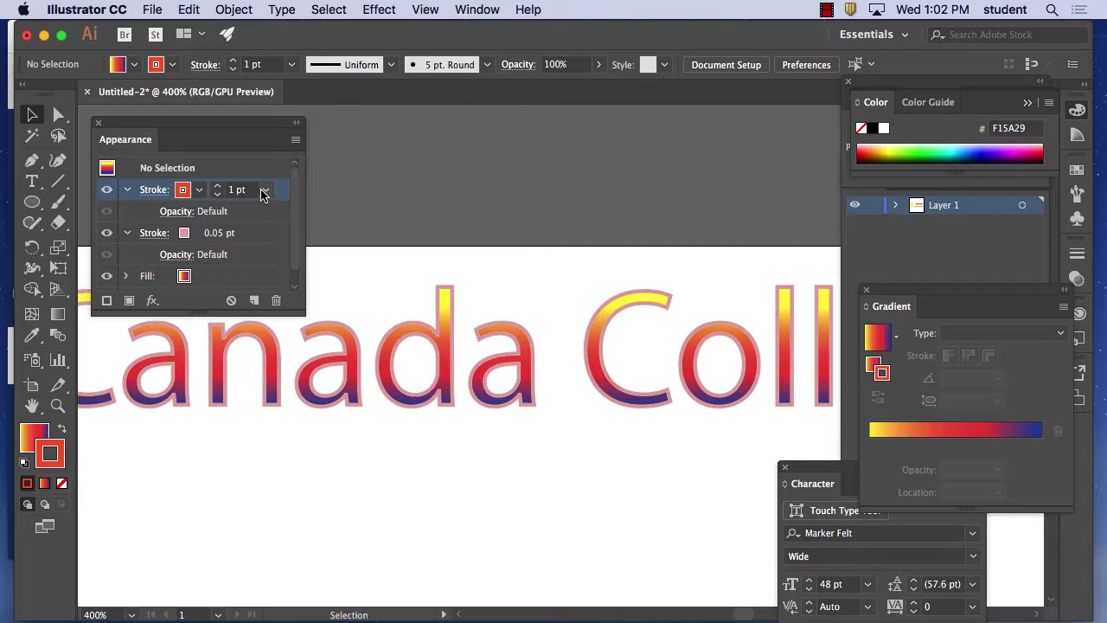
click(238, 169)
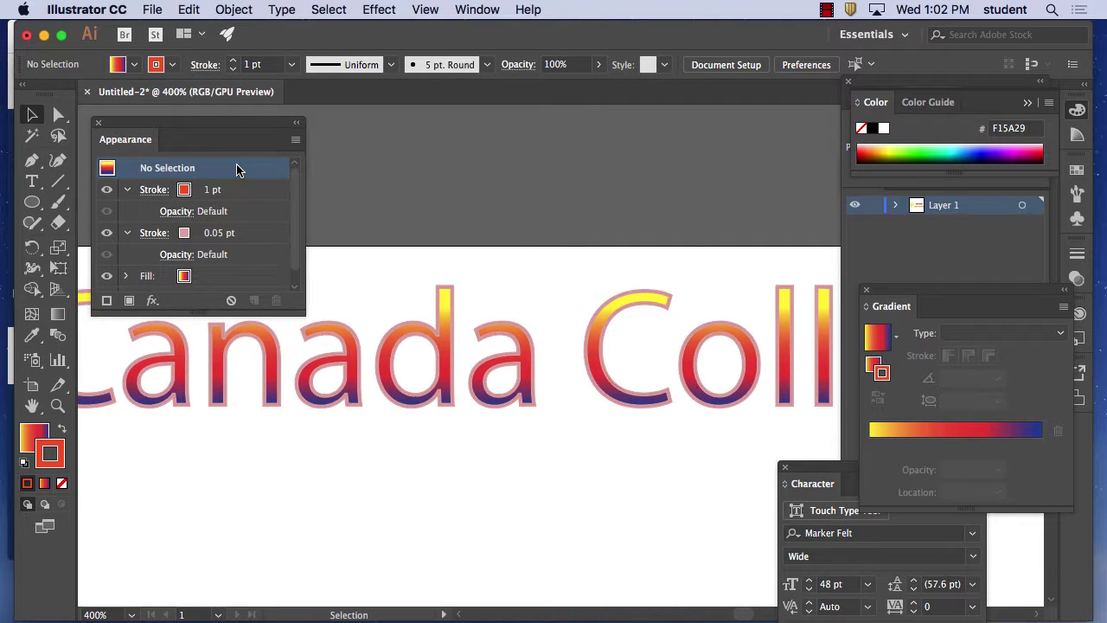
key(super+equal)
key(super+equal)
key(super+equal)
key(super+equal)
key(super+equal)
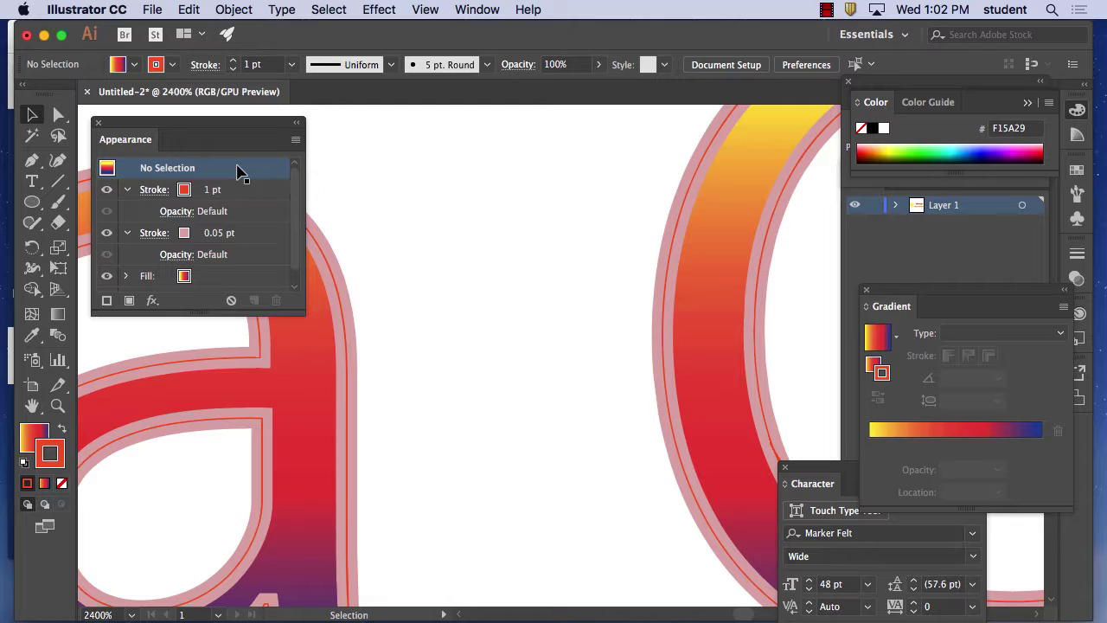
- Move the Appearance panel aside and change the thin second stroke to 0.03 pt
drag(213, 124, 521, 134)
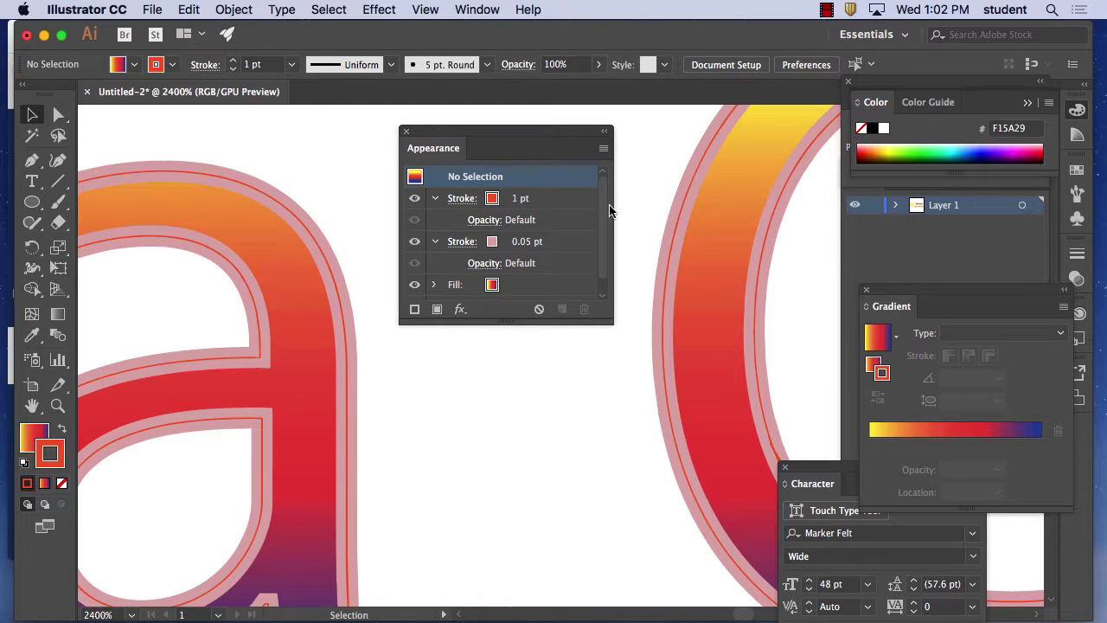
click(530, 243)
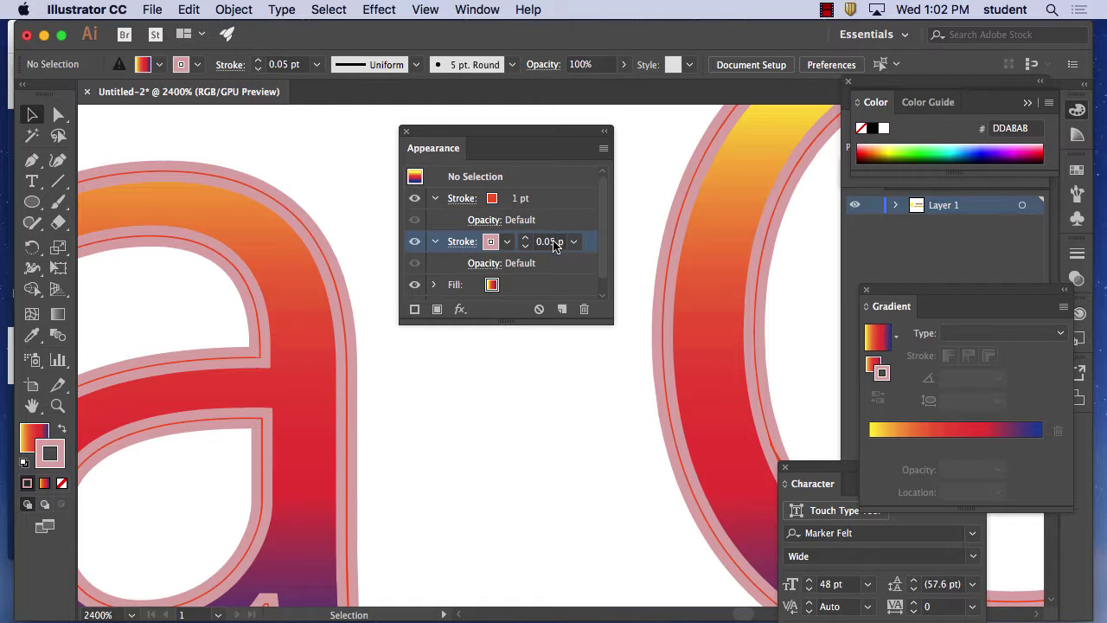
click(555, 247)
key(BackSpace)
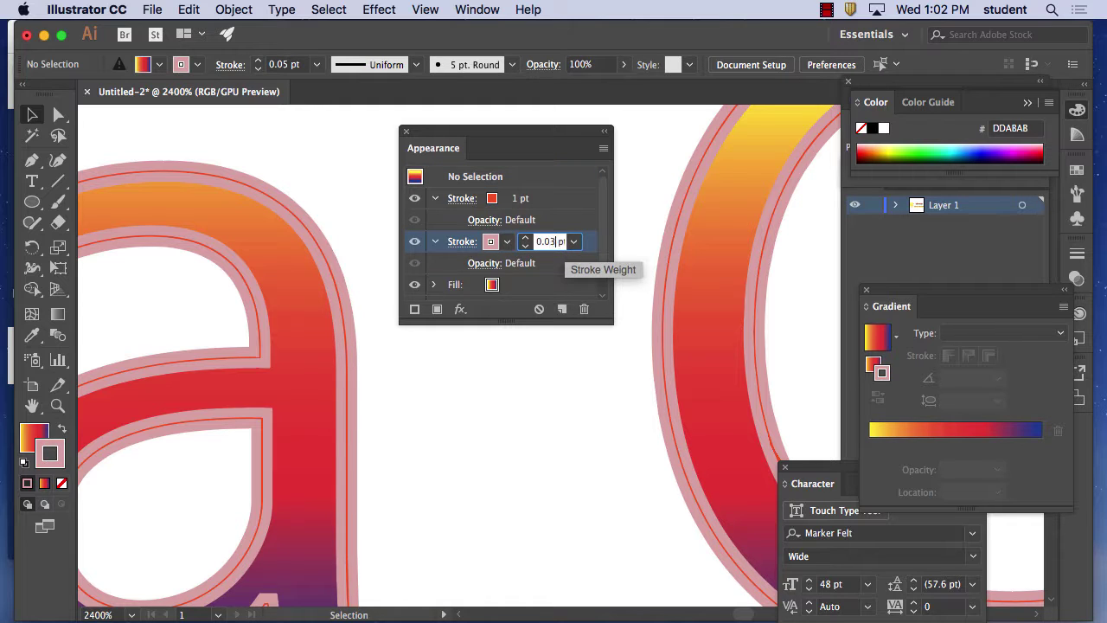
text(3)
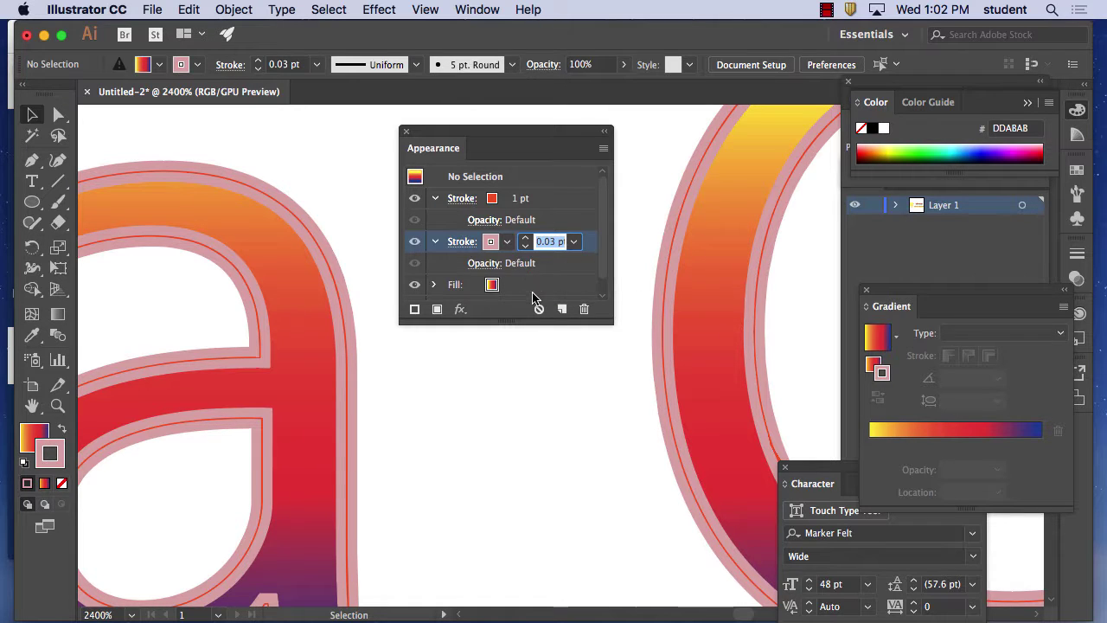
click(532, 290)
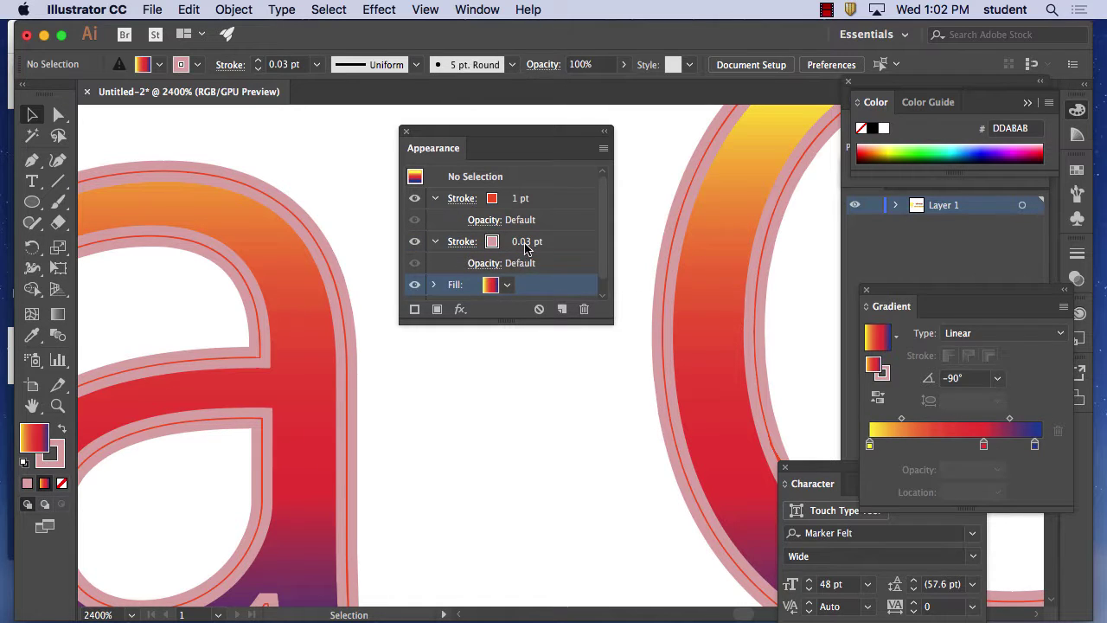
- Set the first stroke weight to 2 pt and the thin stroke to 0.02 pt
drag(613, 323, 616, 400)
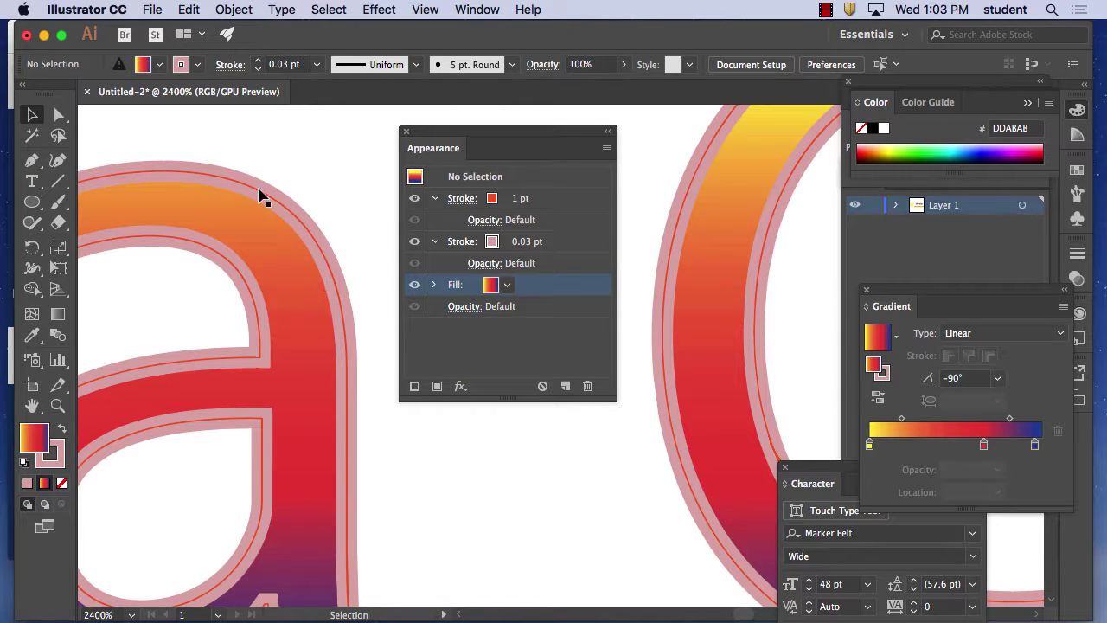
key(super+minus)
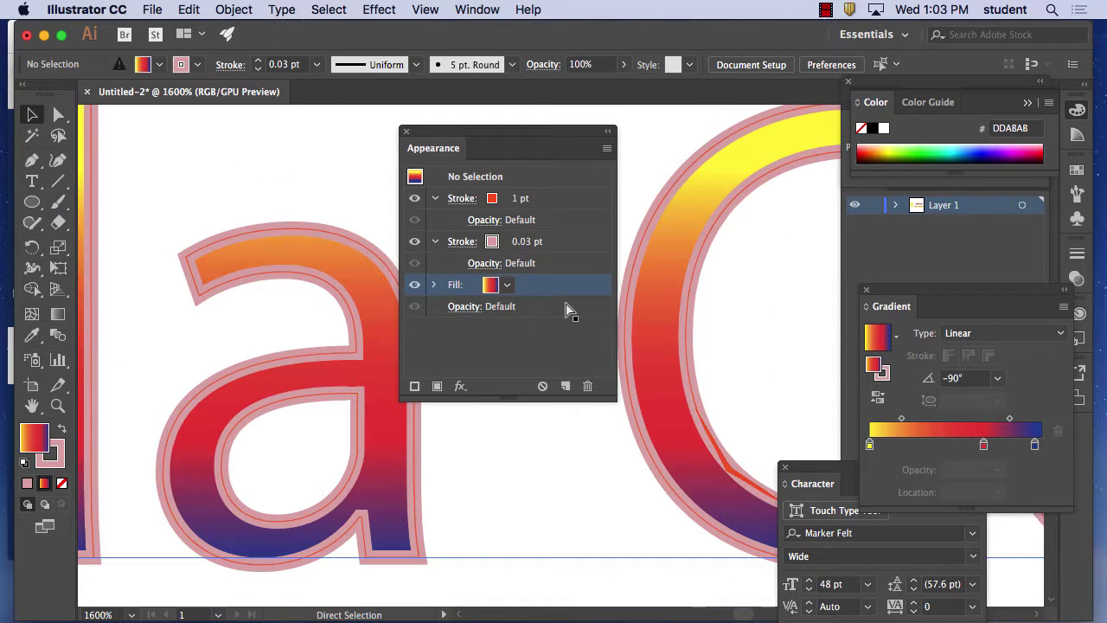
click(519, 199)
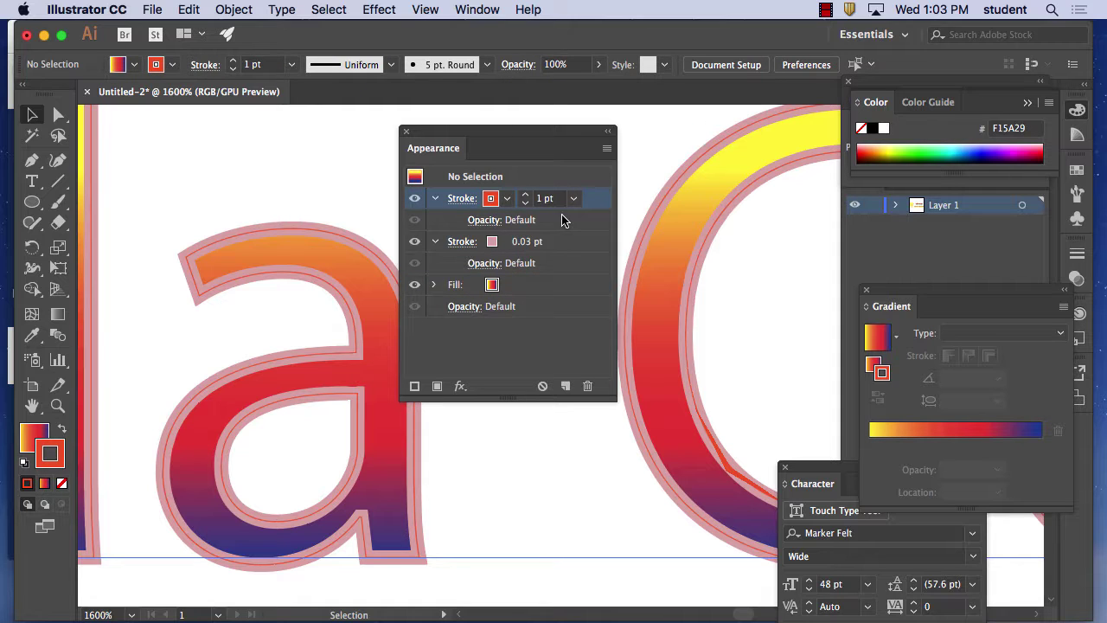
click(536, 342)
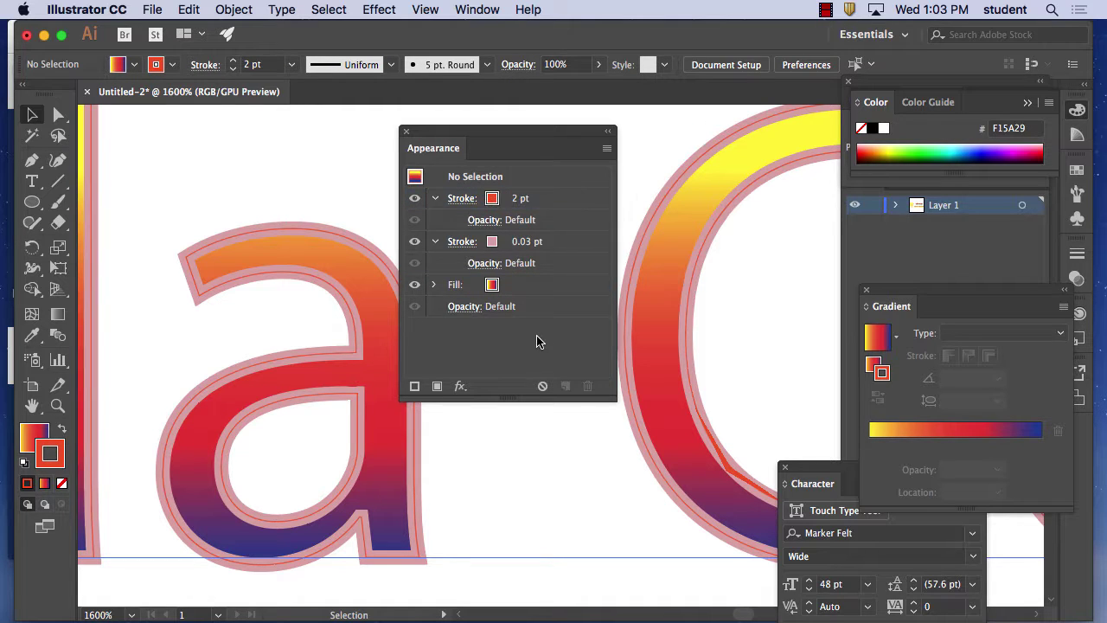
click(536, 245)
double_click(550, 244)
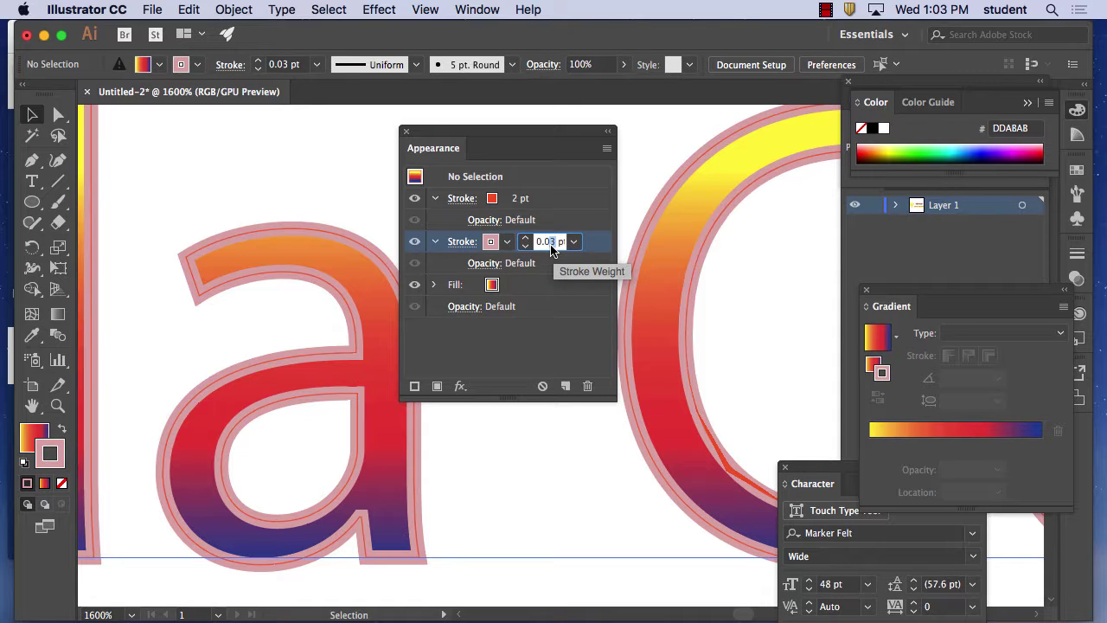
text(0.02)
click(545, 363)
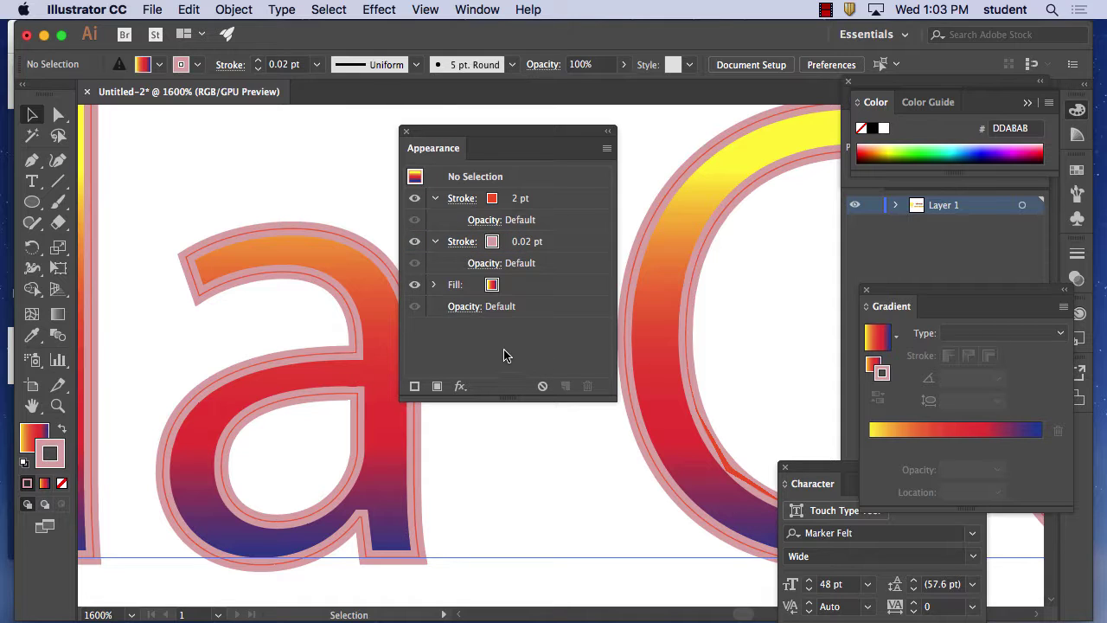
- Reselect Cañada College, then deselect and zoom out to 150% with WE ARE THE WORLD at top
click(271, 201)
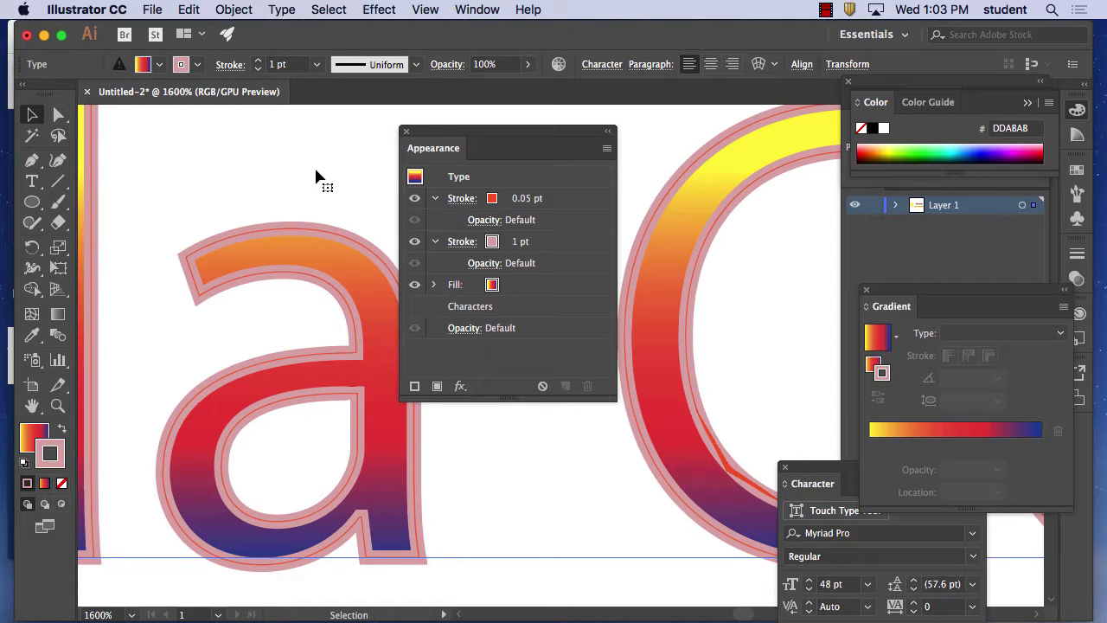
key(super+minus)
key(super+minus)
key(super+minus)
key(super+minus)
key(super+minus)
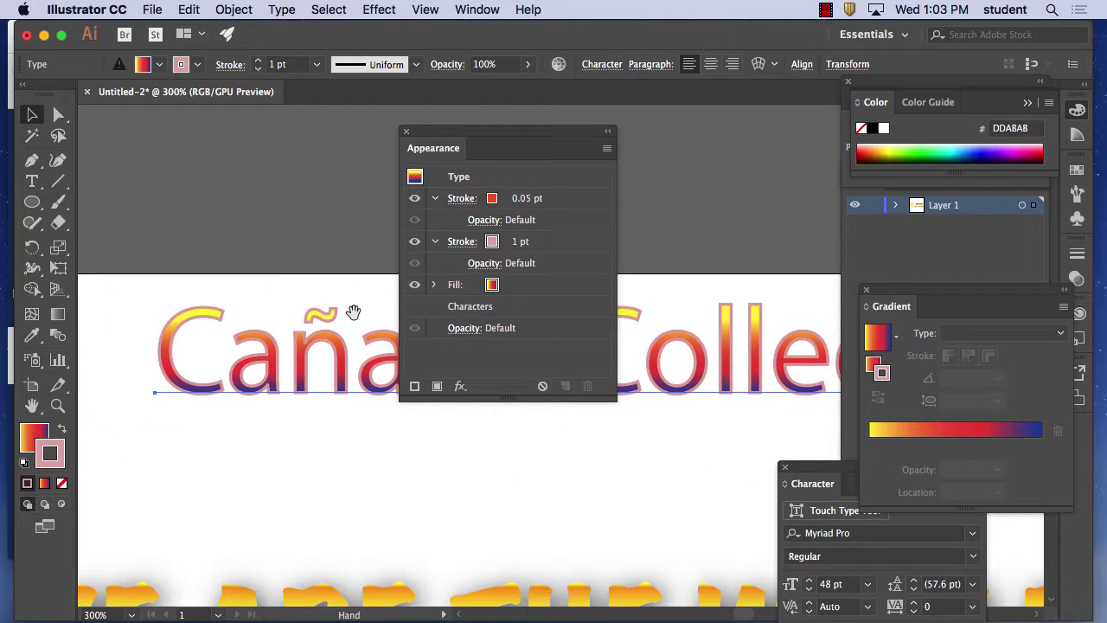
drag(354, 312, 281, 119)
drag(293, 220, 208, 168)
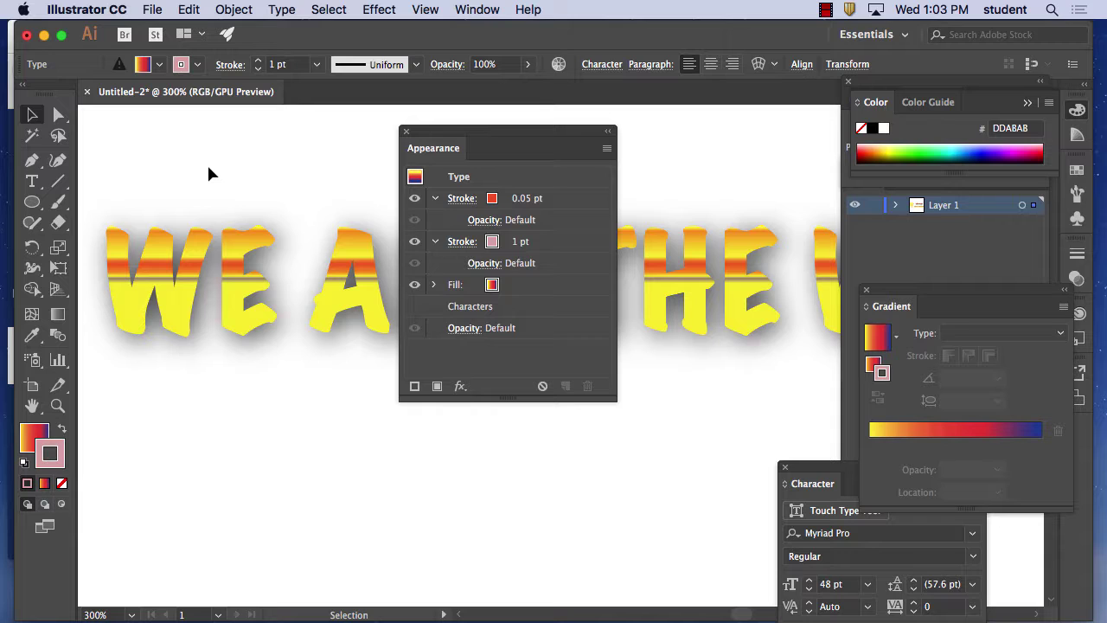
drag(445, 147, 731, 127)
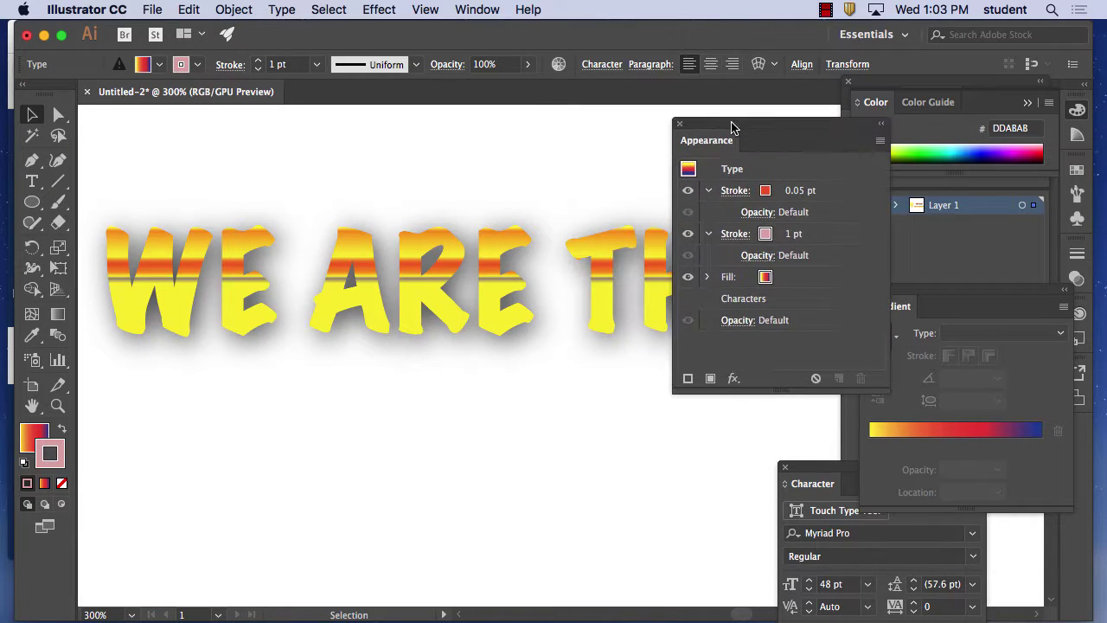
click(378, 446)
key(super+minus)
key(super+minus)
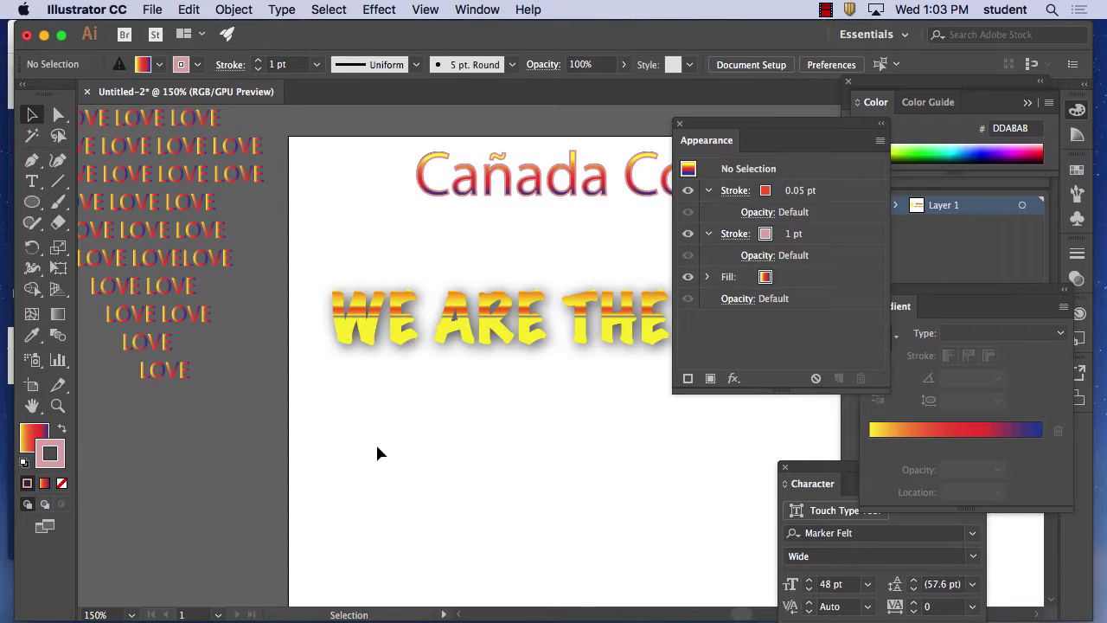
drag(378, 453, 285, 261)
- Add an 'I LOVE FISHING' text line below WE ARE THE WORLD, then move it left and down
key(t)
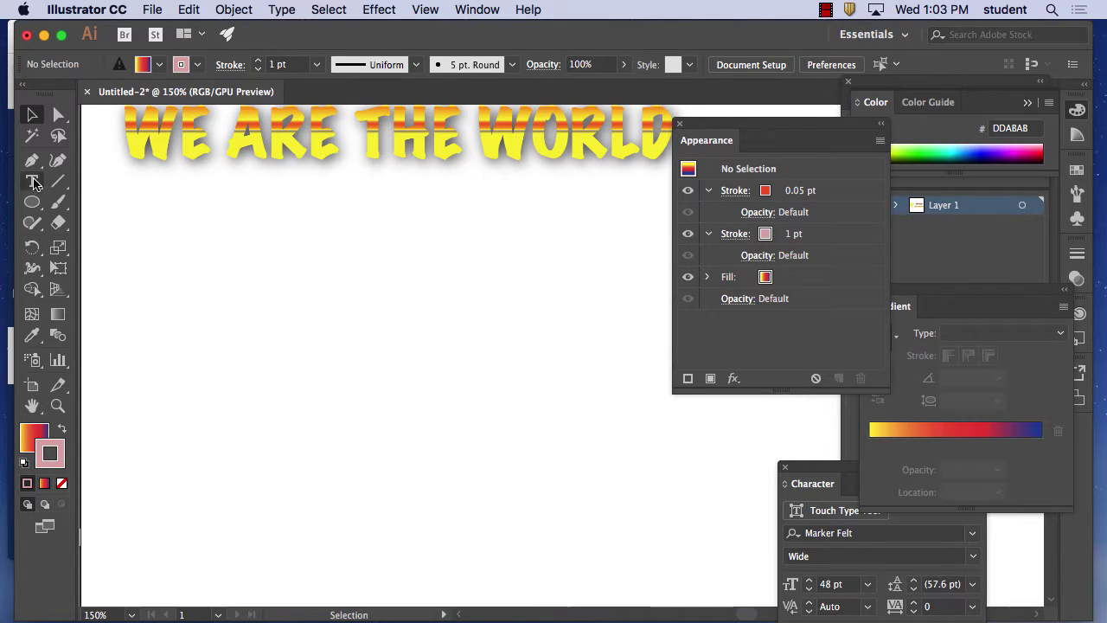
click(259, 336)
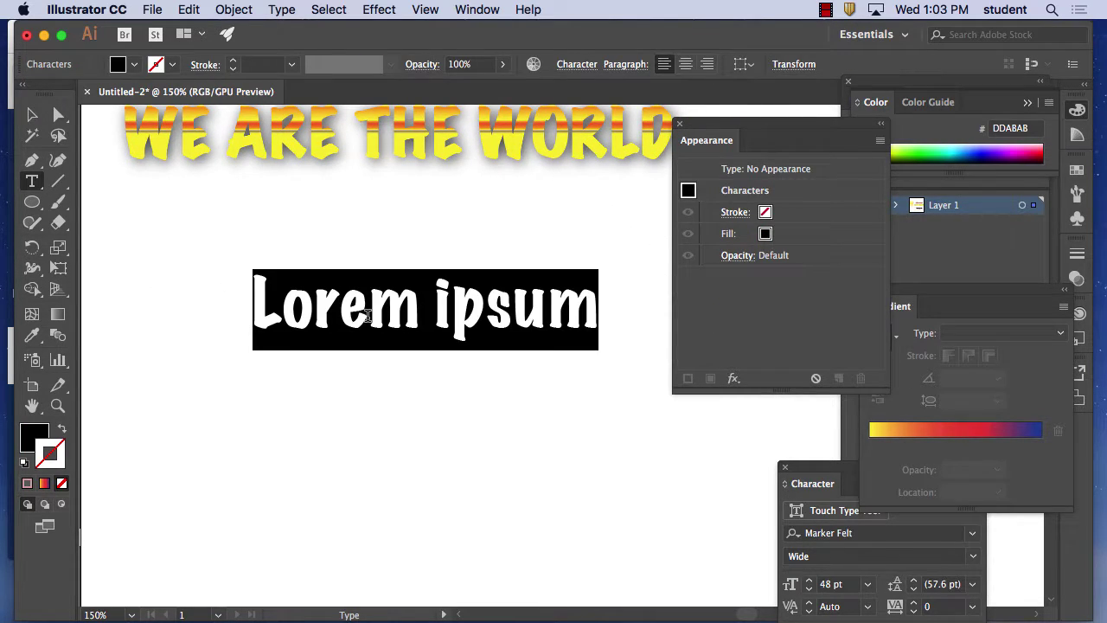
text(I)
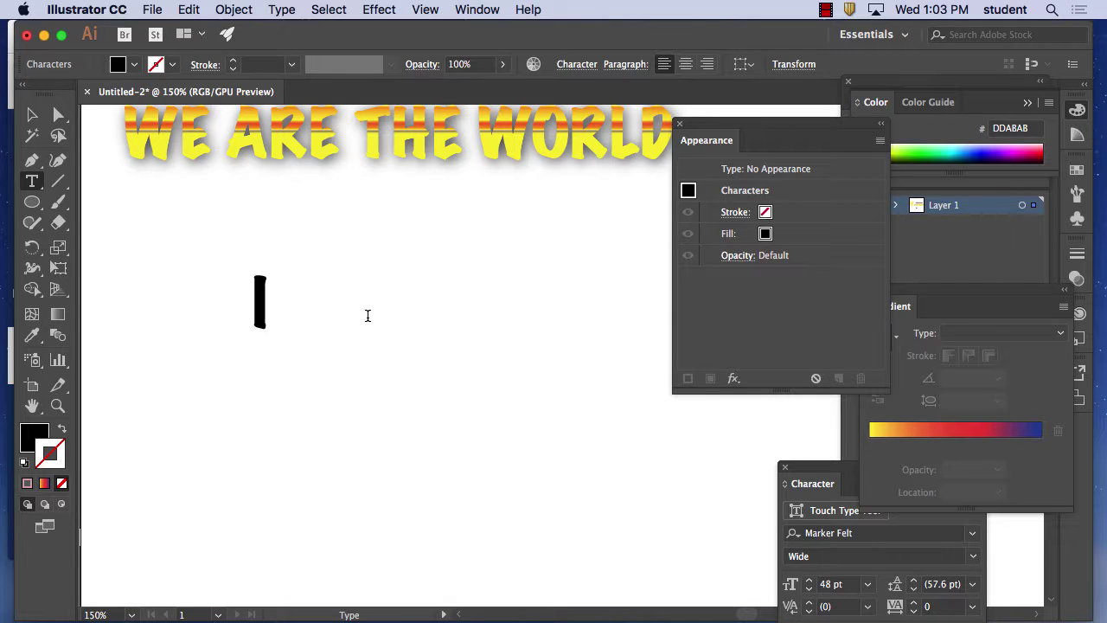
text( LOVE)
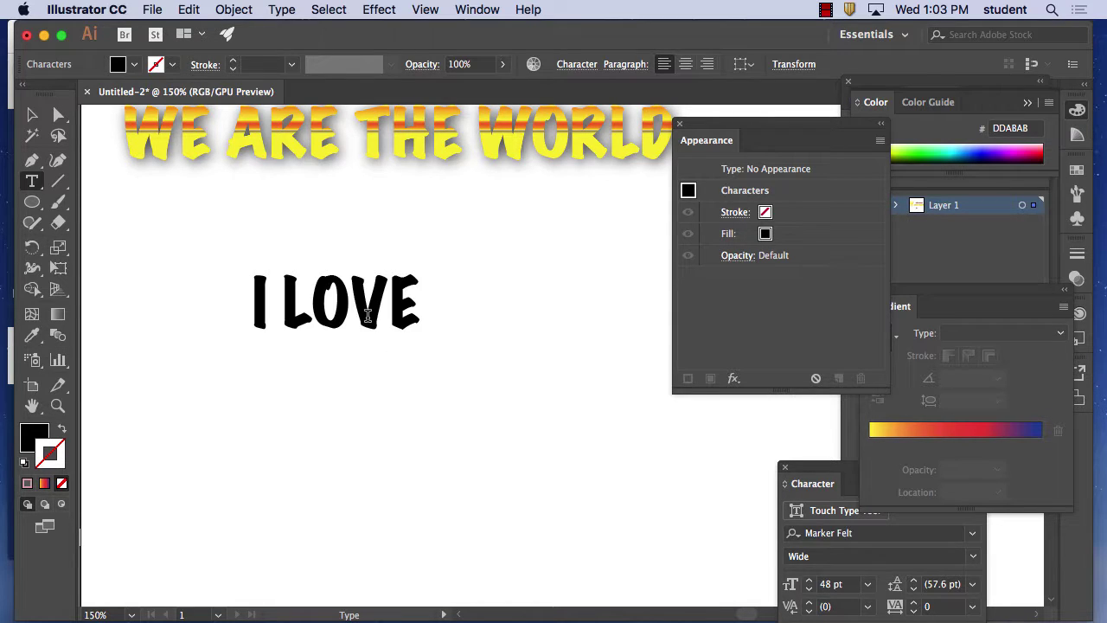
text( FISH)
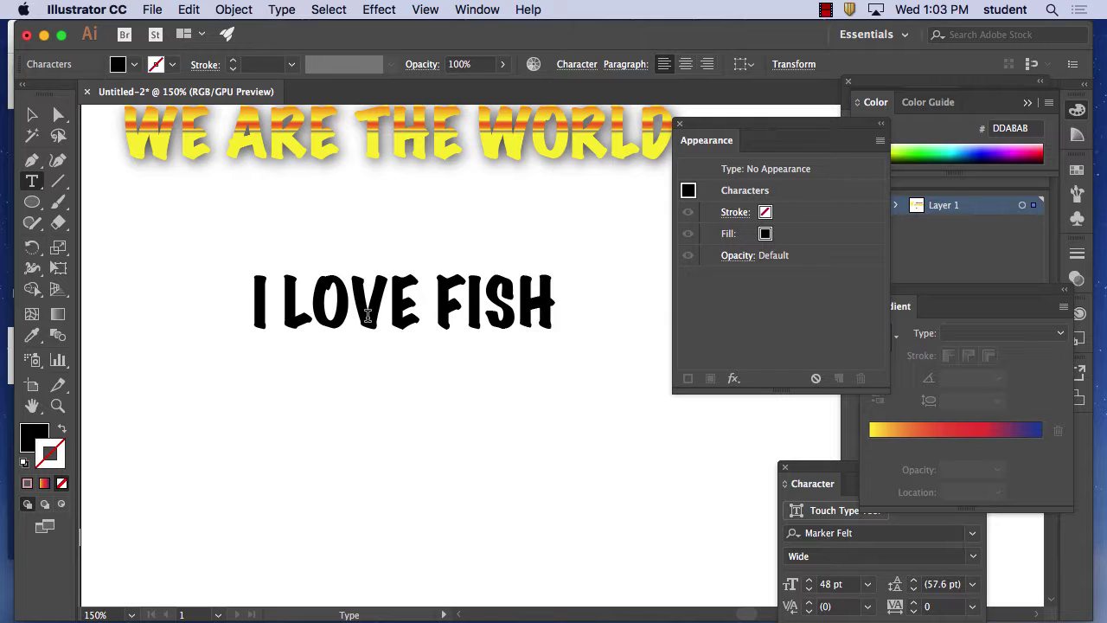
text(ING)
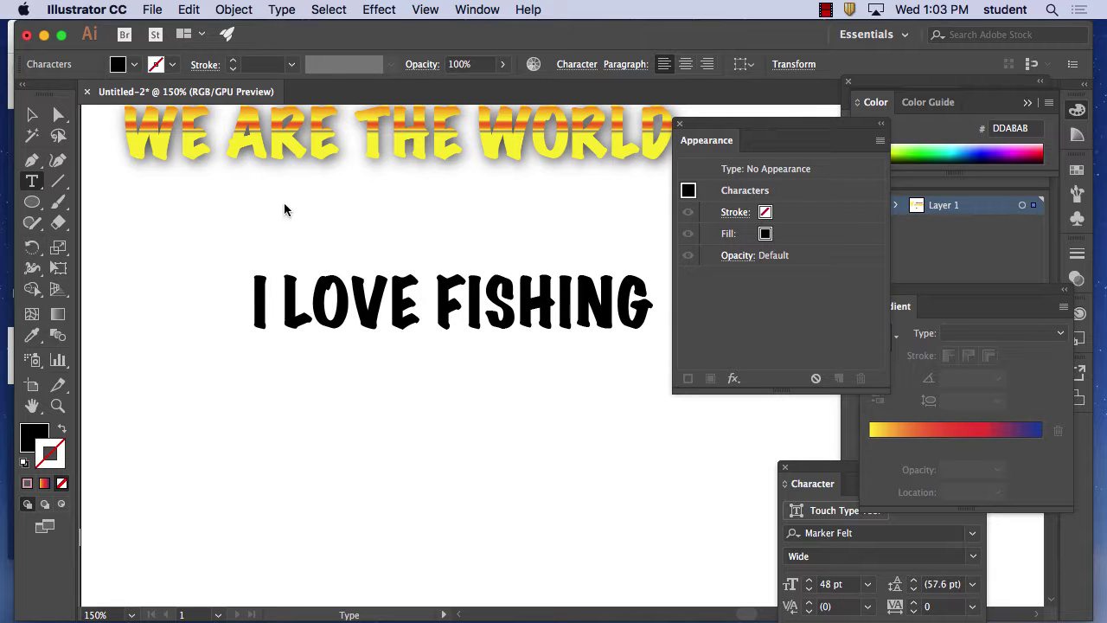
click(33, 119)
drag(369, 298, 268, 335)
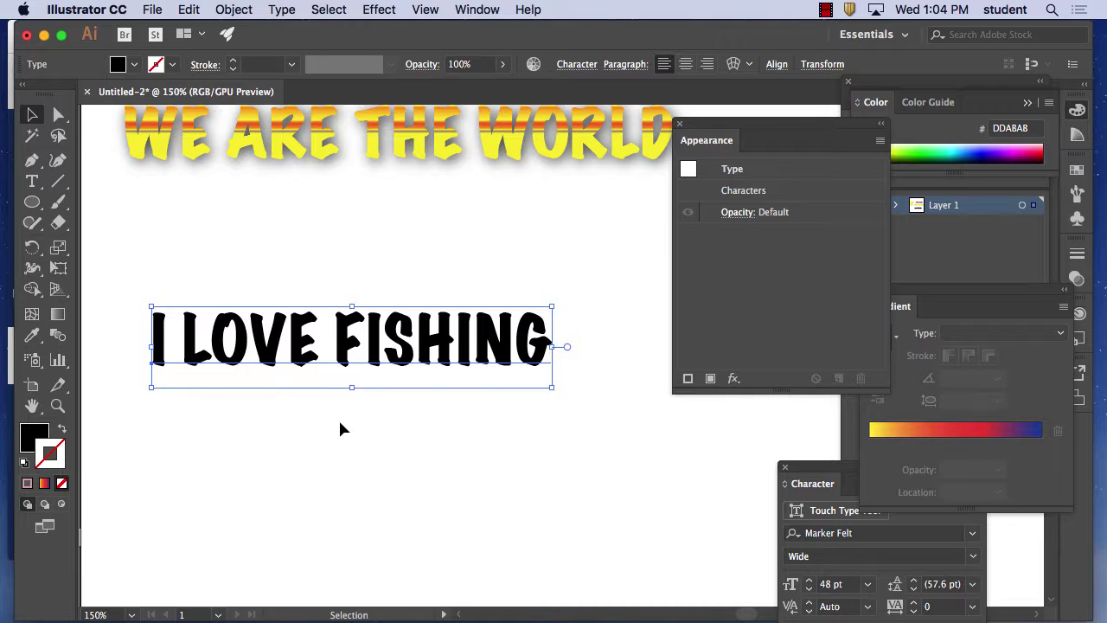
- Browse the effects and envelope distort options for I LOVE FISHING, ending on the Warp submenu
click(734, 380)
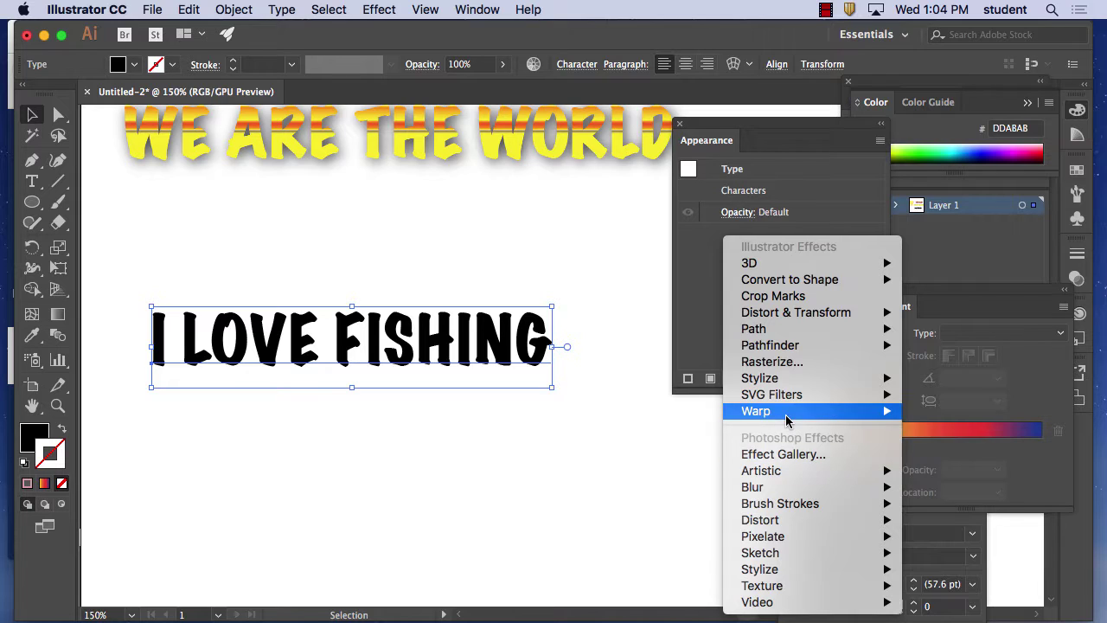
mouse_move(785, 415)
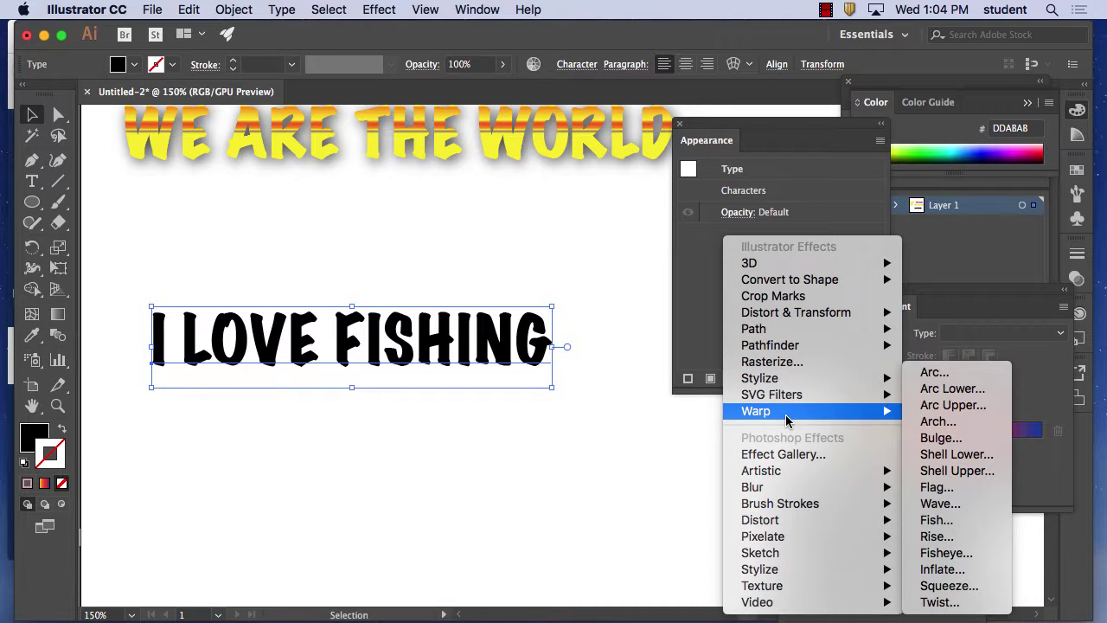
click(752, 139)
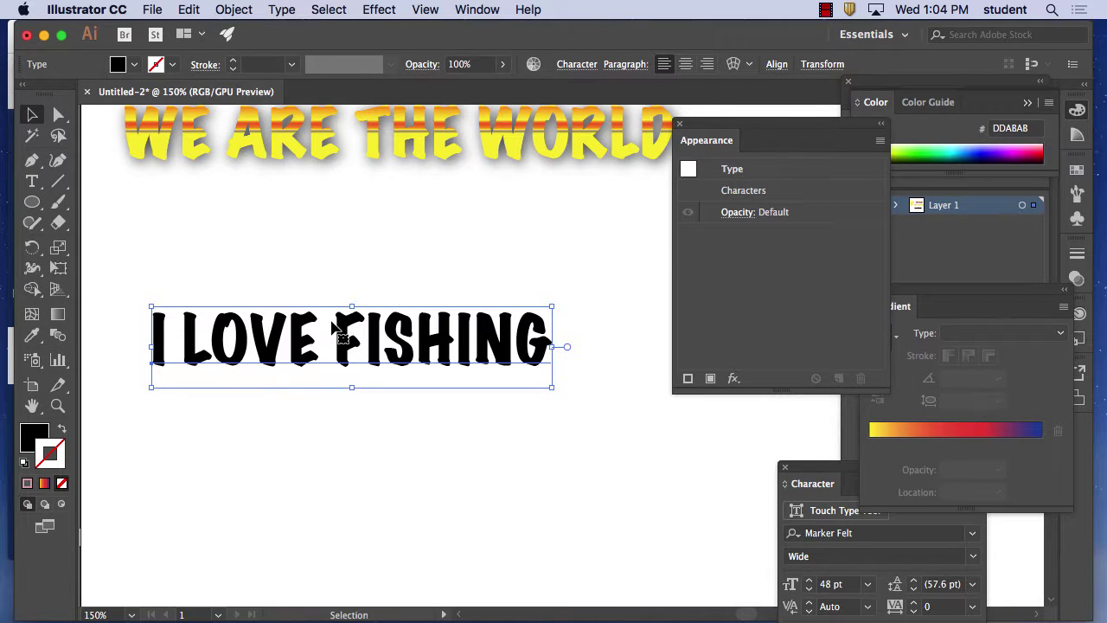
click(745, 66)
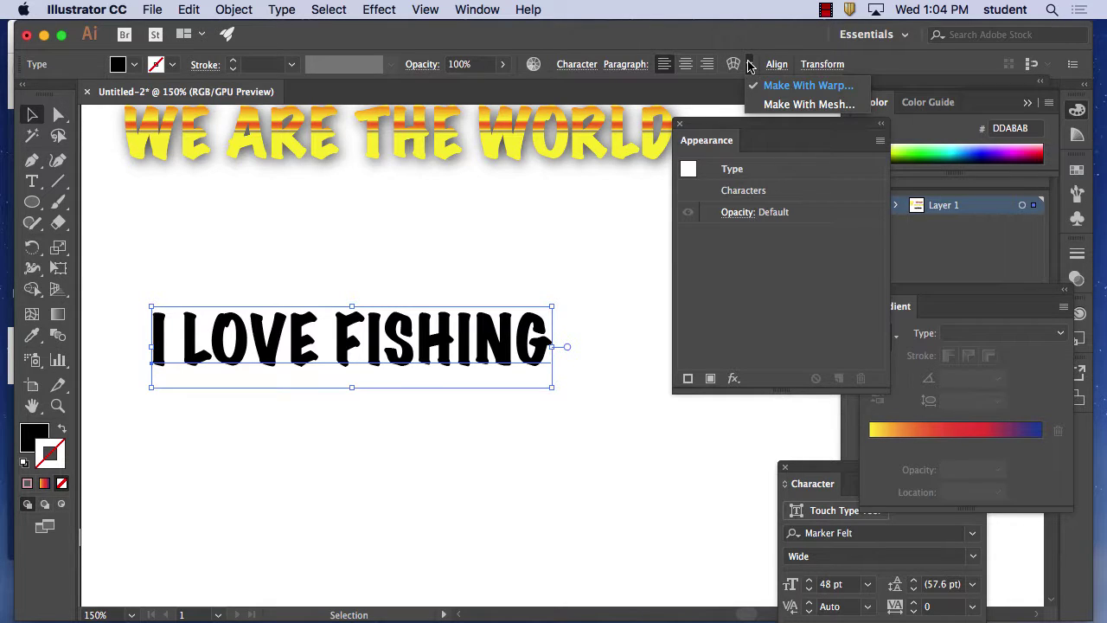
click(707, 35)
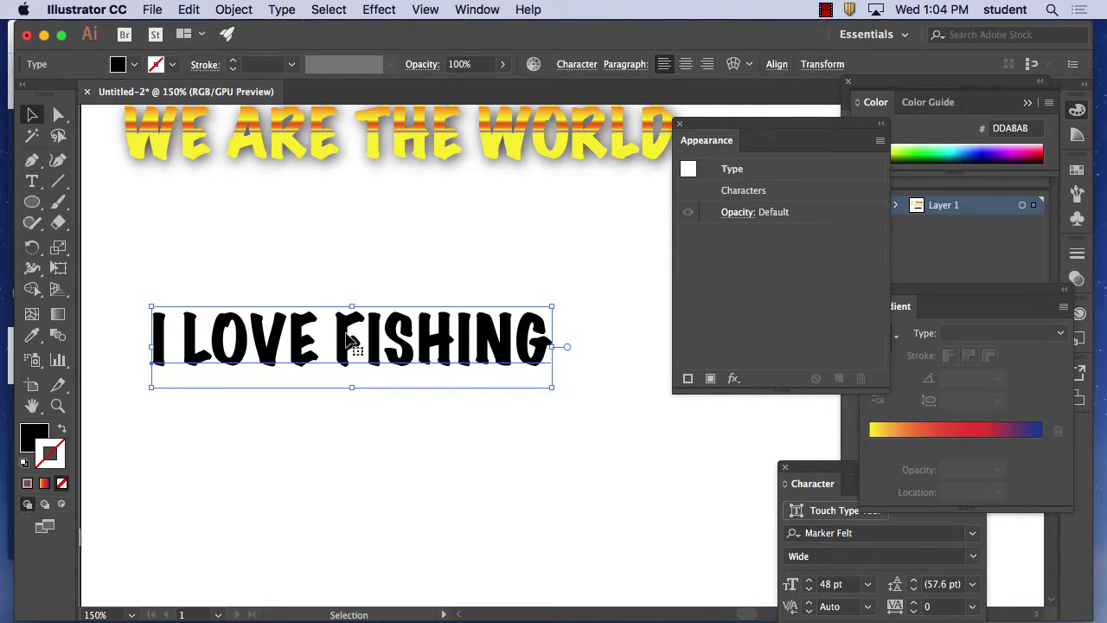
click(734, 379)
mouse_move(753, 413)
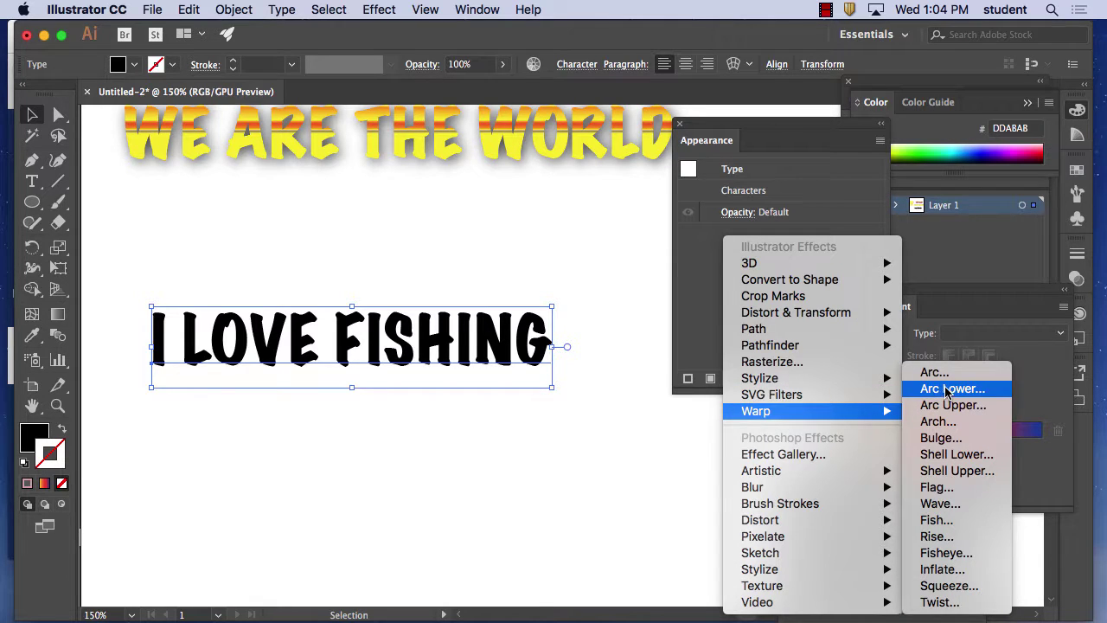
- Preview a Fish warp with bend −67%, horizontal distortion 17% and vertical 8%
click(951, 522)
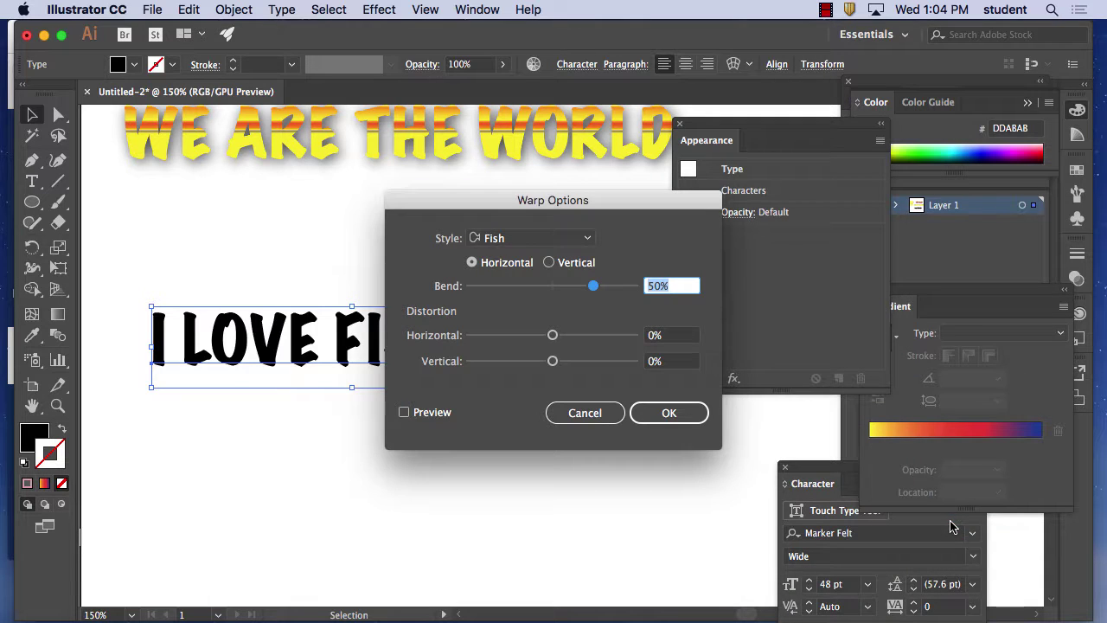
drag(696, 197, 802, 157)
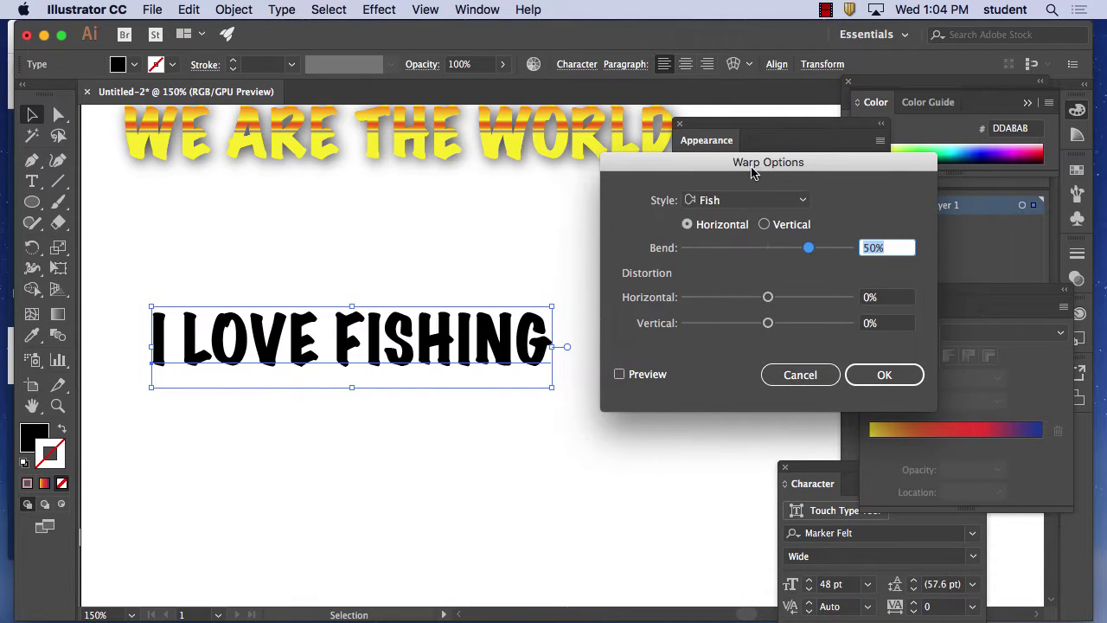
click(620, 375)
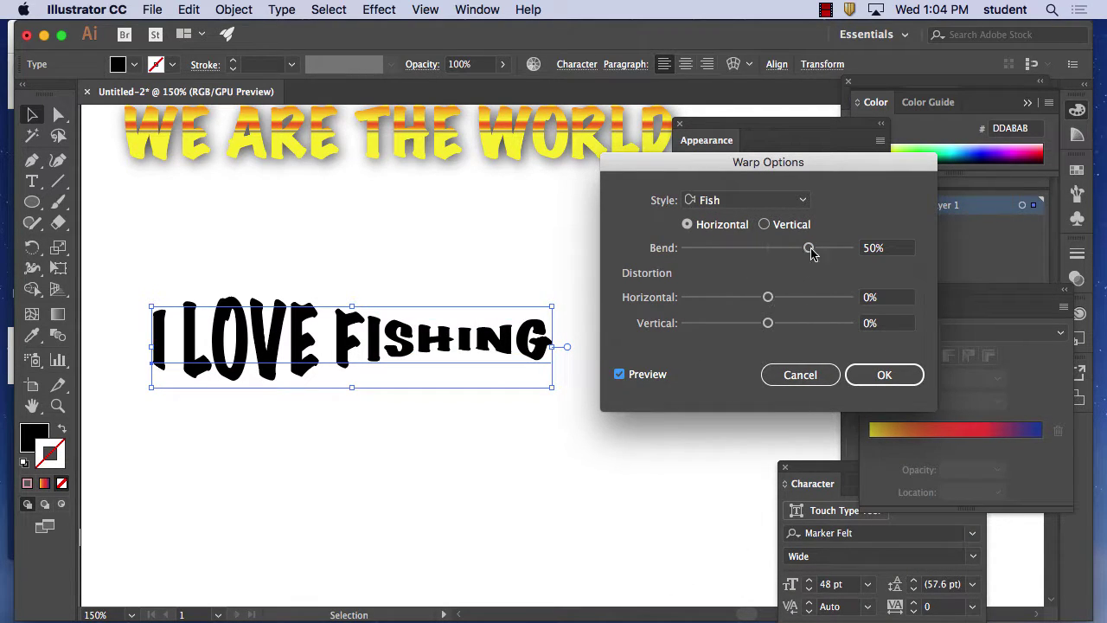
drag(808, 248, 712, 249)
drag(768, 296, 776, 325)
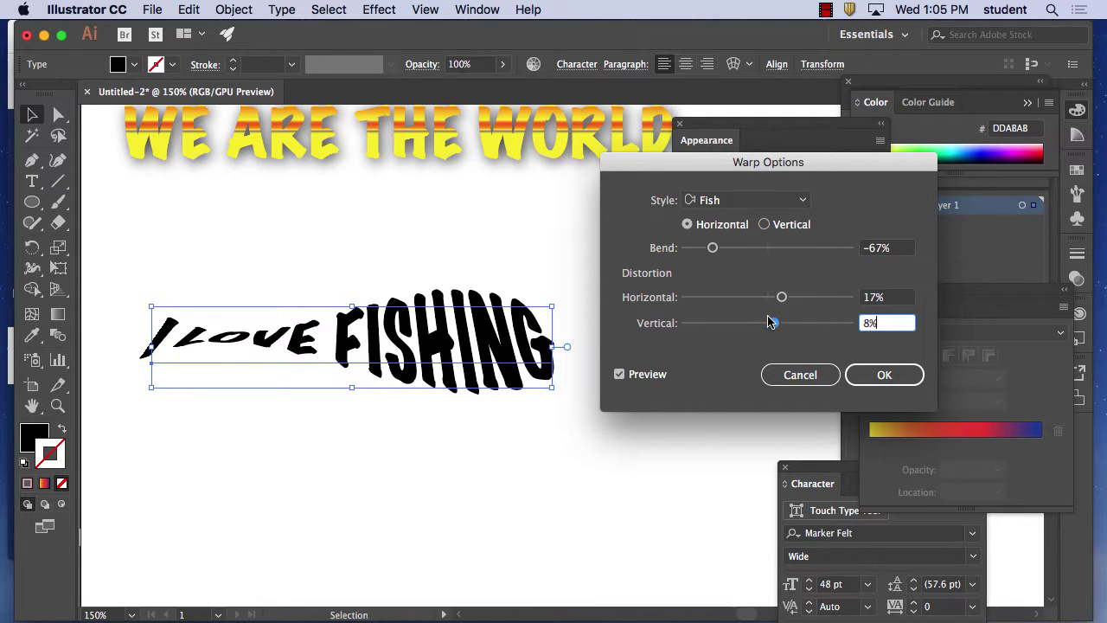
- Preview the Arc, Arc Lower, Arc Upper, Arch, Bulge, Shell Lower, Shell Upper and Flag warps
click(798, 200)
click(763, 216)
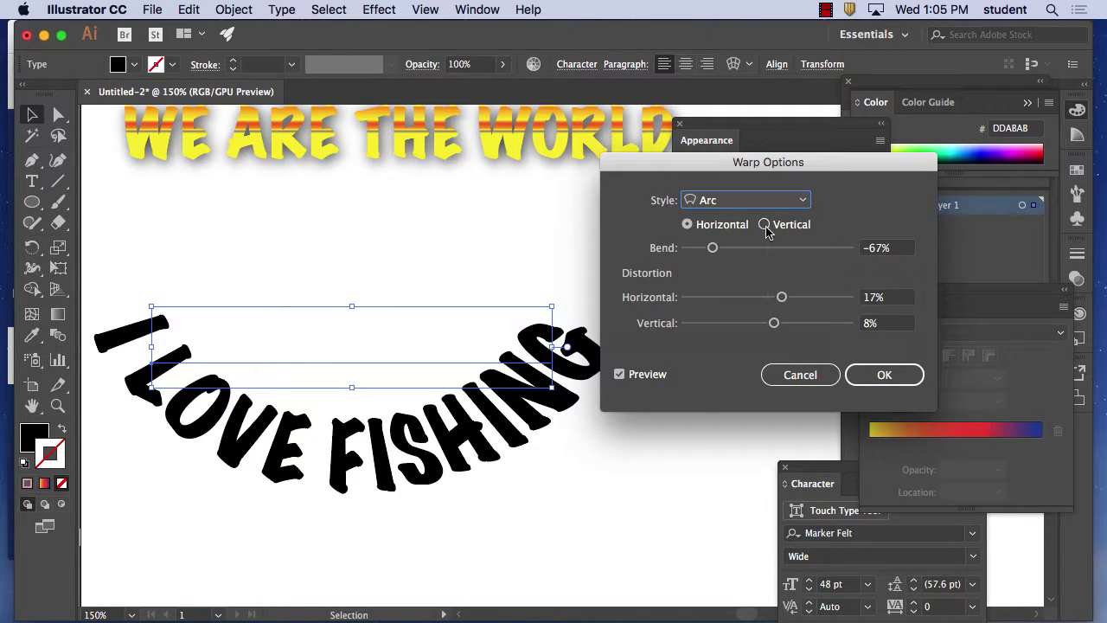
click(781, 200)
click(764, 235)
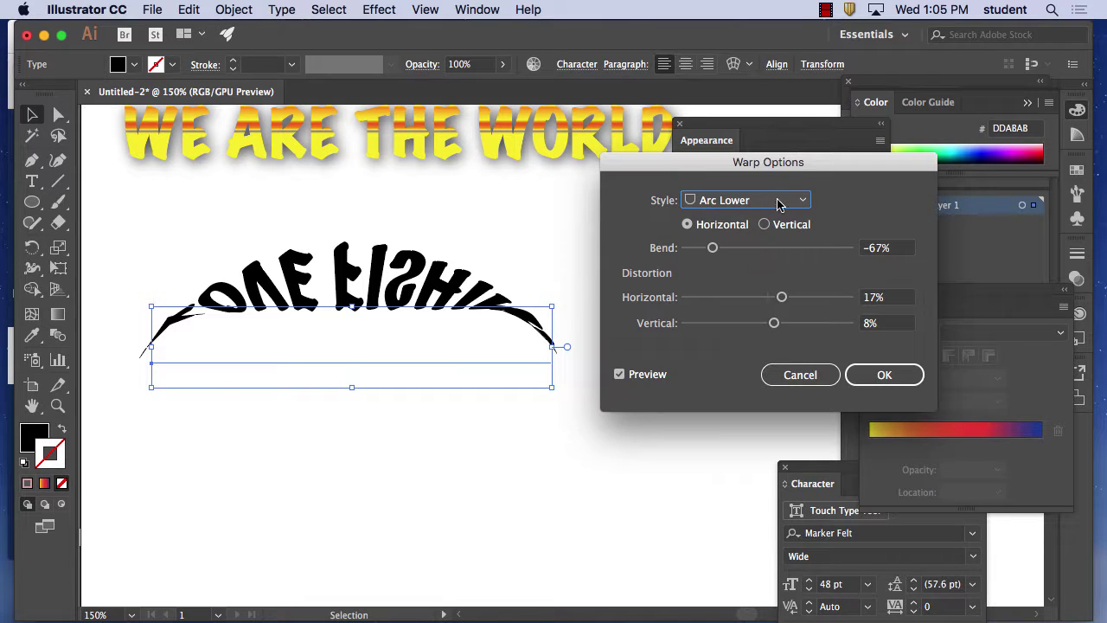
click(781, 202)
click(752, 251)
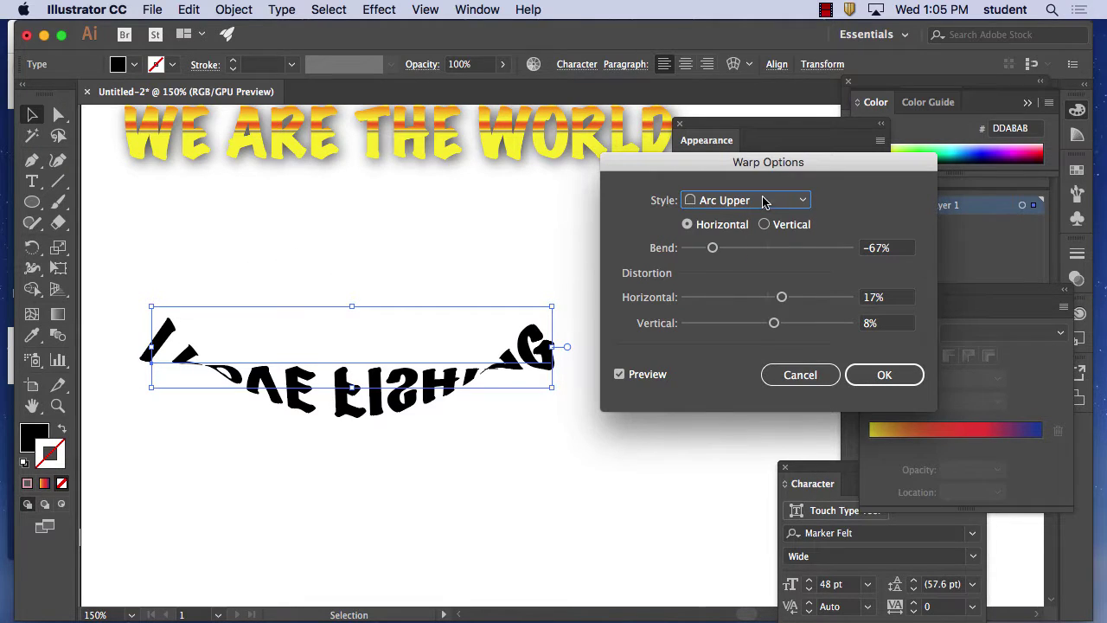
click(766, 200)
click(734, 280)
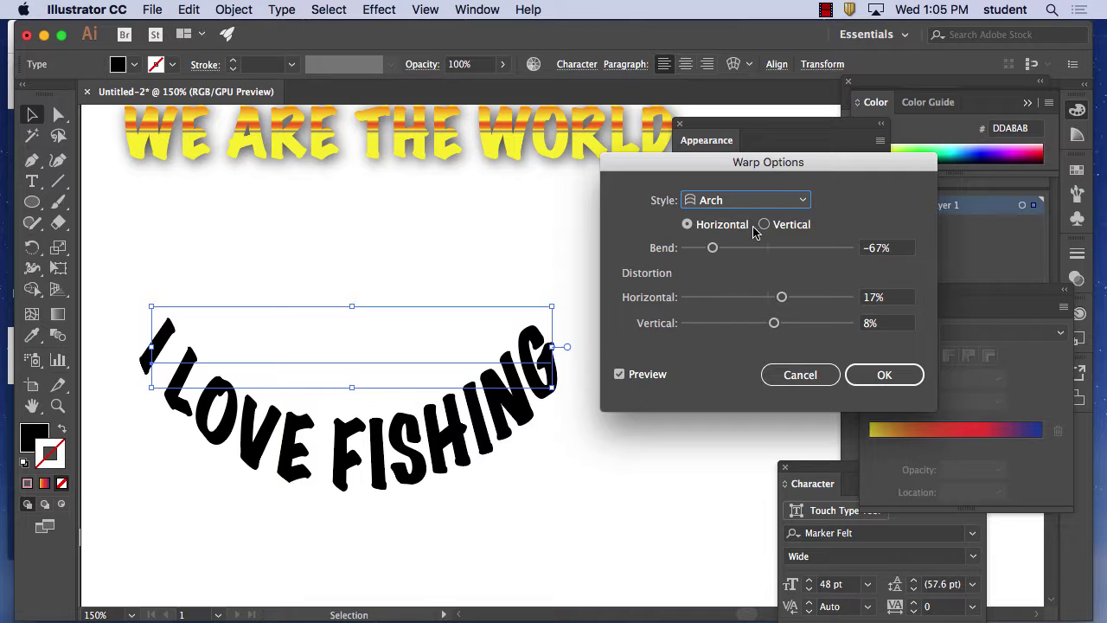
click(766, 204)
click(734, 303)
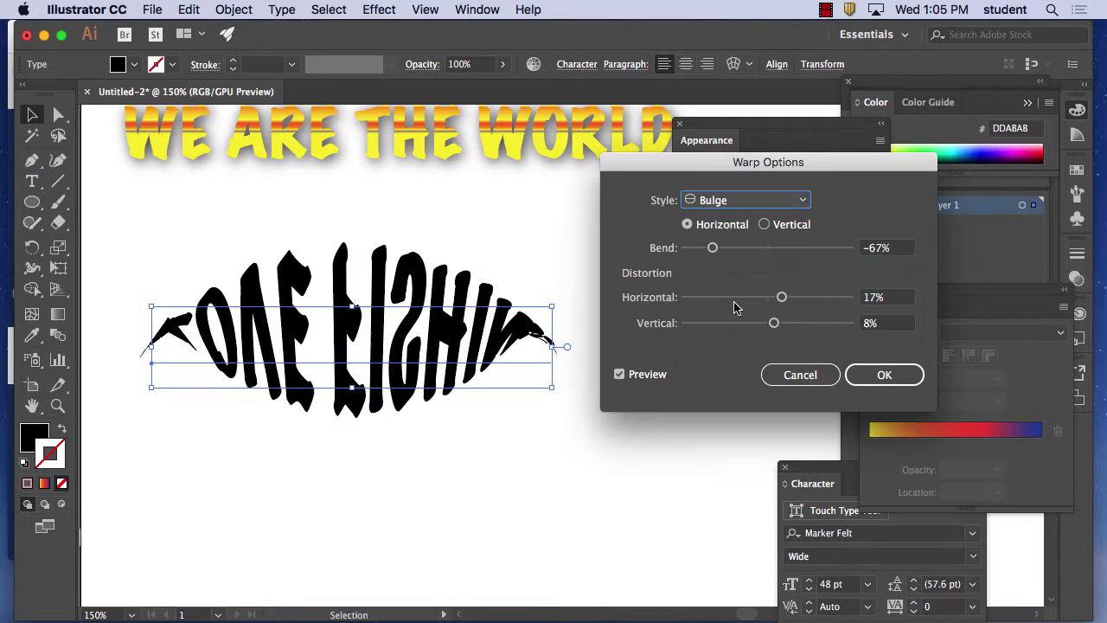
click(772, 208)
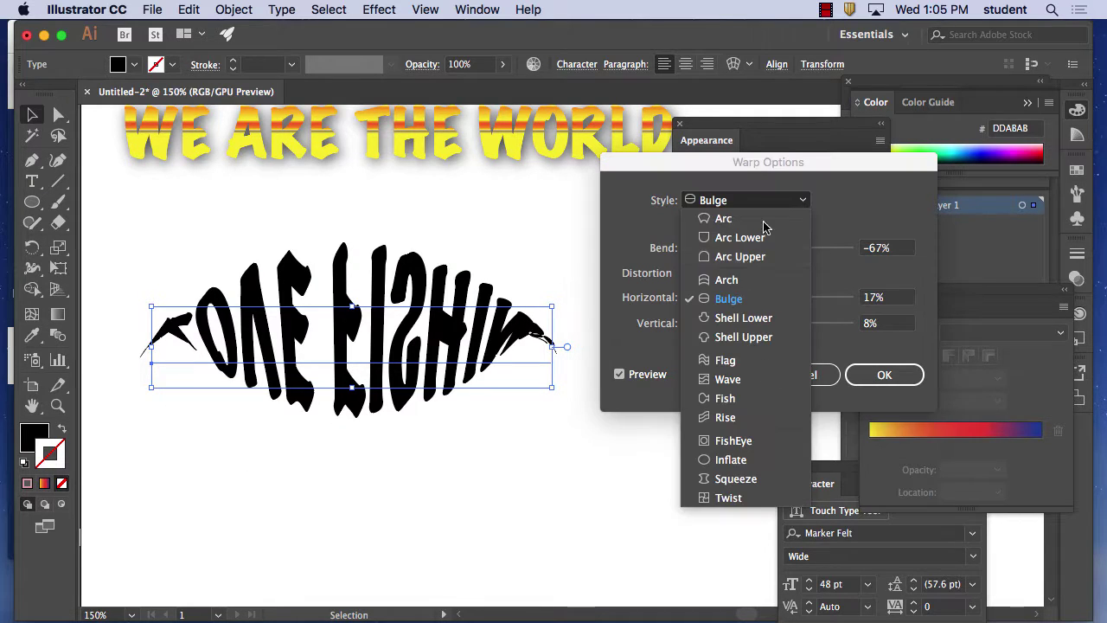
click(745, 317)
click(768, 207)
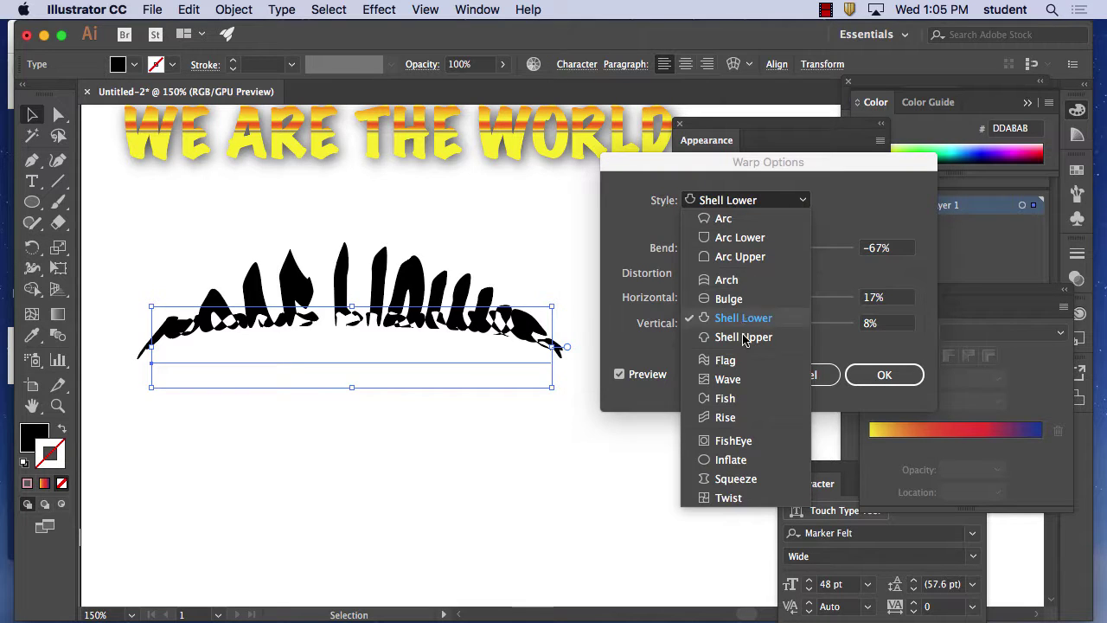
click(754, 264)
click(768, 202)
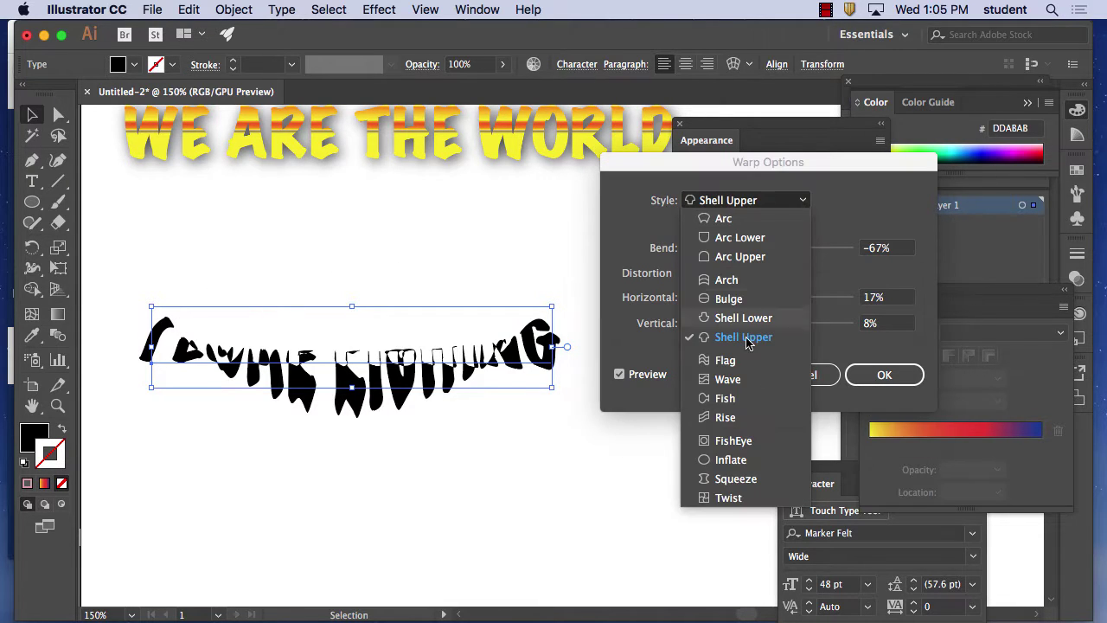
click(727, 360)
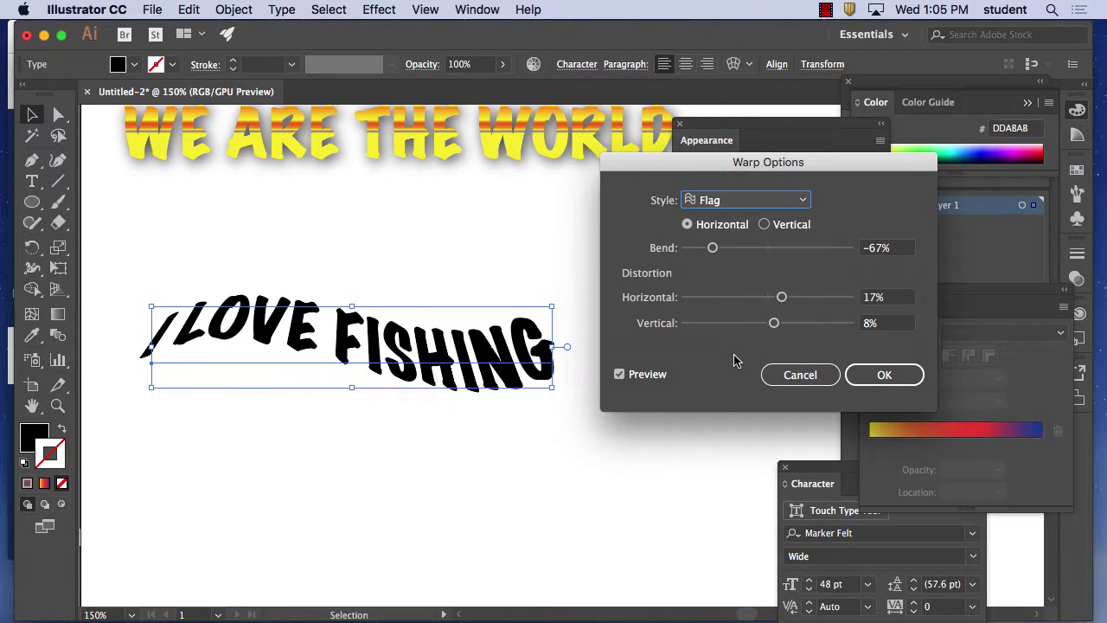
- Preview the Wave, Fish, Rise, FishEye, Inflate, Squeeze and Twist warps, then cancel without warping
click(757, 204)
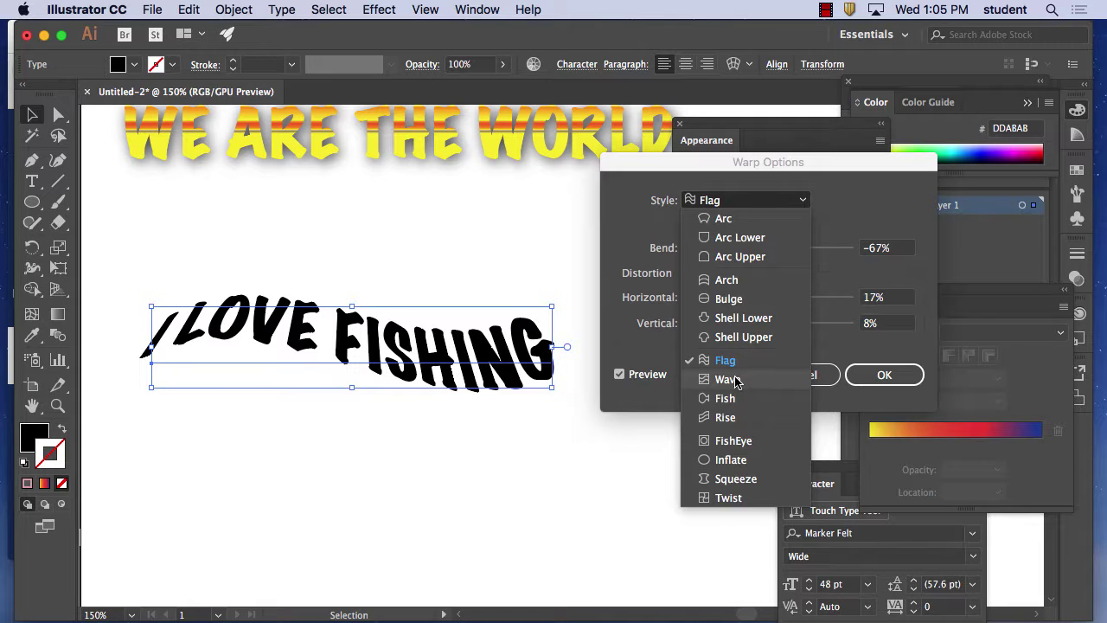
click(734, 377)
click(754, 206)
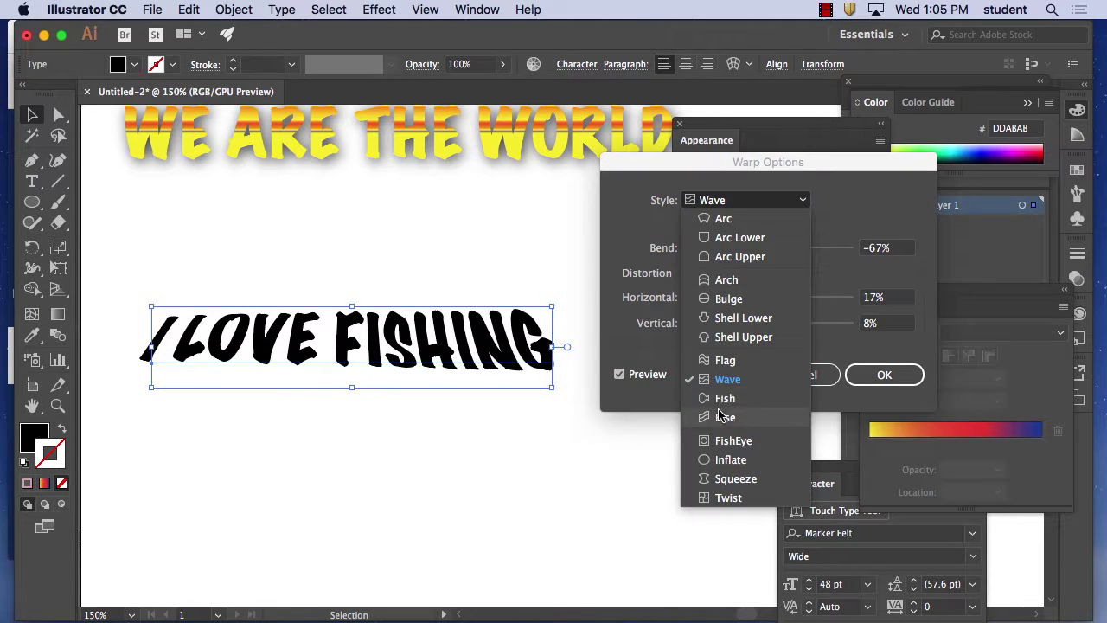
click(725, 397)
click(749, 206)
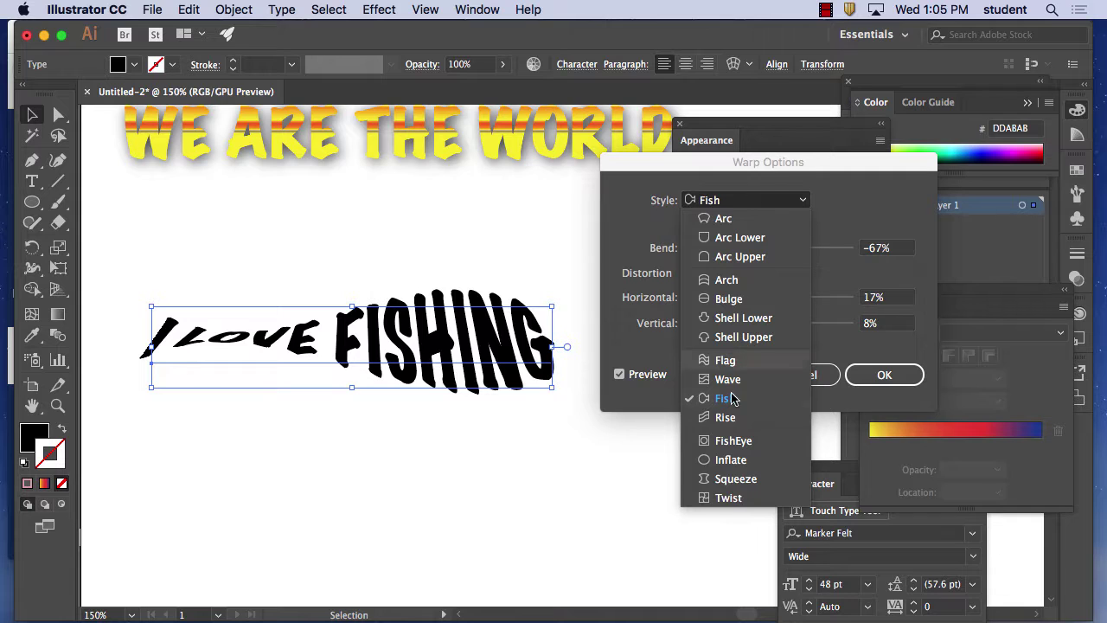
click(726, 415)
click(769, 204)
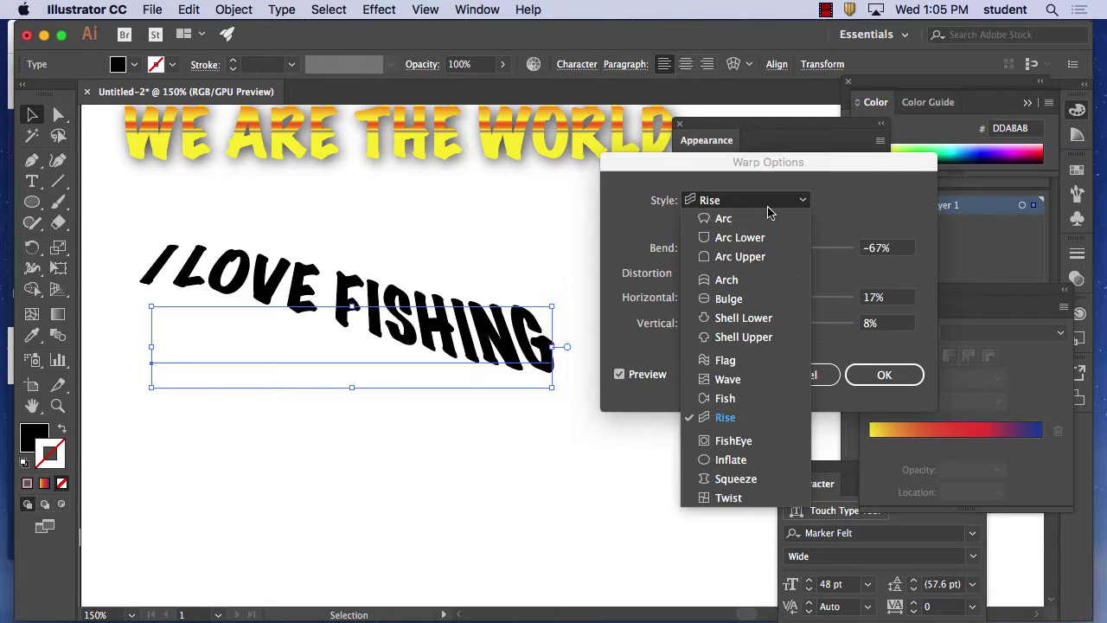
click(728, 440)
click(758, 202)
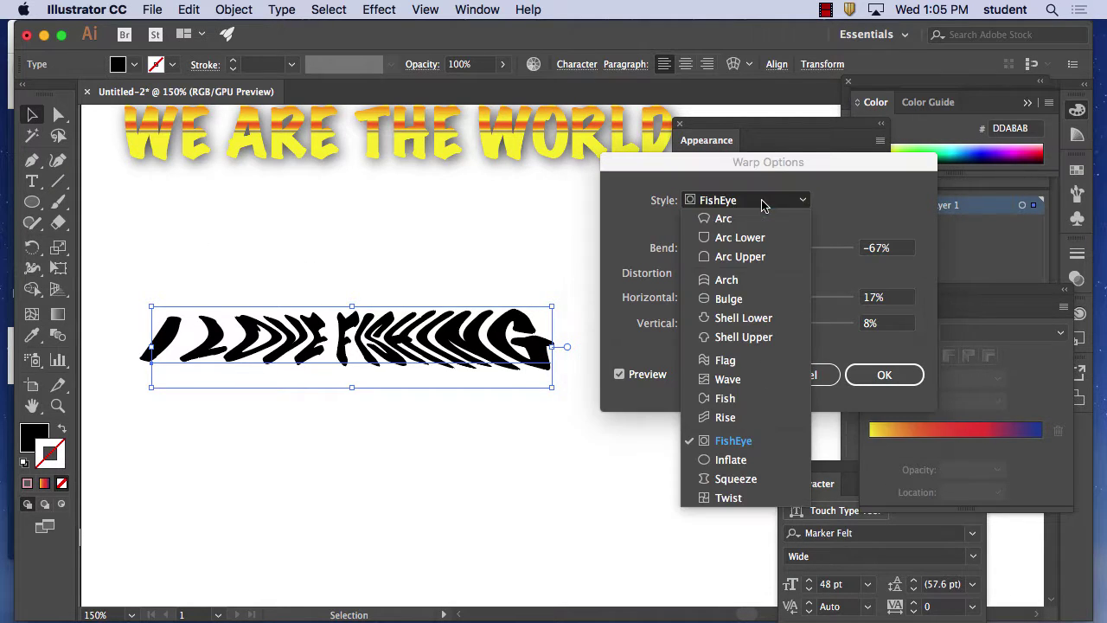
click(742, 459)
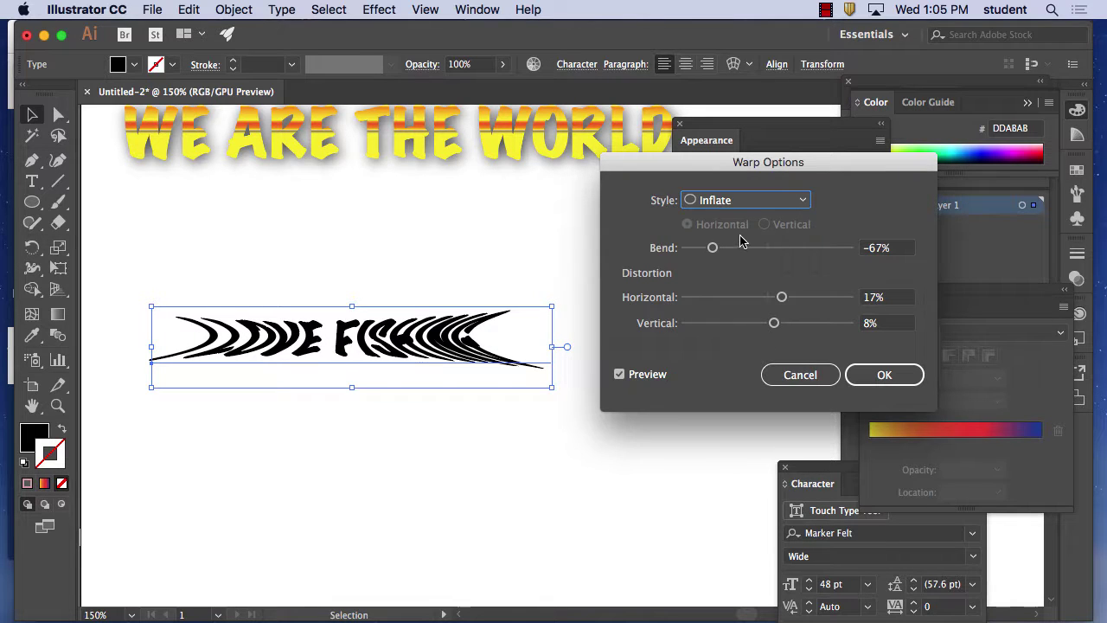
click(754, 204)
click(735, 478)
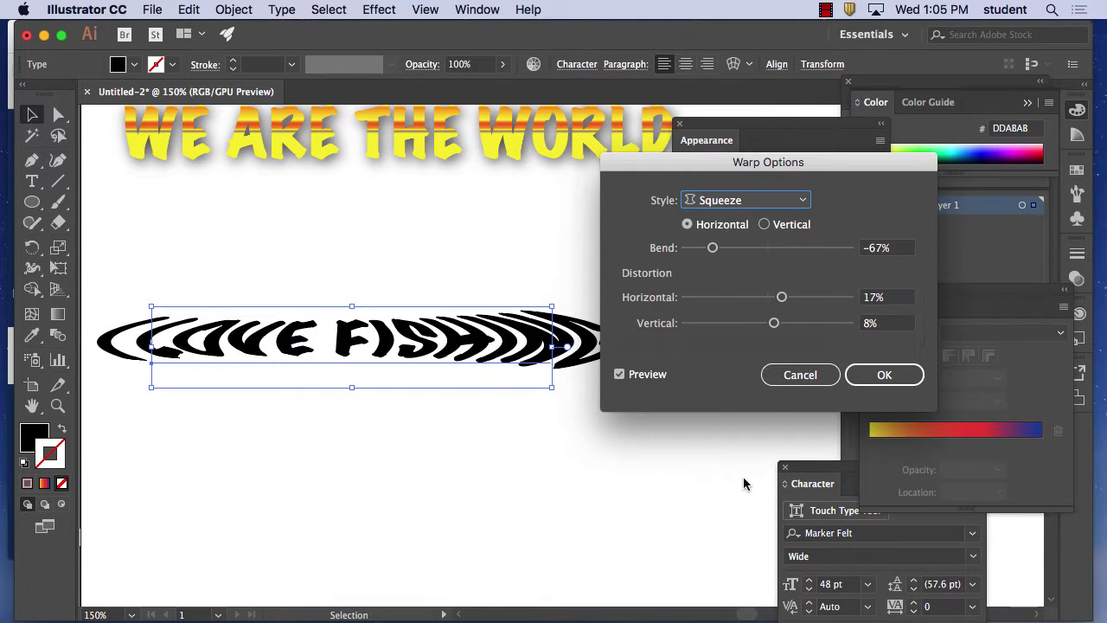
click(741, 205)
click(735, 497)
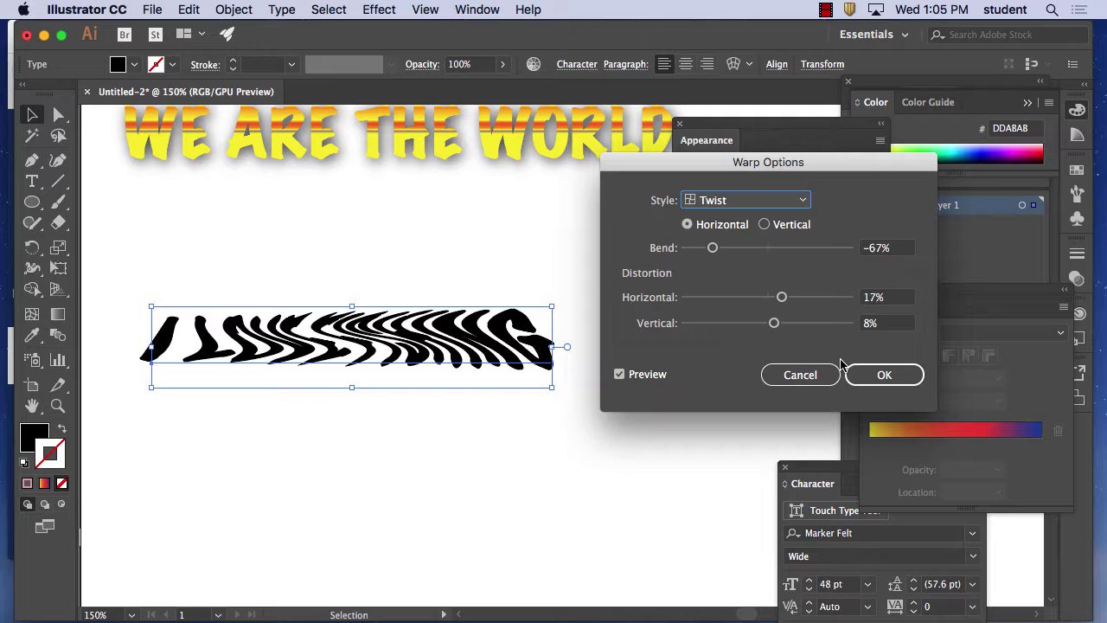
click(812, 376)
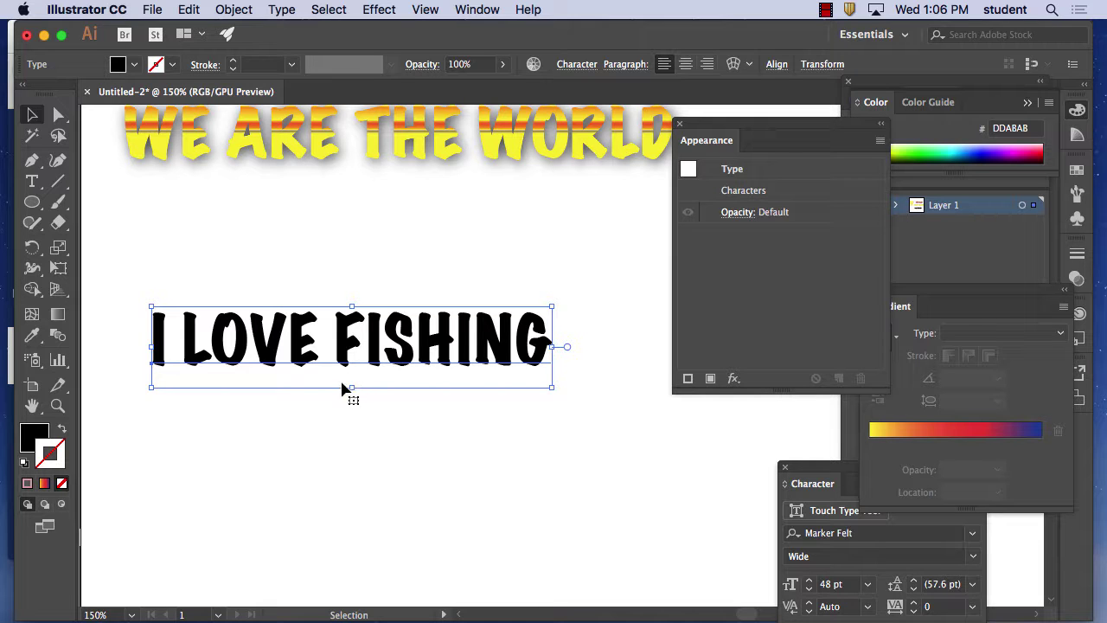
- Stretch the I LOVE FISHING text taller, then undo it back to 48 pt
drag(351, 387, 336, 557)
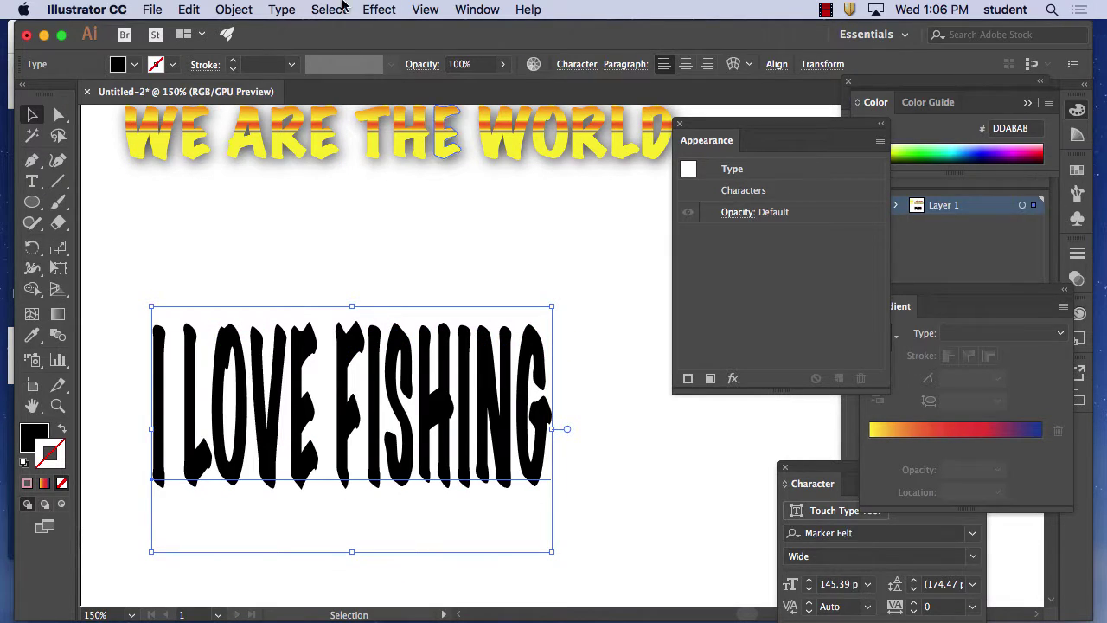
click(188, 10)
click(189, 32)
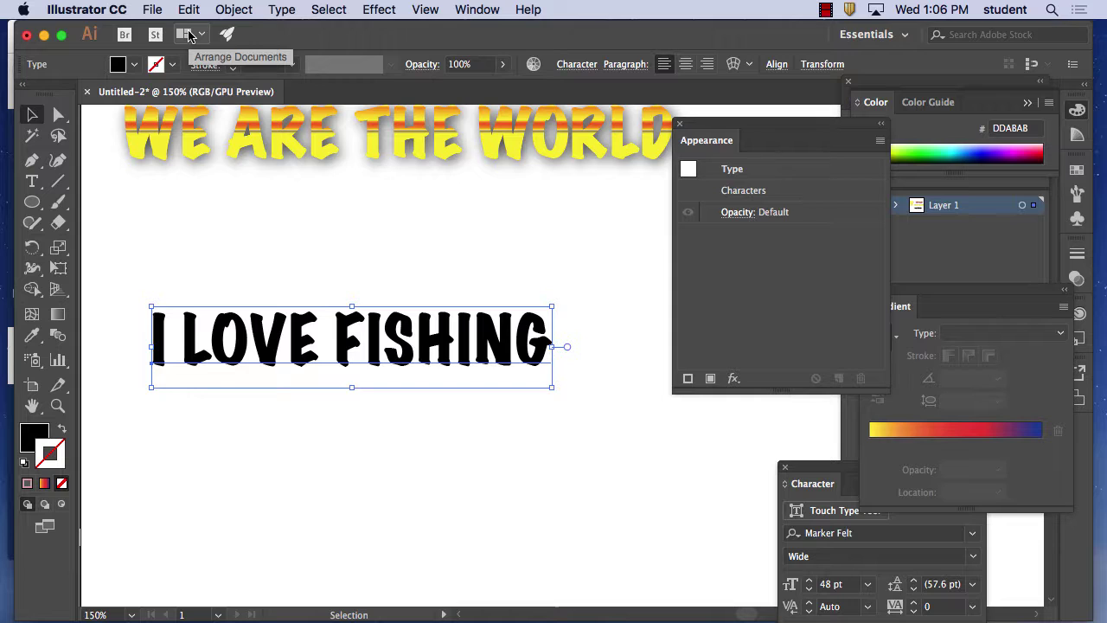
click(279, 10)
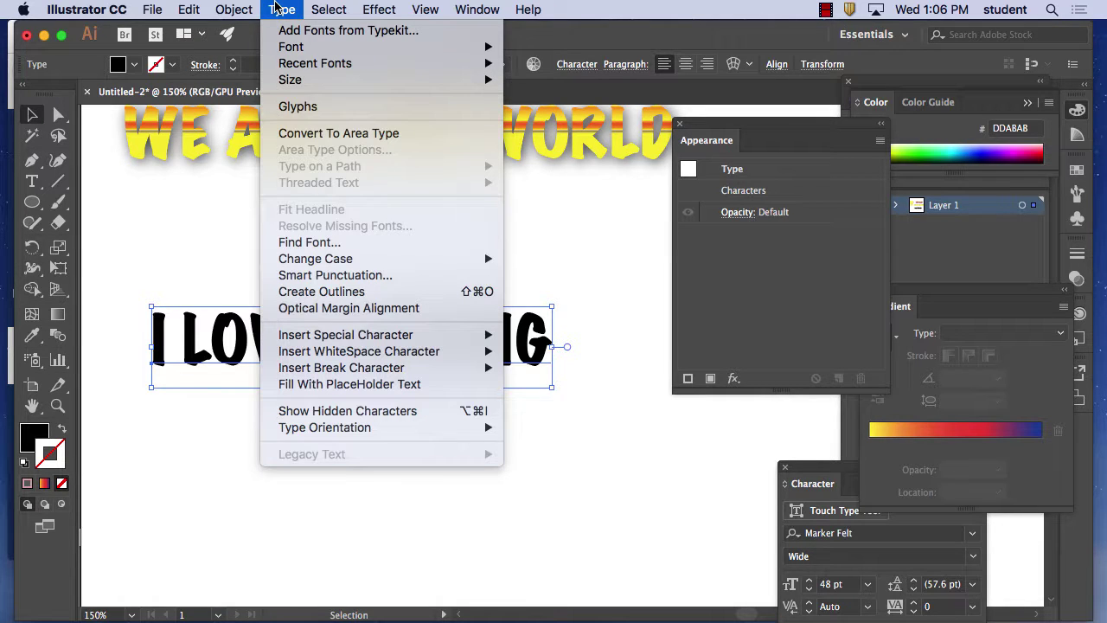
- Convert I LOVE FISHING to outlines and drag its letters' bottom anchors downward
click(343, 295)
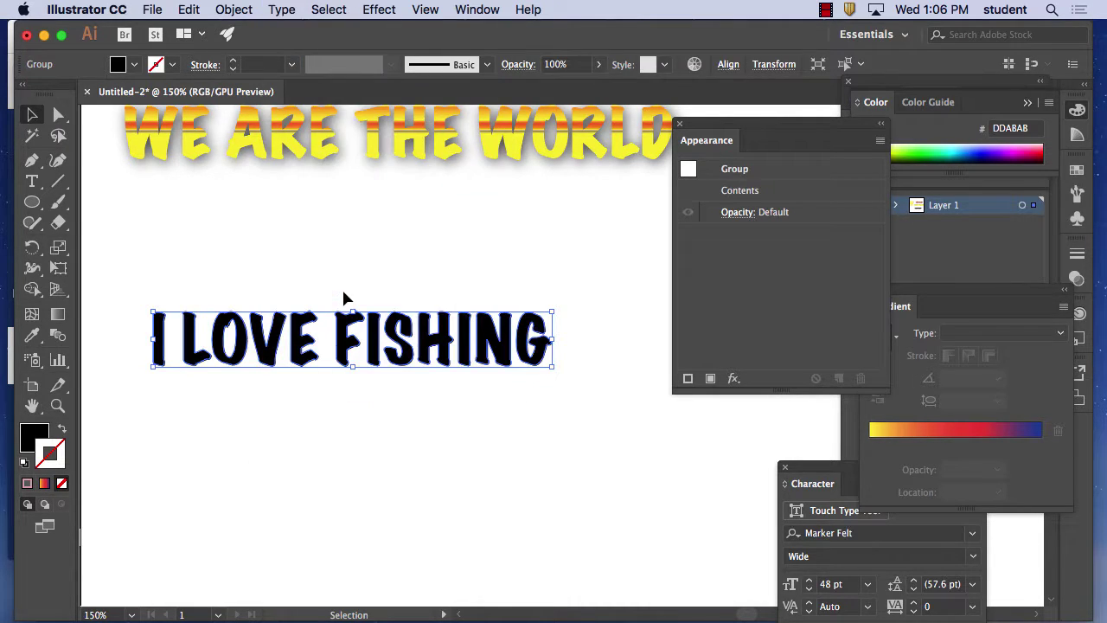
click(59, 115)
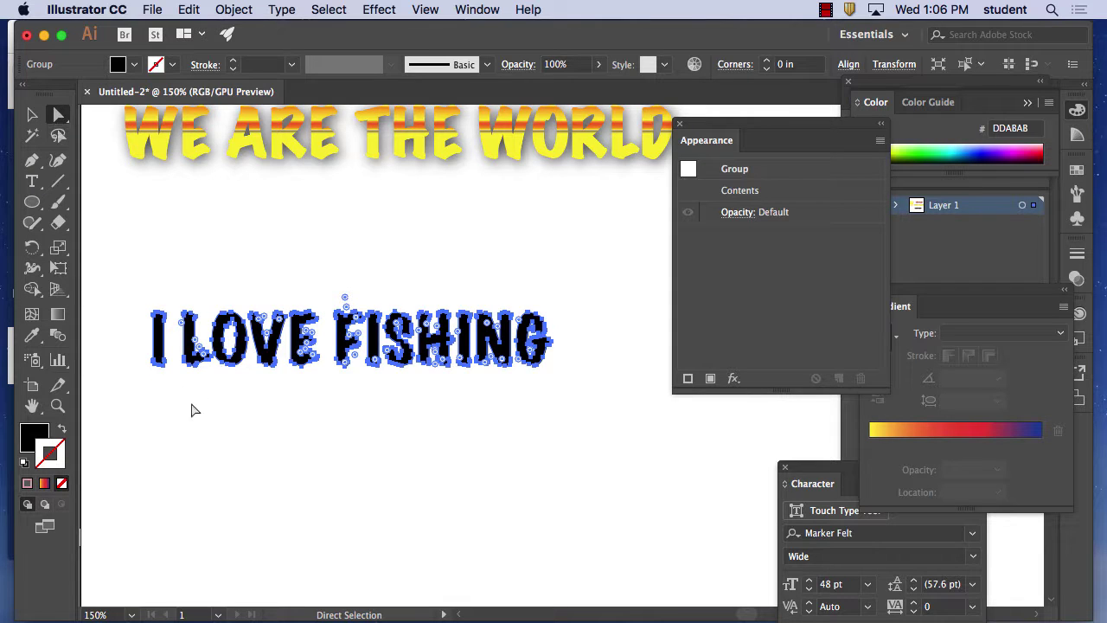
click(137, 358)
drag(134, 350, 584, 394)
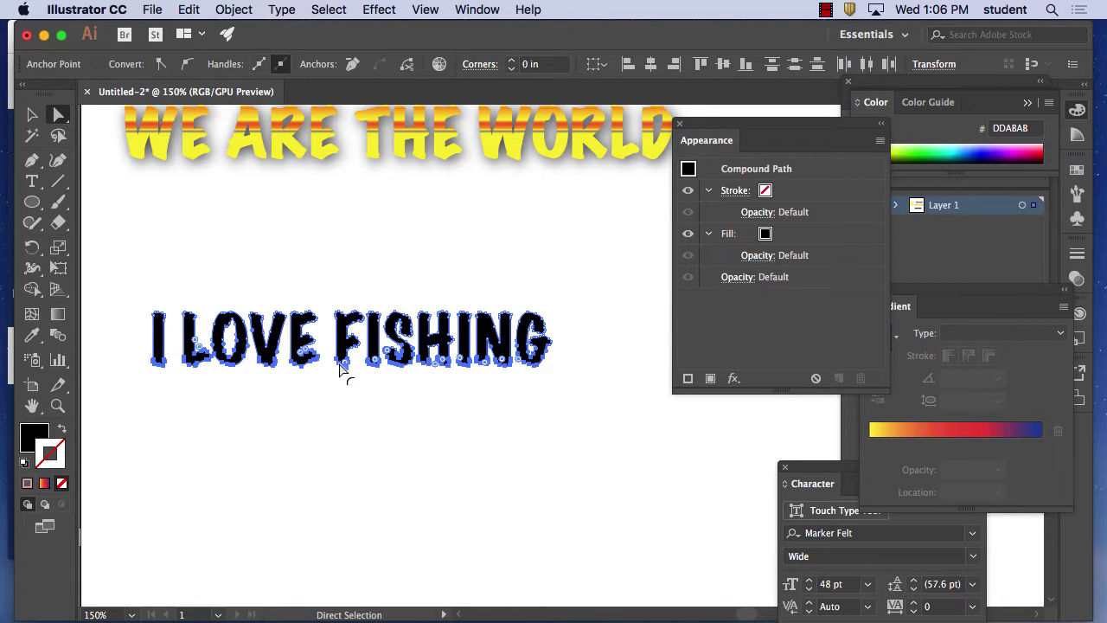
click(145, 358)
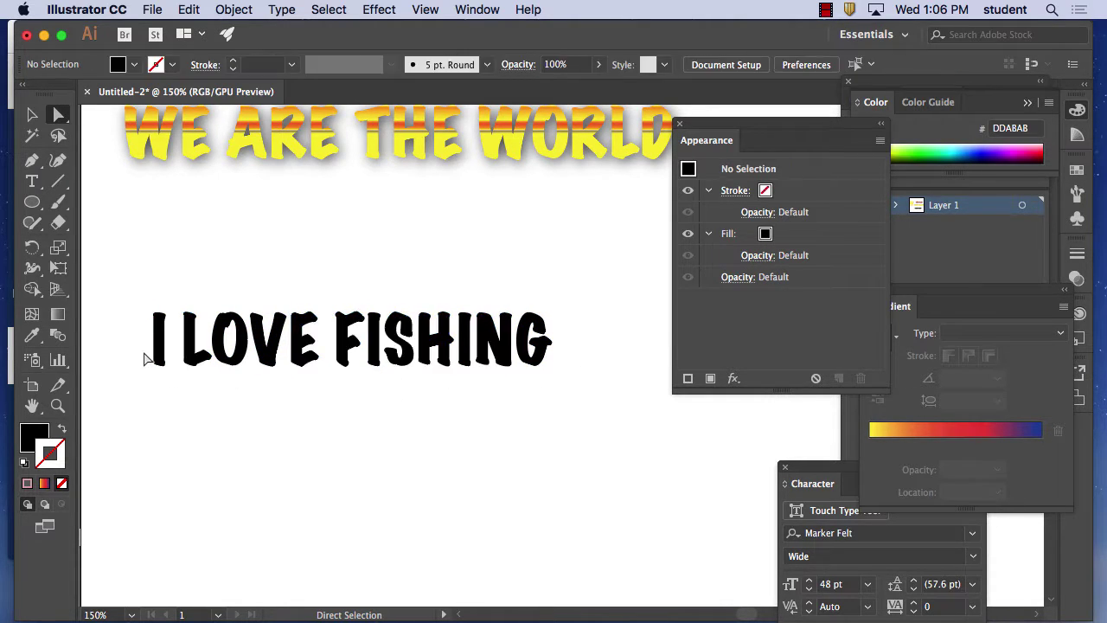
drag(145, 358, 588, 407)
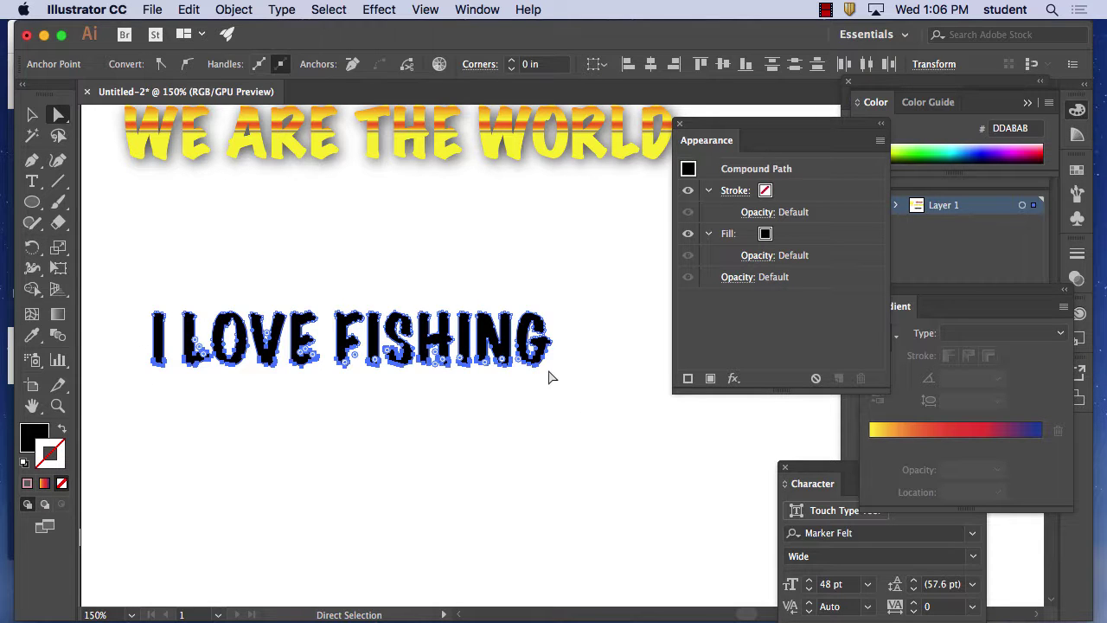
drag(534, 364, 537, 444)
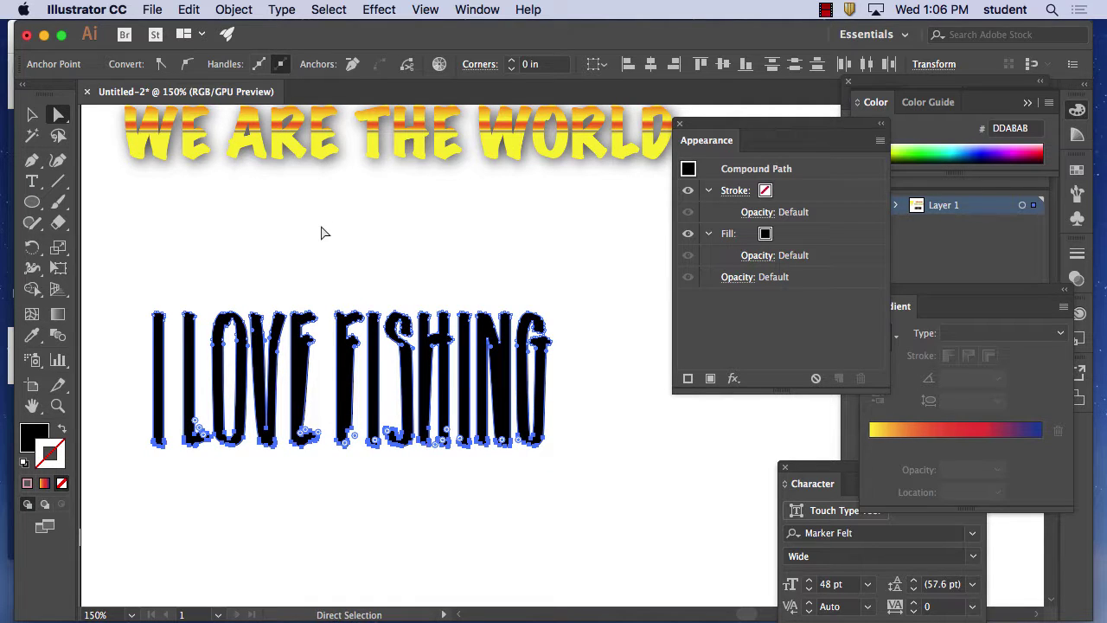
- Undo that anchor move, reselect the bottom anchors and pull them down again
click(188, 10)
click(192, 29)
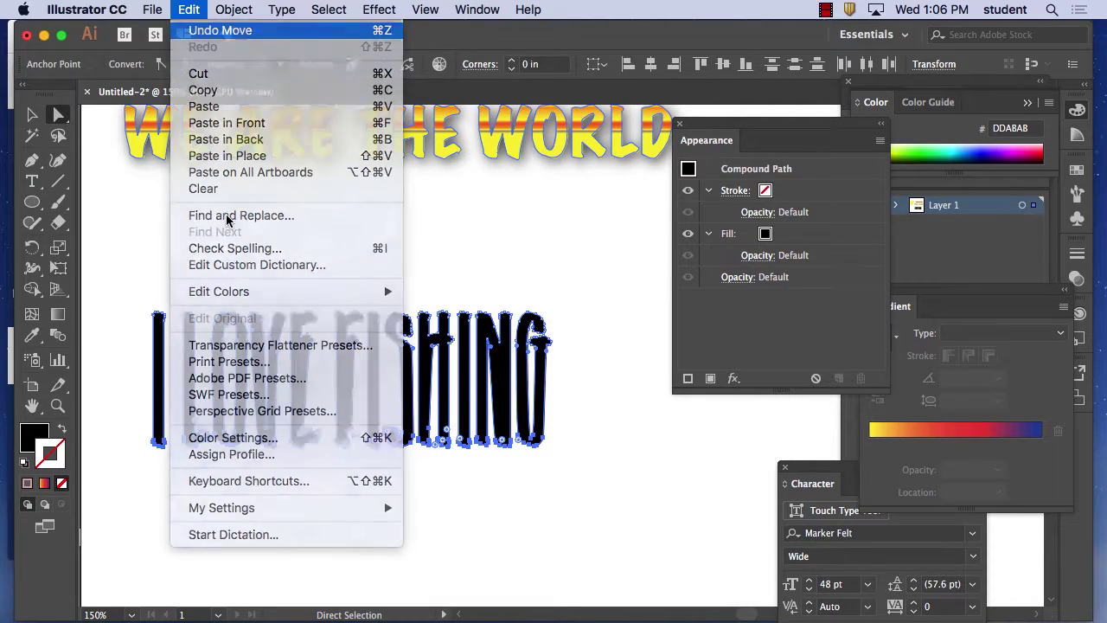
click(171, 379)
drag(141, 360, 595, 393)
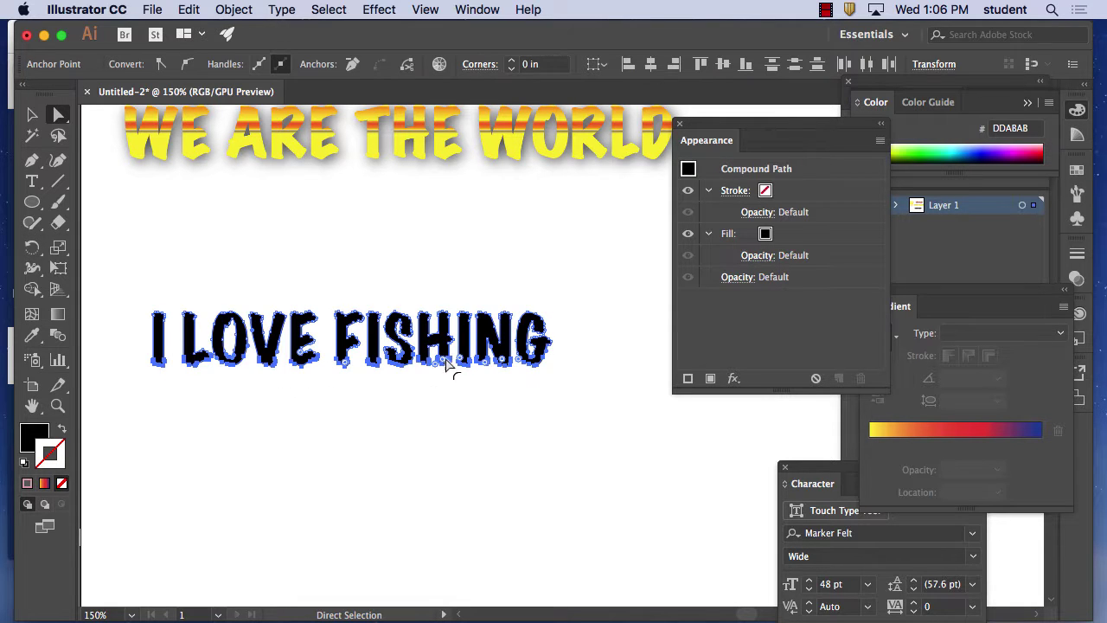
drag(430, 366, 423, 403)
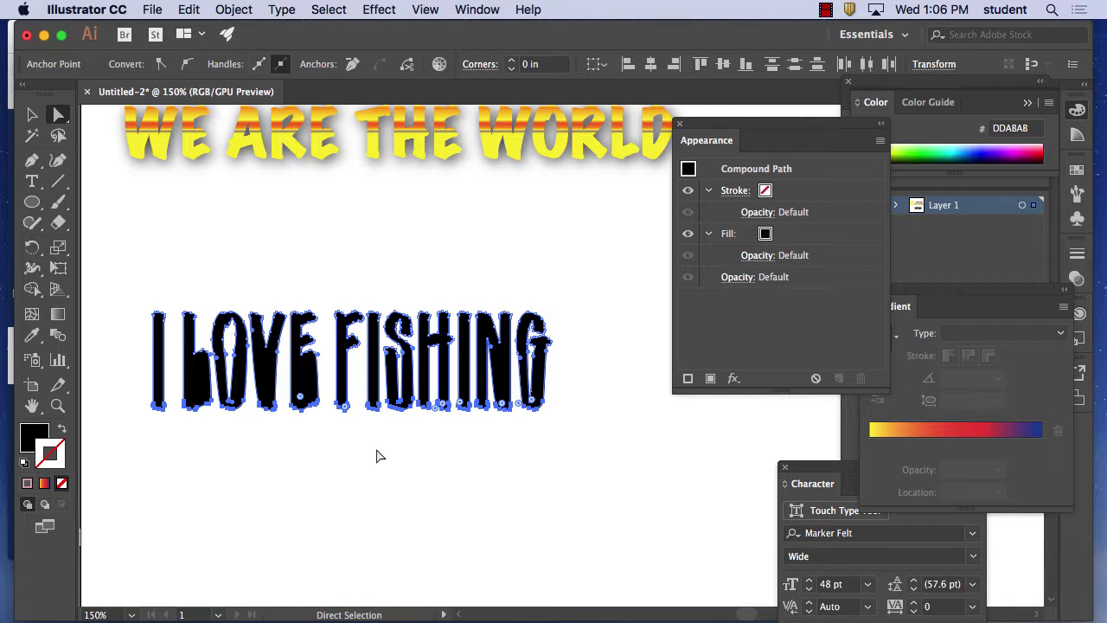
click(375, 482)
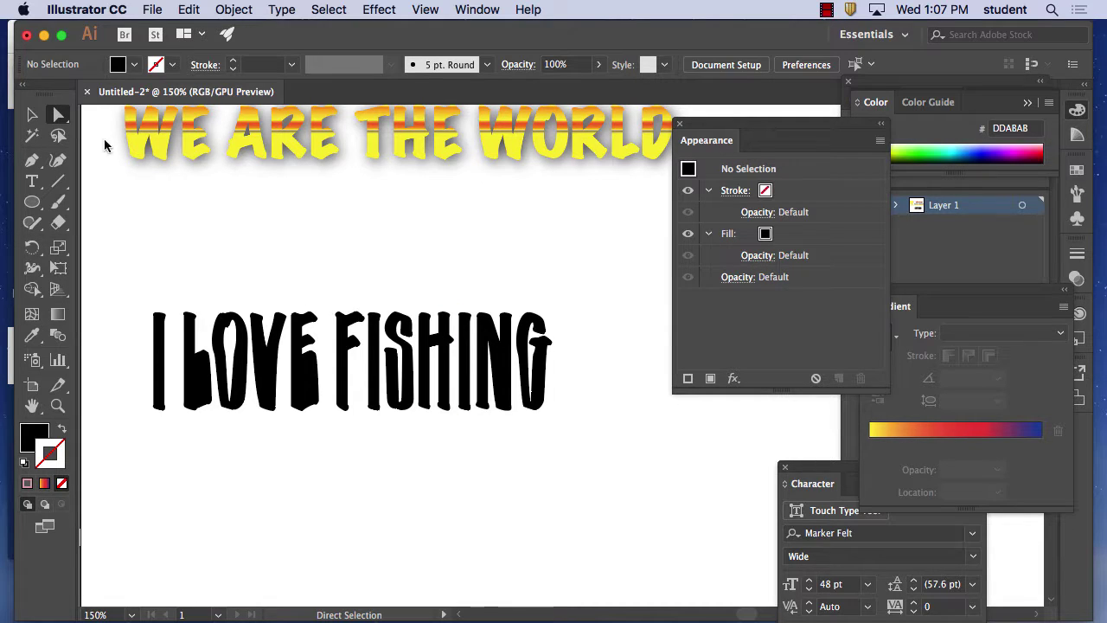
click(26, 113)
click(351, 359)
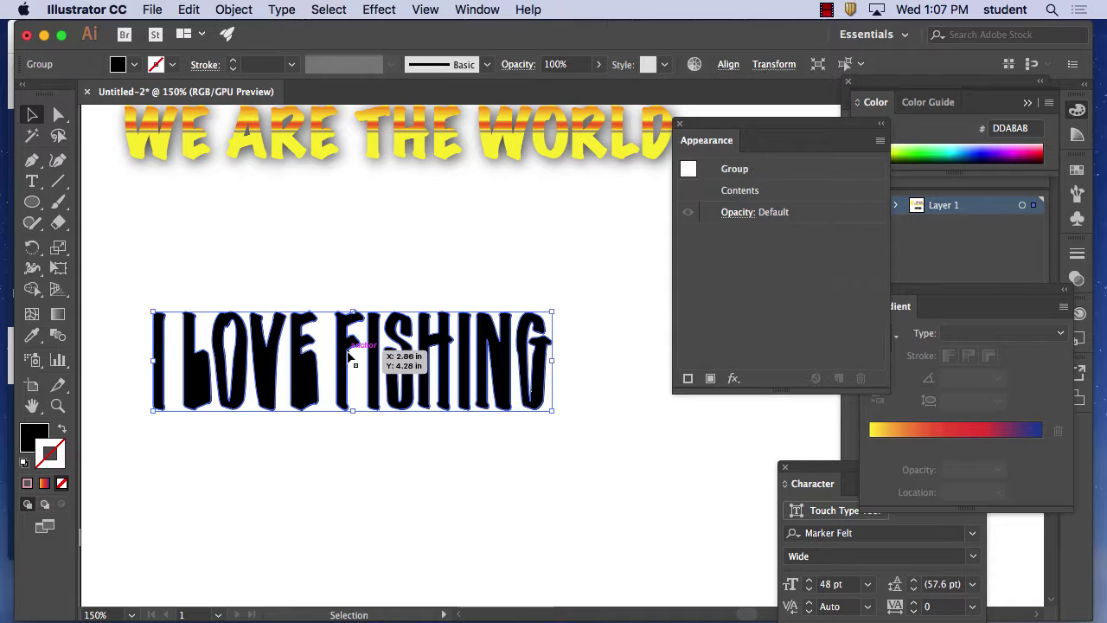
click(358, 230)
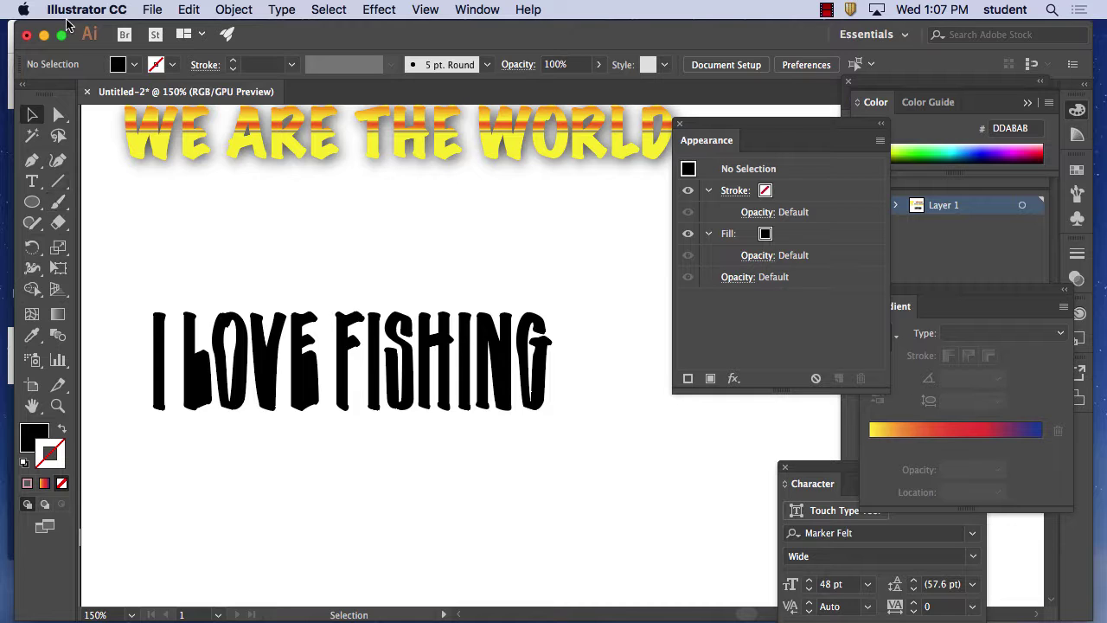
mouse_move(548, 600)
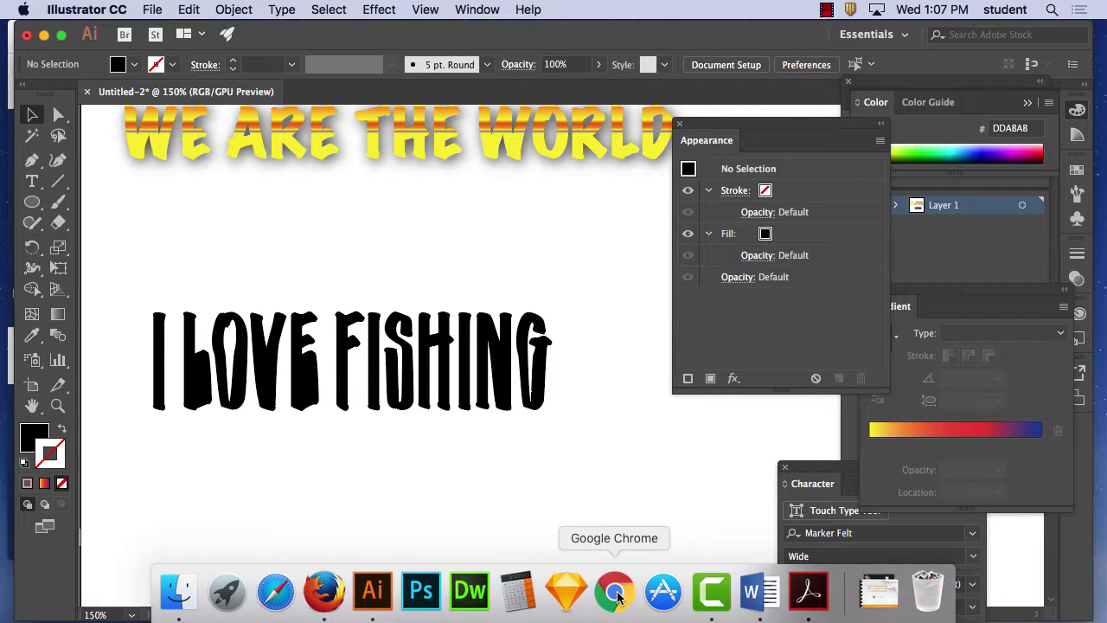
- Switch to Firefox and open google.com in a new tab
click(324, 593)
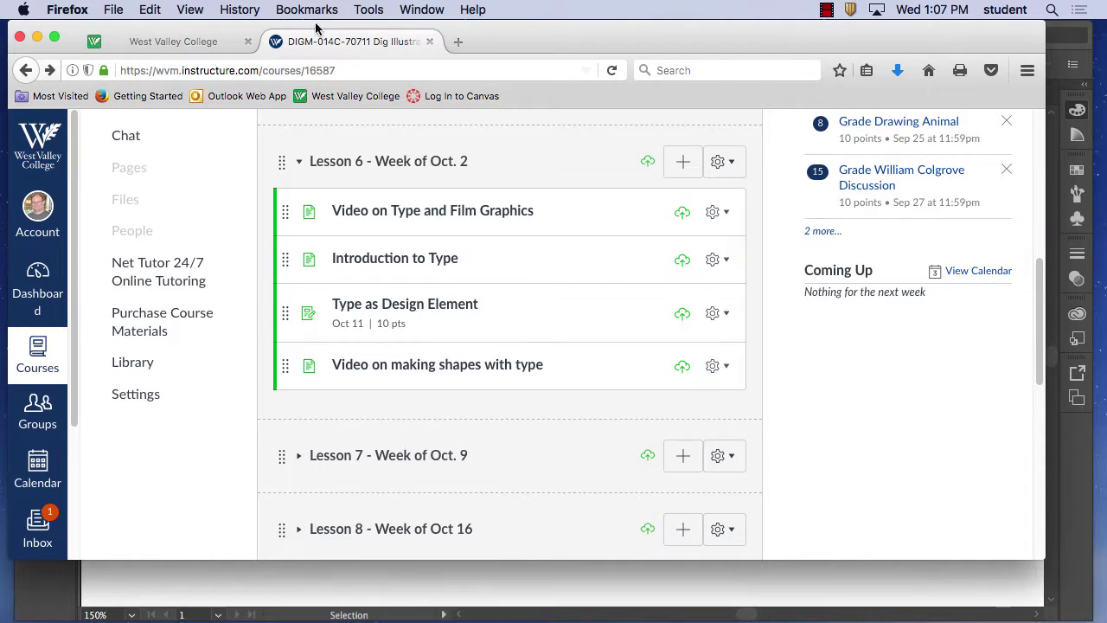
click(115, 9)
click(134, 23)
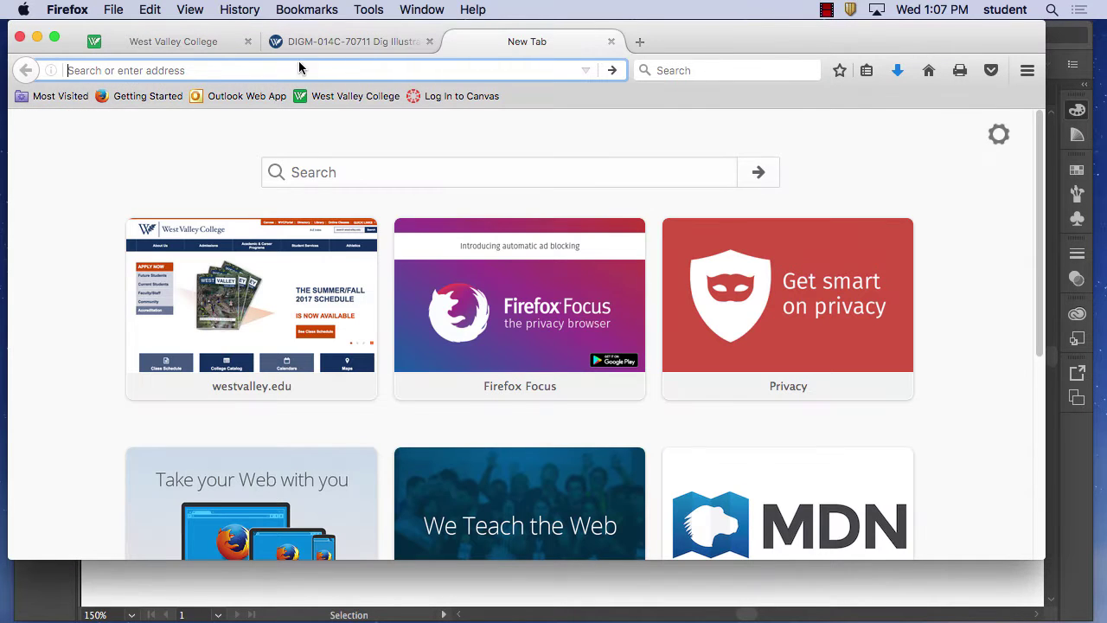
text(google.com)
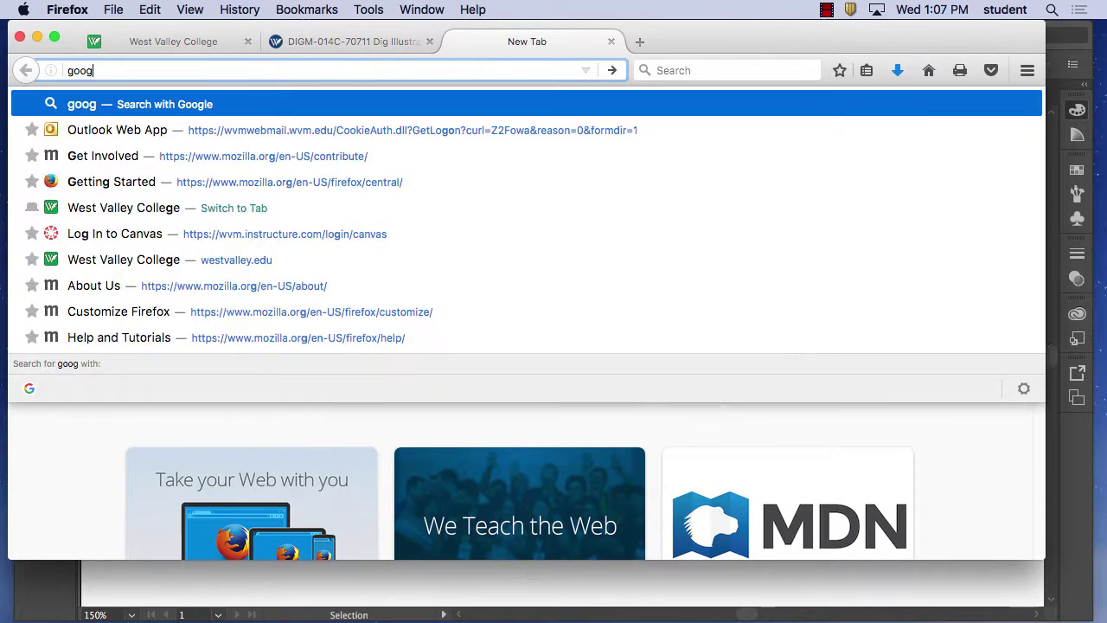
key(Return)
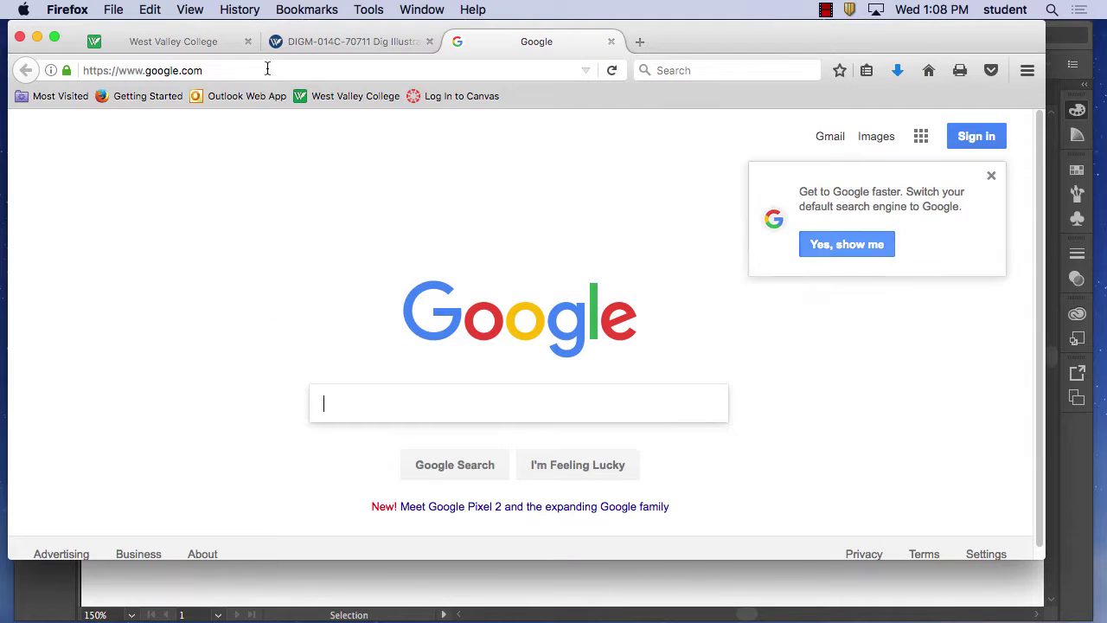
- Search Google Images for 'Bass'
click(876, 137)
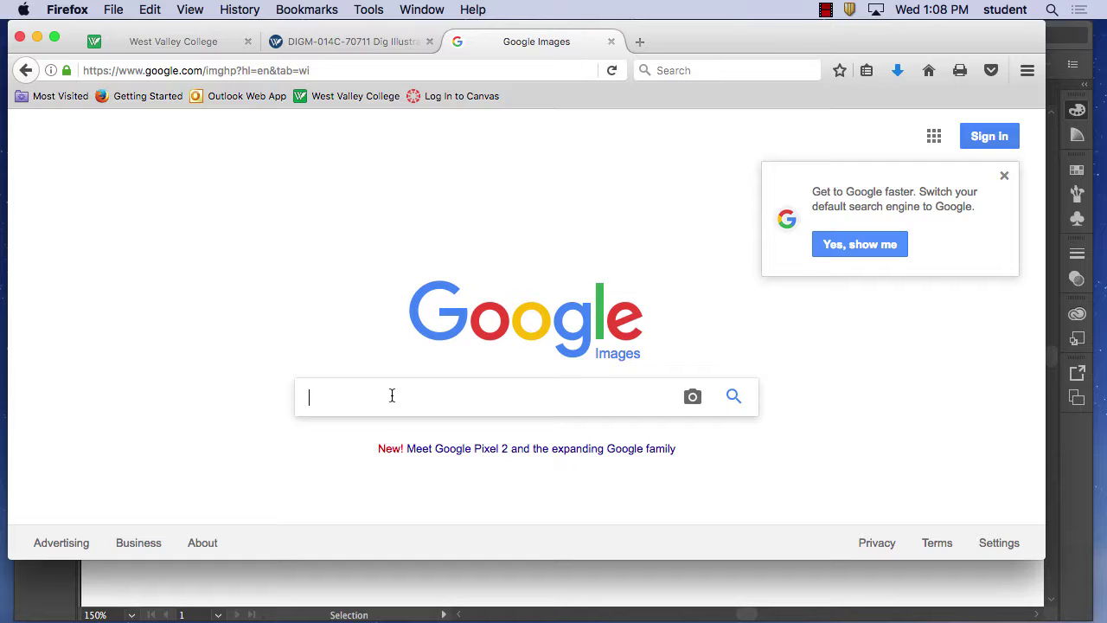
text(Basd)
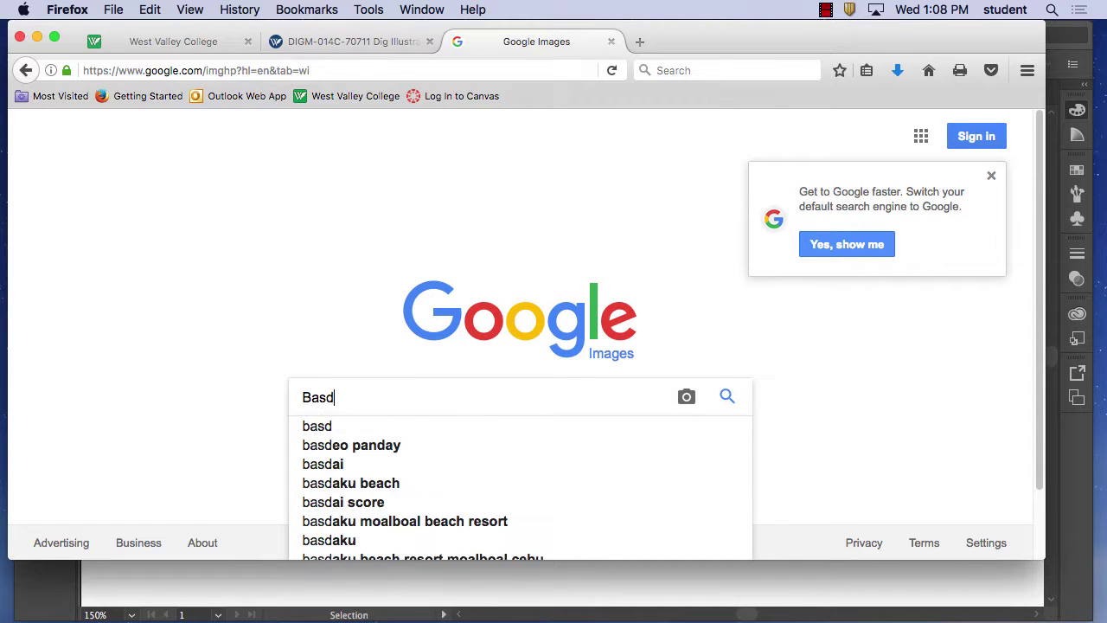
key(BackSpace)
text(s)
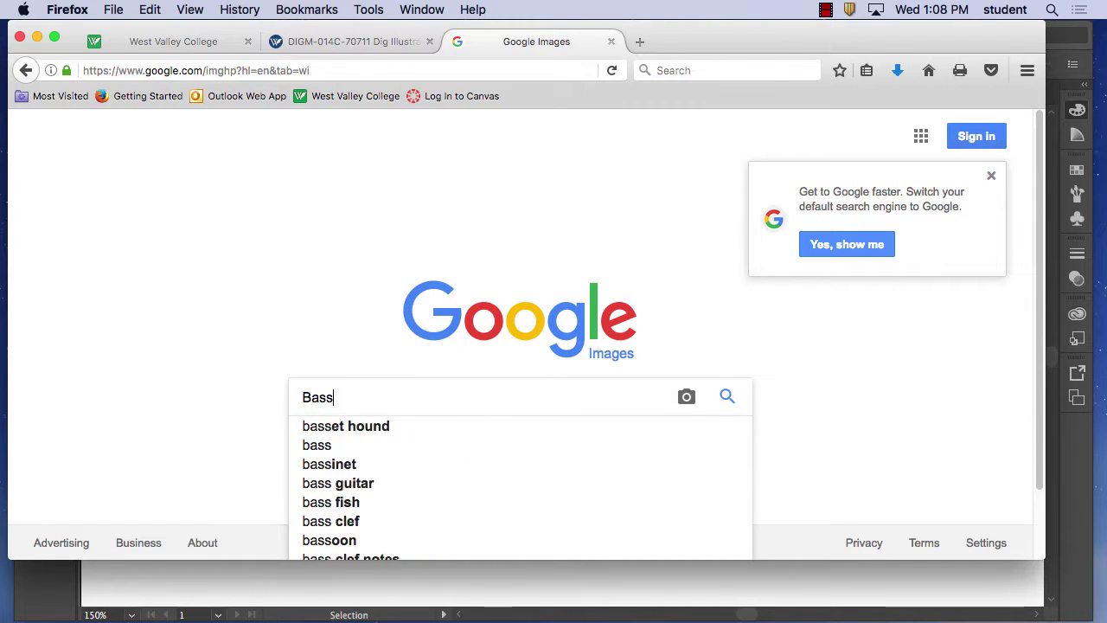
key(Return)
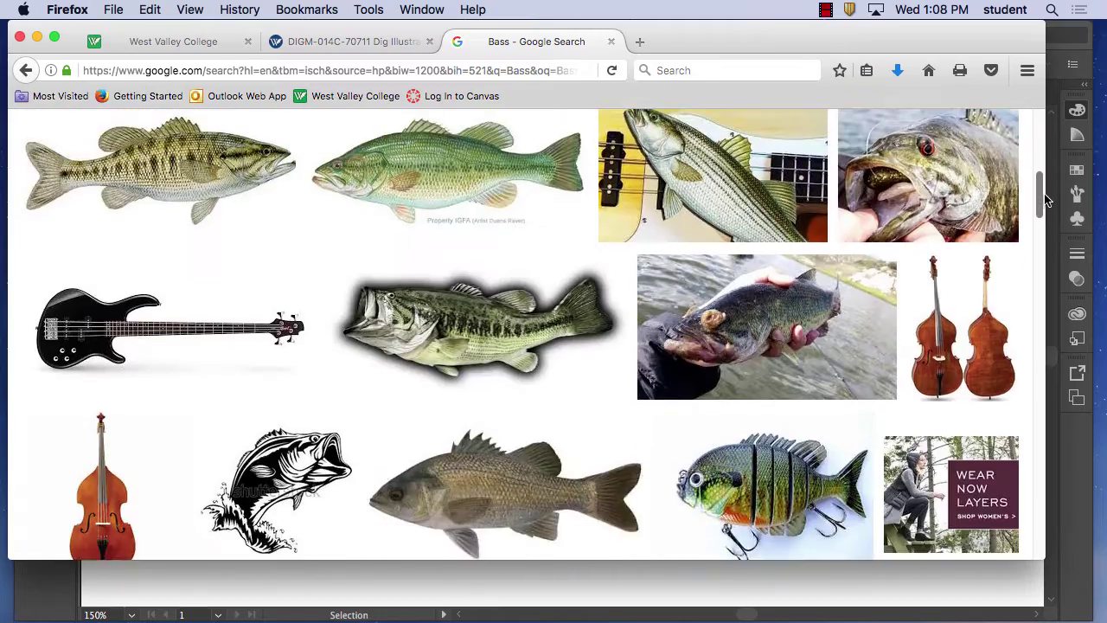
- Copy the Guadalupe Bass image from the results and return to Illustrator
mouse_move(1040, 141)
mouse_down()
mouse_move(1040, 195)
mouse_move(1040, 162)
mouse_up()
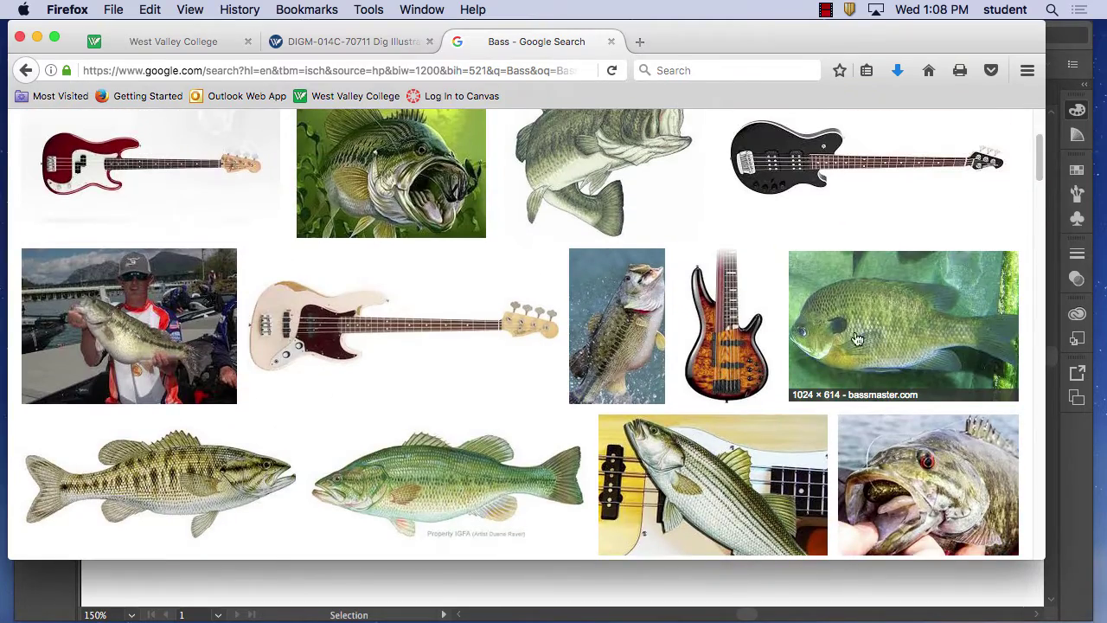
click(180, 472)
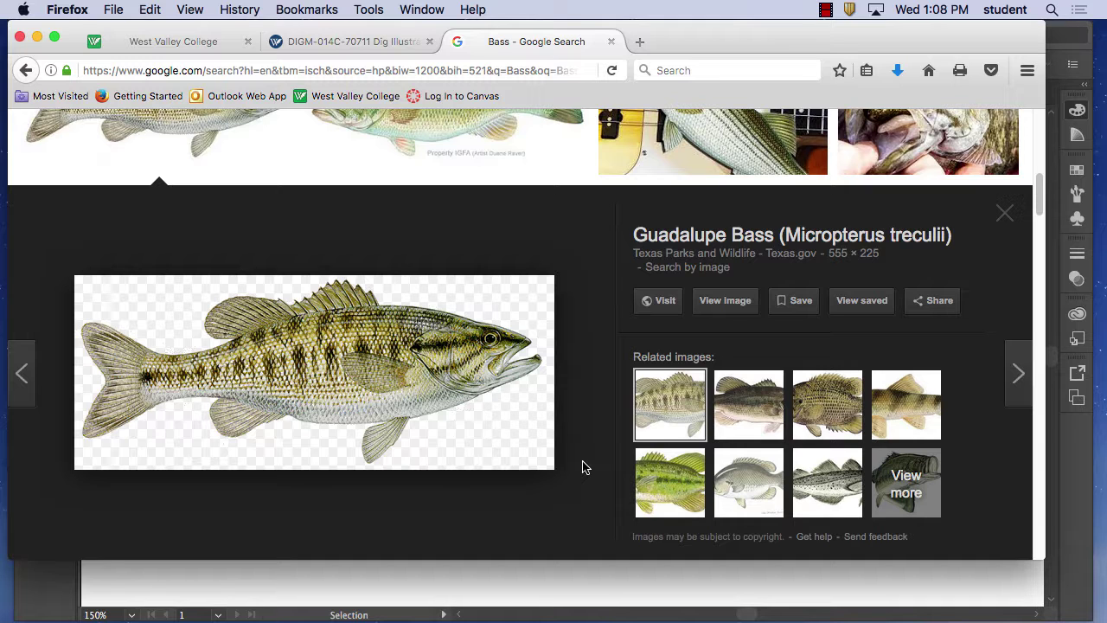
right_click(335, 336)
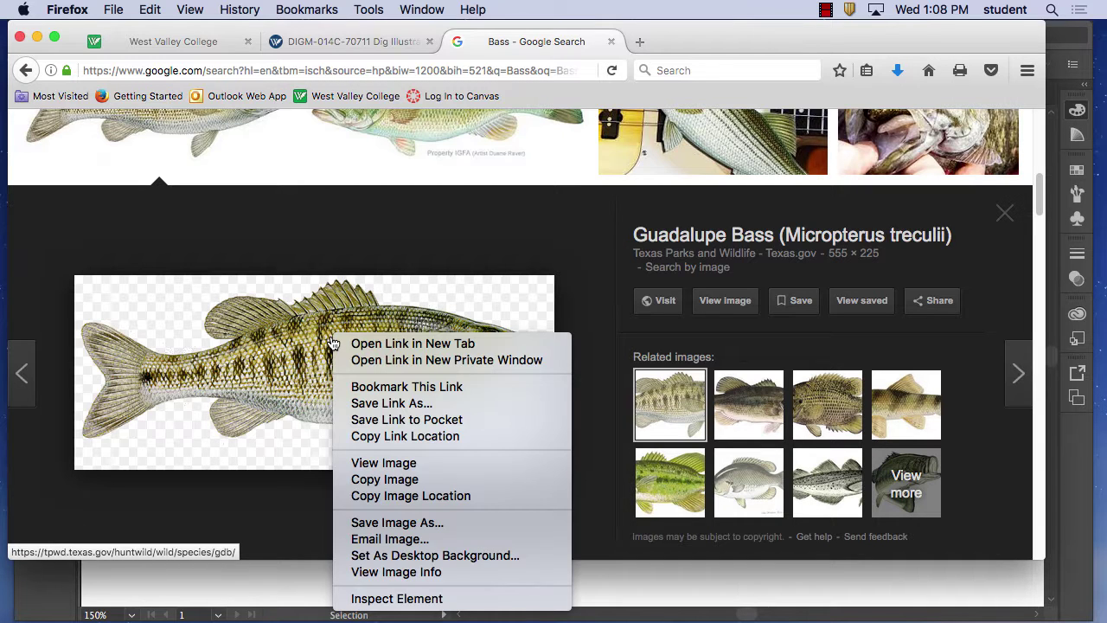
click(399, 484)
mouse_move(411, 597)
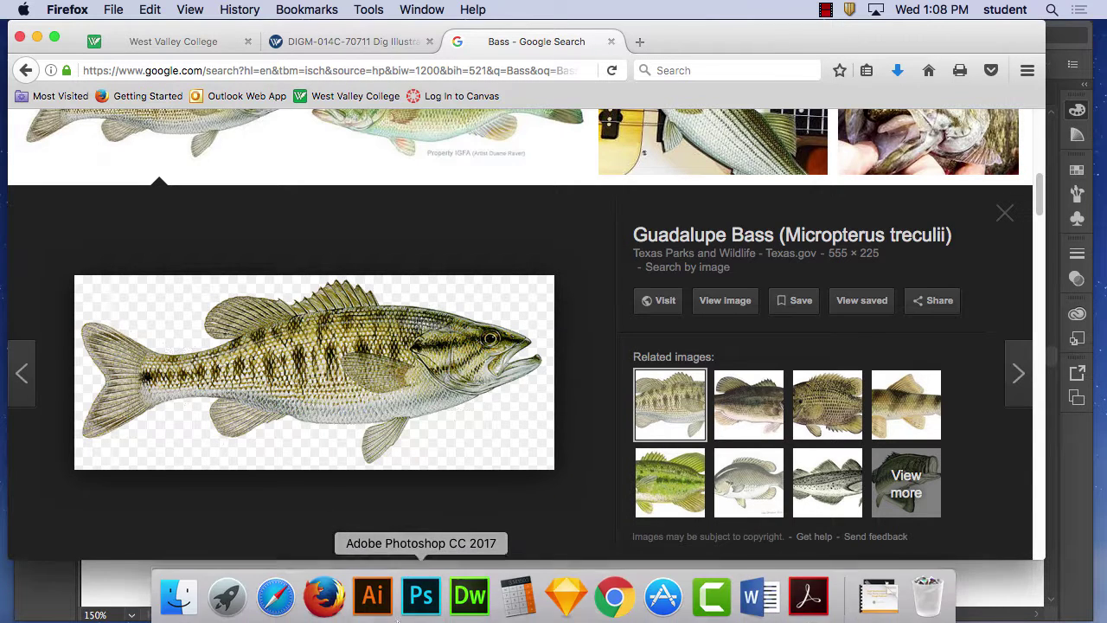
click(372, 593)
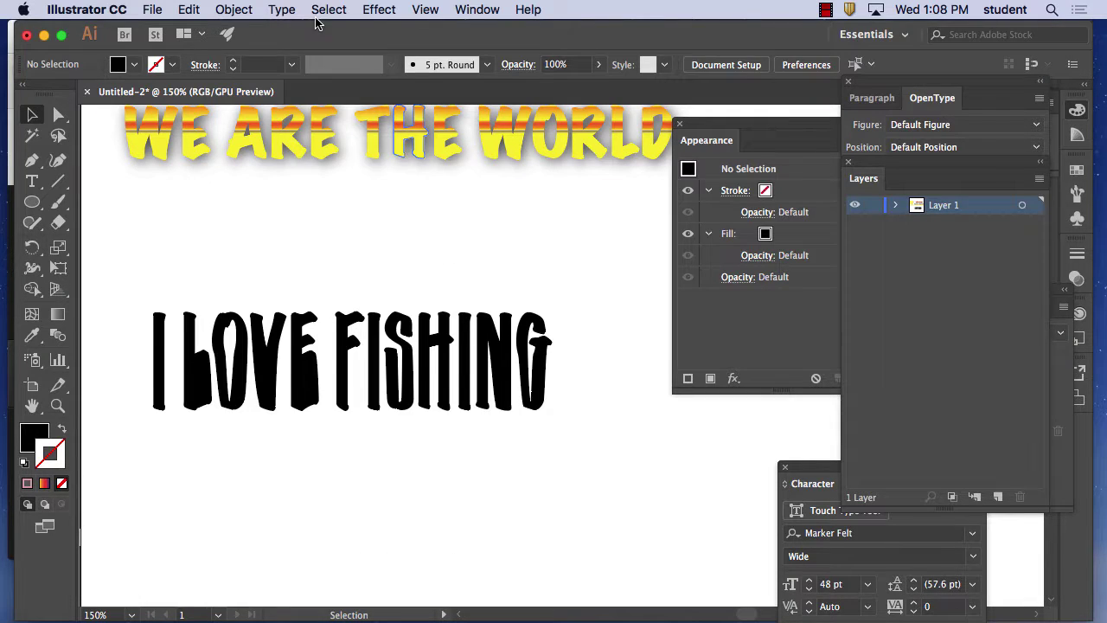
- Paste the bass image, shrink it, and move it left and below the text
click(189, 10)
click(199, 104)
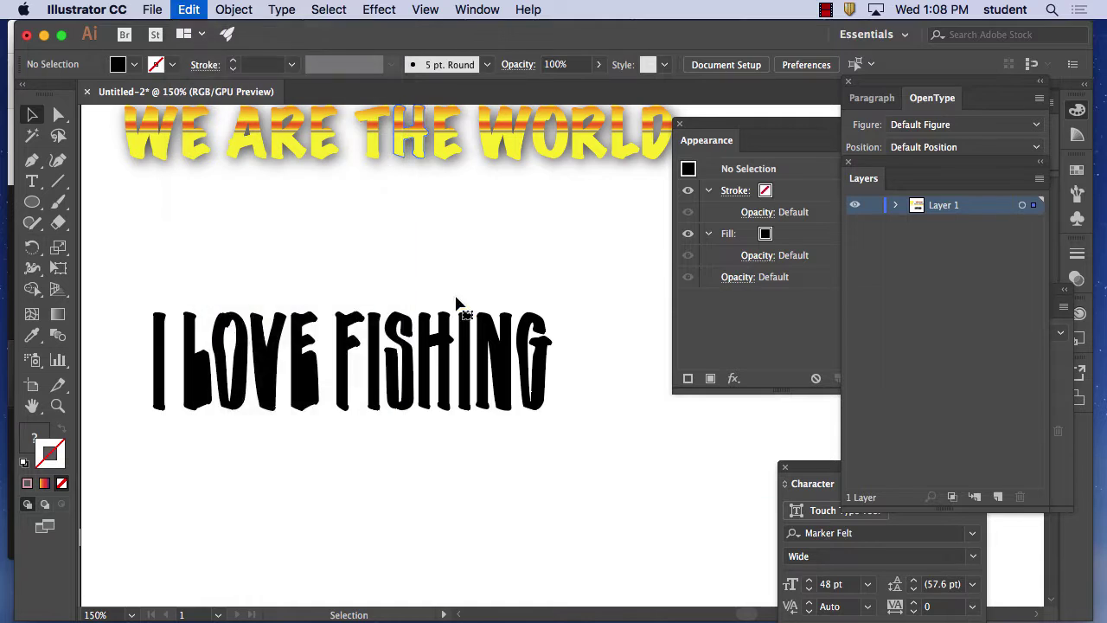
drag(547, 356, 463, 380)
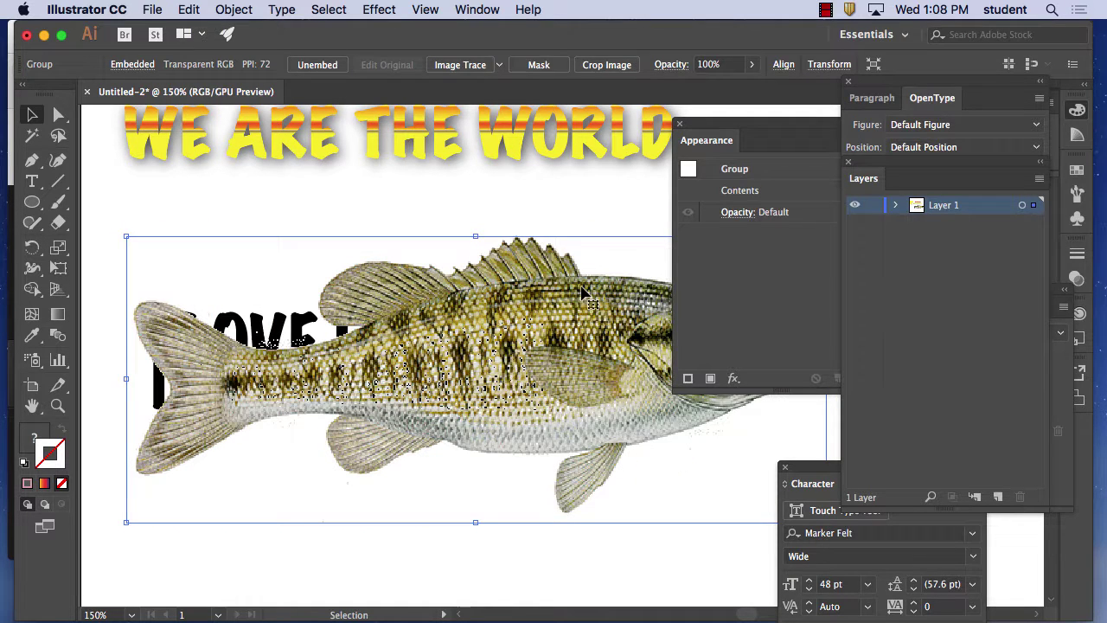
drag(126, 235, 238, 281)
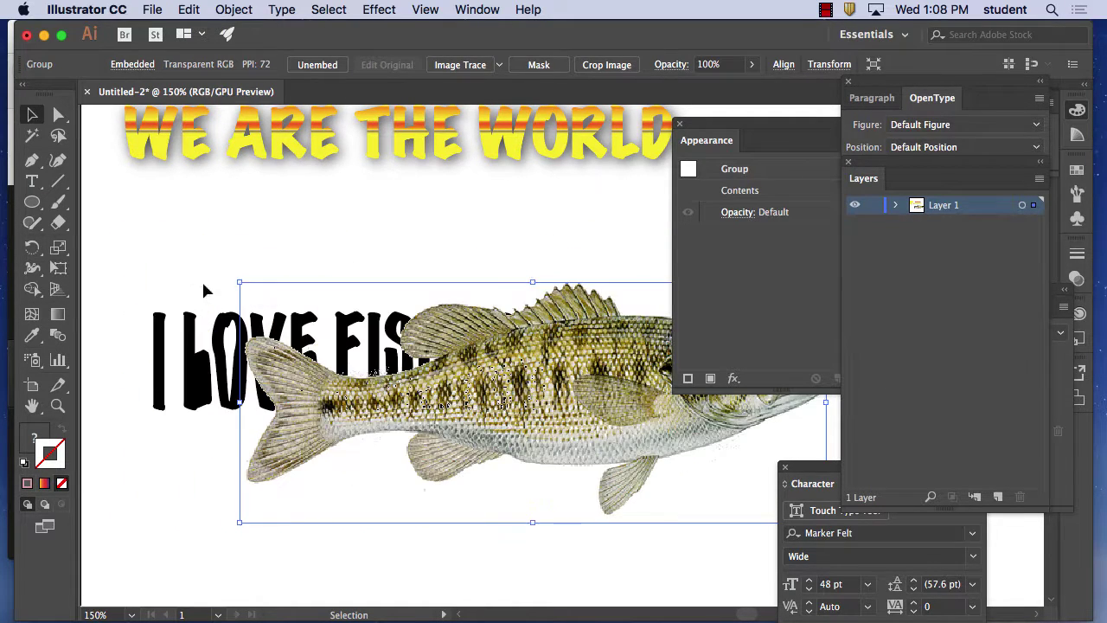
drag(398, 366, 277, 361)
drag(381, 365, 309, 352)
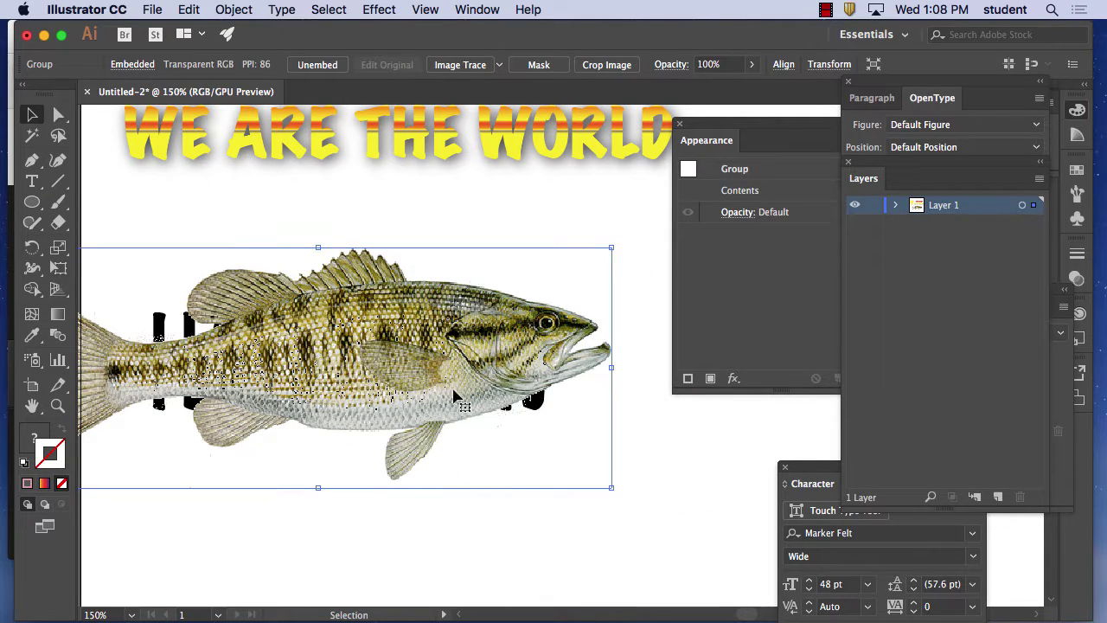
drag(427, 349, 458, 451)
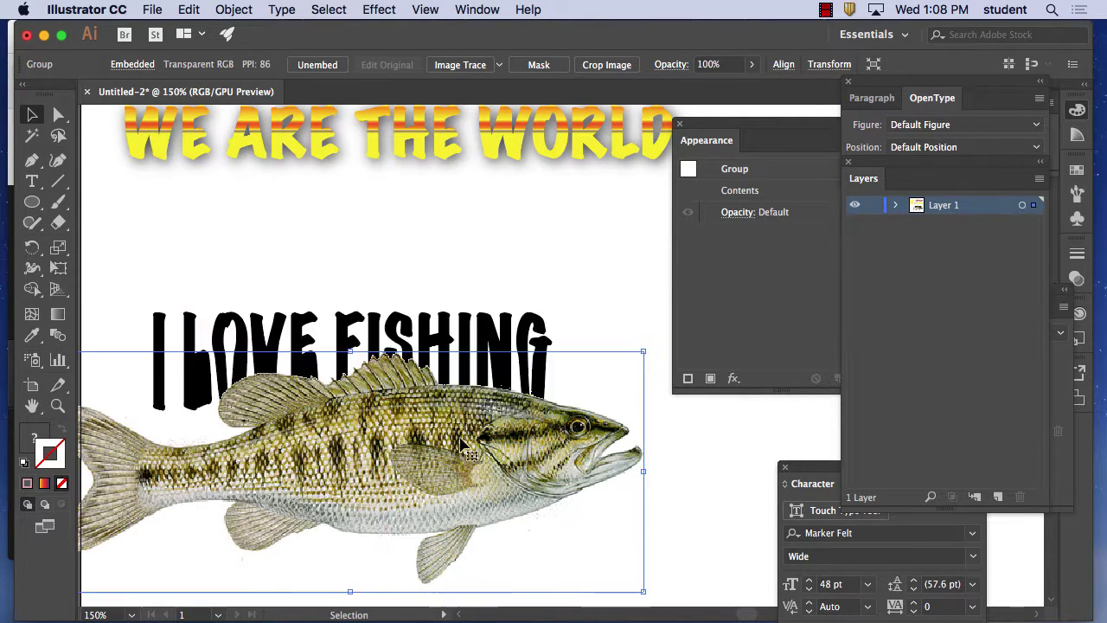
- Enlarge the I LOVE FISHING text and bring the fish image to the front
click(441, 337)
drag(552, 312, 636, 230)
mouse_move(506, 366)
mouse_down()
mouse_move(541, 372)
mouse_move(510, 372)
mouse_up()
click(235, 9)
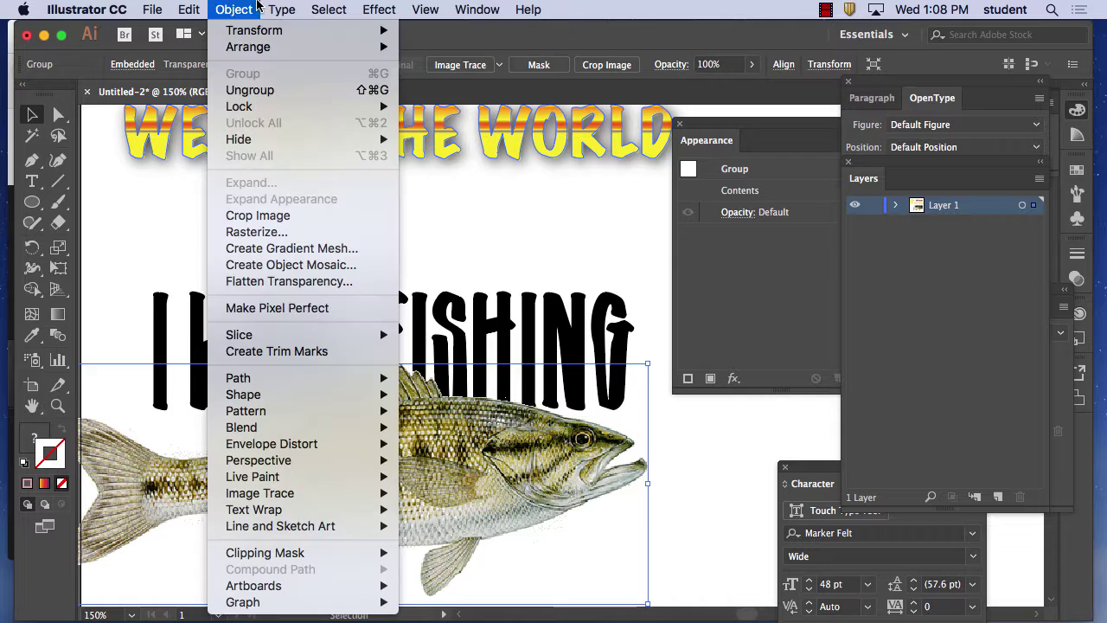
mouse_move(259, 48)
click(471, 40)
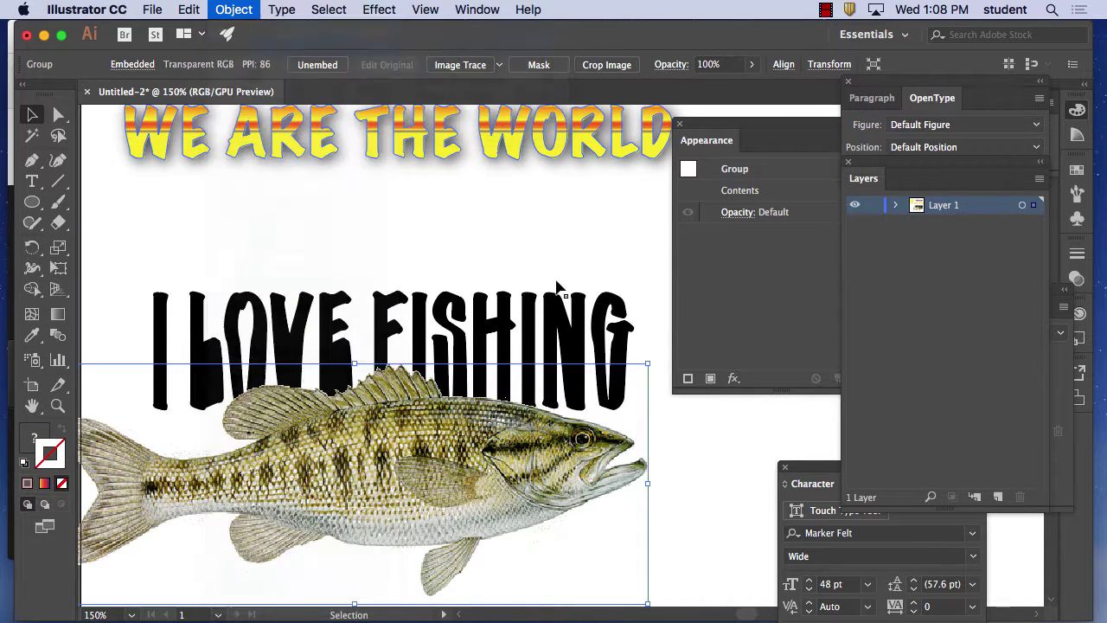
- Bring the I LOVE FISHING text to the front, above the fish
click(568, 295)
click(234, 10)
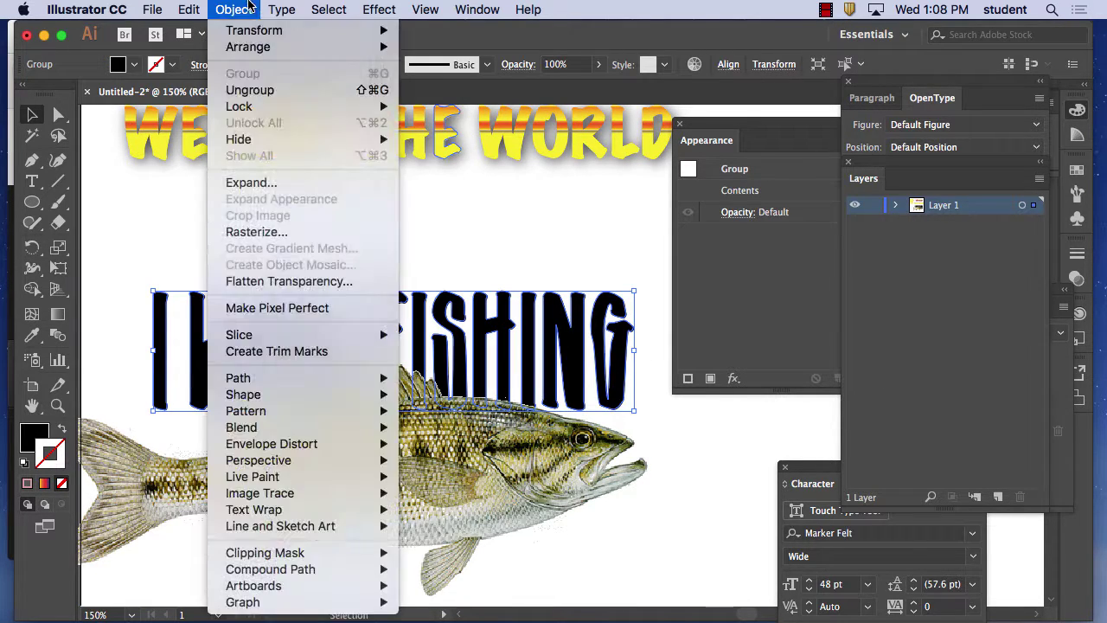
click(235, 9)
click(234, 10)
mouse_move(259, 47)
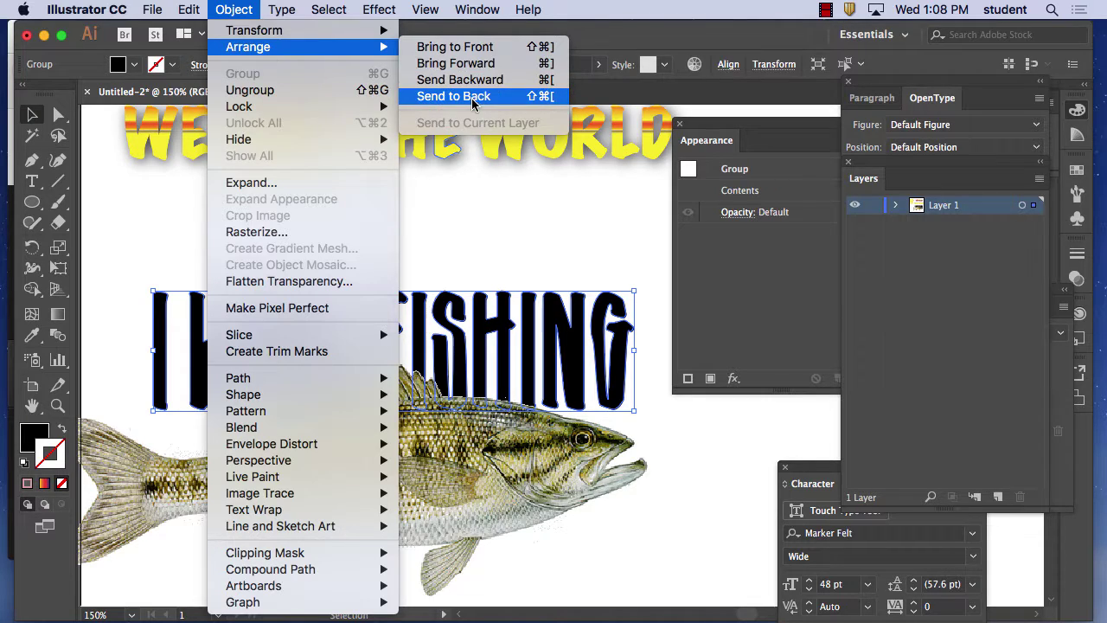
click(472, 48)
- Move the text down over the fish and stretch it wider and taller
drag(463, 361, 426, 477)
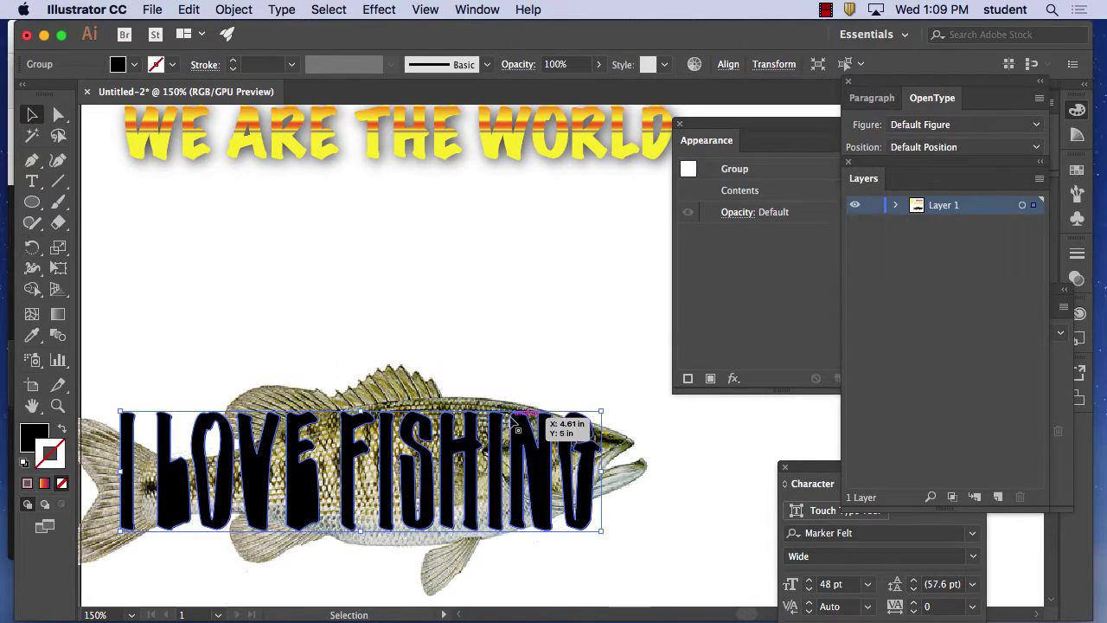
drag(600, 412, 641, 404)
drag(121, 468, 185, 511)
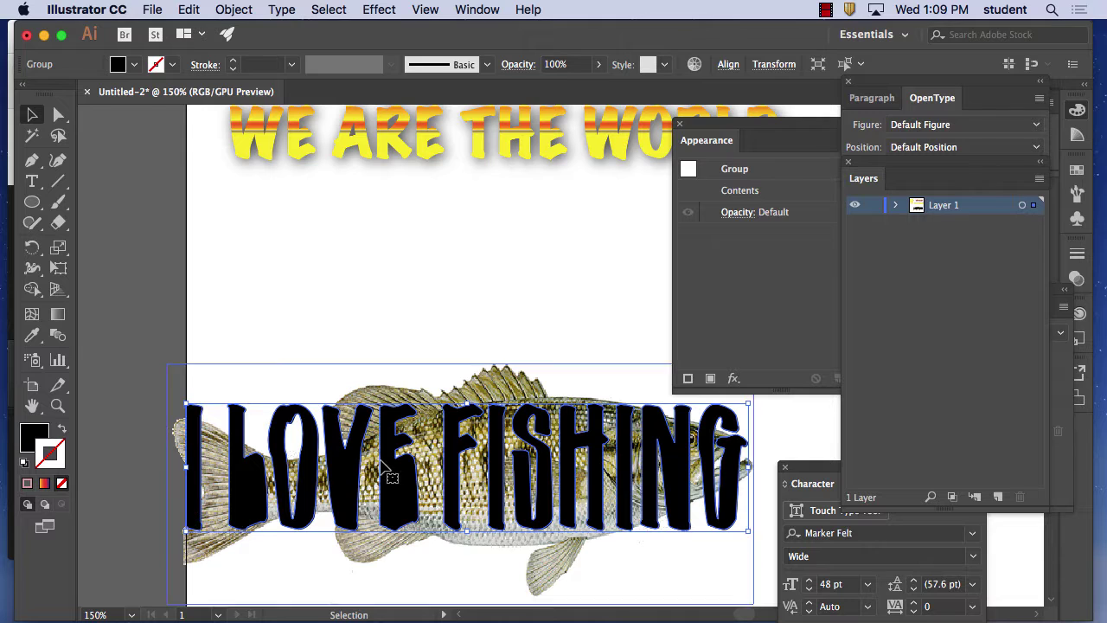
scroll(448, 452, down, 3)
scroll(448, 452, right, 3)
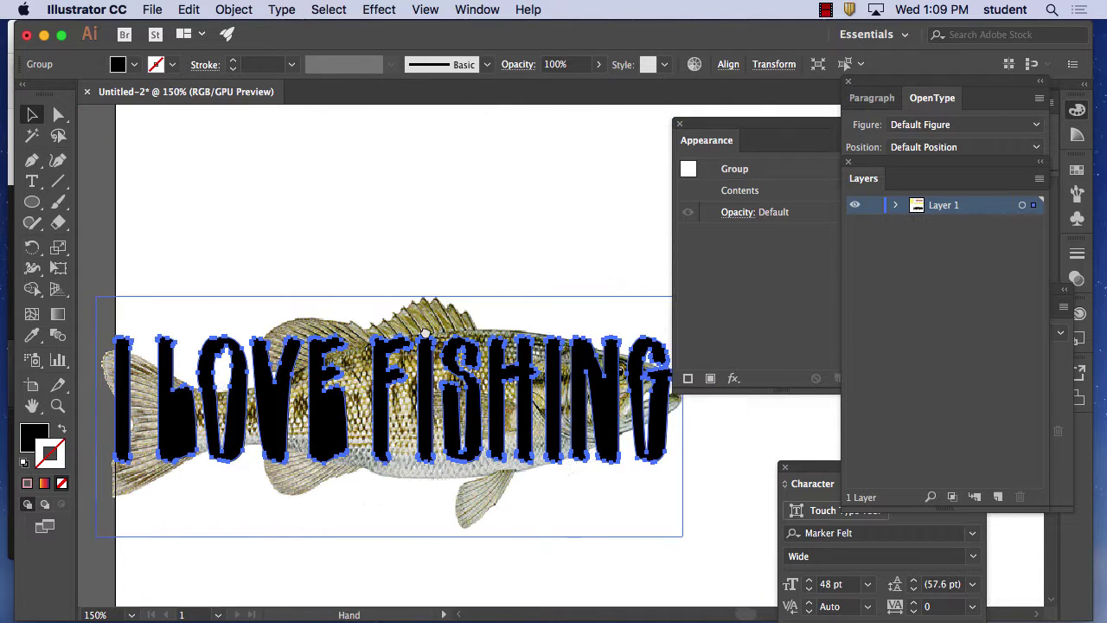
key(z)
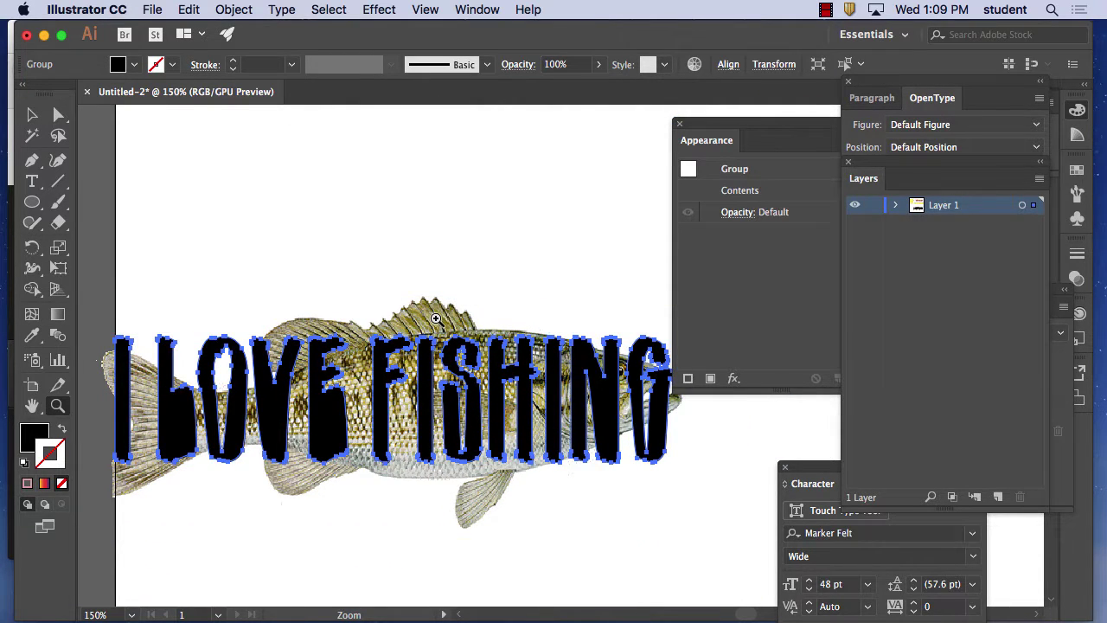
click(436, 319)
alt+click(512, 440)
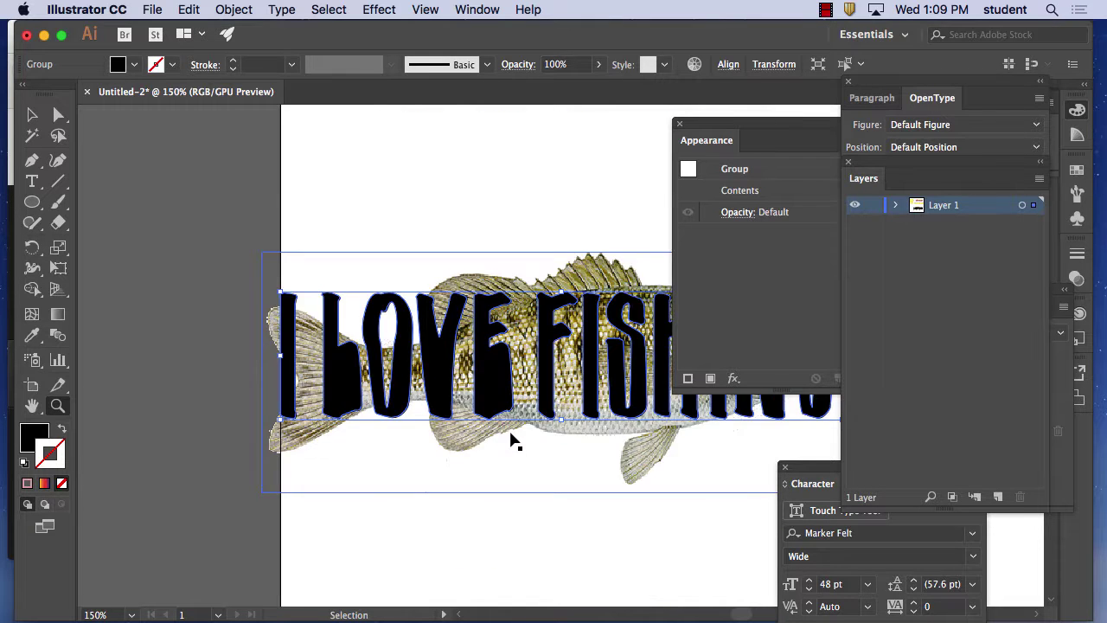
alt+click(512, 440)
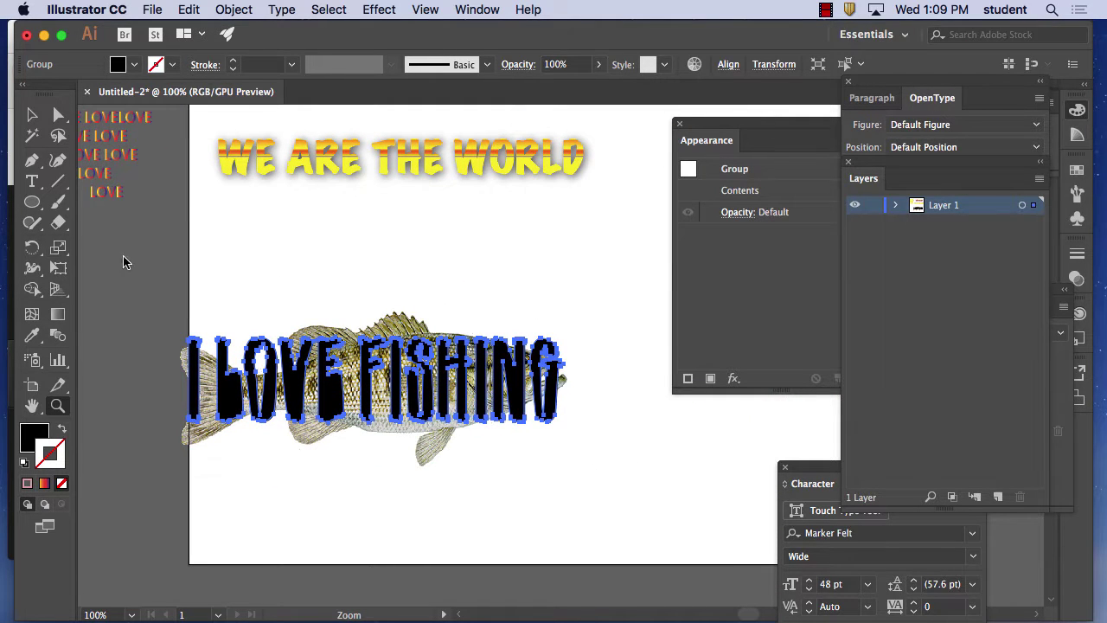
- Select the fish and text together and move them lower on the page
key(v)
drag(335, 279, 458, 462)
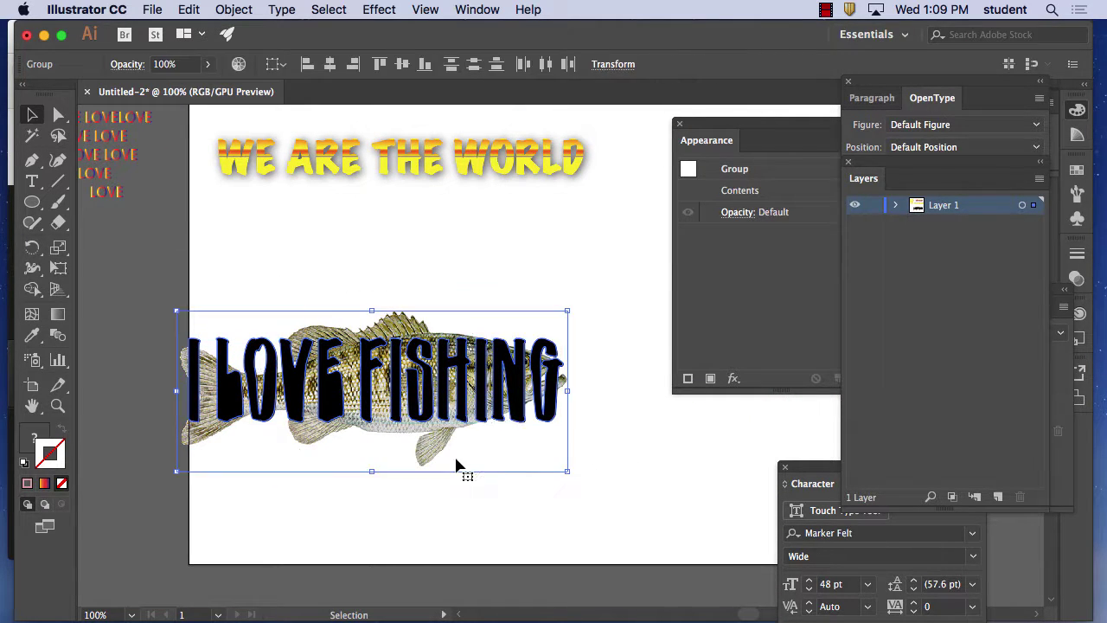
drag(447, 402, 510, 404)
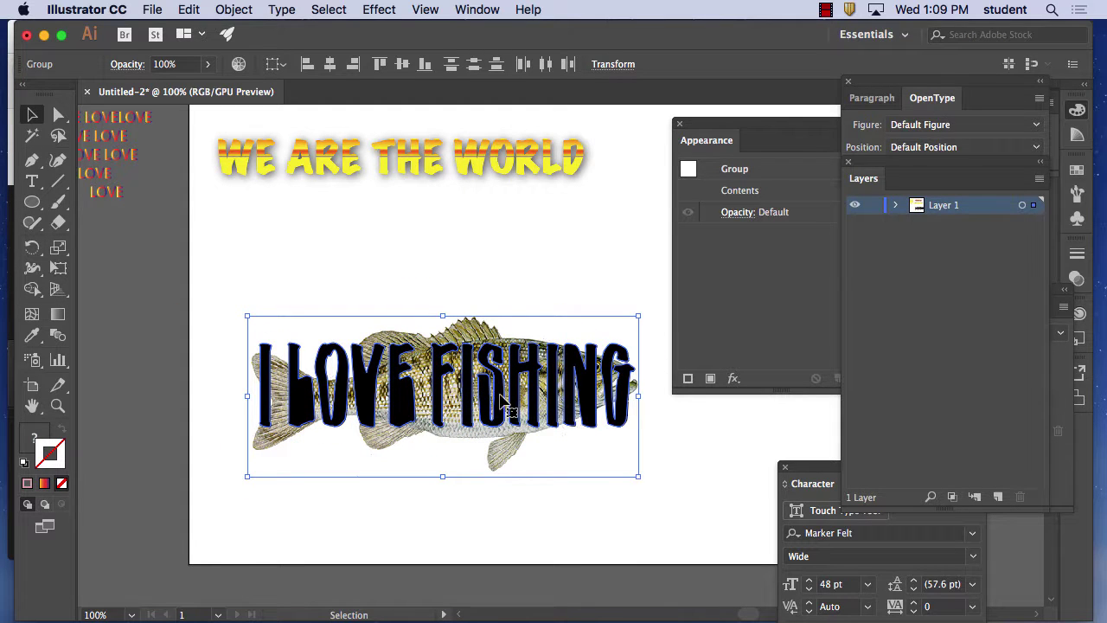
drag(497, 396, 489, 401)
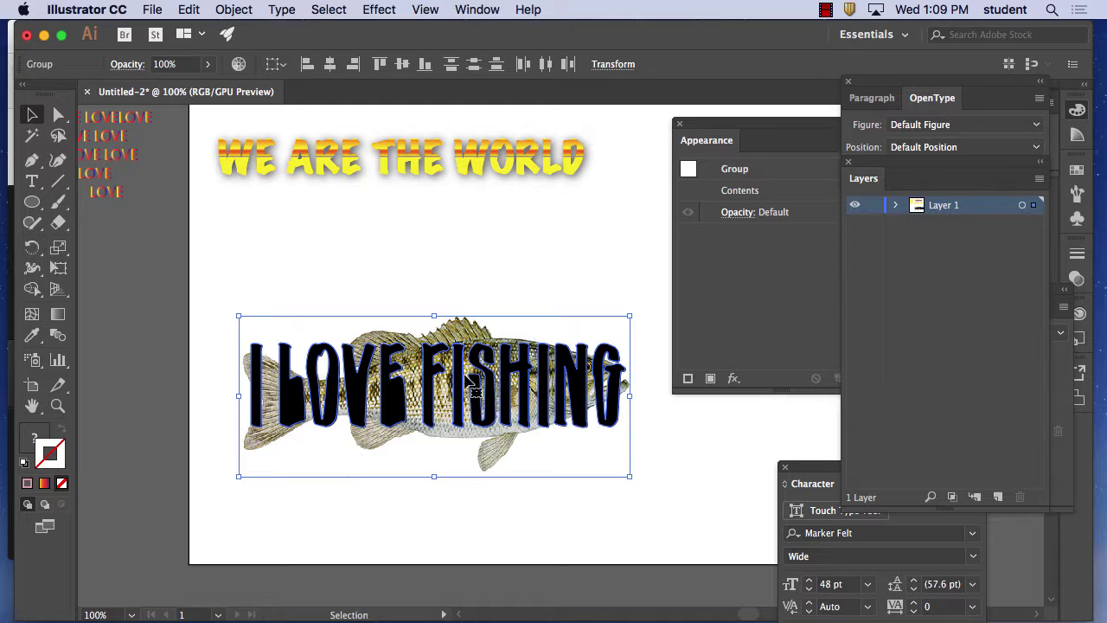
drag(468, 358, 477, 415)
click(444, 307)
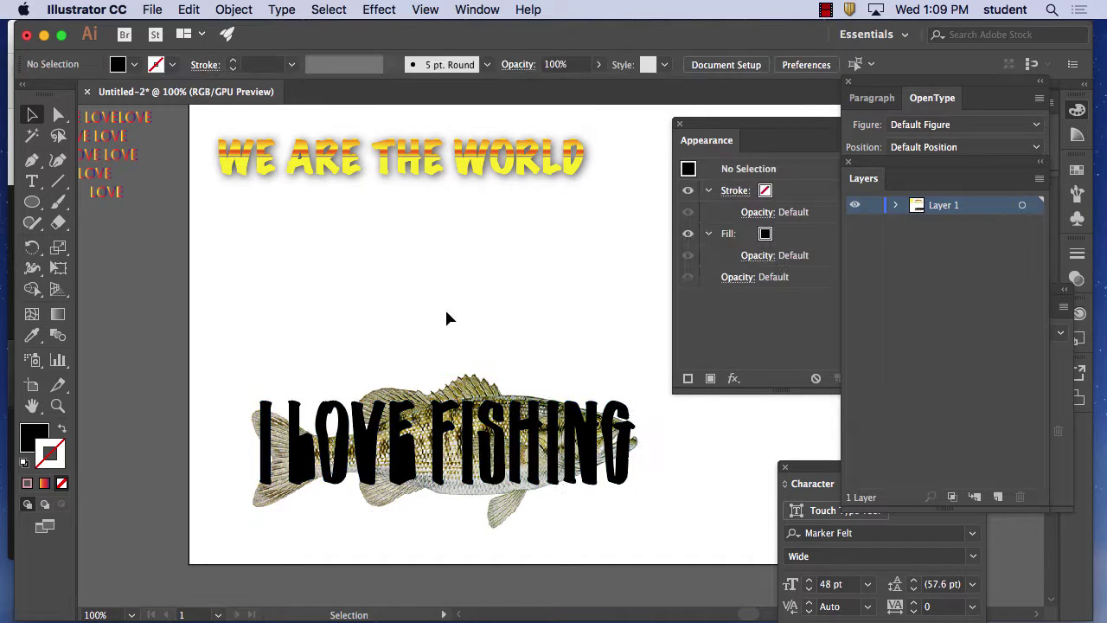
- Resize the fish with its side handles and align it under the text
click(478, 394)
drag(638, 452, 174, 452)
drag(252, 451, 647, 451)
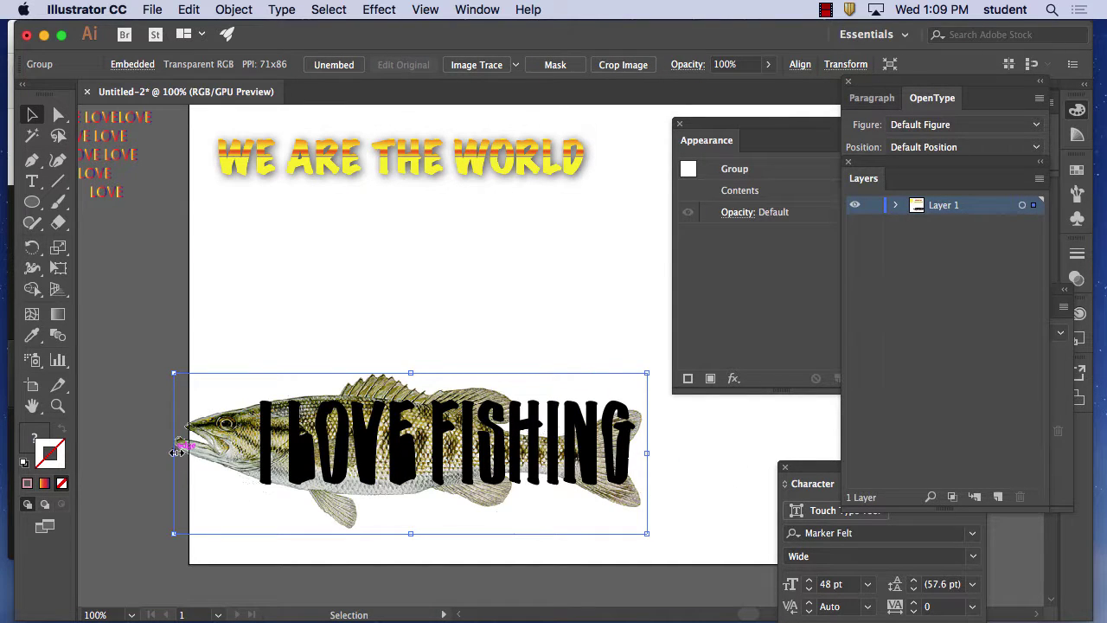
drag(174, 451, 237, 452)
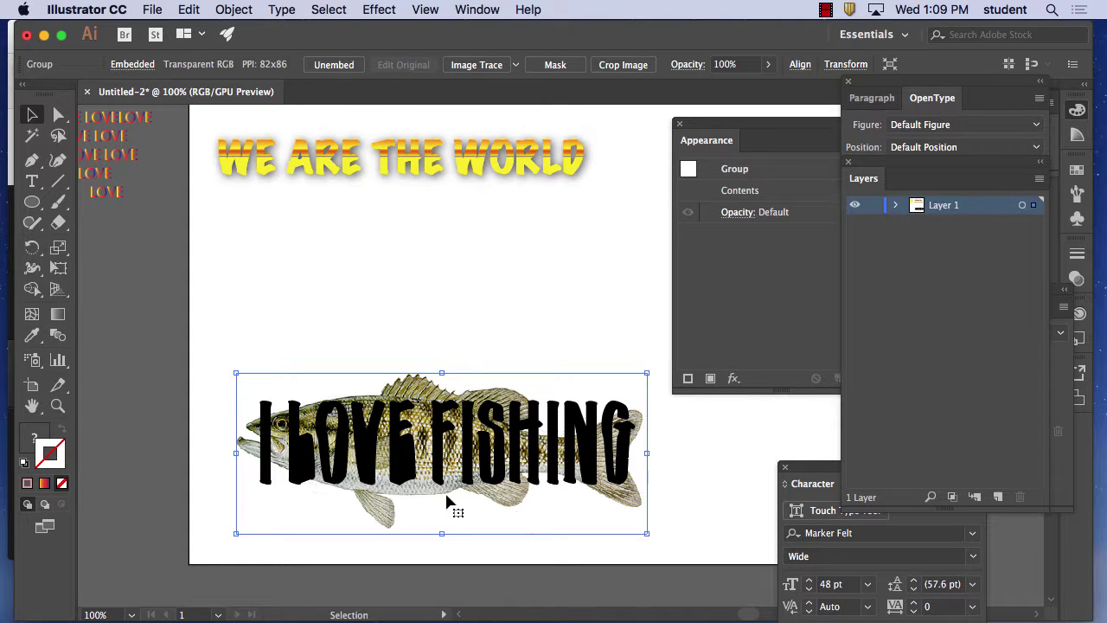
drag(446, 441, 438, 475)
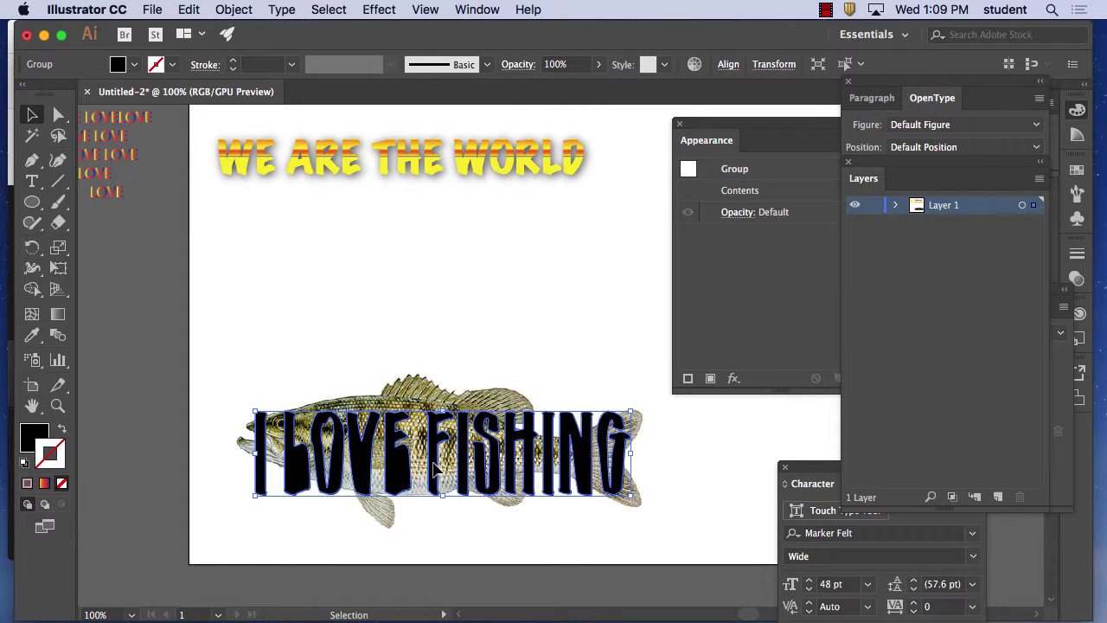
- Shift the I LOVE FISHING text slightly left and stretch it wider across the fish
click(441, 473)
drag(298, 467, 288, 465)
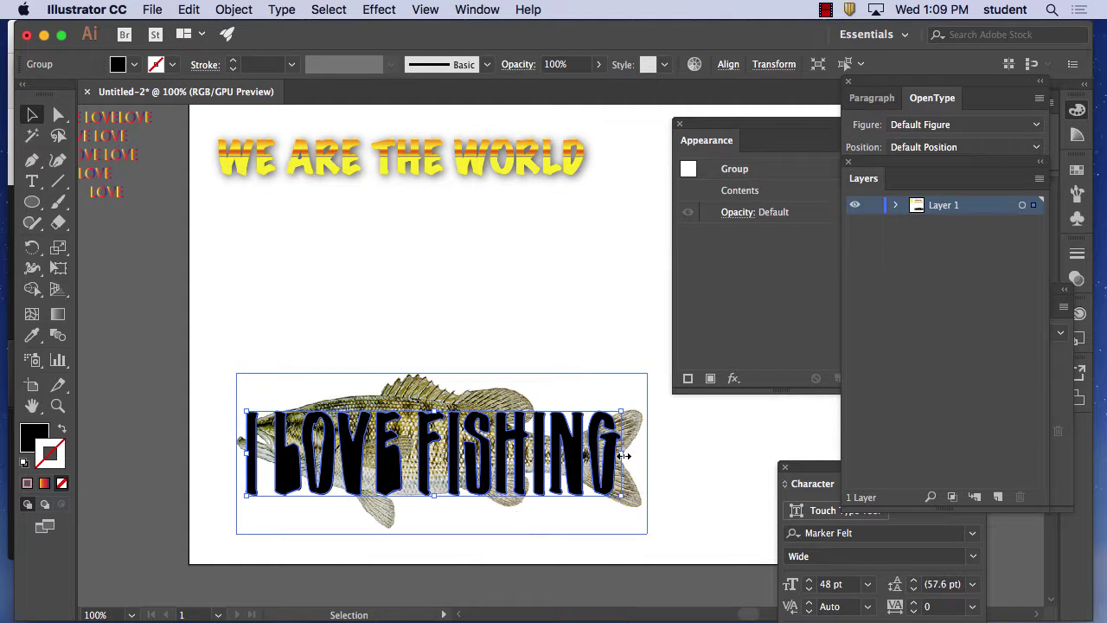
drag(620, 452, 647, 452)
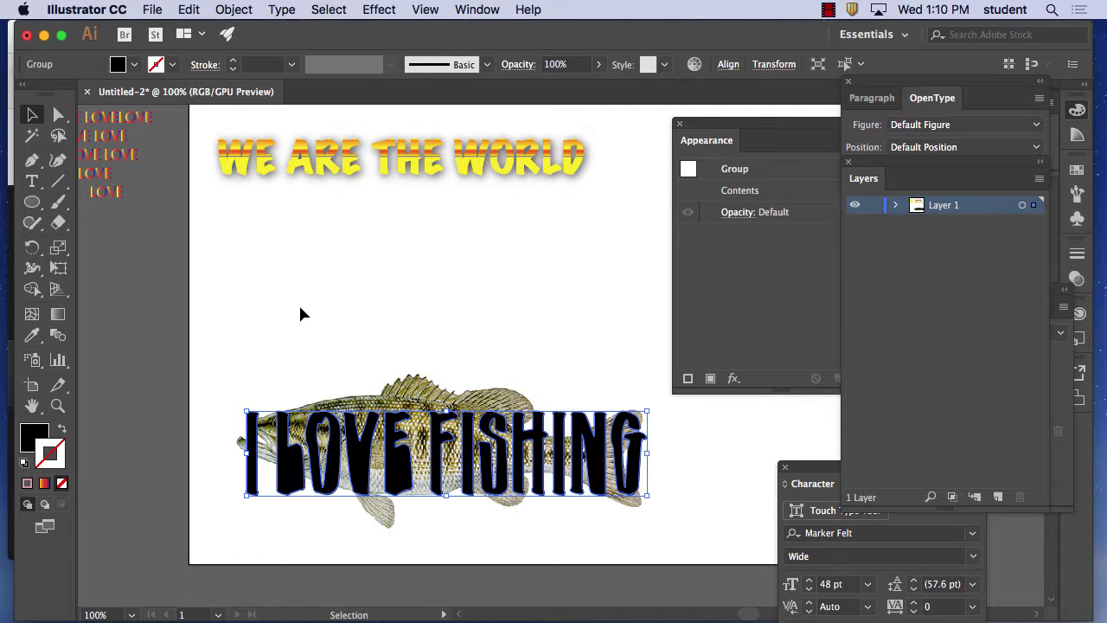
drag(299, 306, 461, 534)
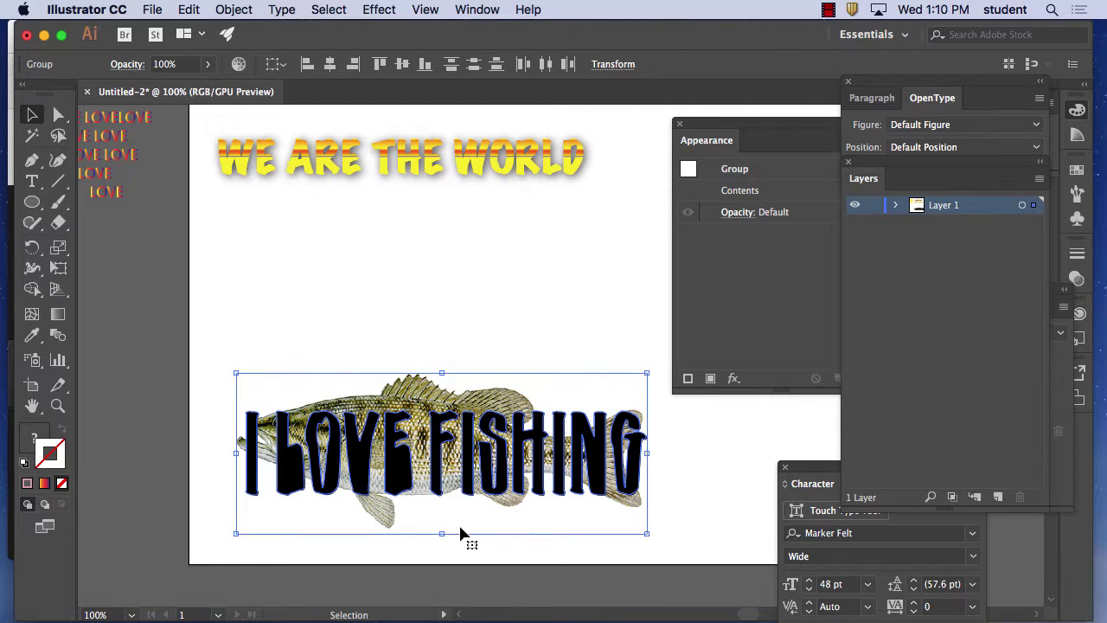
click(231, 9)
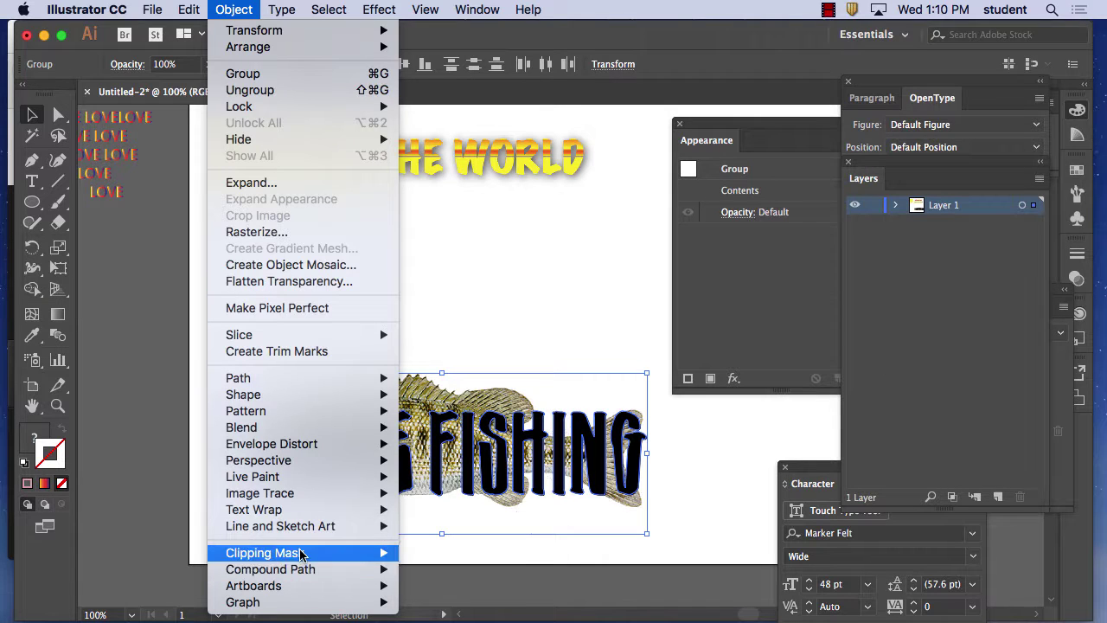
mouse_move(367, 552)
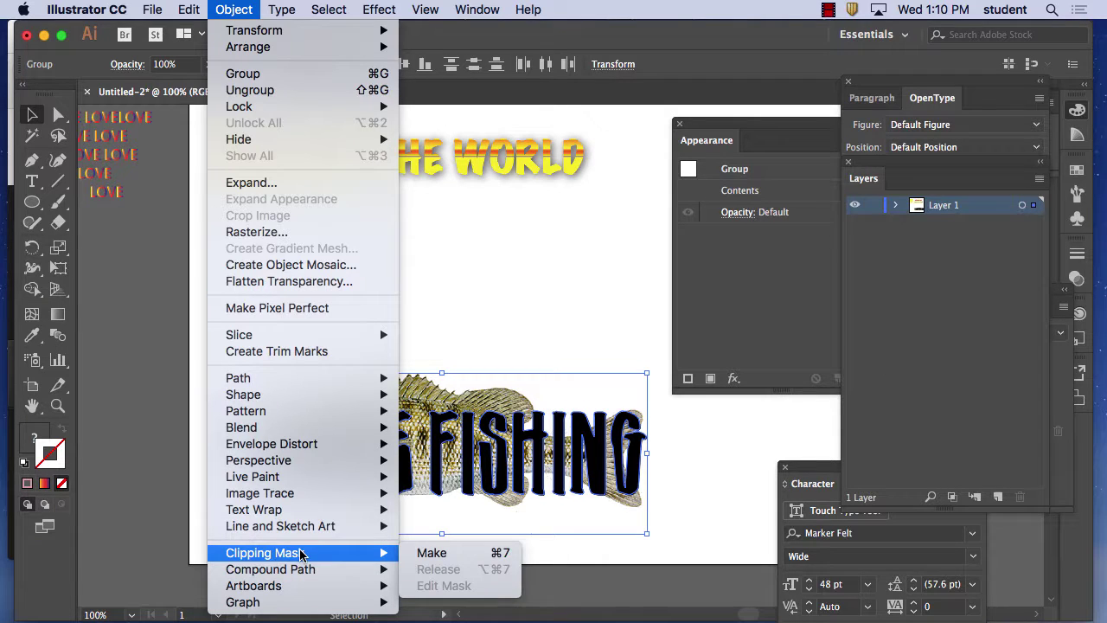
click(469, 557)
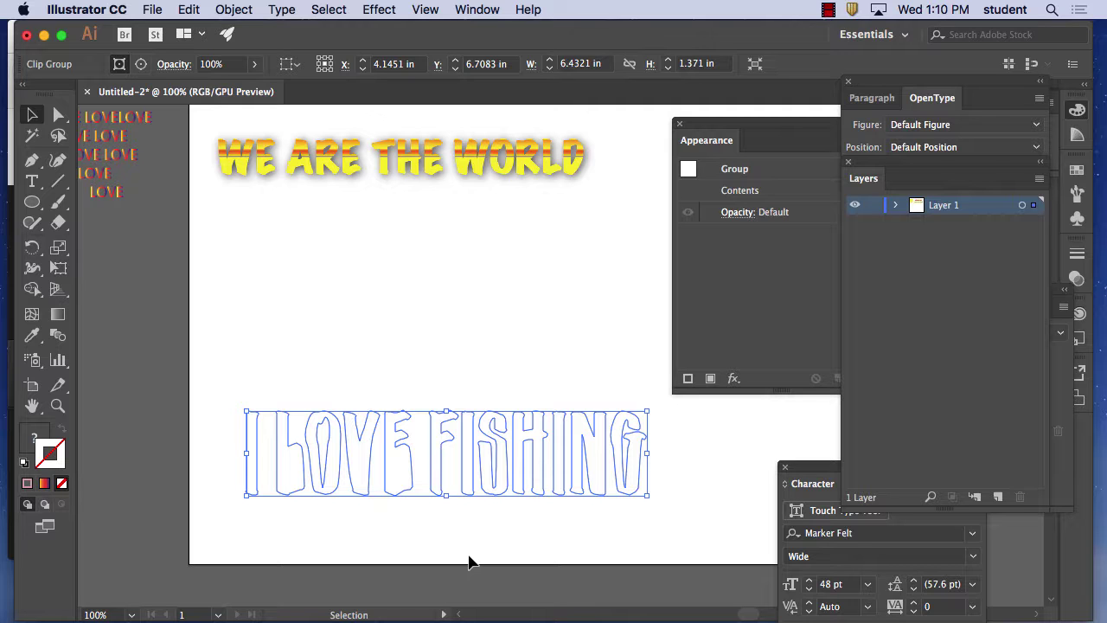
click(188, 9)
click(216, 29)
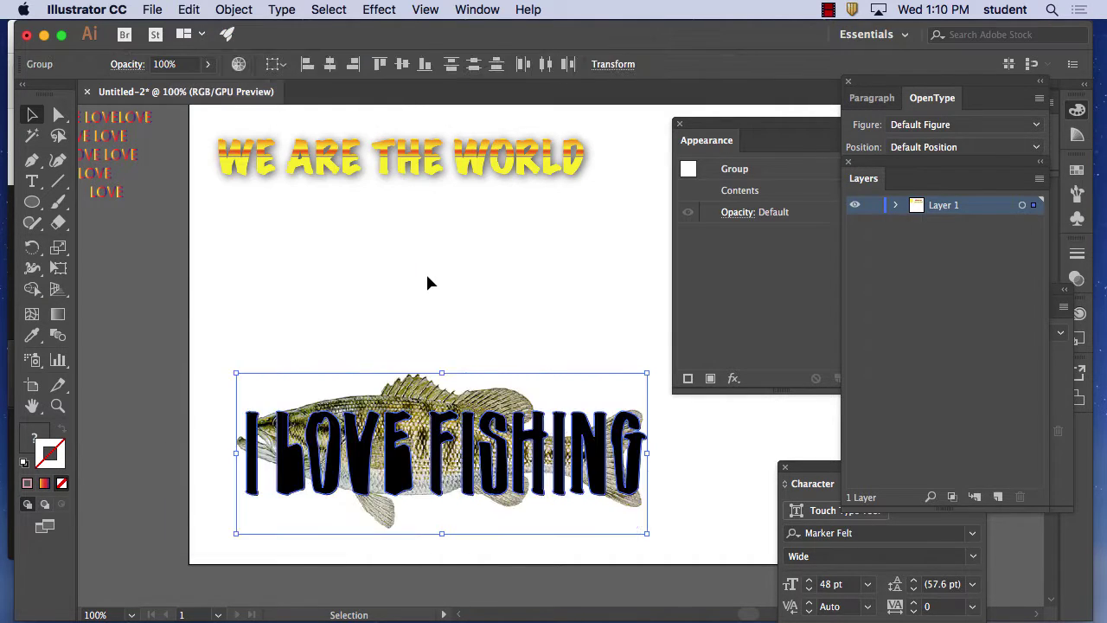
- Target the black I LOVE FISHING group in Layers and move it up off the fish
click(463, 353)
drag(401, 473, 400, 468)
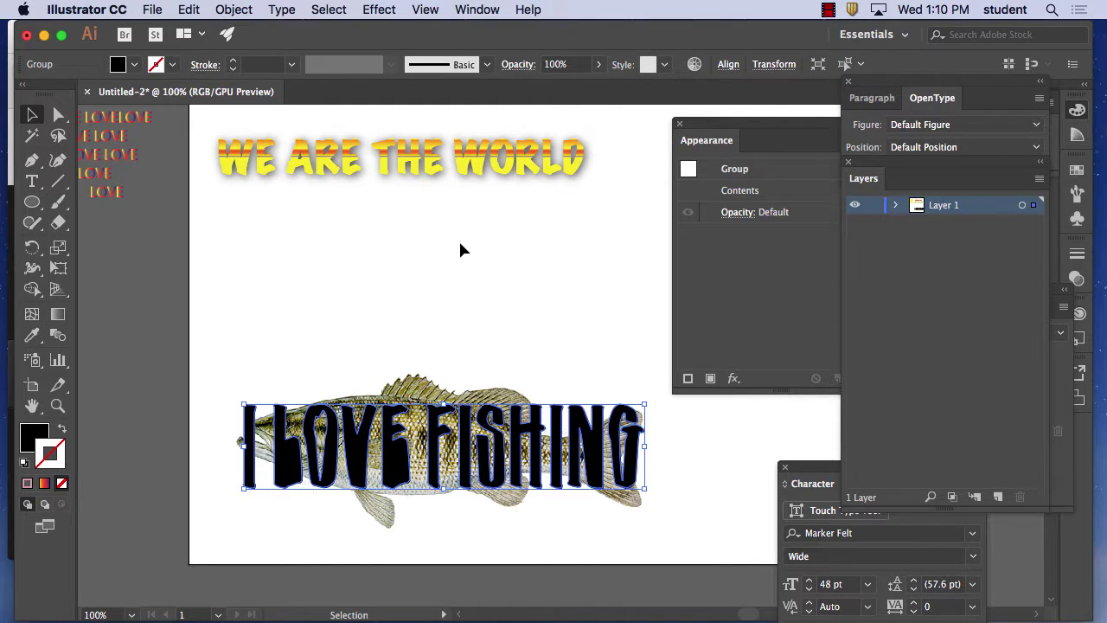
click(896, 205)
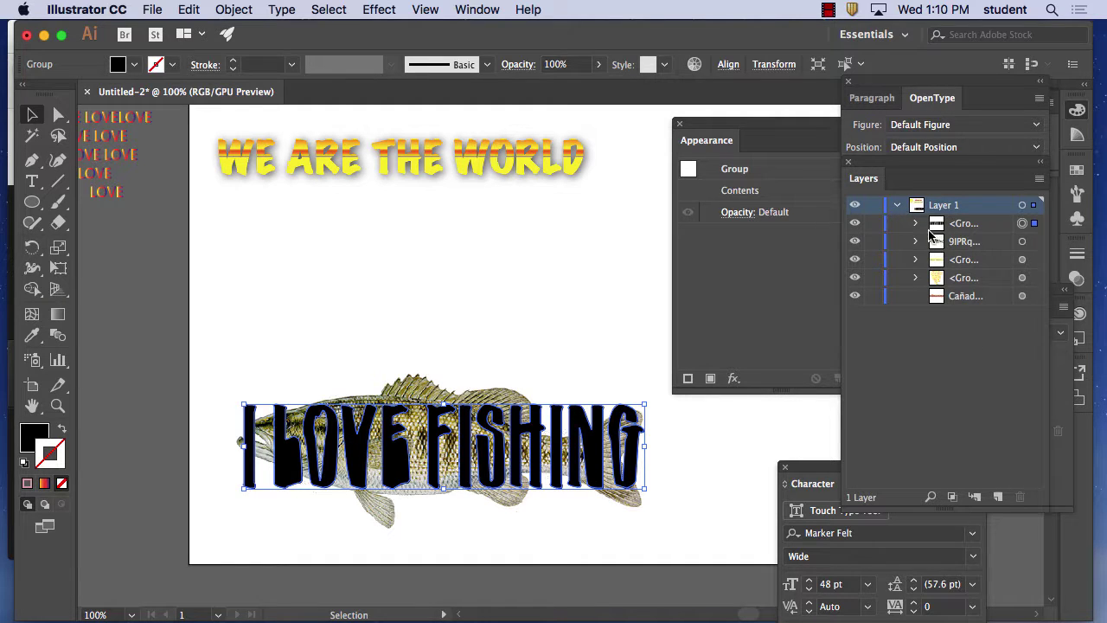
click(964, 224)
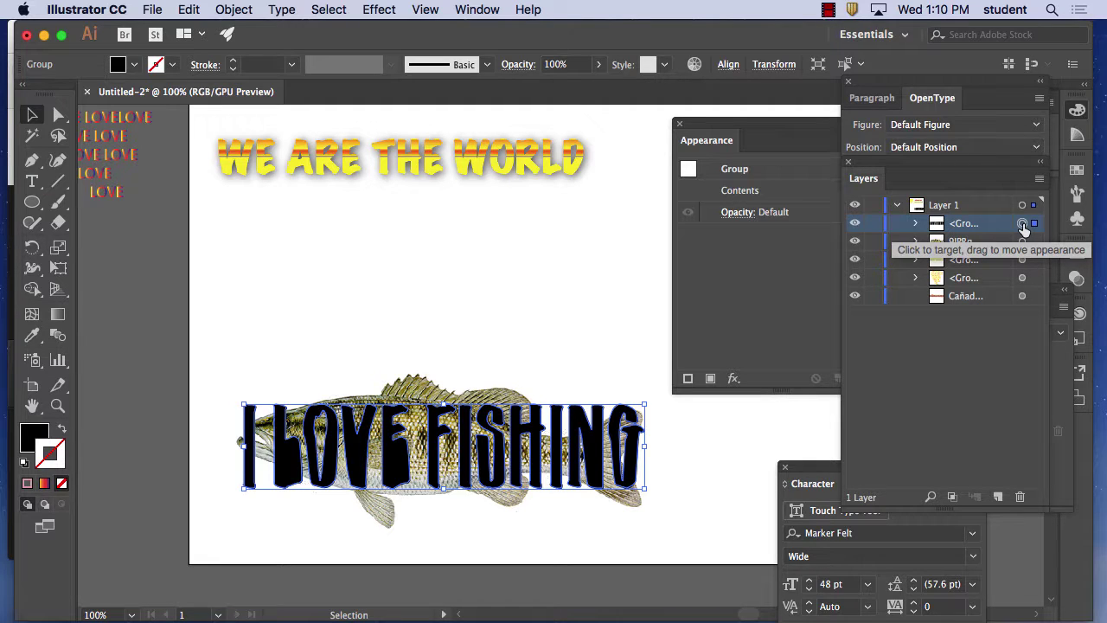
click(1023, 224)
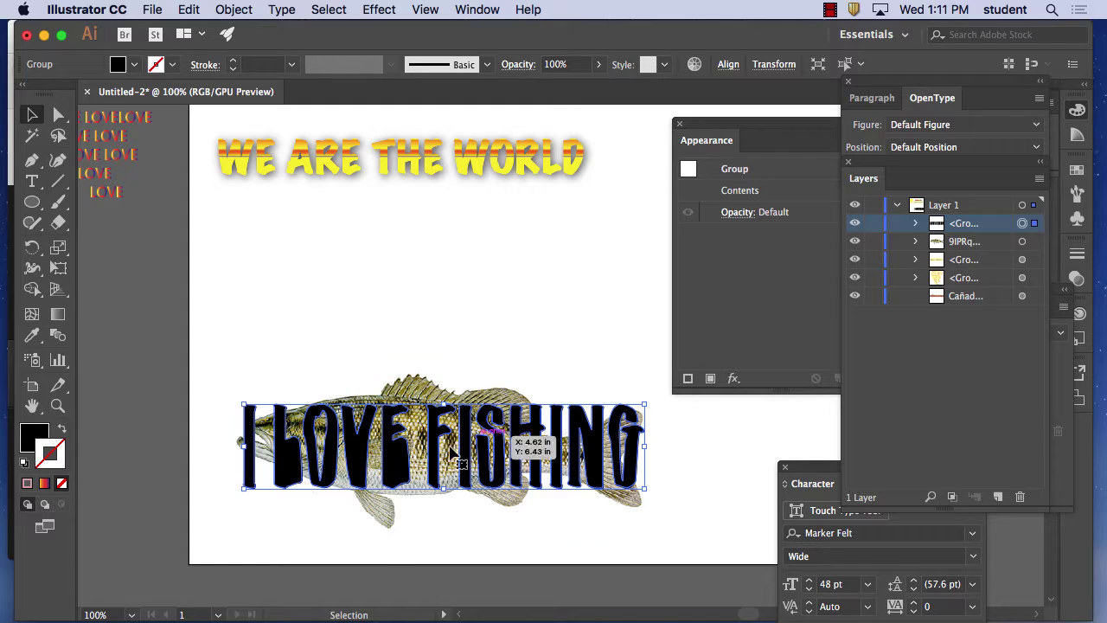
drag(365, 464, 356, 271)
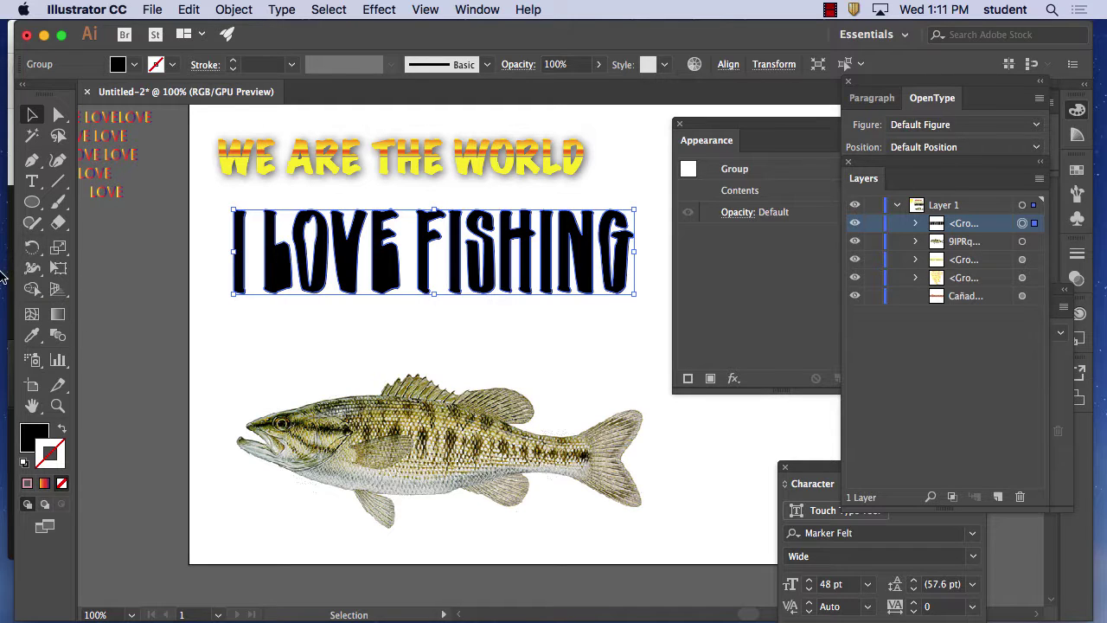
- Add a new 'I LOVE FISHING' text line, enlarge it to about 106 pt, and place it over the fish
click(31, 181)
click(276, 336)
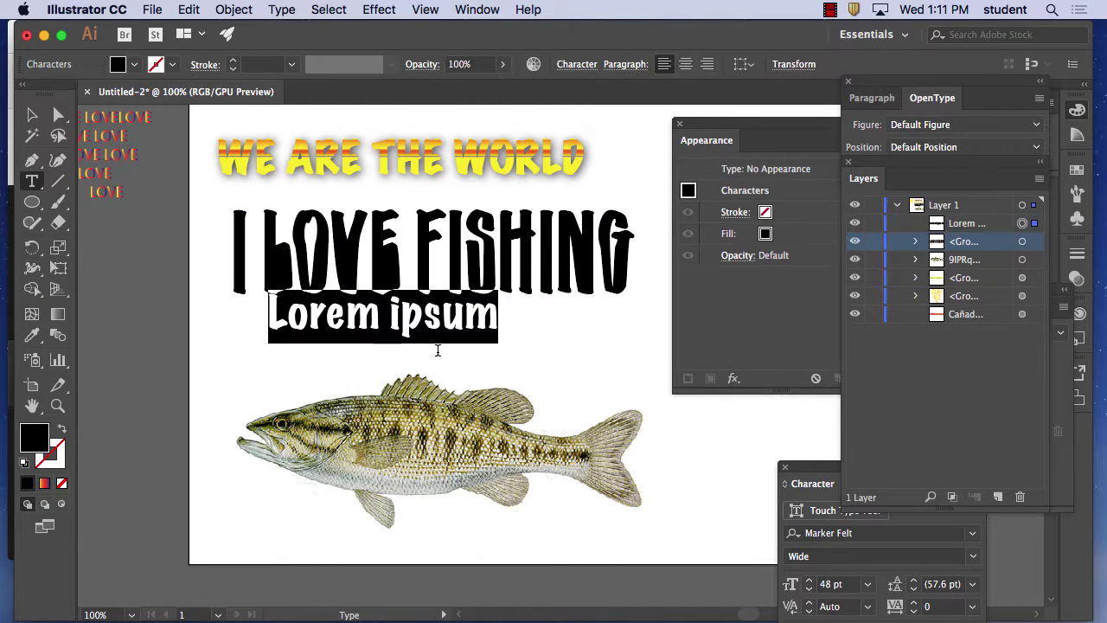
key(BackSpace)
text(I LO)
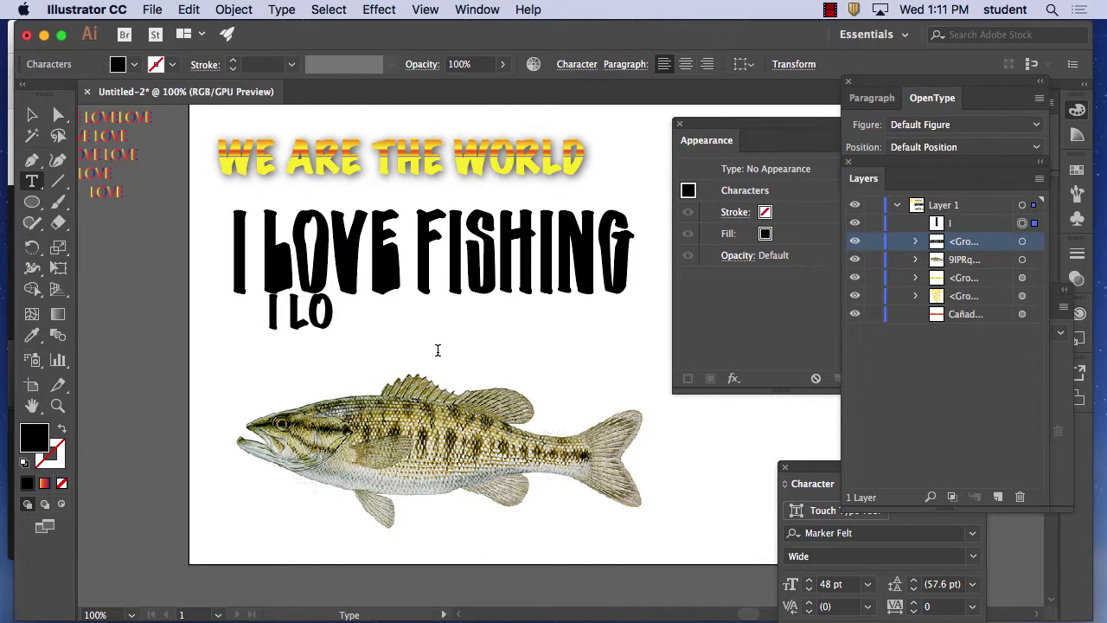
text(VE FISHING)
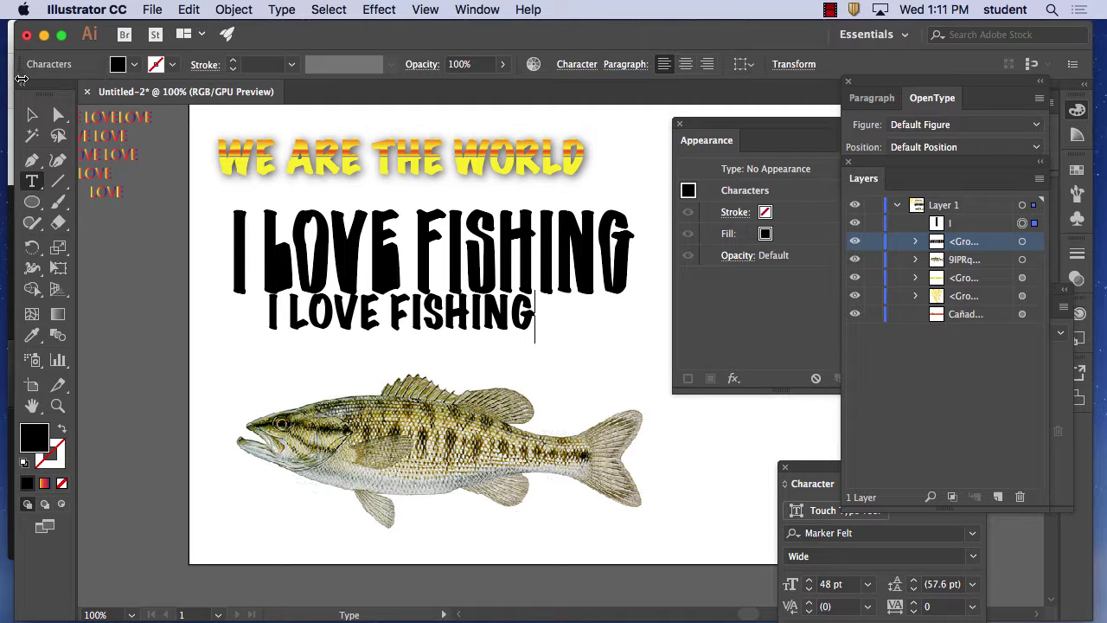
key(Escape)
drag(533, 341, 656, 408)
drag(513, 360, 489, 465)
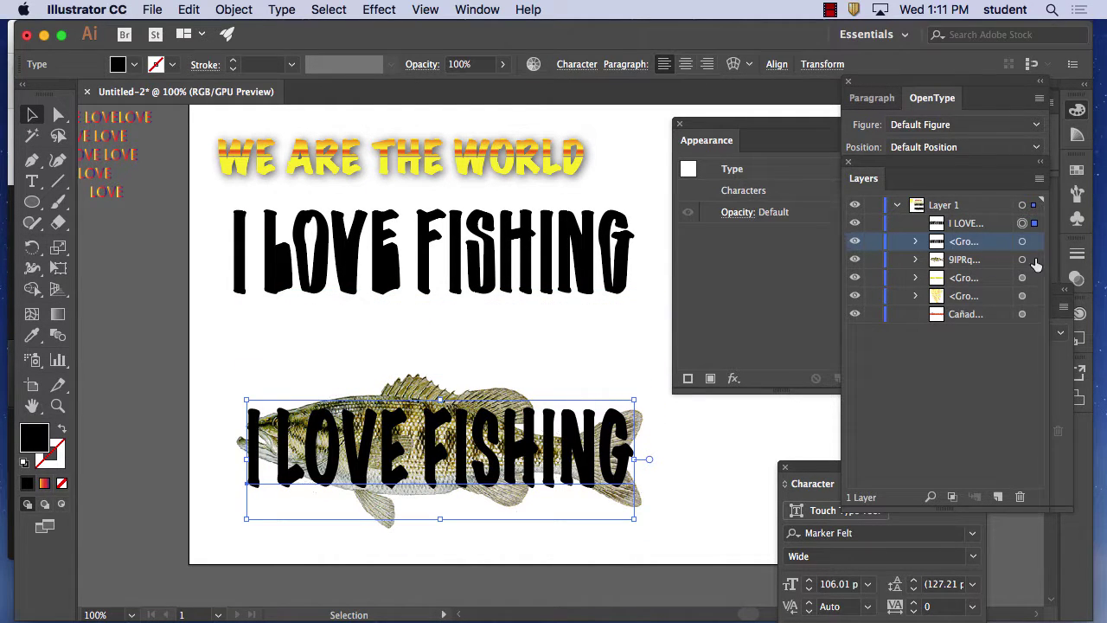
- Select the fish image and new text, then make a clipping mask
click(278, 350)
click(277, 372)
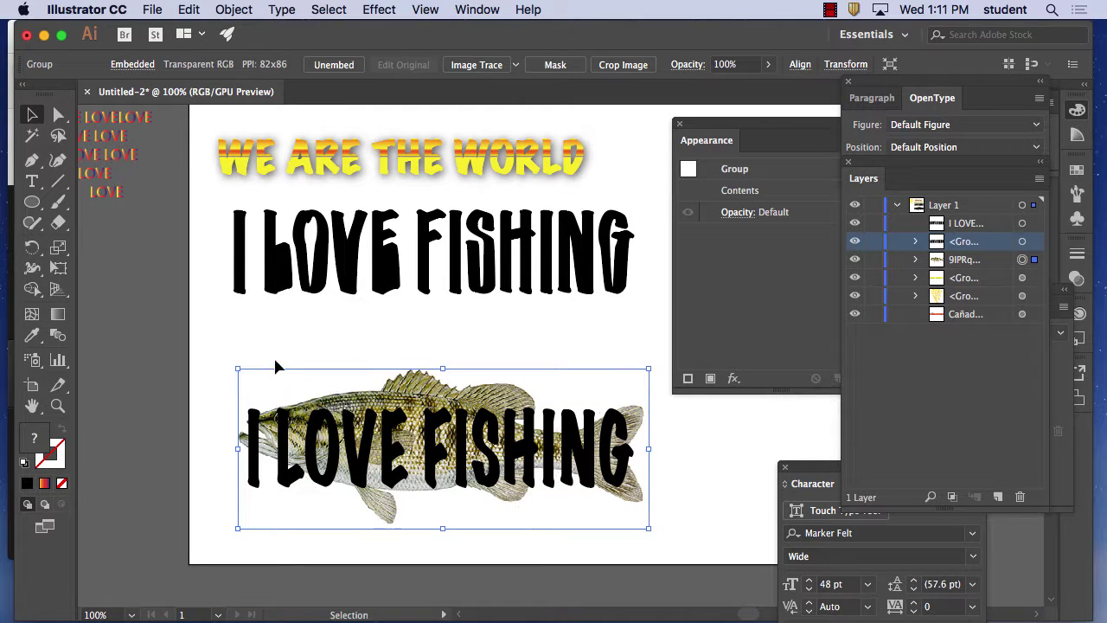
shift+click(453, 477)
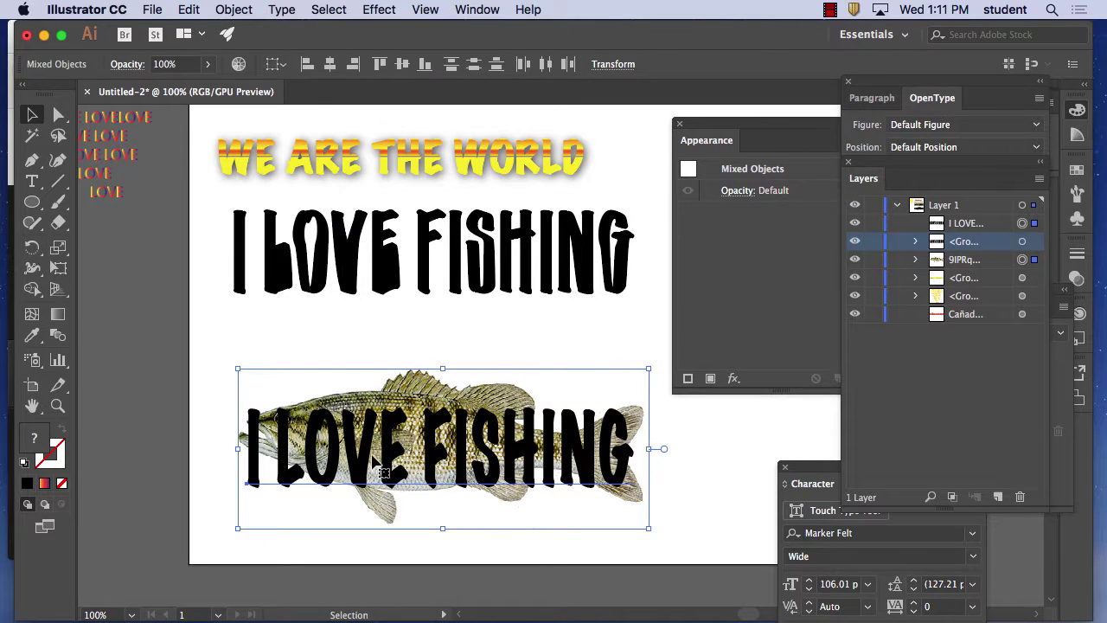
click(234, 9)
mouse_move(346, 553)
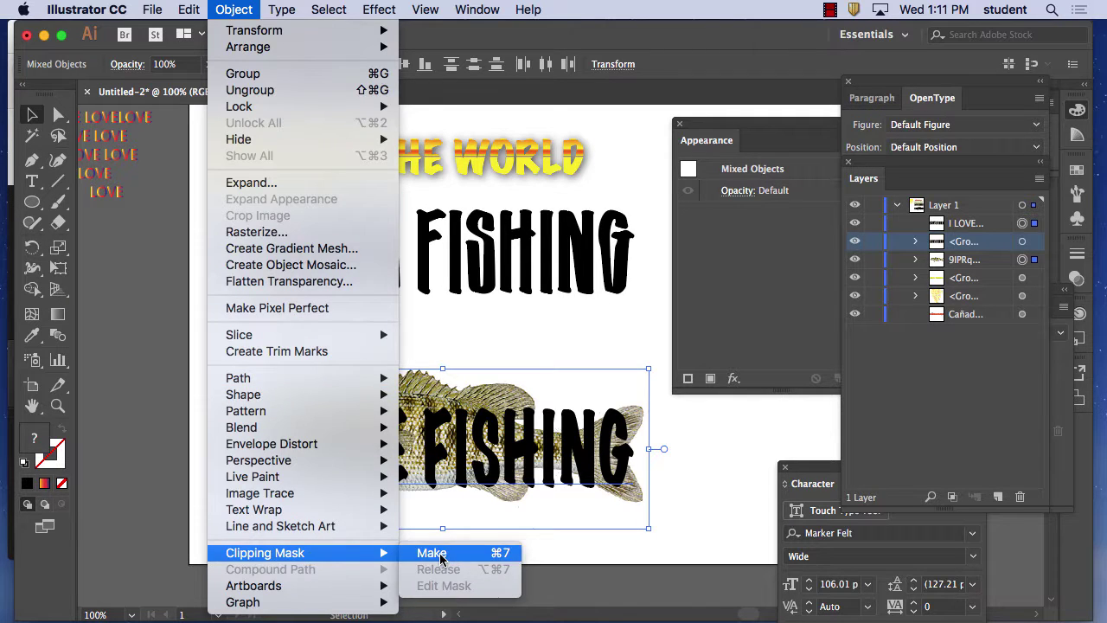
click(433, 554)
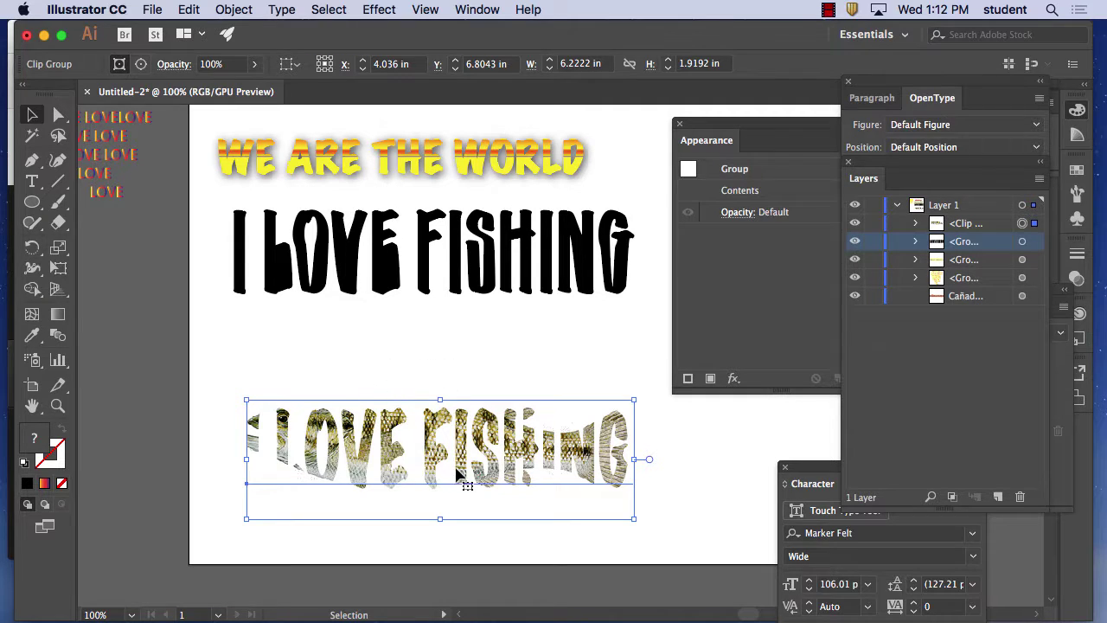
- Move the fish-textured lettering below the artboard and deselect it
drag(455, 469, 440, 397)
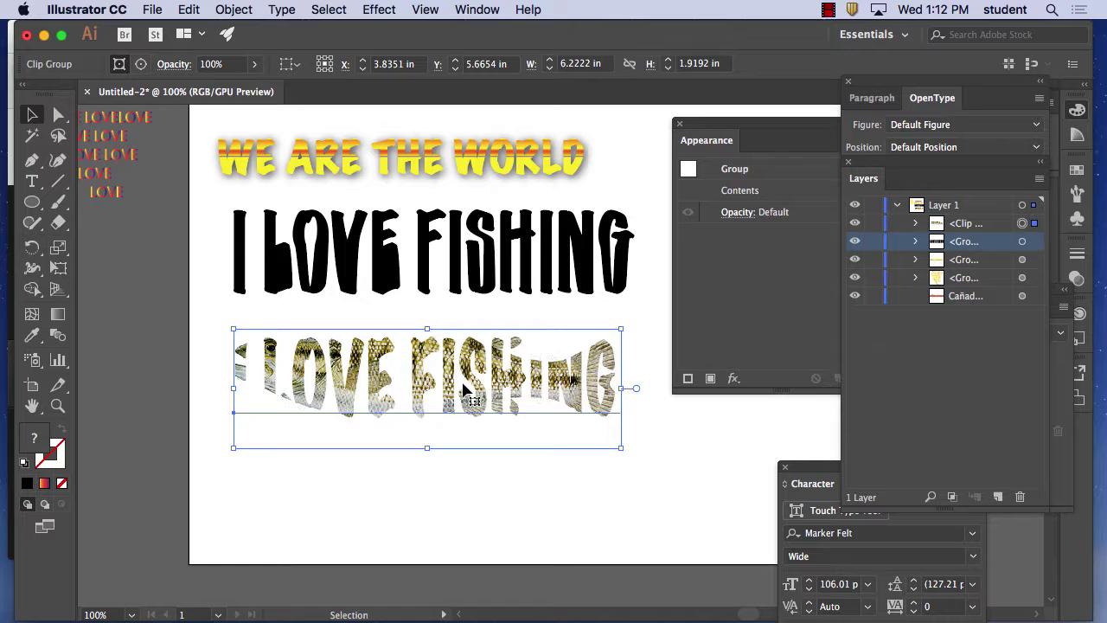
scroll(458, 363, down, 5)
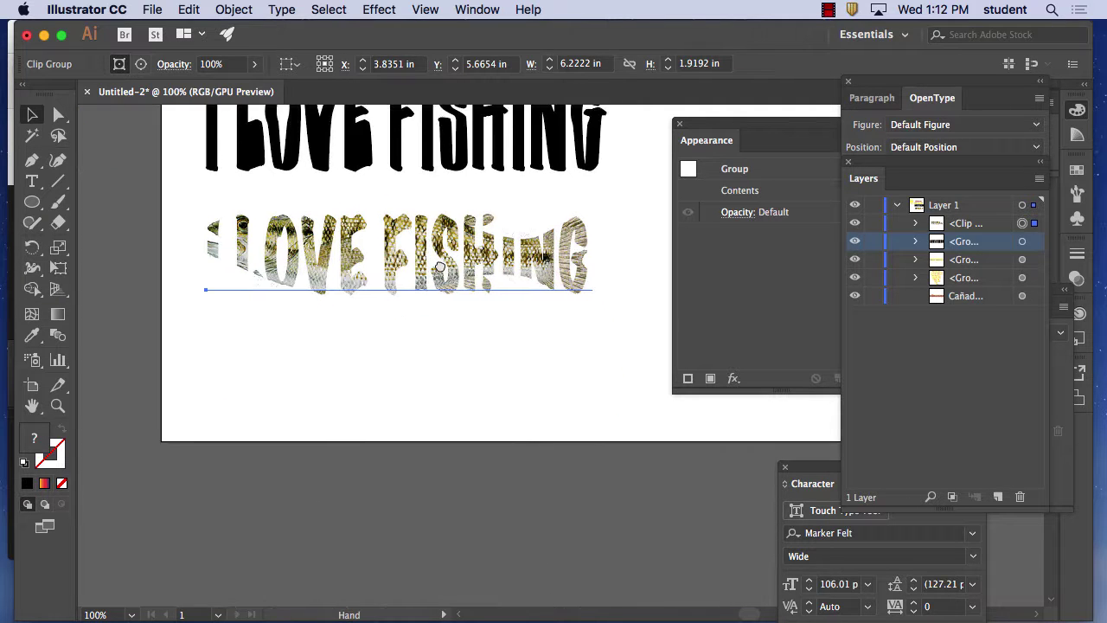
drag(449, 264, 506, 539)
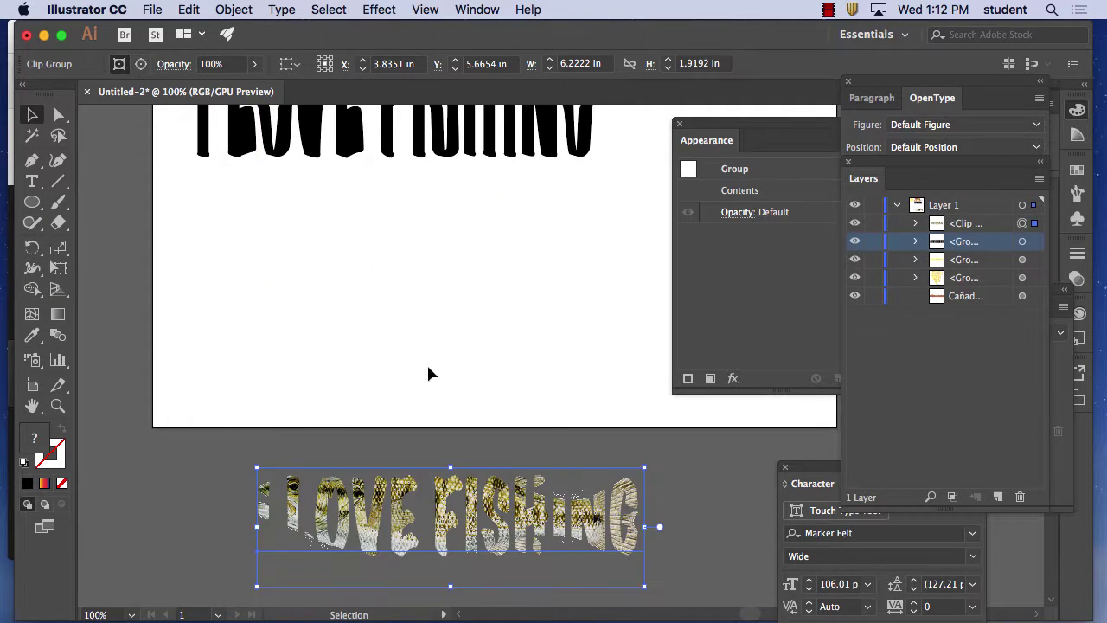
click(394, 323)
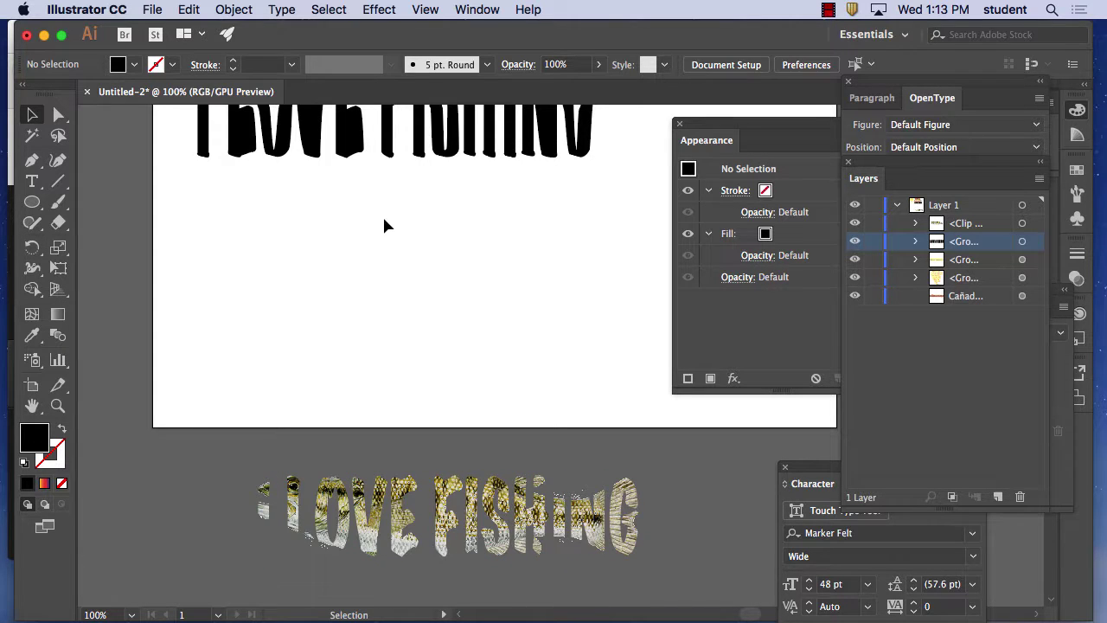
scroll(384, 225, up, 3)
scroll(370, 350, right, 5)
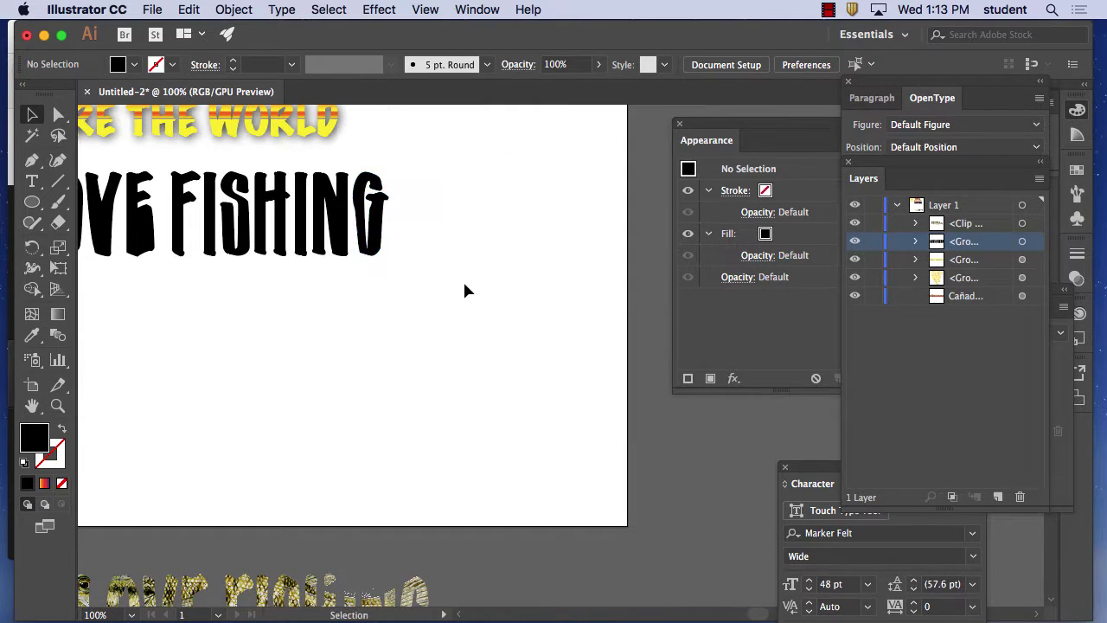
- Select the black I LOVE FISHING lettering and delete it
scroll(383, 237, right, 2)
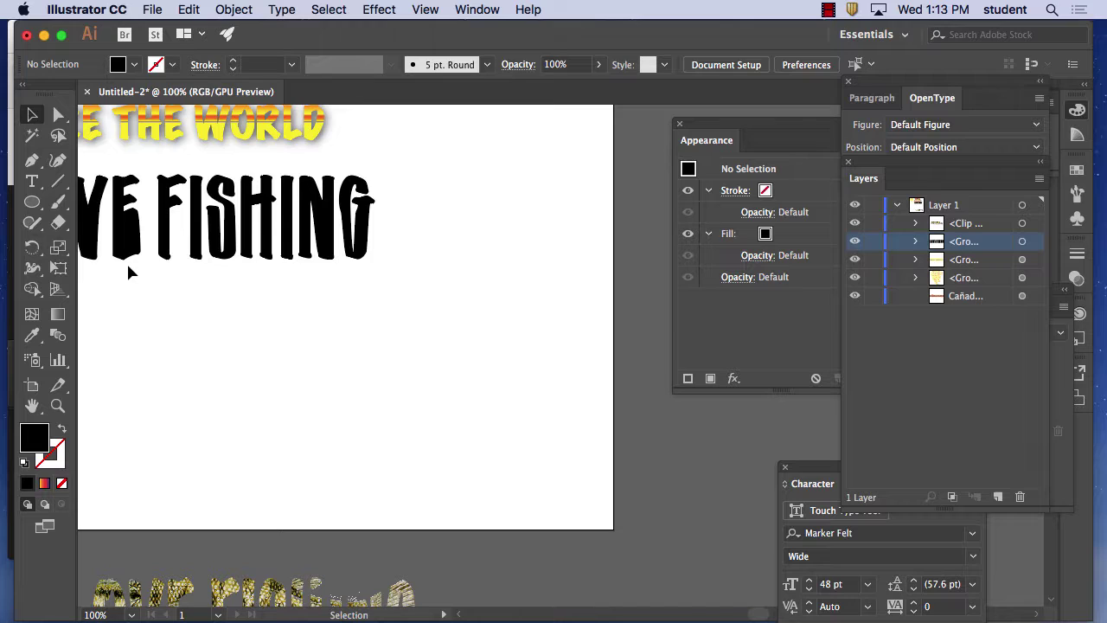
click(32, 181)
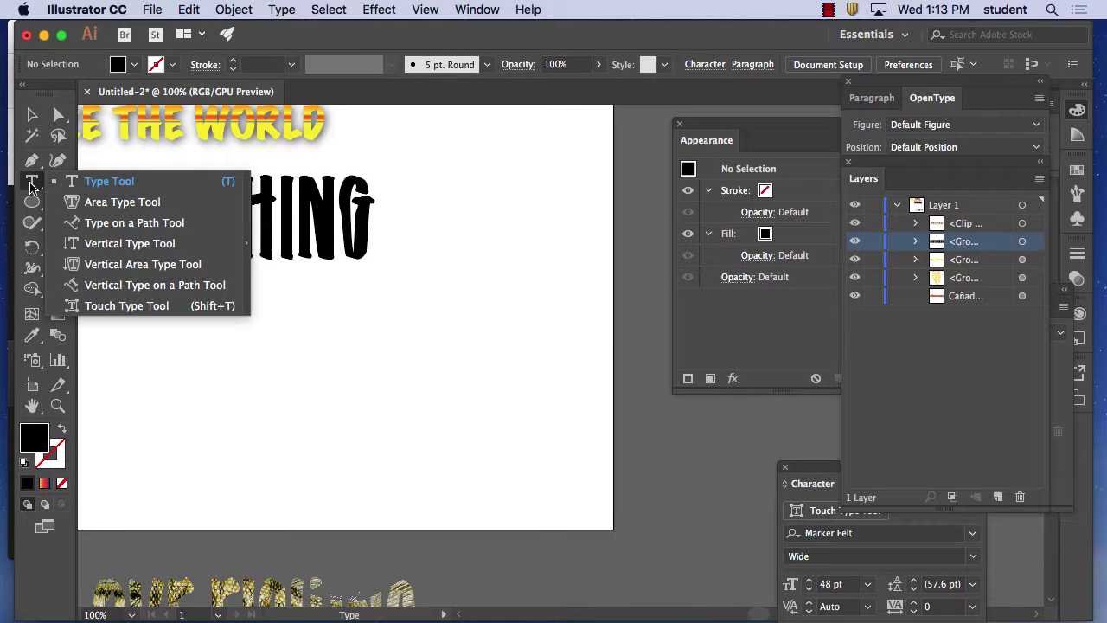
click(31, 185)
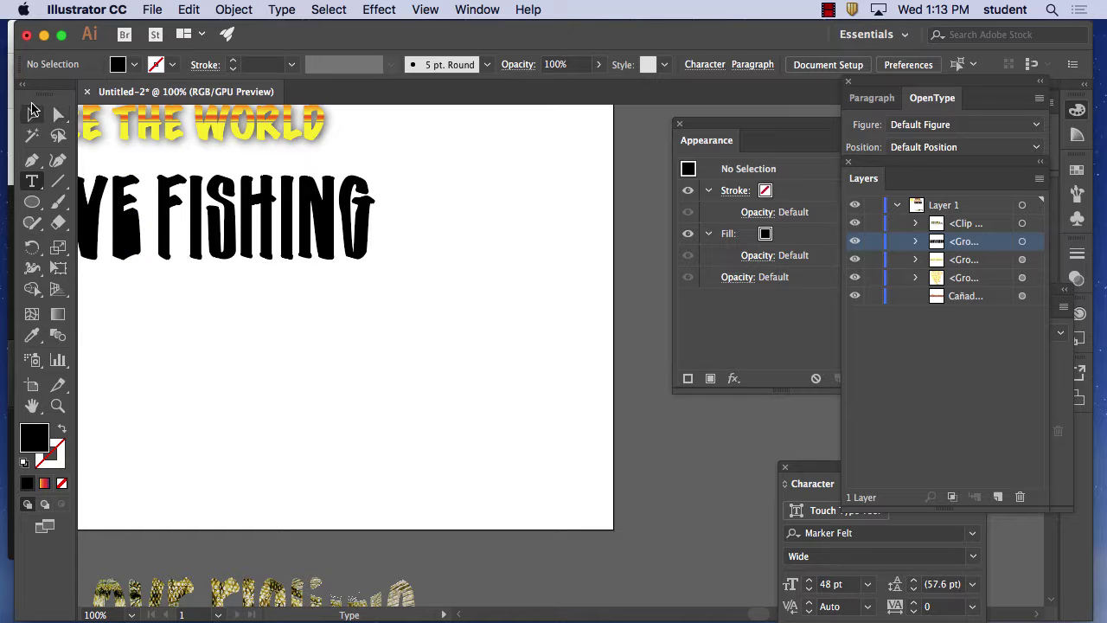
click(32, 113)
click(242, 233)
key(Delete)
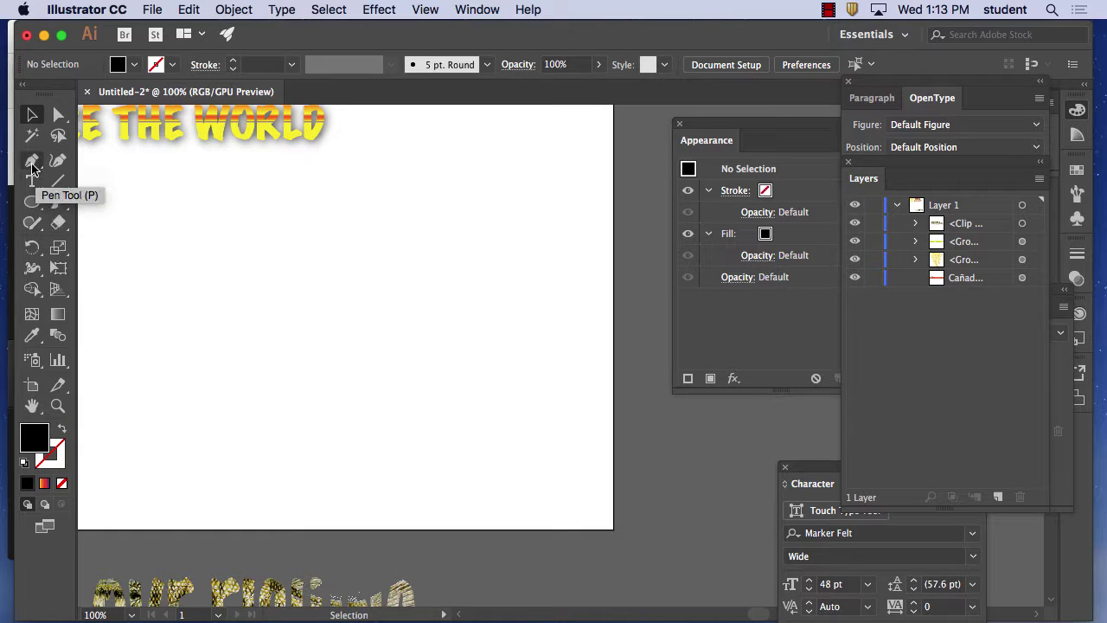
- Choose the Pencil tool from the Shaper tool flyout
click(50, 163)
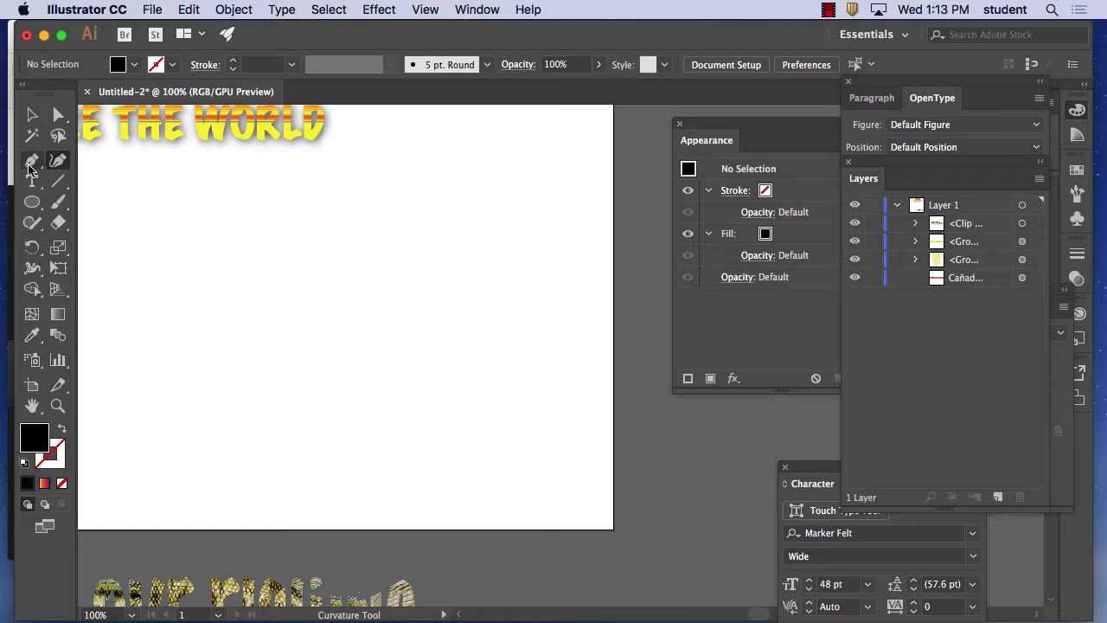
click(32, 162)
click(57, 207)
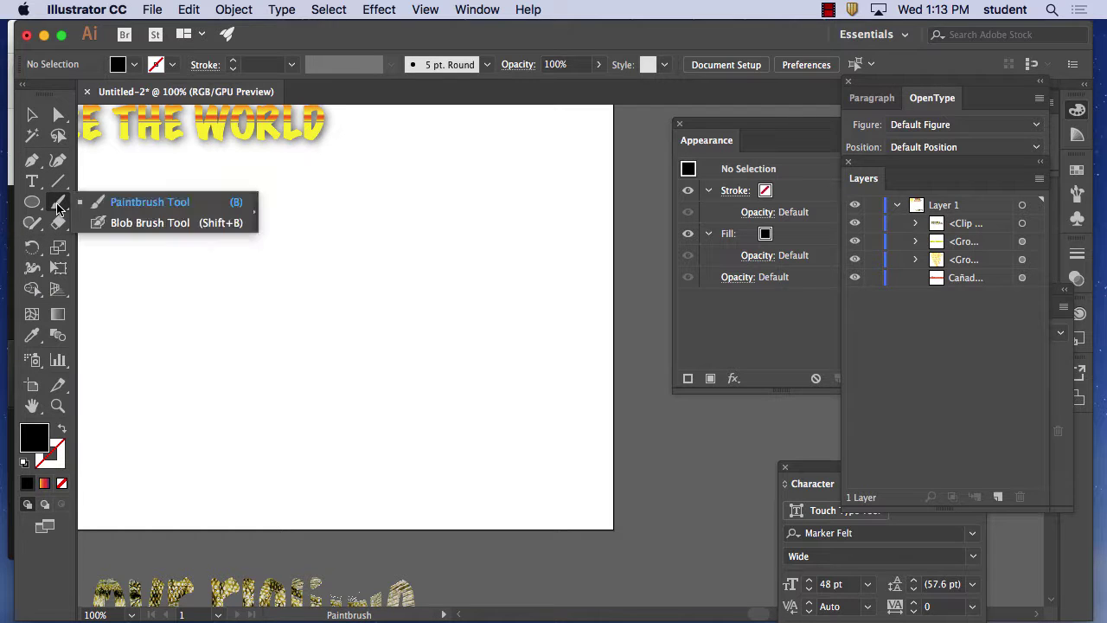
click(57, 181)
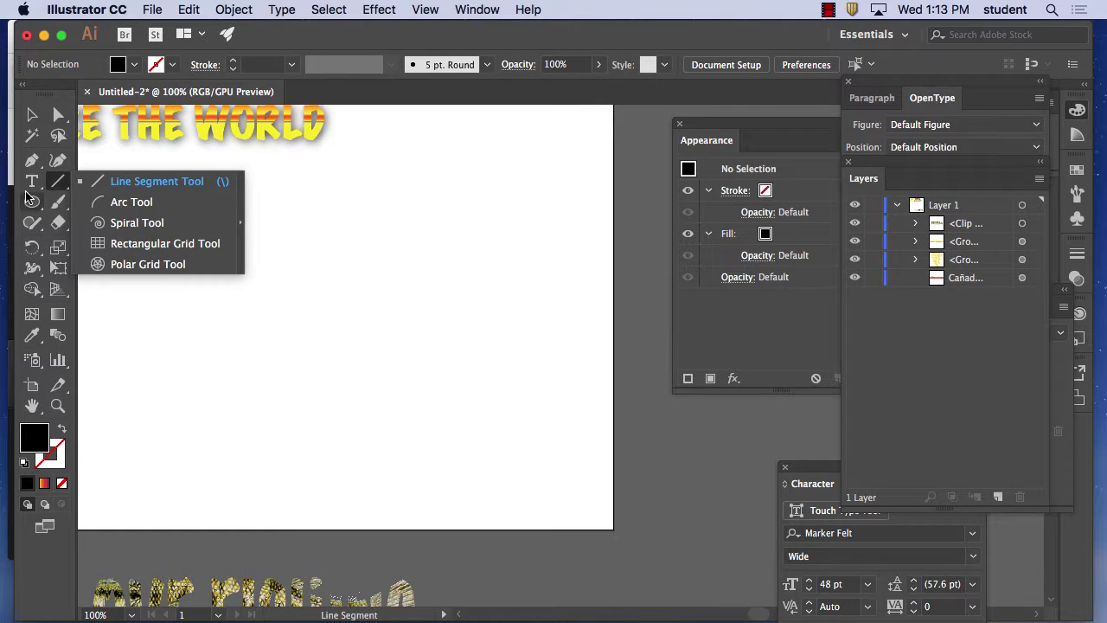
click(32, 181)
click(32, 201)
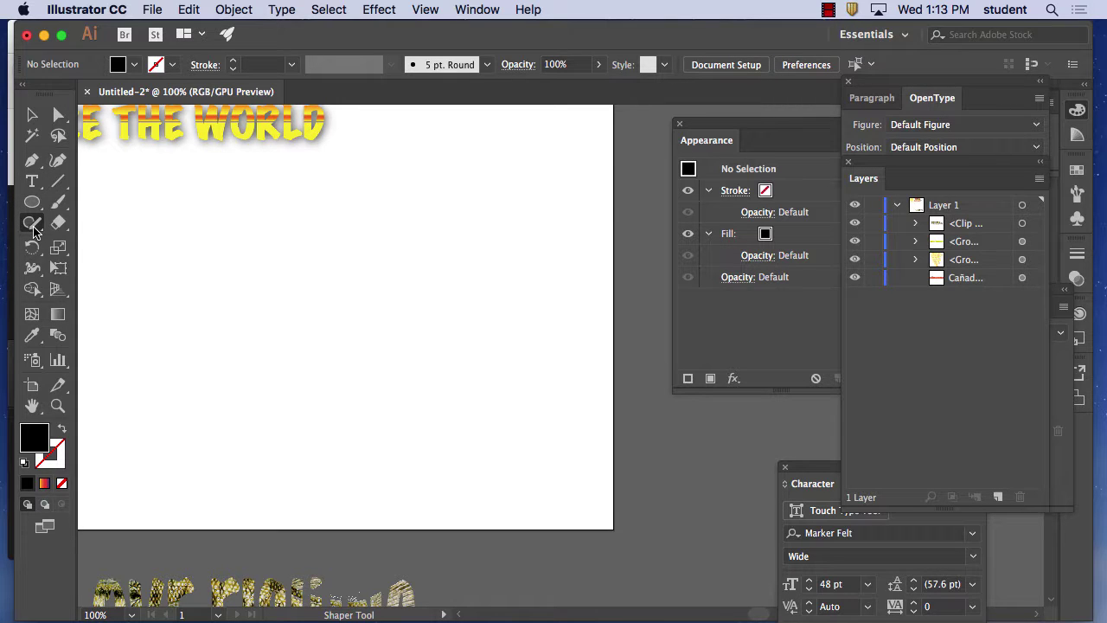
click(32, 222)
click(98, 241)
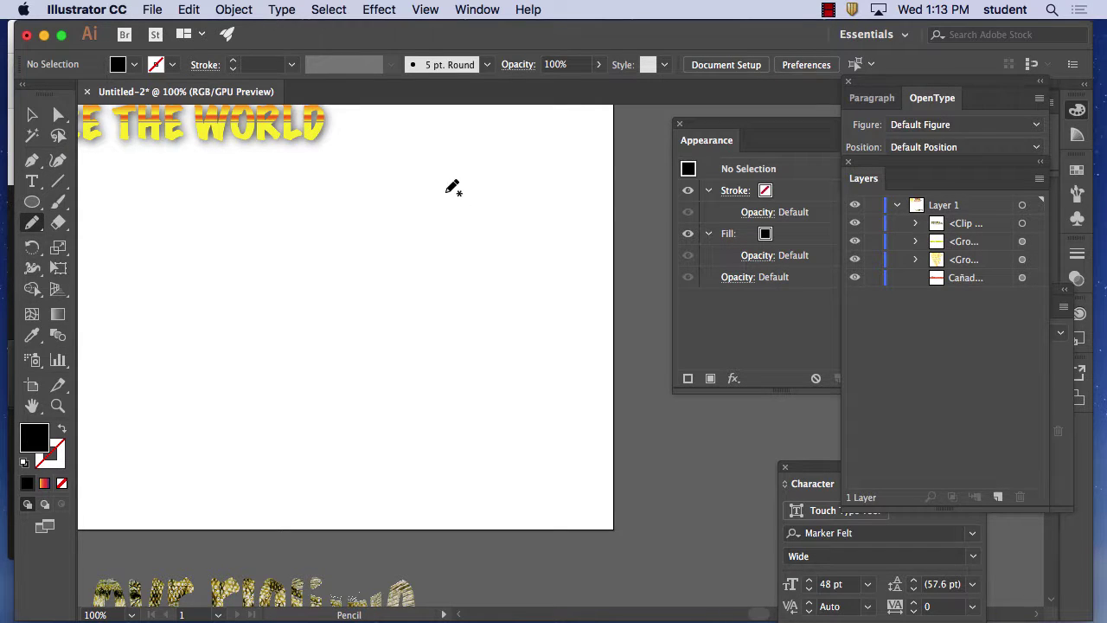
- Draw a freehand black clover with the Pencil tool, then enlarge it and shift it left
mouse_move(441, 206)
mouse_down()
mouse_move(469, 181)
mouse_move(516, 205)
mouse_move(492, 244)
mouse_move(527, 256)
mouse_move(533, 288)
mouse_move(494, 315)
mouse_move(471, 299)
mouse_move(418, 328)
mouse_move(395, 293)
mouse_move(434, 258)
mouse_move(408, 255)
mouse_move(380, 220)
mouse_move(409, 189)
mouse_move(444, 202)
mouse_up()
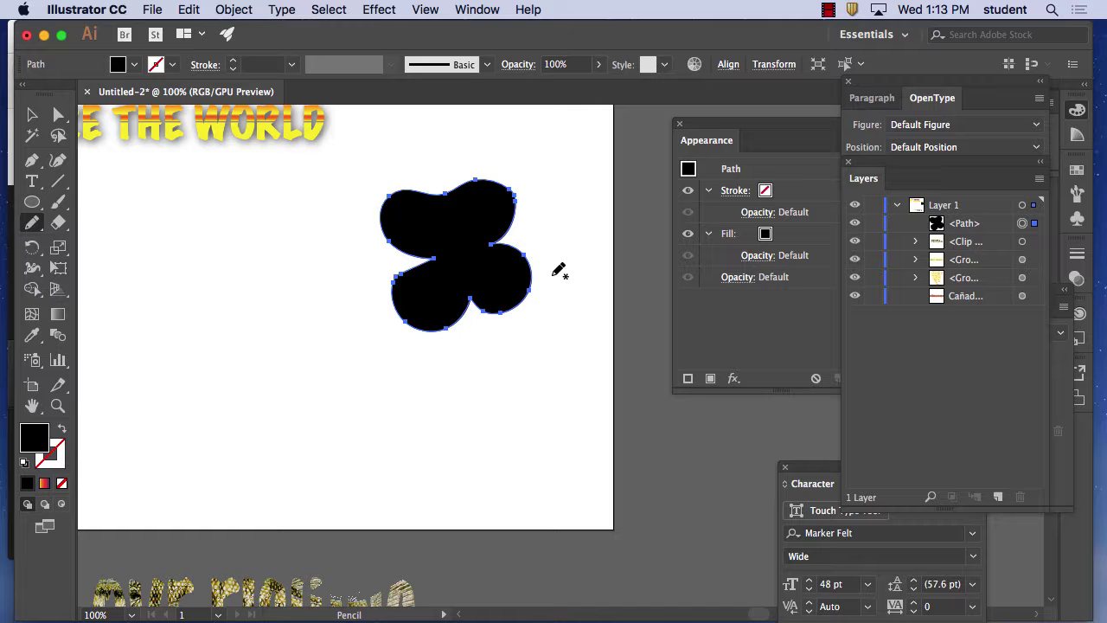
key(v)
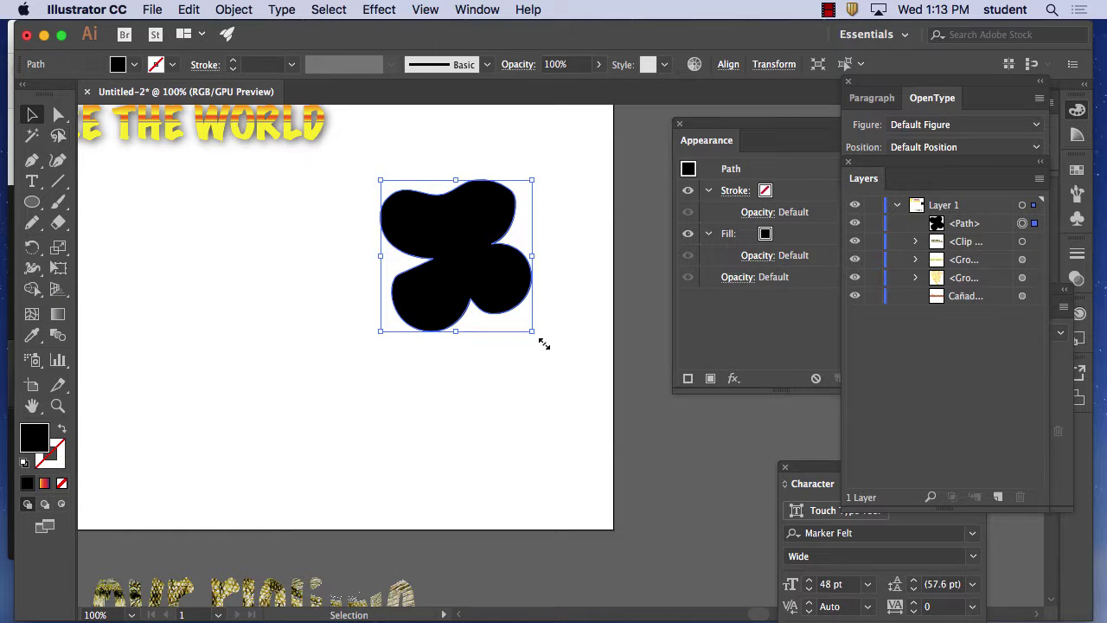
drag(531, 331, 630, 429)
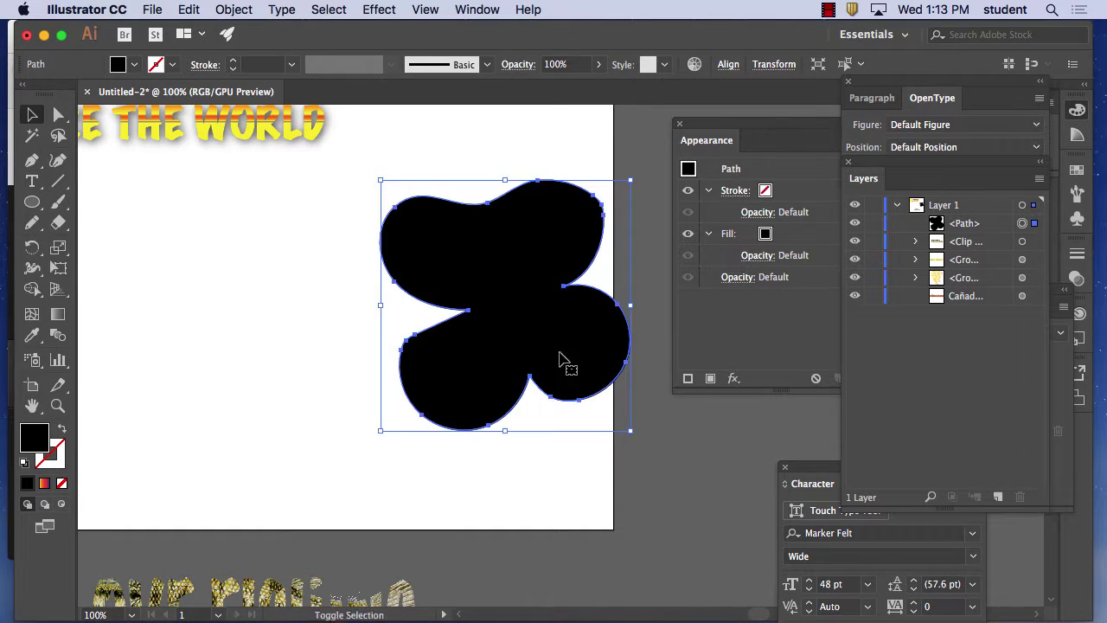
drag(560, 360, 468, 360)
drag(537, 429, 591, 476)
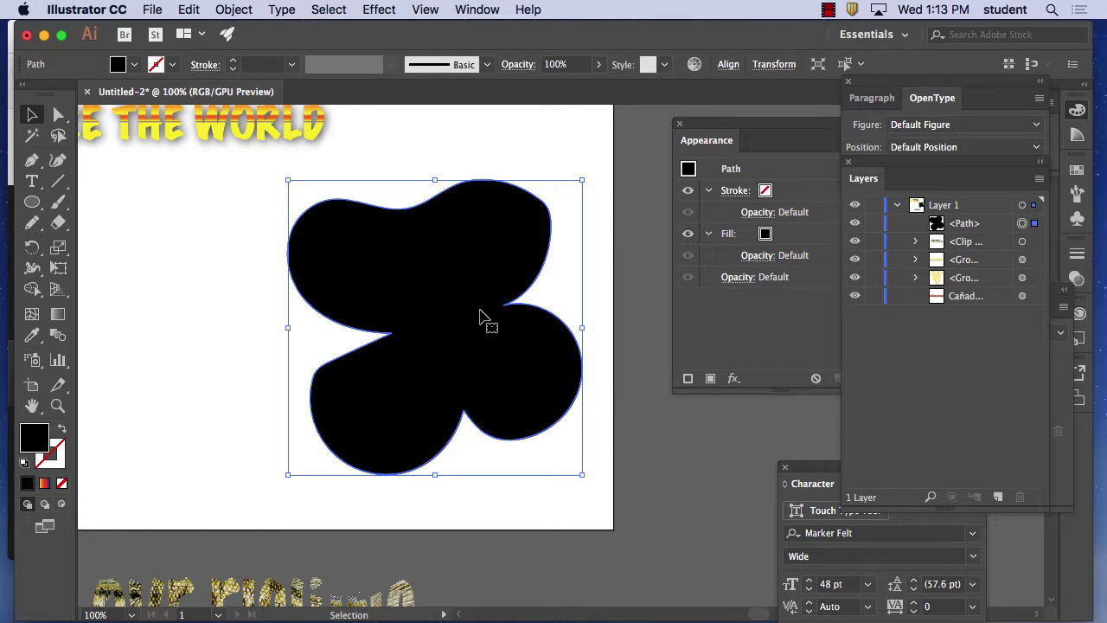
- Alt-drag a duplicate of the clover to sit beside it on the left
scroll(484, 313, left, 5)
scroll(484, 313, up, 2)
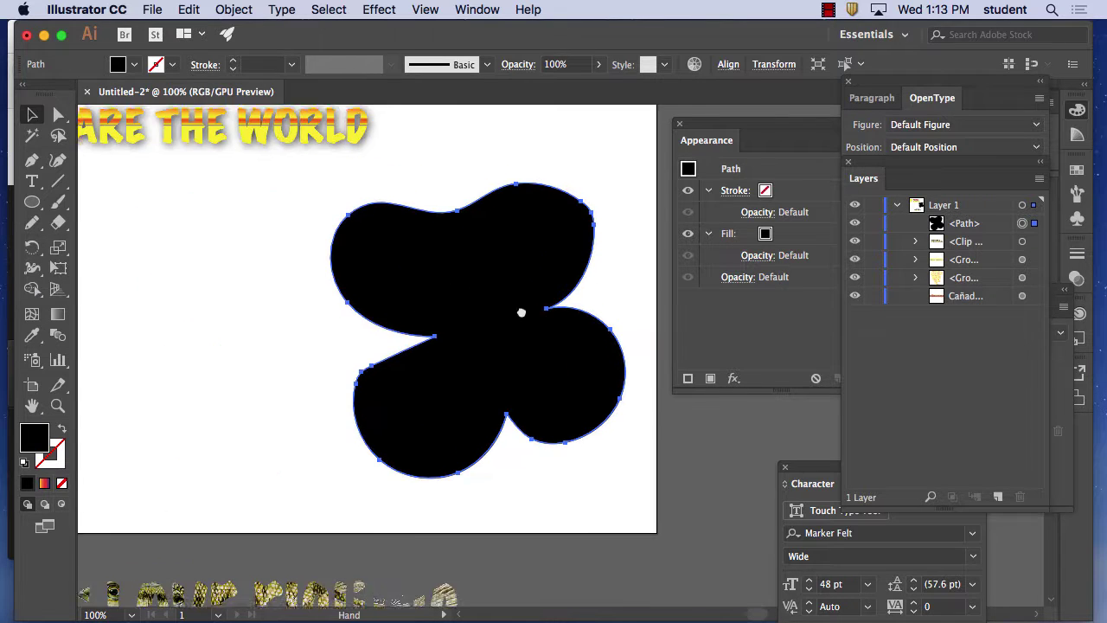
drag(534, 320, 232, 320)
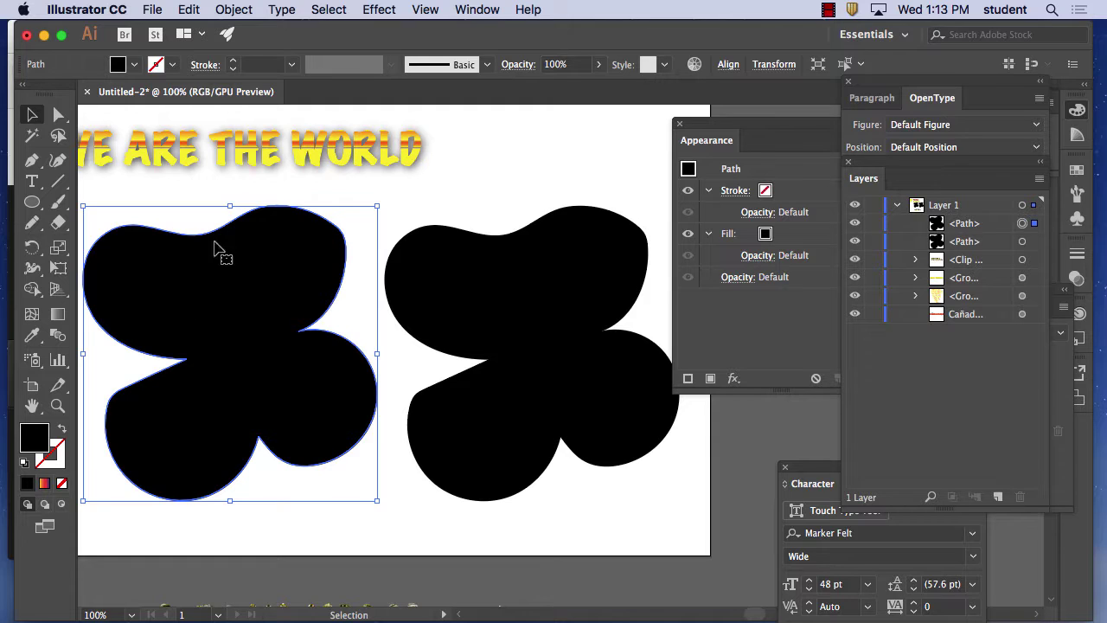
- Turn the left clover into an area-type container holding the word CLOVER
click(32, 182)
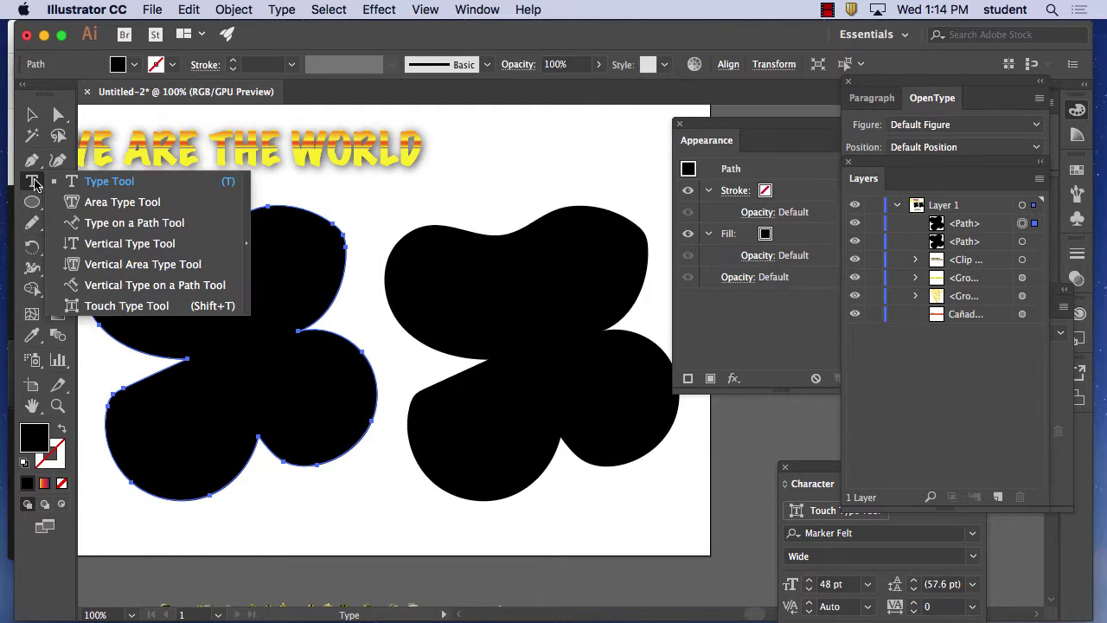
click(100, 202)
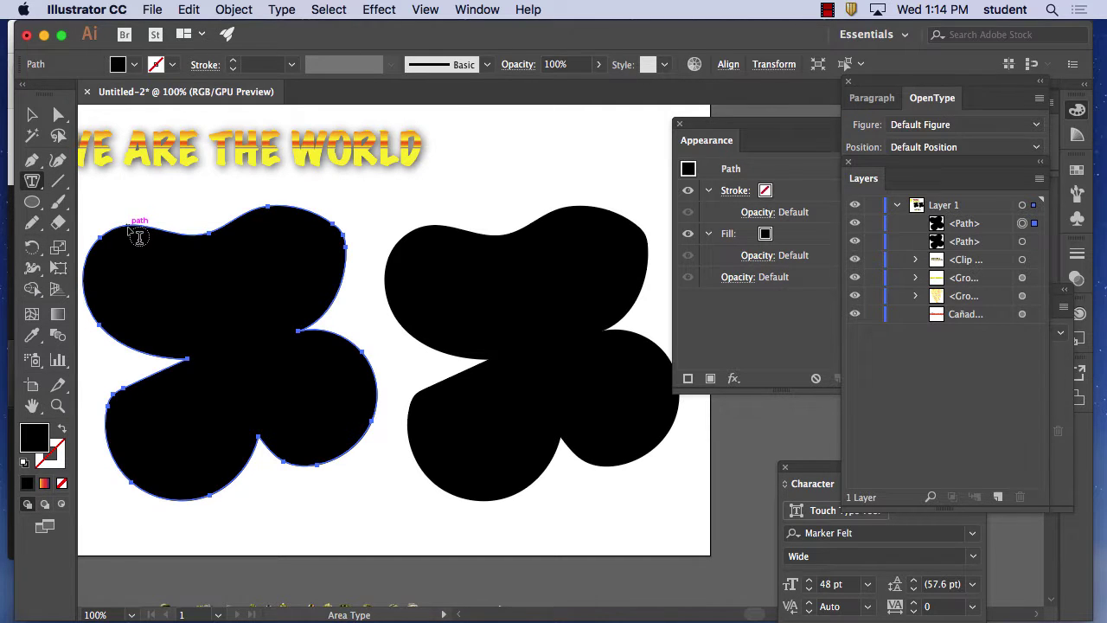
click(136, 236)
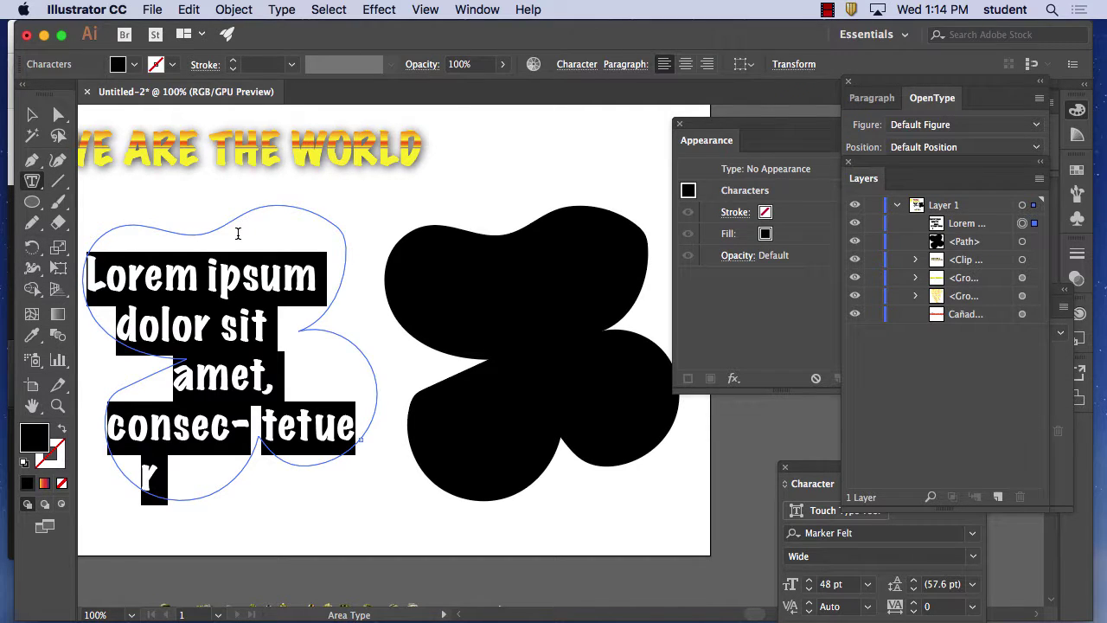
text(CLOVEWR)
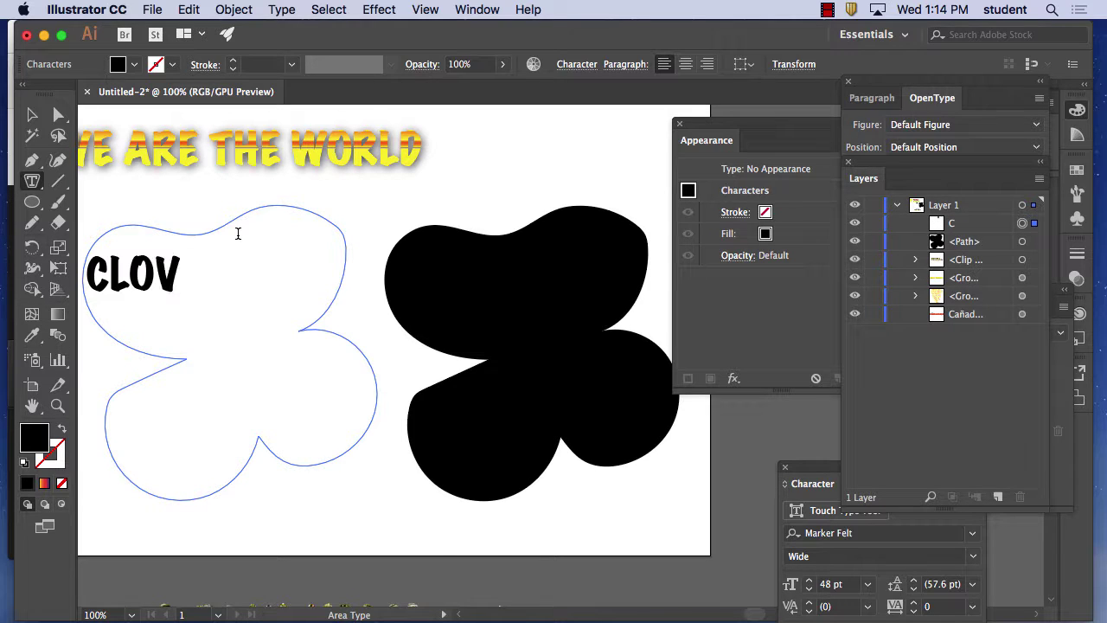
key(BackSpace)
key(BackSpace)
text(ER)
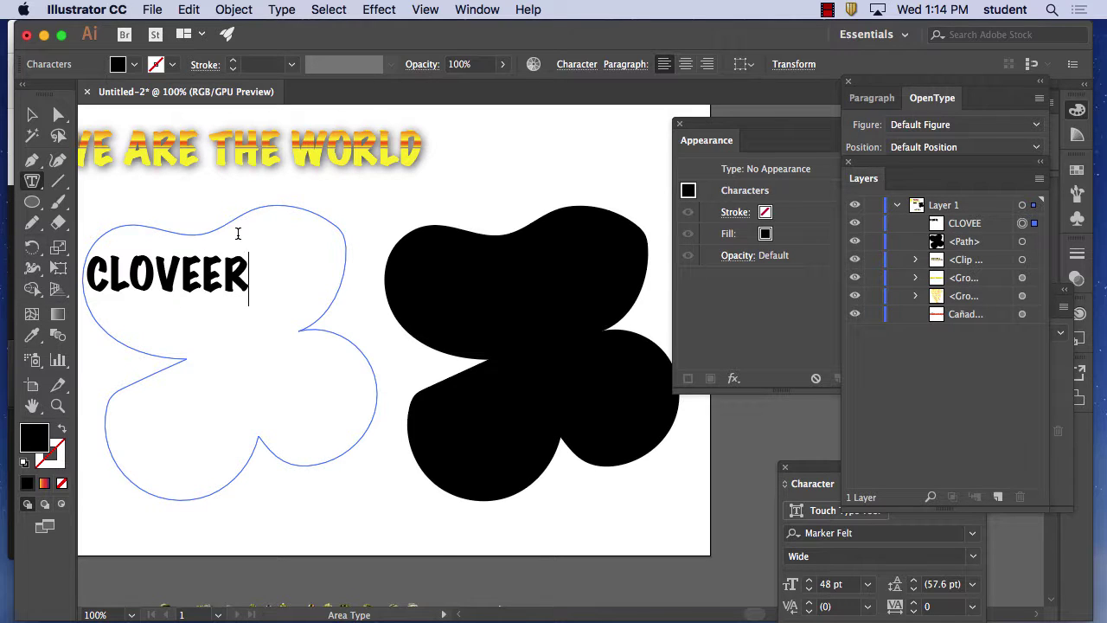
key(BackSpace)
key(BackSpace)
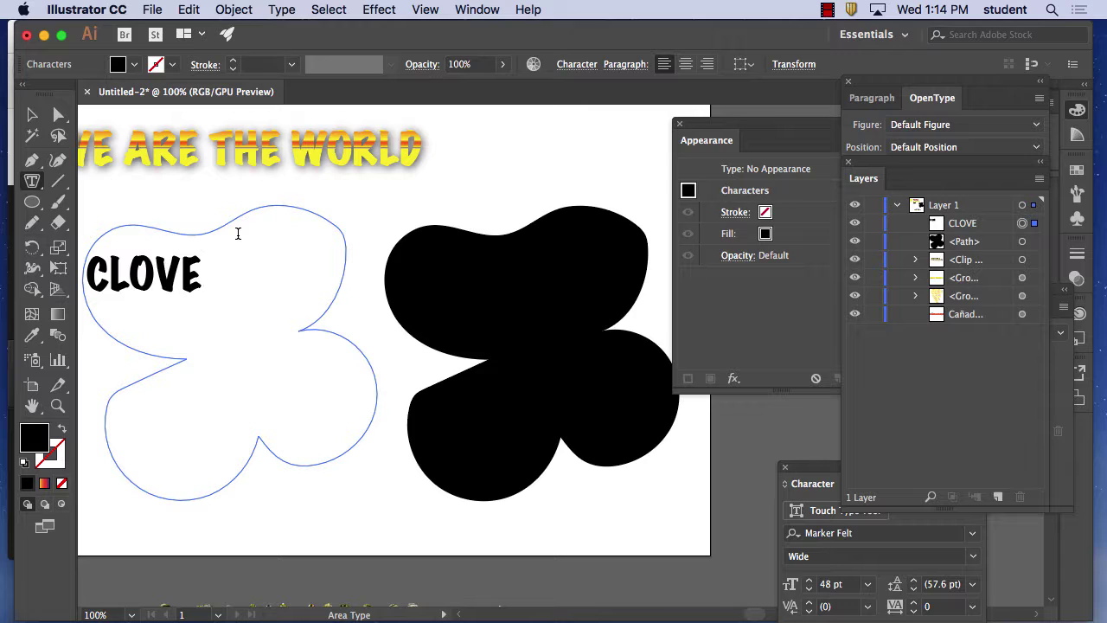
text(R)
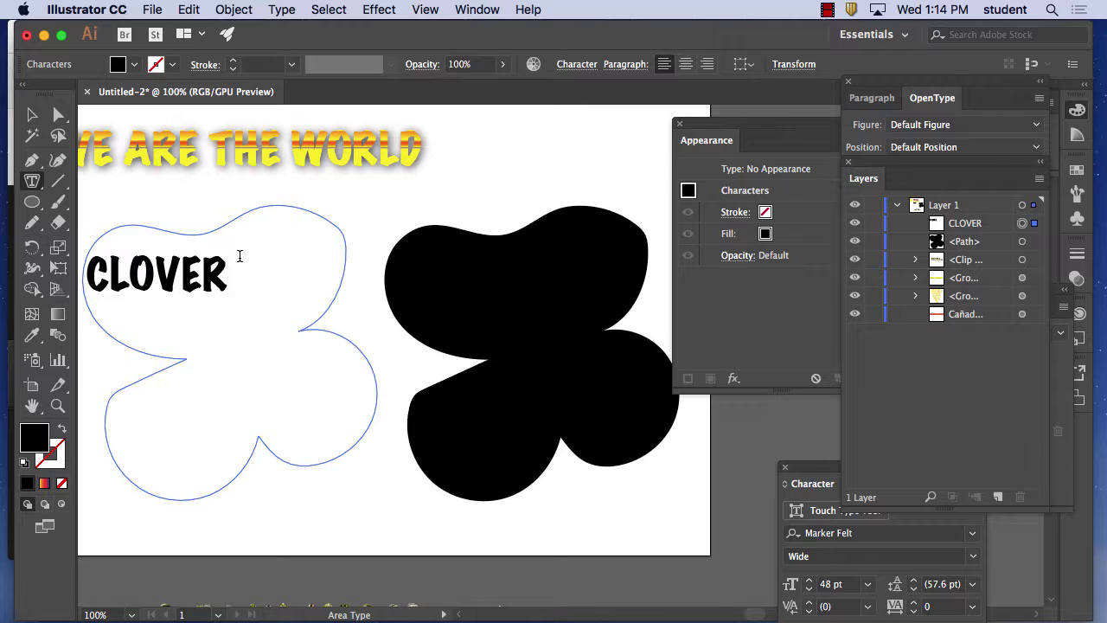
- Set the CLOVER text's font size to 14 pt
key(ctrl+a)
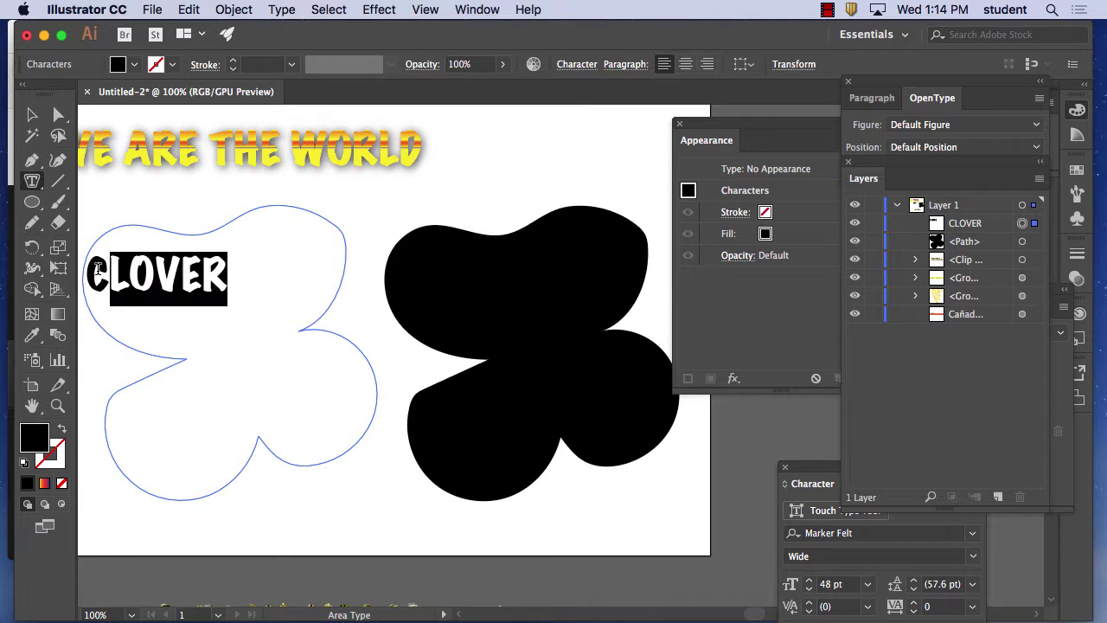
scroll(635, 121, left, 4)
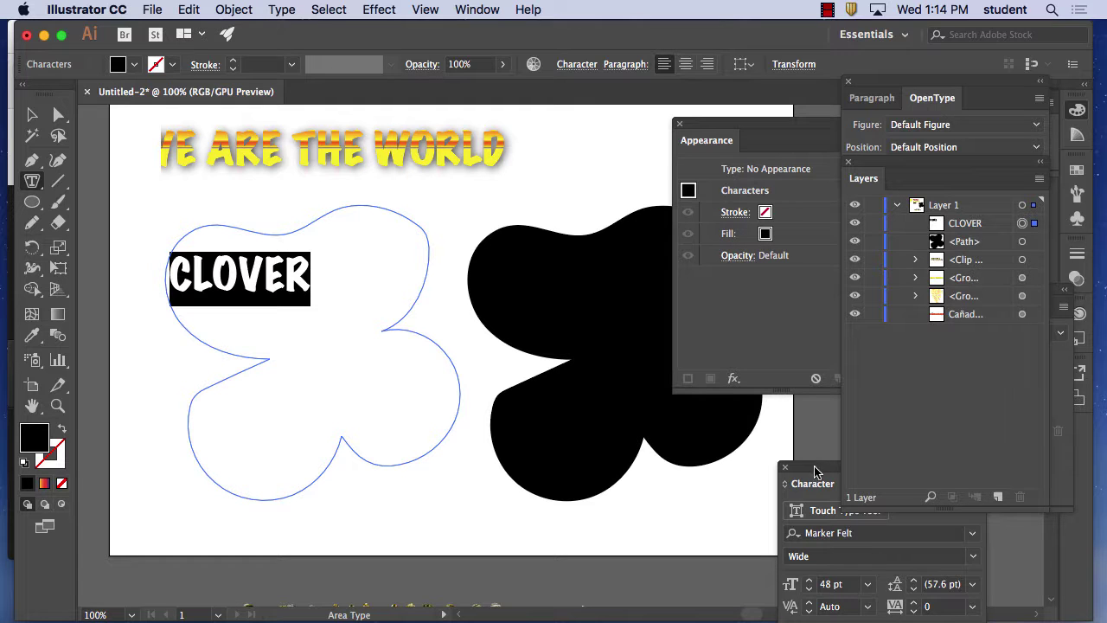
drag(817, 469, 712, 278)
click(763, 395)
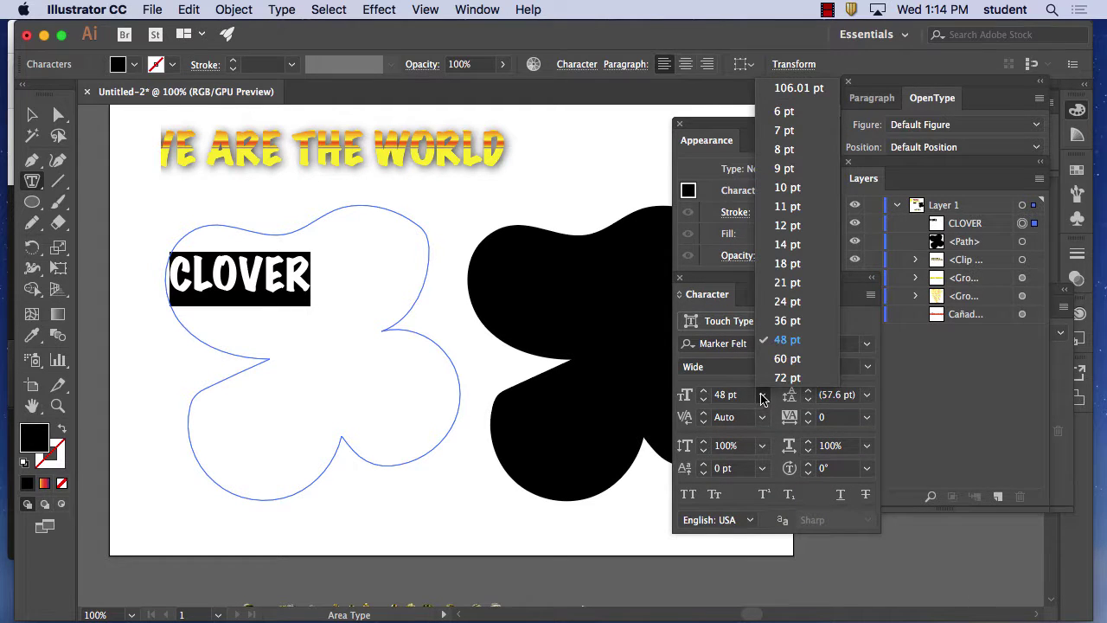
click(776, 245)
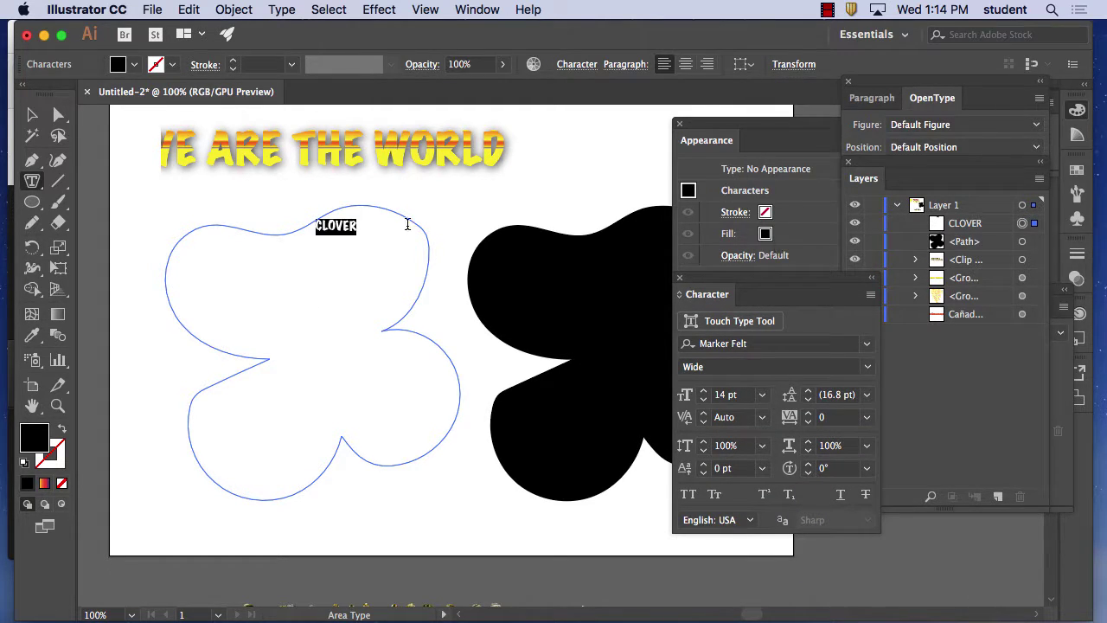
click(358, 226)
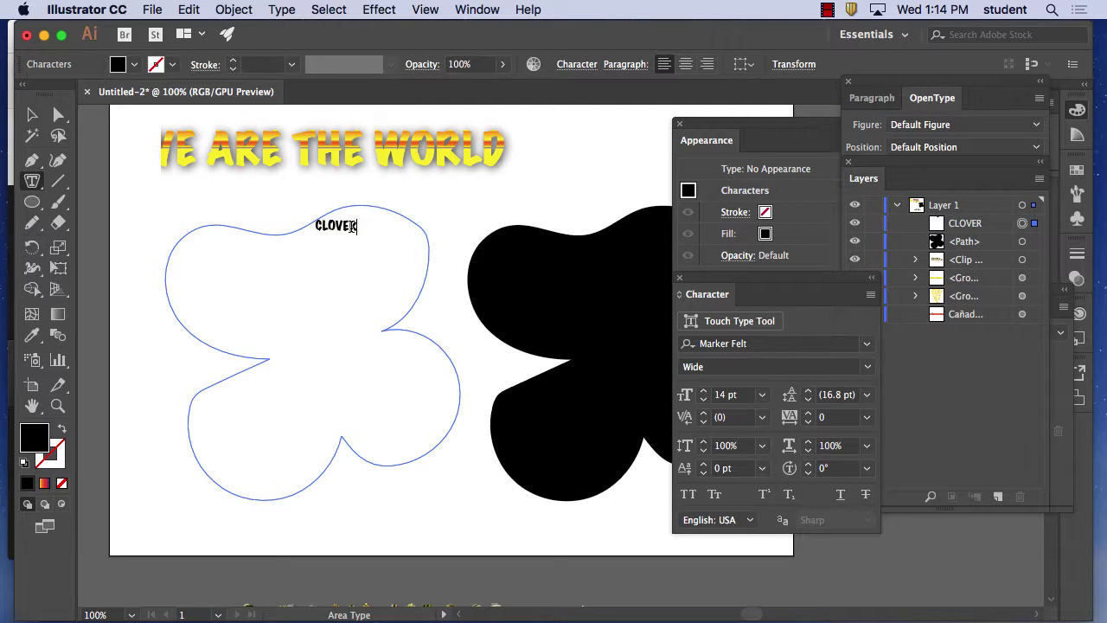
- Select the CLOVER text area and align its text to the center
click(32, 114)
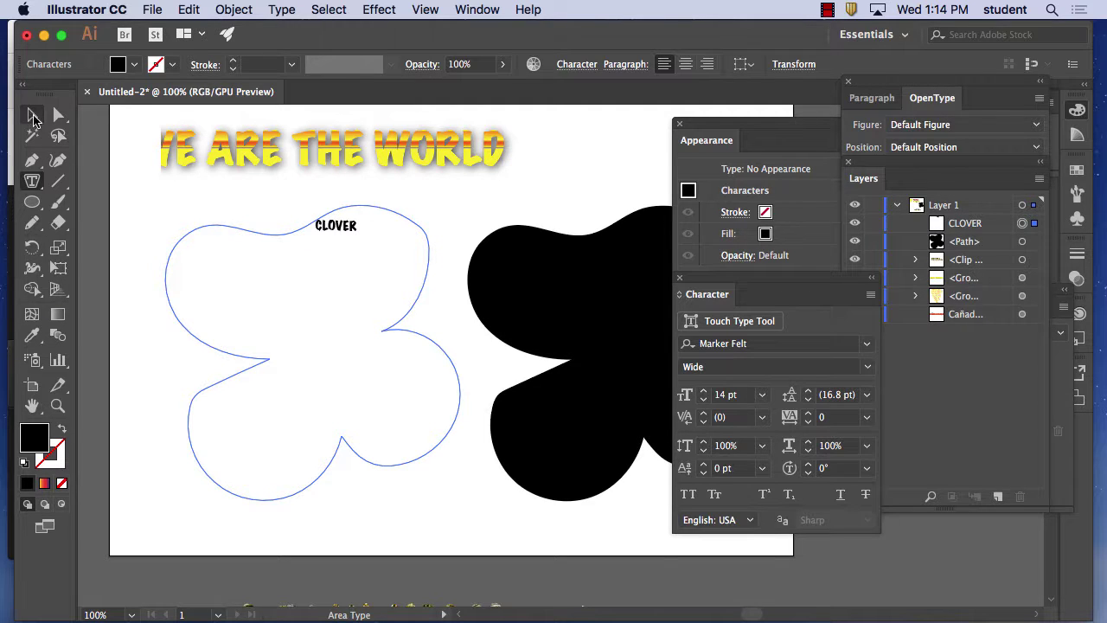
click(317, 232)
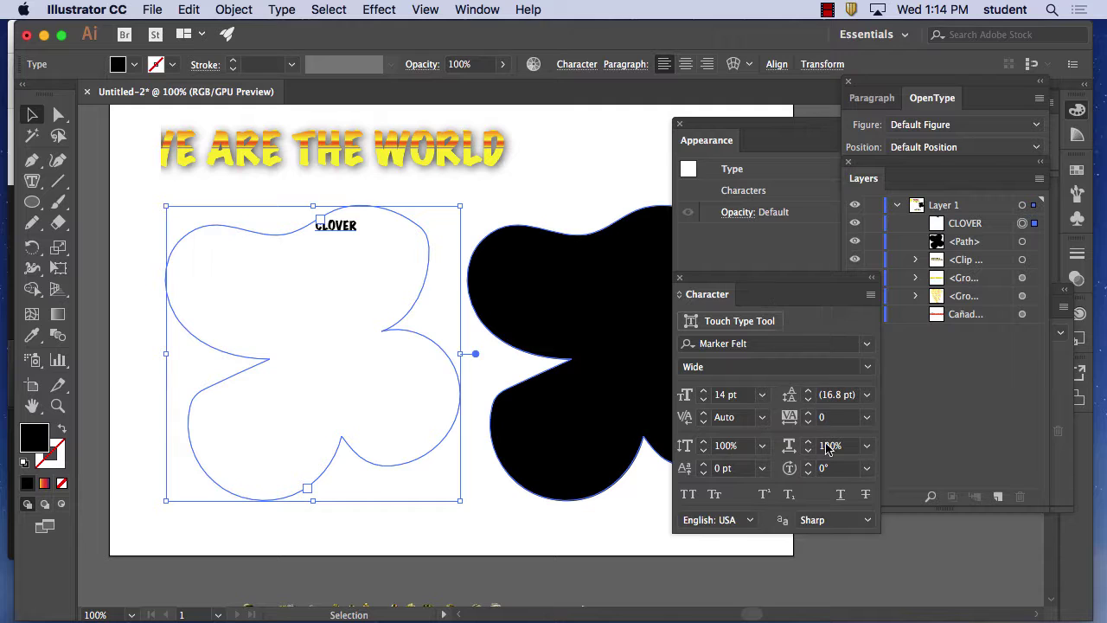
click(746, 321)
click(685, 65)
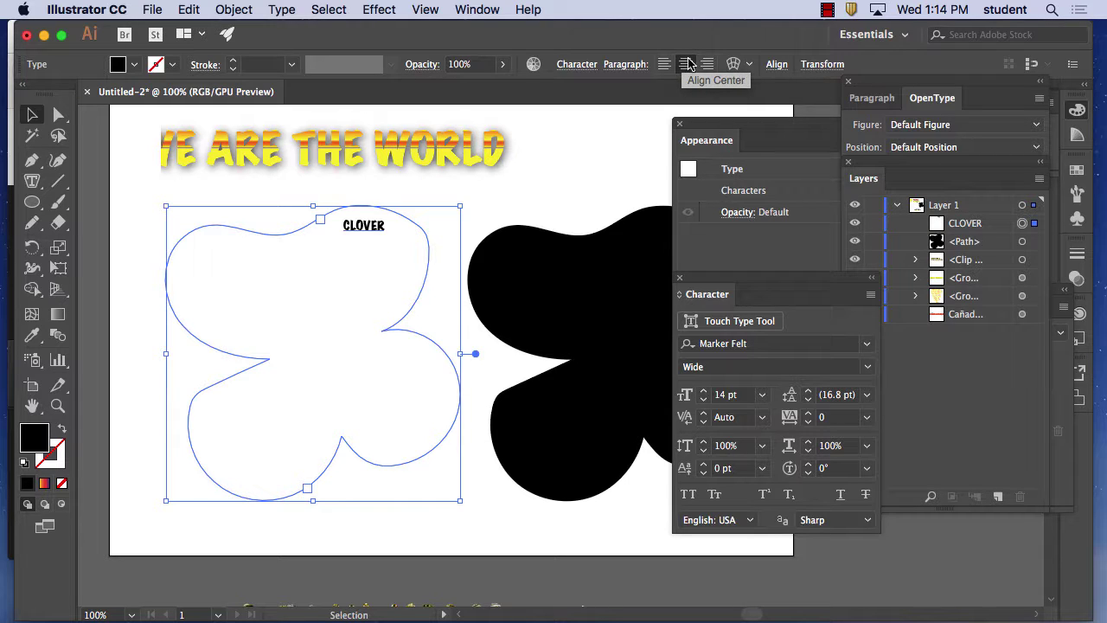
click(481, 9)
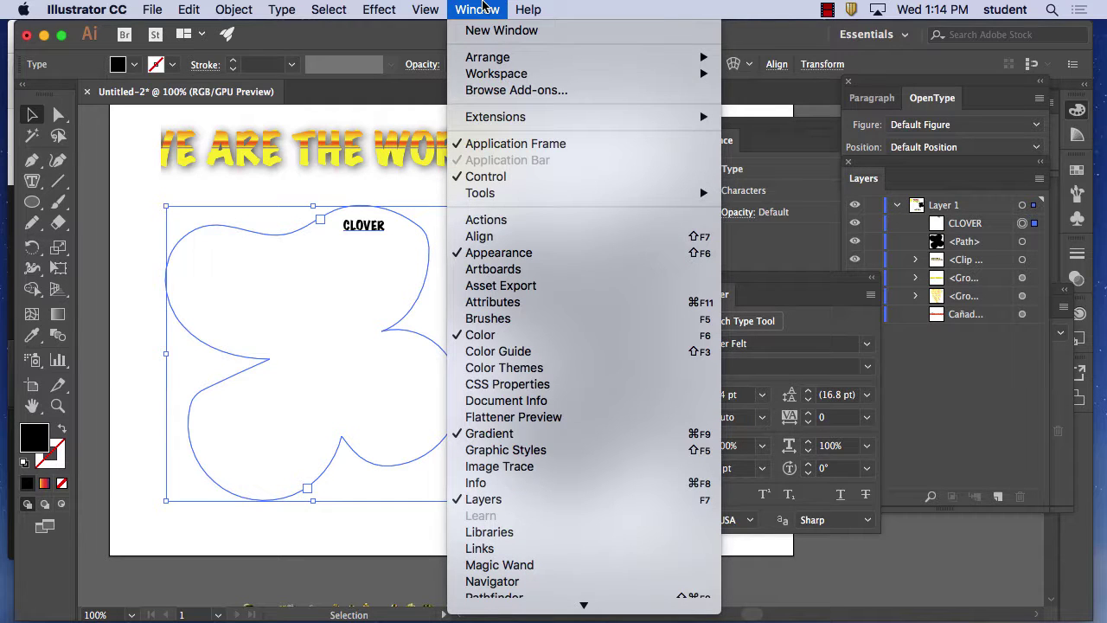
- Justify the CLOVER text across the full width in the Paragraph panel
scroll(581, 510, down, 10)
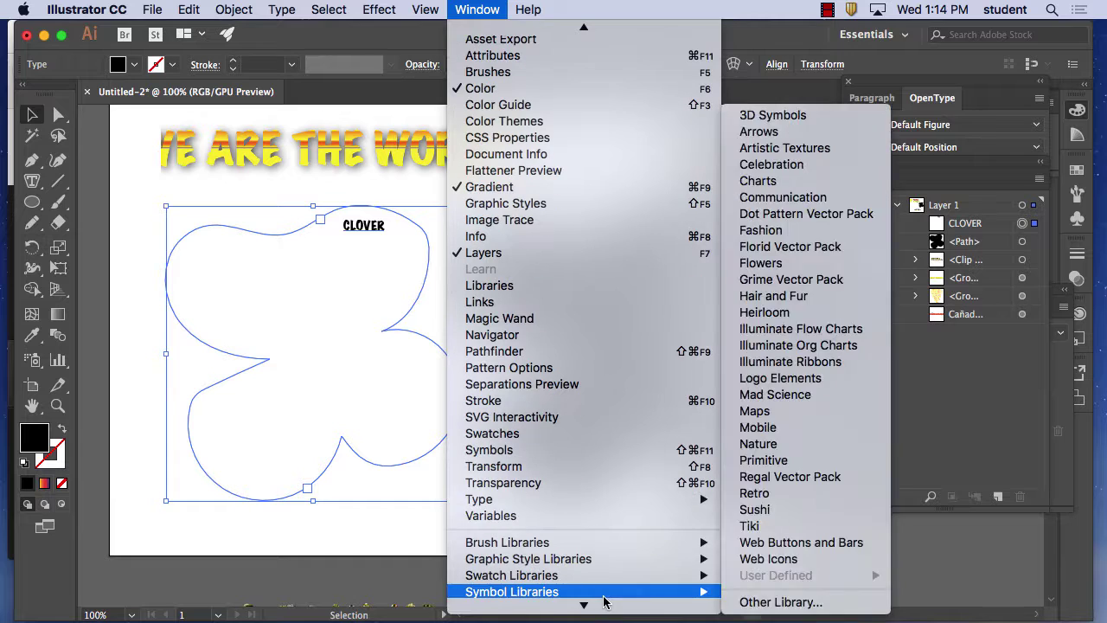
mouse_move(582, 499)
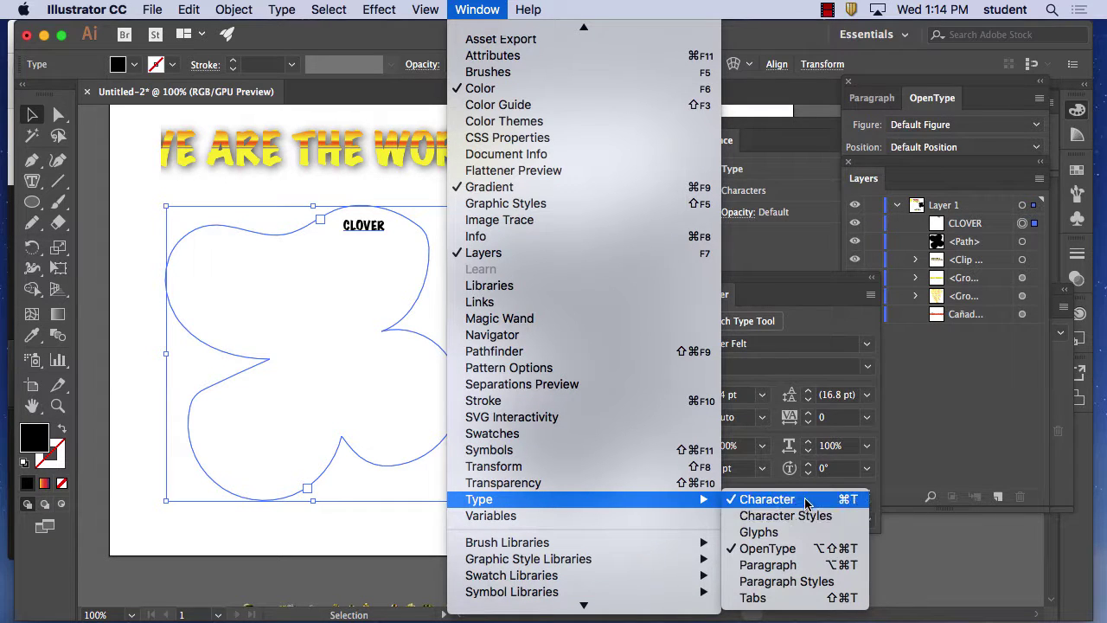
click(785, 566)
drag(893, 87, 596, 115)
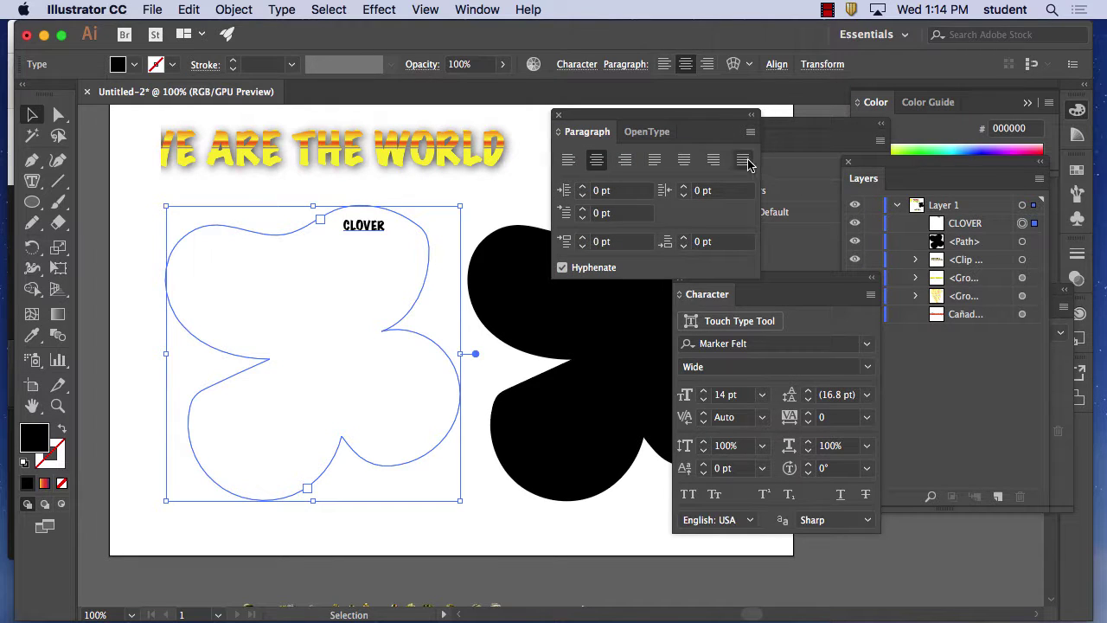
click(743, 161)
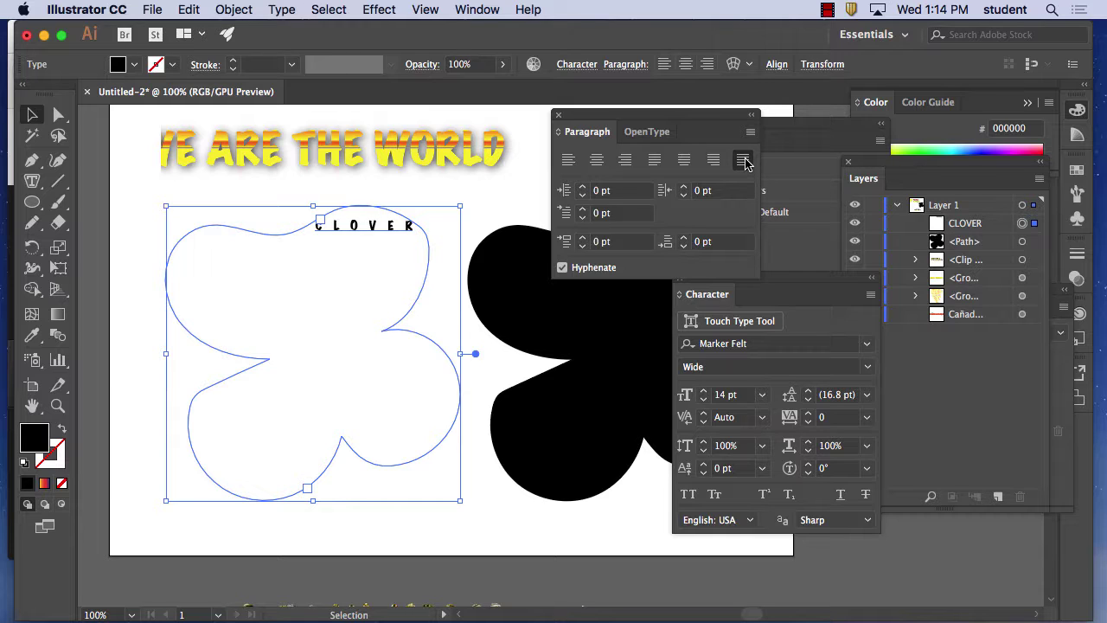
- Copy the word CLOVER and paste a second copy after it
double_click(413, 226)
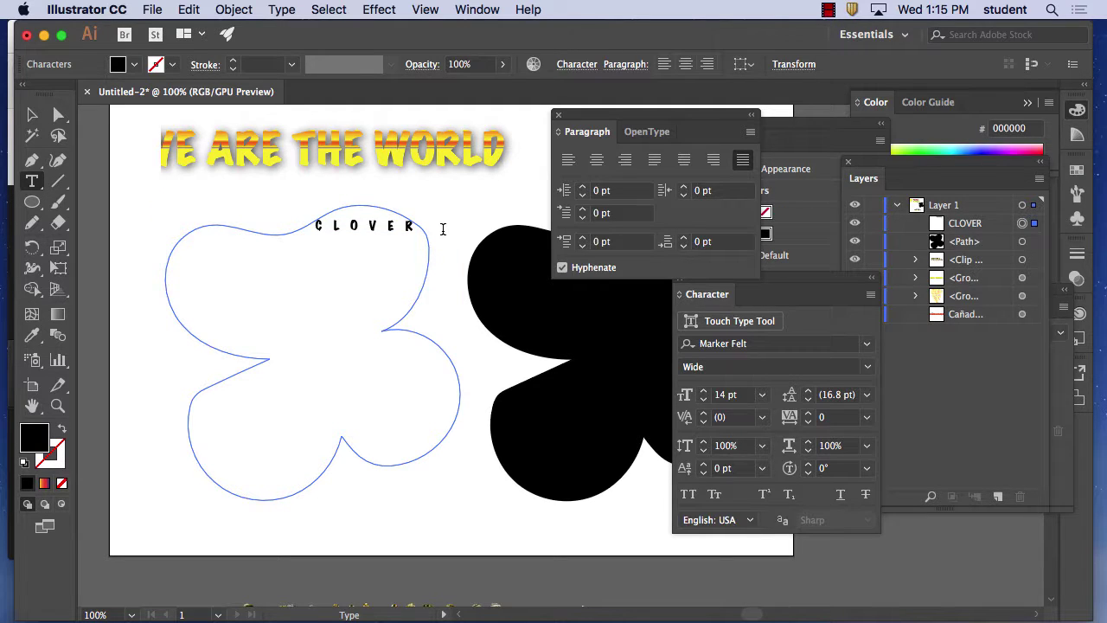
drag(412, 225, 297, 210)
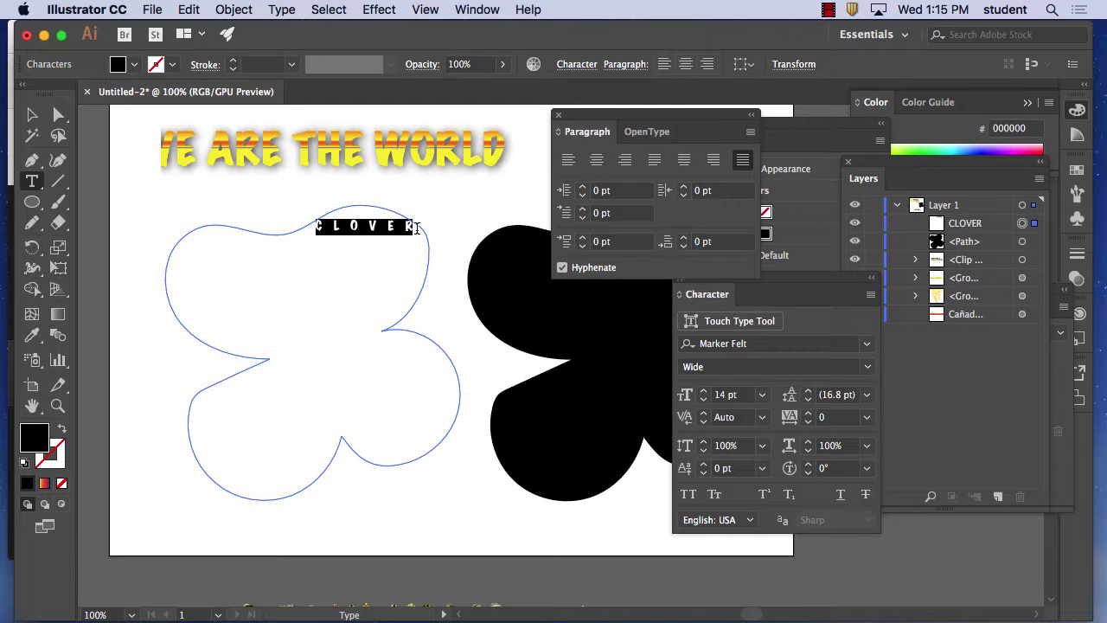
click(415, 228)
text(CLOVER)
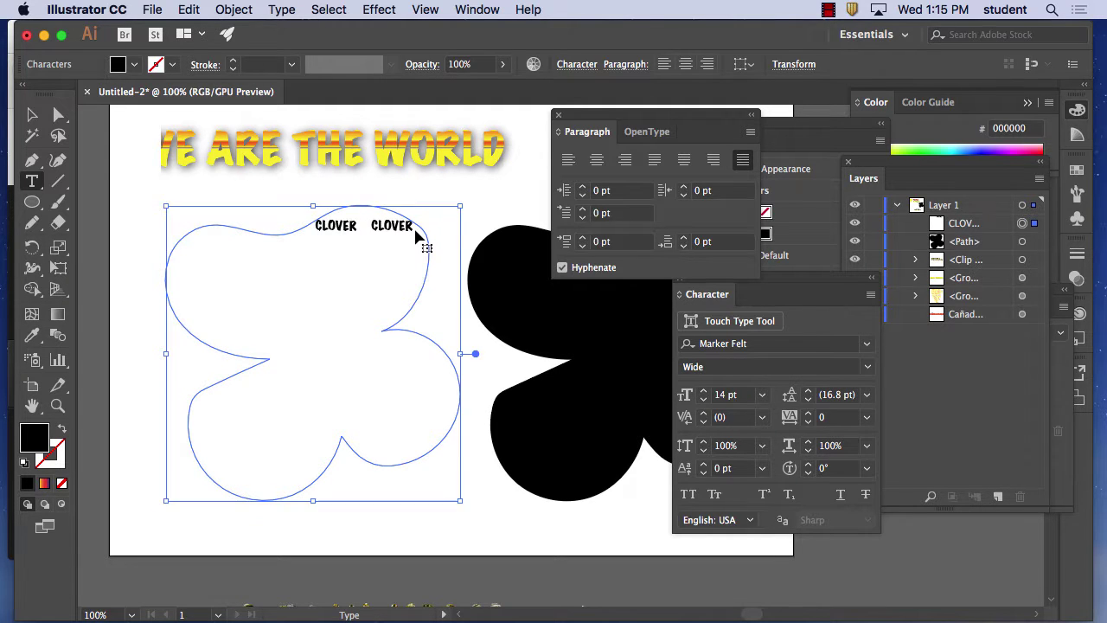
key(super+space)
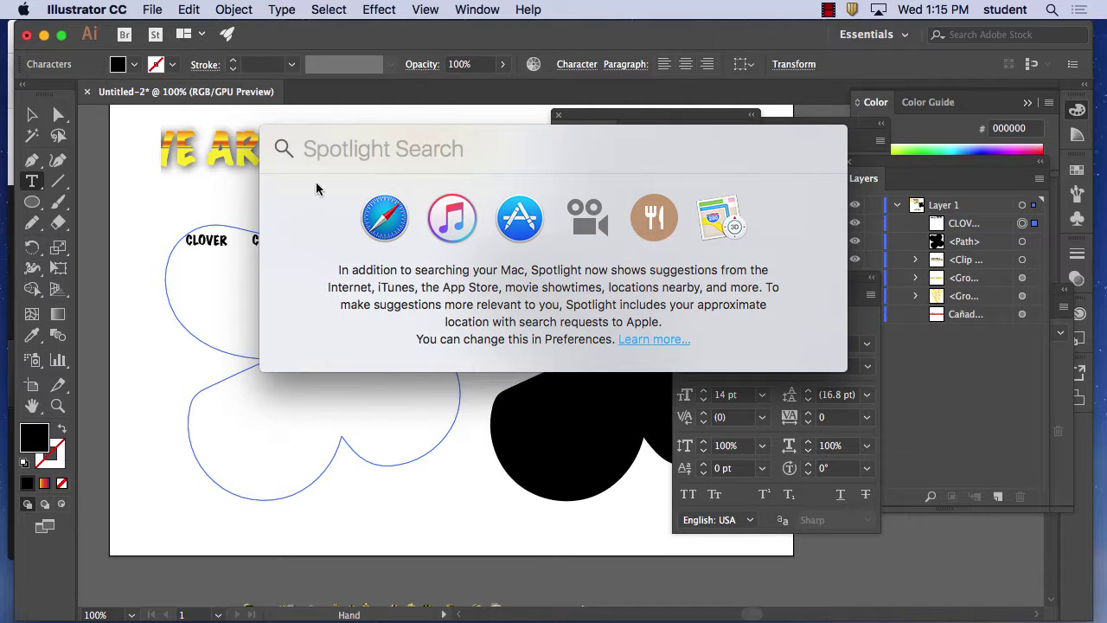
key(Escape)
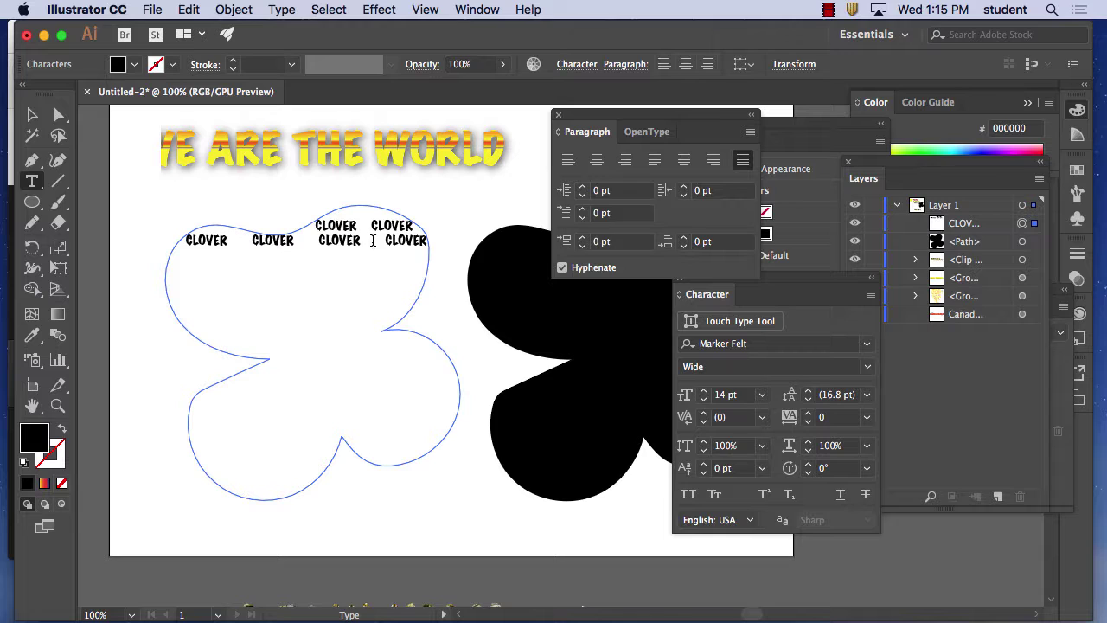
- Paste CLOVER repeatedly until the justified text fills the clover's upper lobe
key(ctrl+v)
key(ctrl+v)
key(ctrl+v)
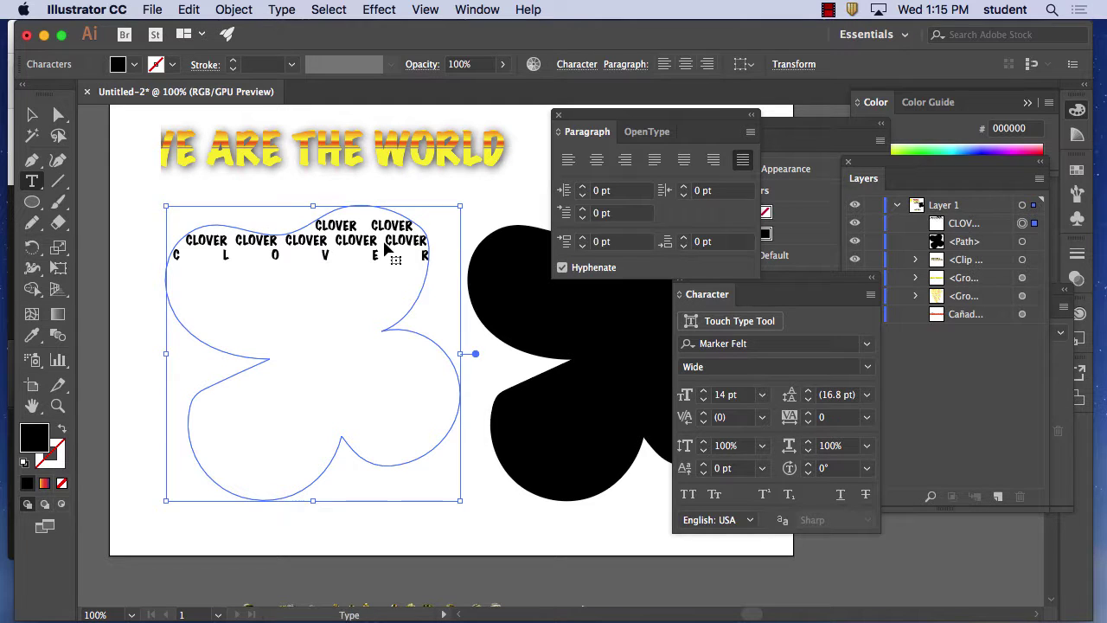
key(ctrl+v)
key(ctrl+v)
key(ctrl+v)
key(ctrl+v)
key(ctrl+v)
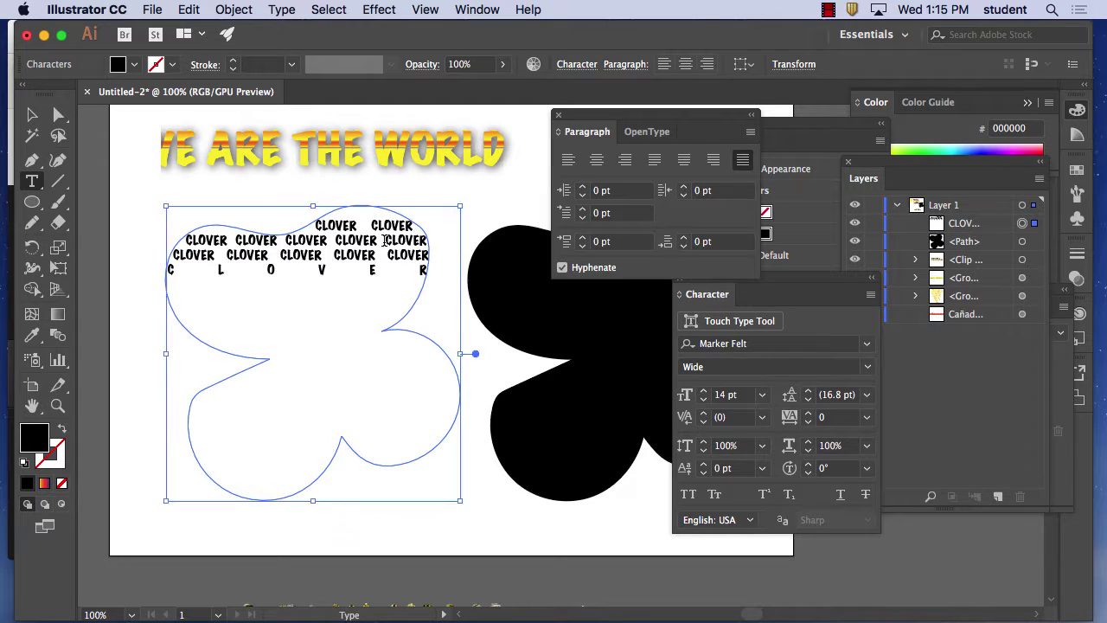
key(ctrl+v)
key(ctrl+v)
text(v v v)
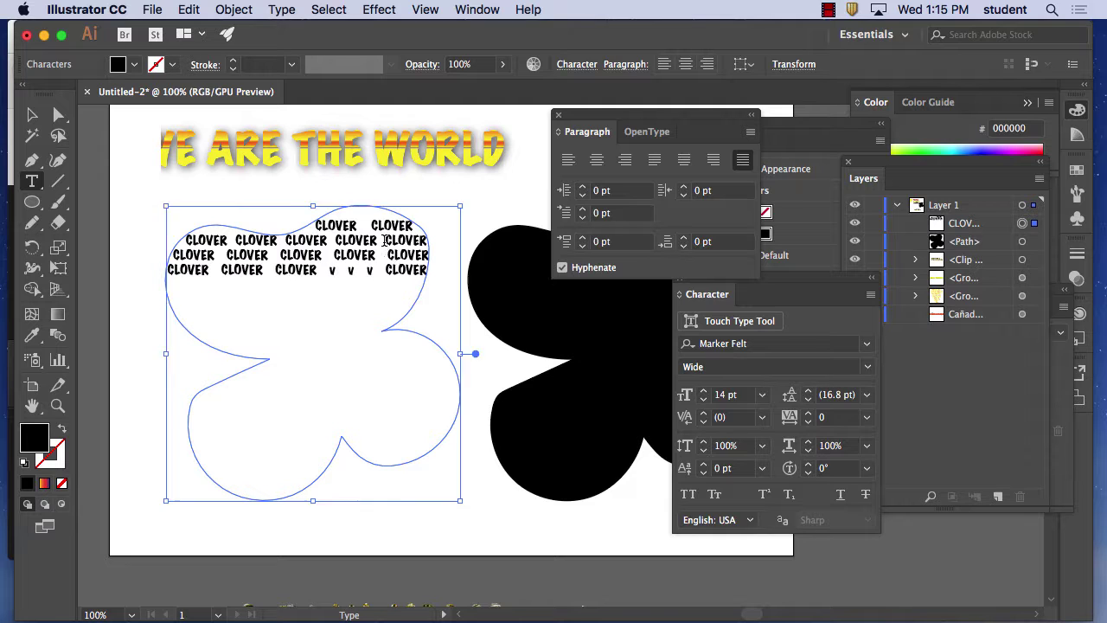
text(CLOVER)
text(v v)
text(CLOVER)
text(v v v v)
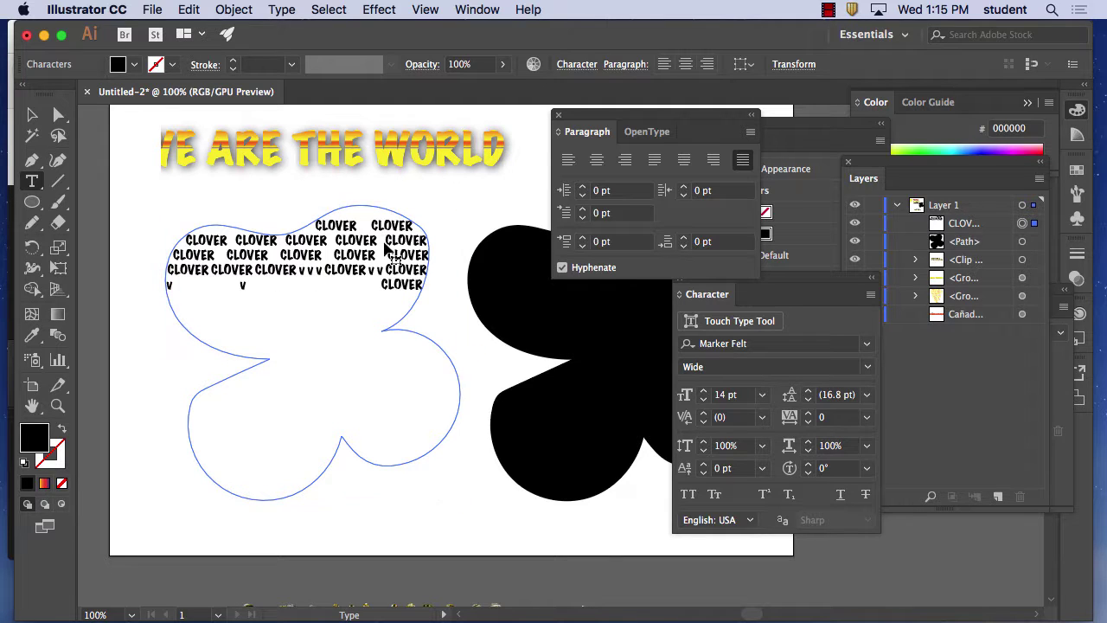
text( v v v)
key(ctrl+v)
key(ctrl+v)
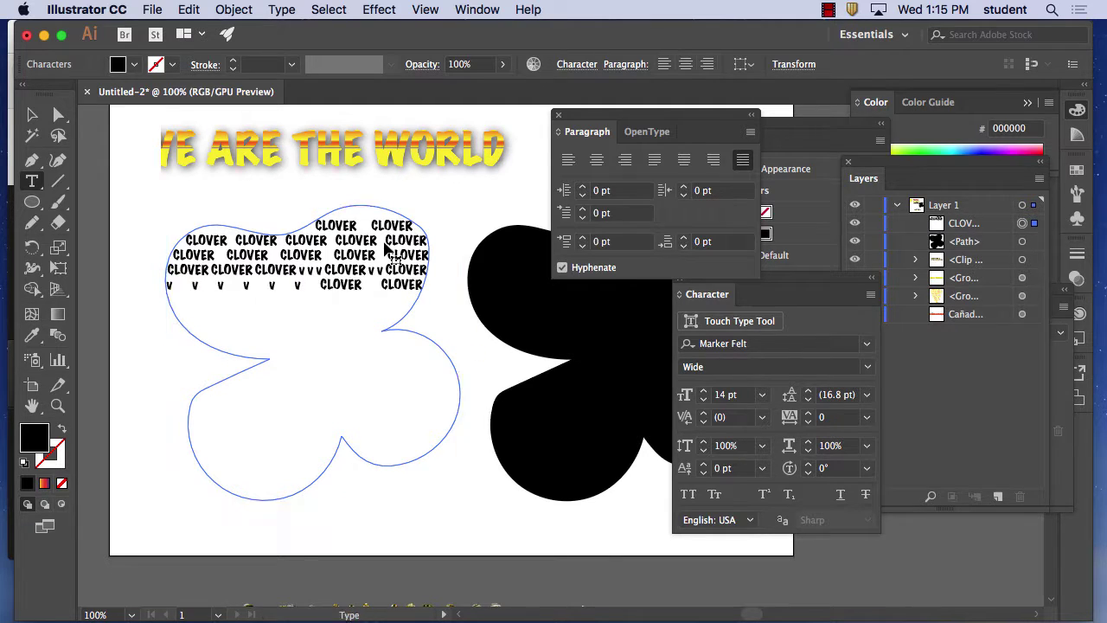
text(CLOVER)
text(CLOVER)
text(CLOVER)
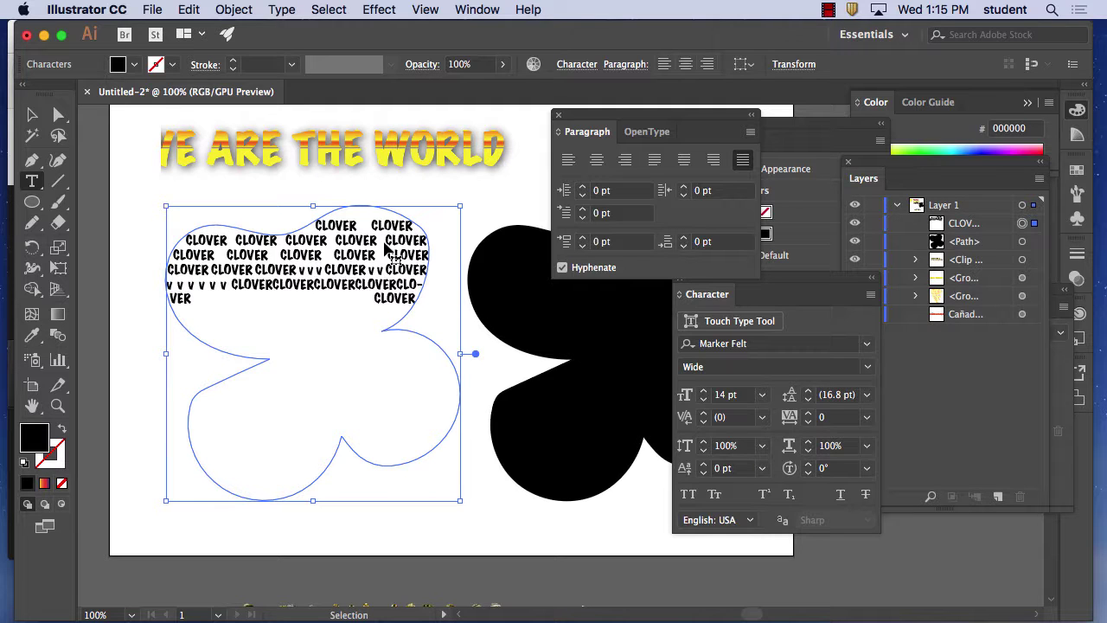
key(ctrl+v)
key(ctrl+v)
key(ctrl+v)
key(ctrl+v)
key(ctrl+v)
key(ctrl+v)
key(ctrl+v)
key(ctrl+v)
key(ctrl+v)
key(ctrl+v)
key(ctrl+v)
key(ctrl+v)
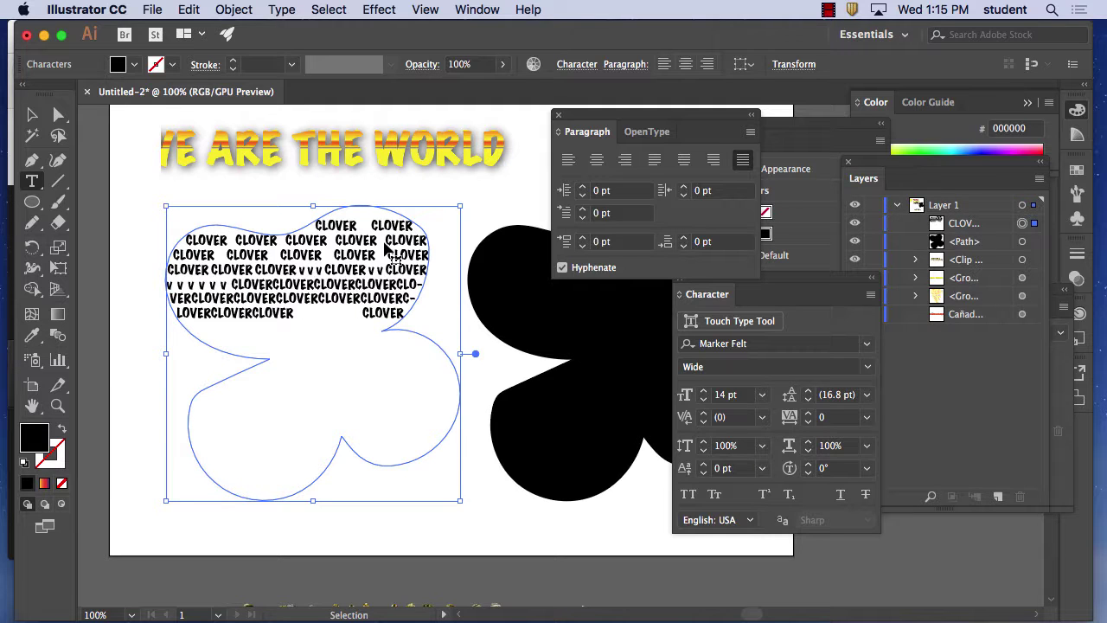
key(ctrl+v)
key(ctrl+v)
key(ctrl+v)
key(ctrl+v)
key(ctrl+v)
key(ctrl+v)
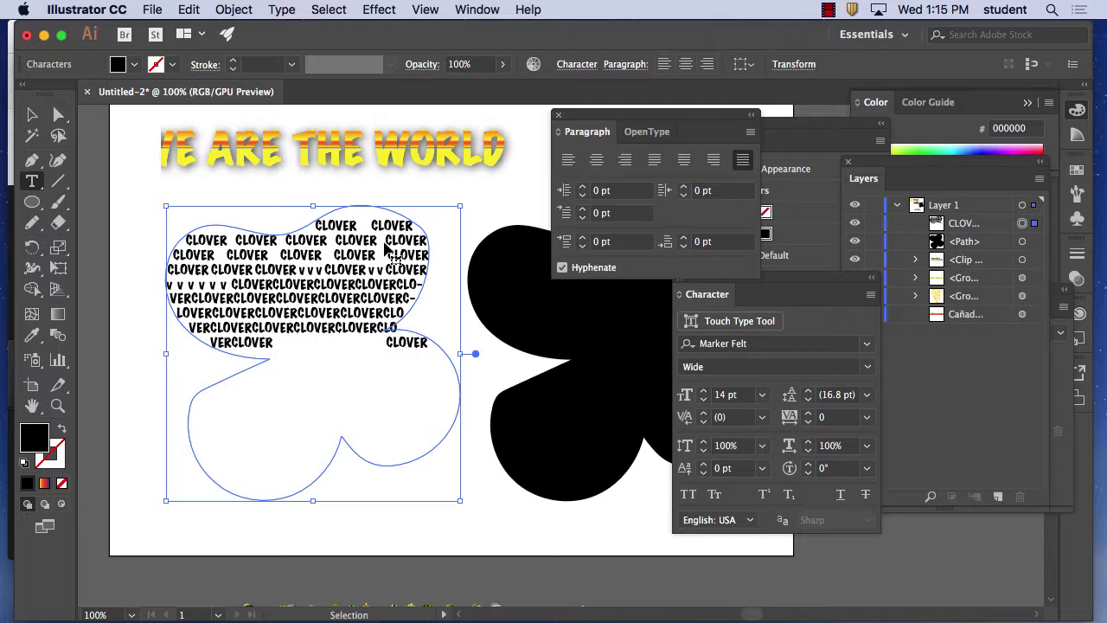
- Keep pasting CLOVER until the text reaches the bottom of the lower lobe
key(ctrl+v)
key(ctrl+v)
key(ctrl+v)
key(ctrl+v)
key(ctrl+v)
key(ctrl+v)
key(ctrl+v)
key(ctrl+v)
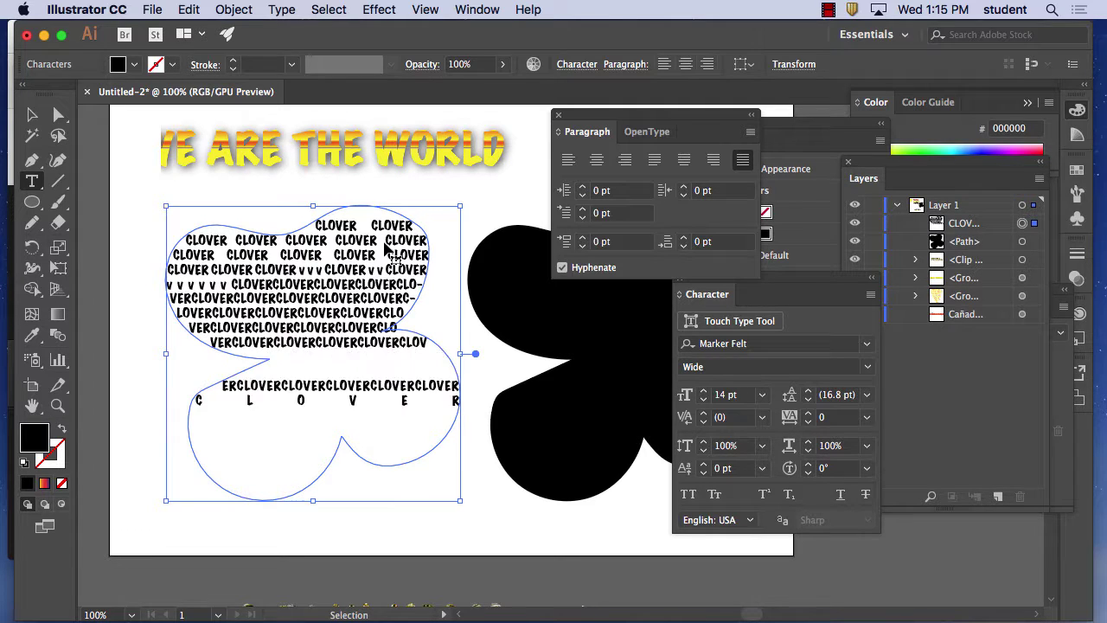
key(ctrl+v)
key(ctrl+v)
key(ctrl+v)
key(ctrl+v)
key(ctrl+v)
key(ctrl+v)
key(ctrl+v)
key(ctrl+v)
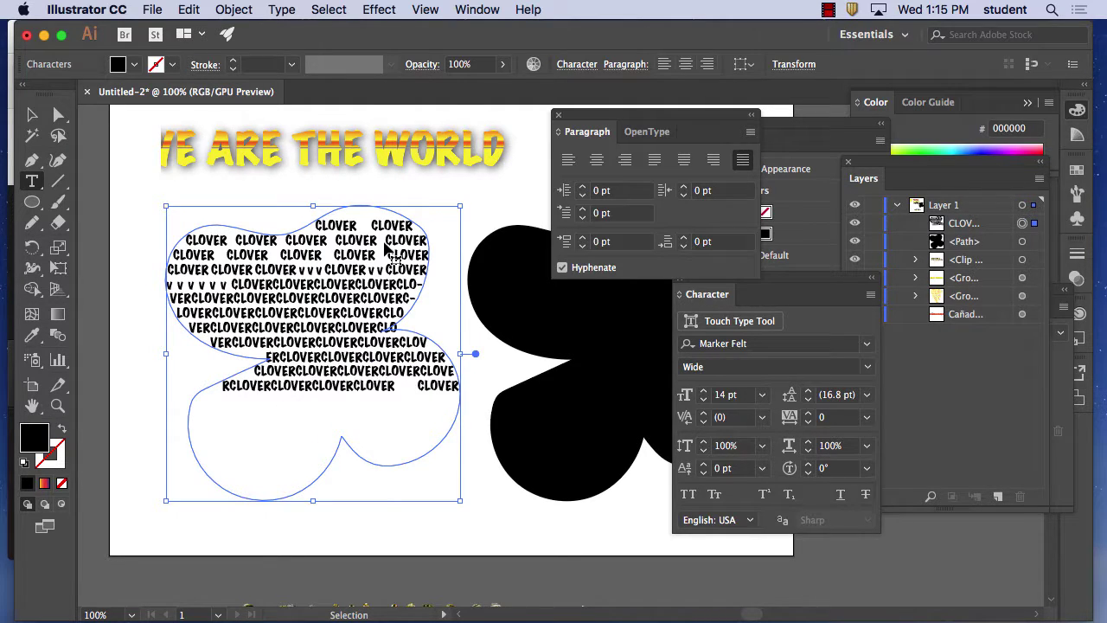
key(ctrl+v)
key(ctrl+v)
key(ctrl+v)
key(ctrl+v)
key(ctrl+v)
key(ctrl+v)
key(ctrl+v)
key(ctrl+v)
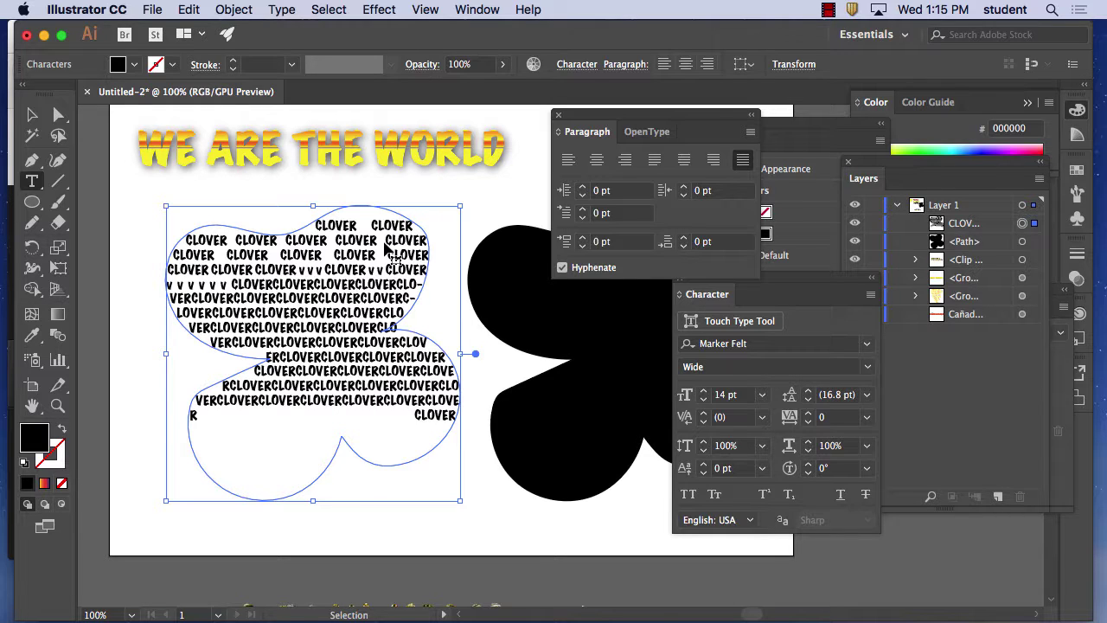
key(ctrl+v)
key(ctrl+v)
key(ctrl+v)
key(ctrl+v)
key(ctrl+v)
key(ctrl+v)
key(ctrl+v)
key(ctrl+v)
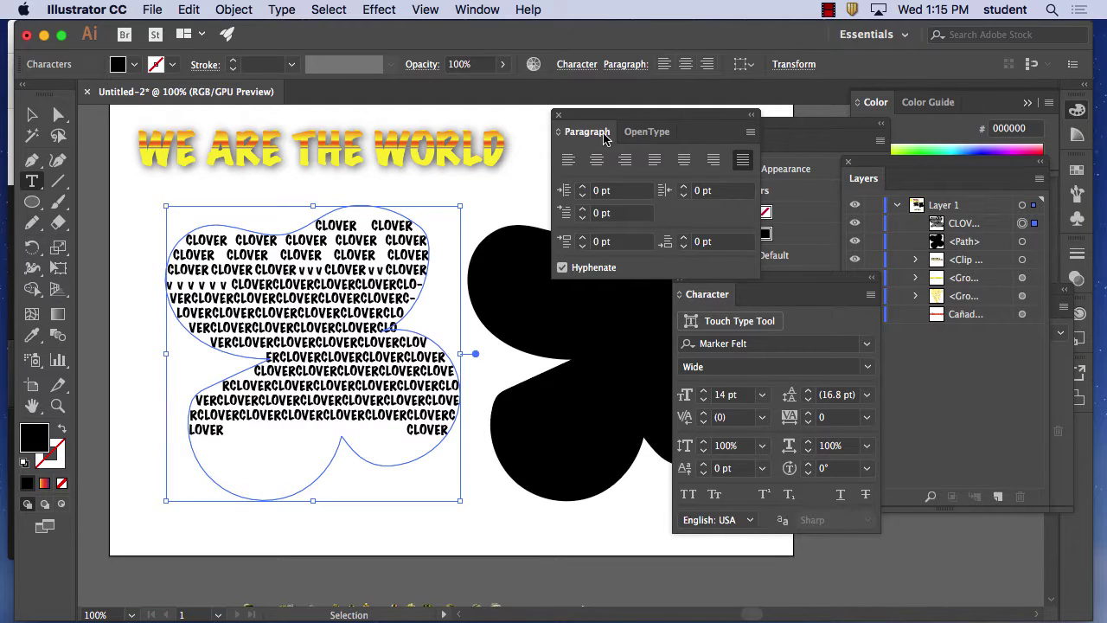
key(ctrl+v)
key(ctrl+v)
key(ctrl+v)
key(ctrl+v)
key(ctrl+v)
key(ctrl+v)
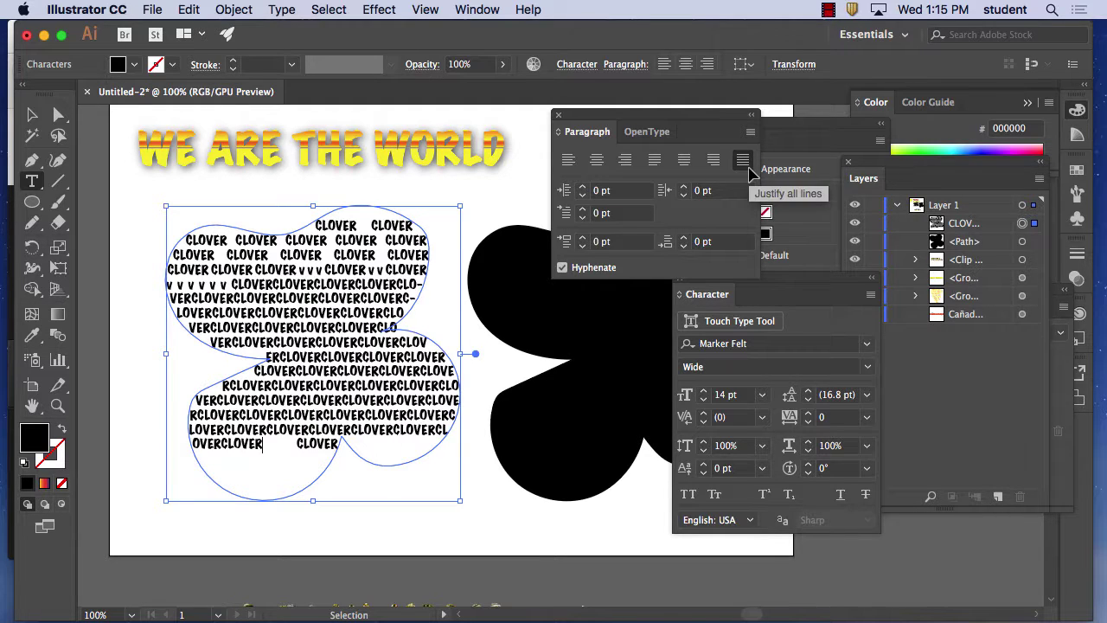
key(ctrl+v)
key(ctrl+v)
key(ctrl+v)
key(ctrl+v)
key(ctrl+v)
key(ctrl+v)
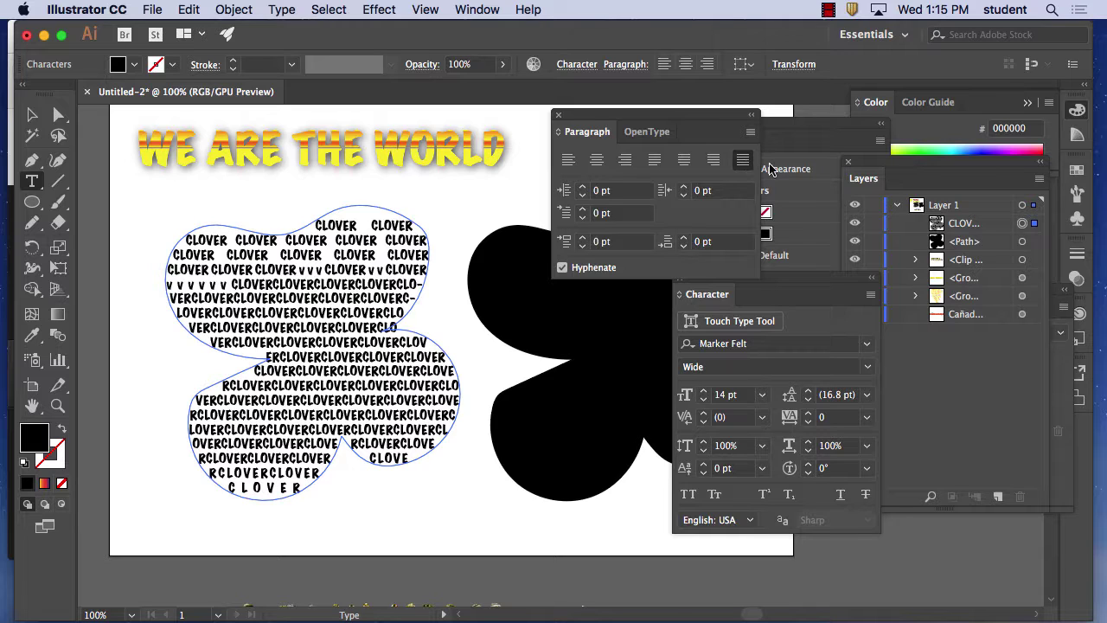
- Choose a green fill colour in the Color Picker
drag(600, 114, 789, 101)
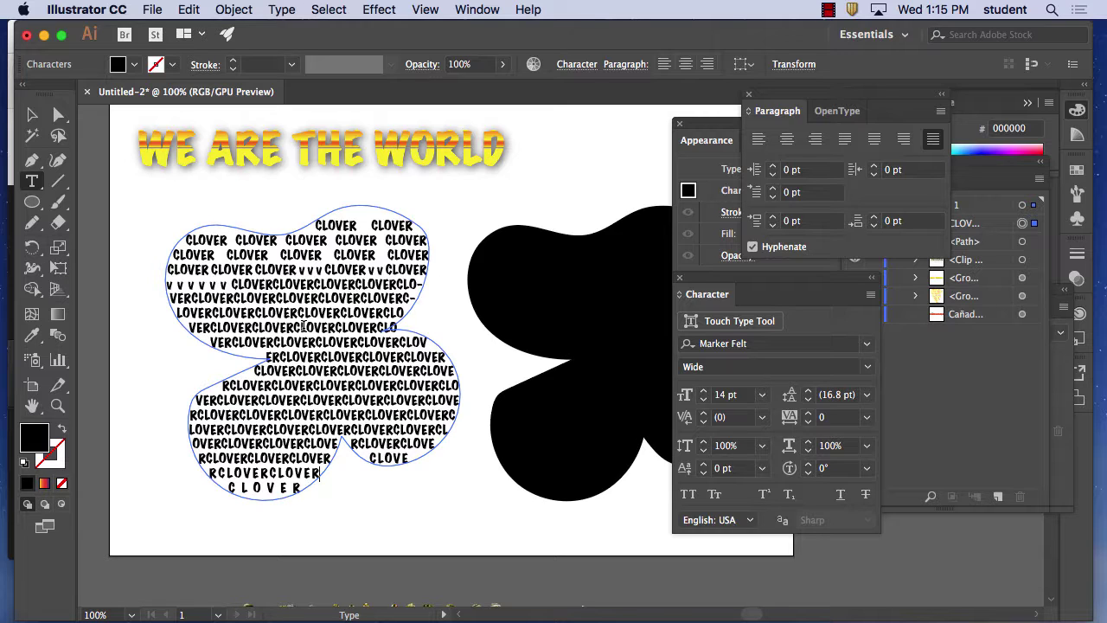
double_click(35, 438)
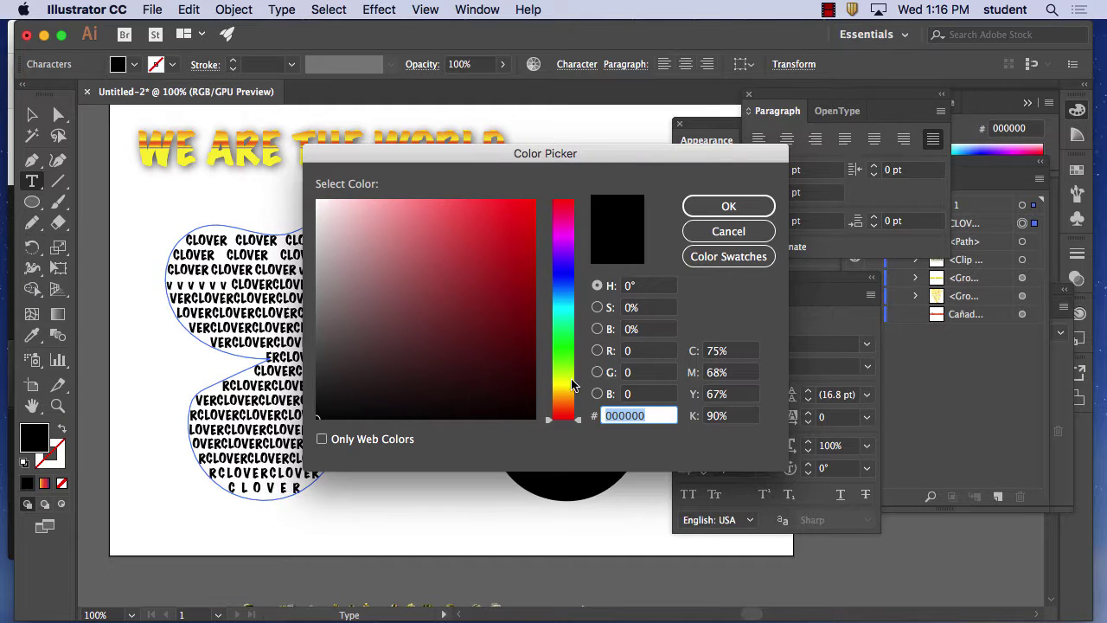
drag(572, 385, 567, 357)
click(479, 247)
click(456, 276)
click(749, 207)
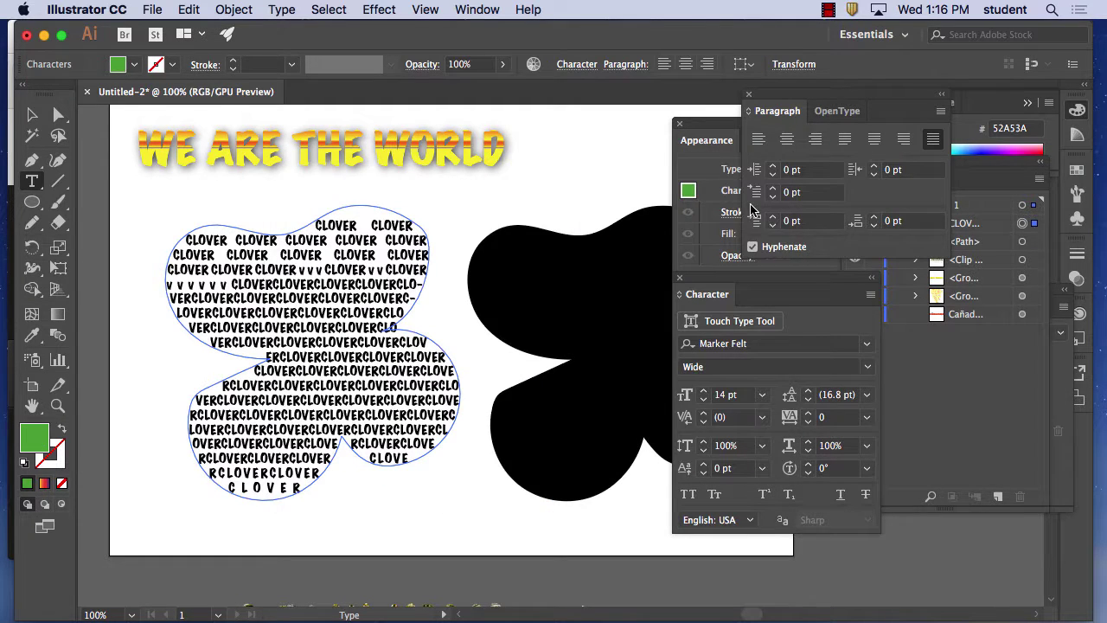
- Select the CLOVER area text and colour it dark green 21933E
click(30, 116)
click(316, 313)
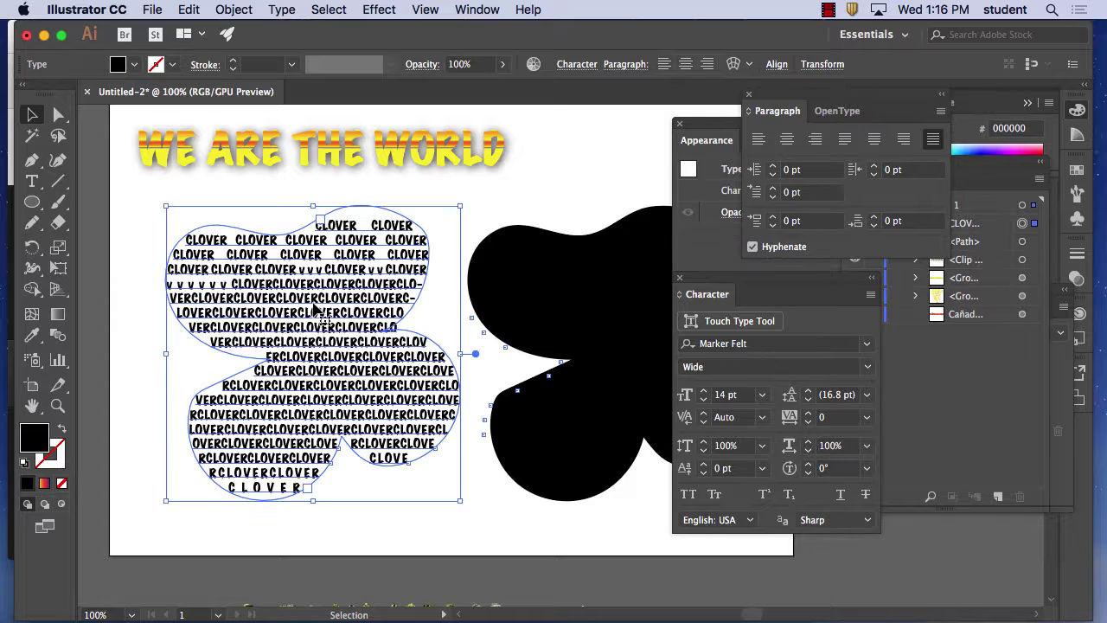
double_click(37, 430)
mouse_move(566, 341)
mouse_down()
mouse_move(565, 359)
mouse_move(566, 336)
mouse_up()
click(487, 289)
click(729, 206)
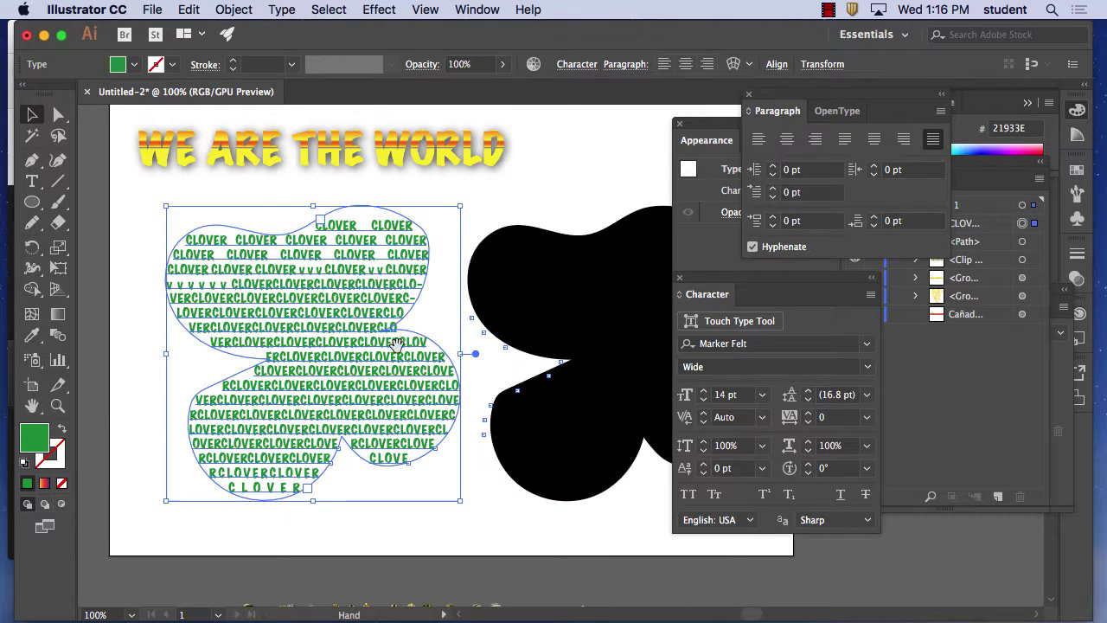
scroll(424, 281, down, 2)
scroll(424, 281, right, 4)
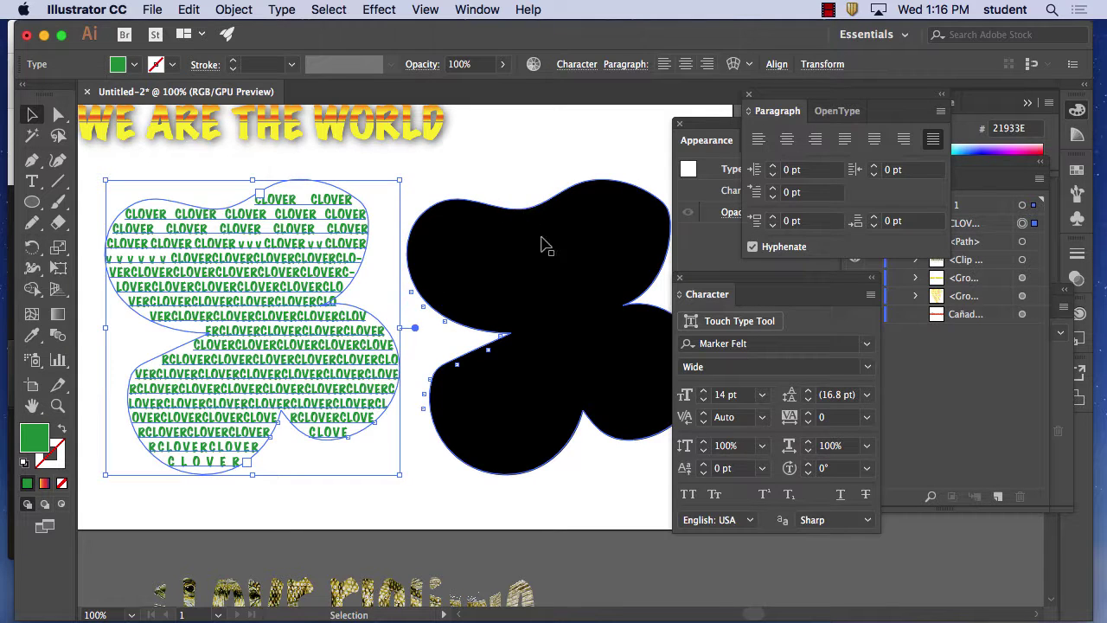
- Select the black clover and rearrange the Appearance and Character panels
drag(544, 242, 537, 235)
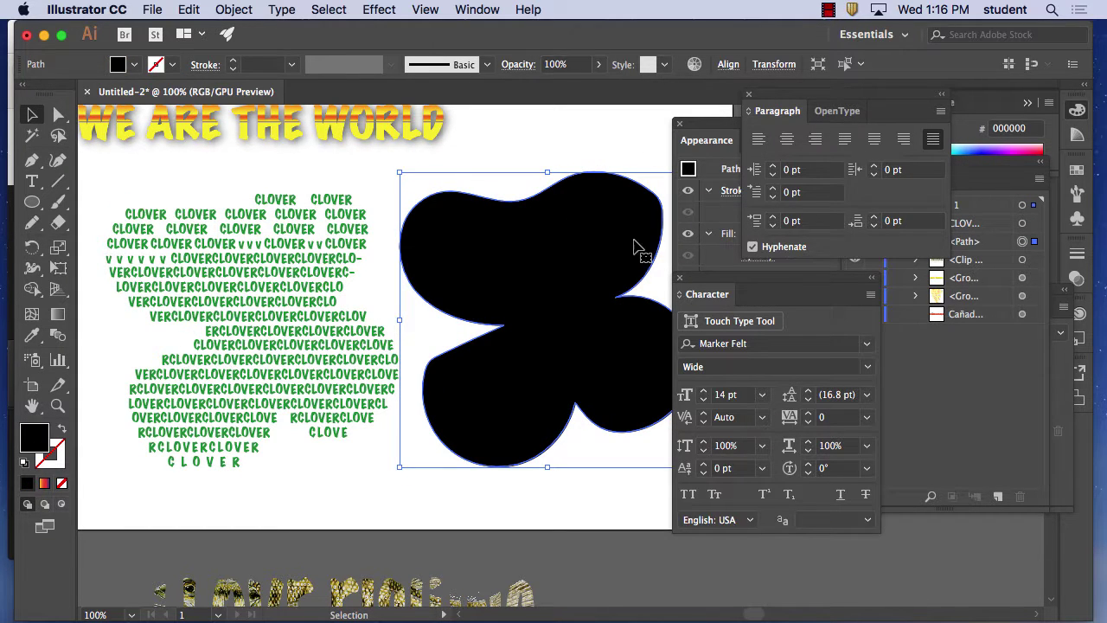
drag(719, 135, 922, 370)
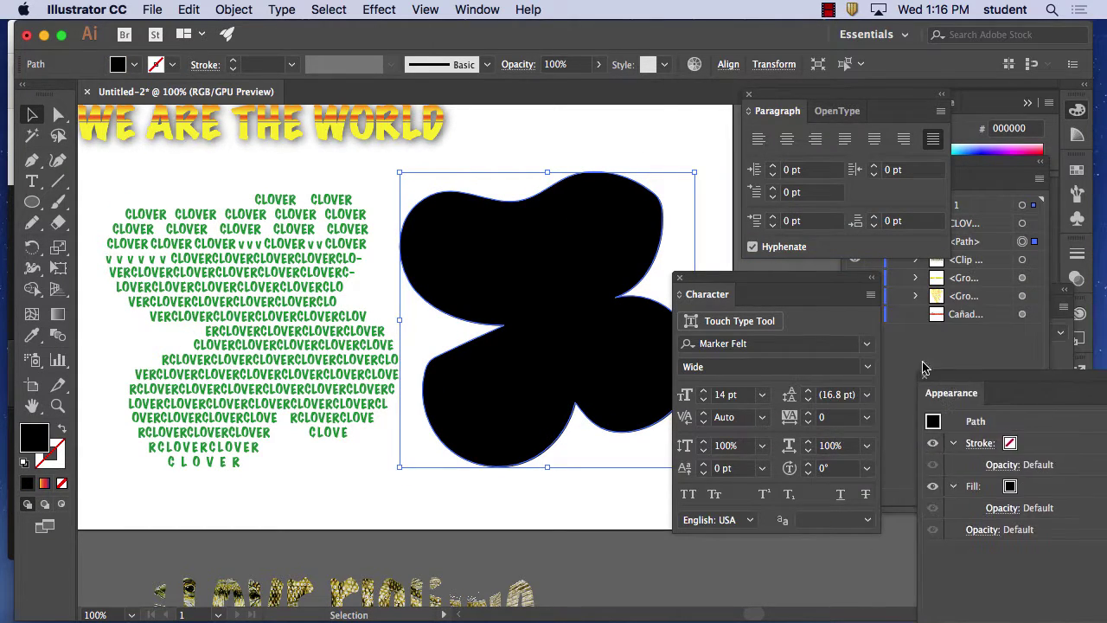
drag(721, 278, 809, 304)
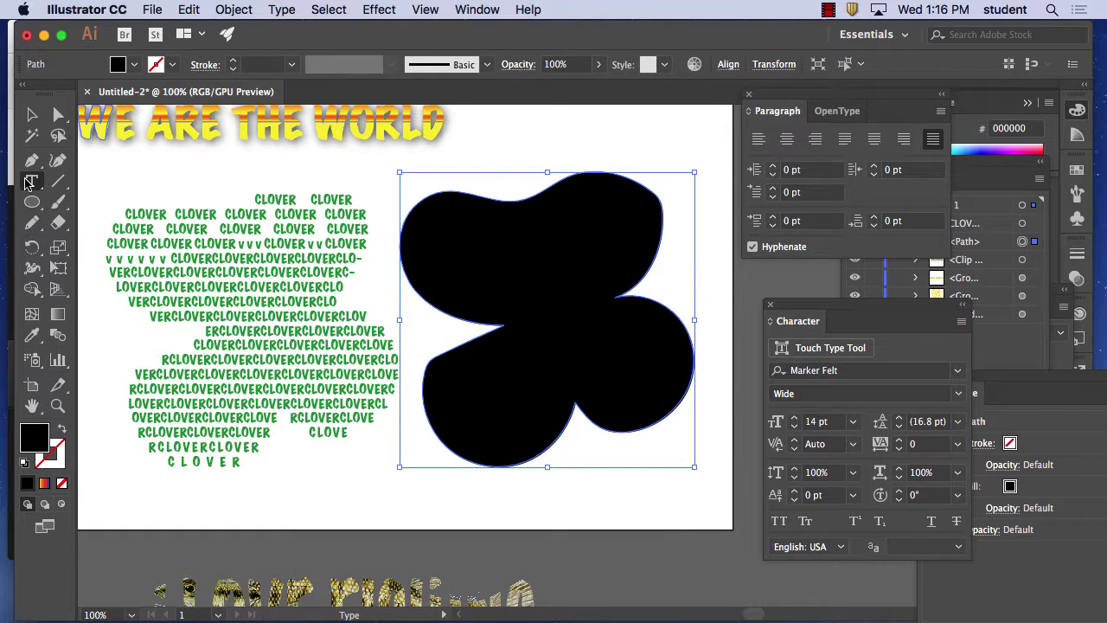
- Run placeholder text along the black clover outline and move it over the green clover
click(30, 182)
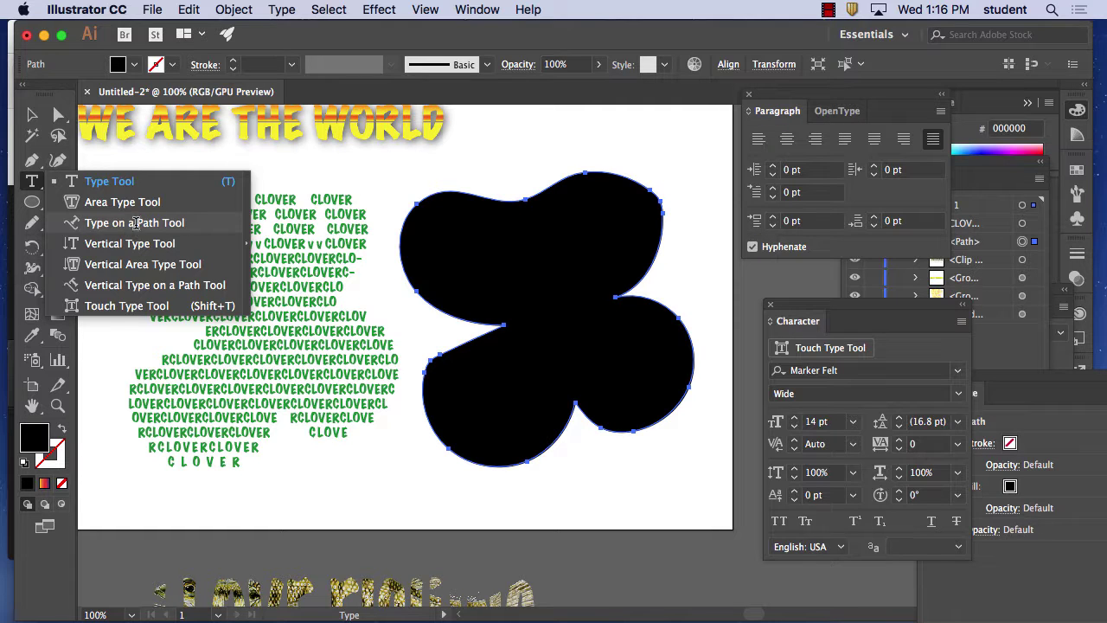
click(131, 227)
click(456, 189)
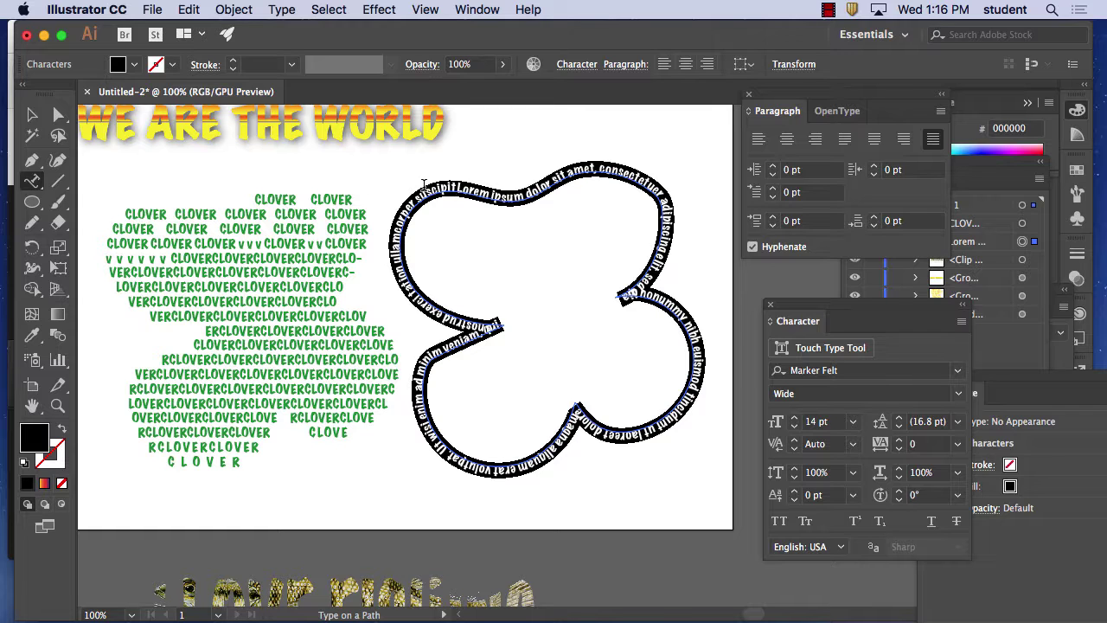
key(Escape)
drag(473, 337, 180, 344)
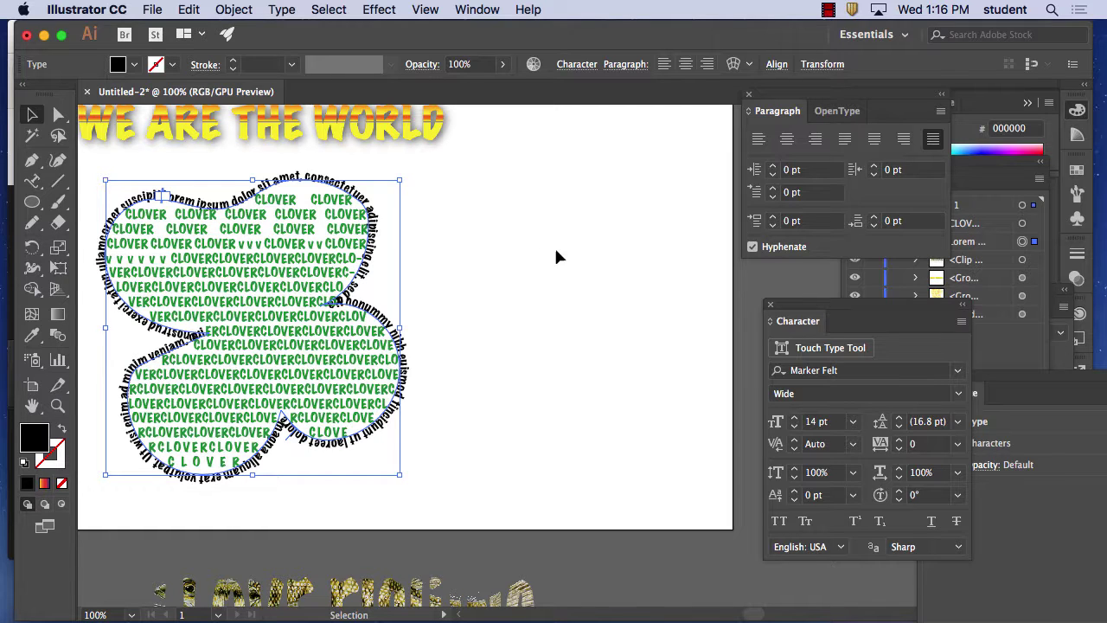
- Option-drag a slightly raised copy of the green CLOVER text, then zoom in to 400%
click(292, 301)
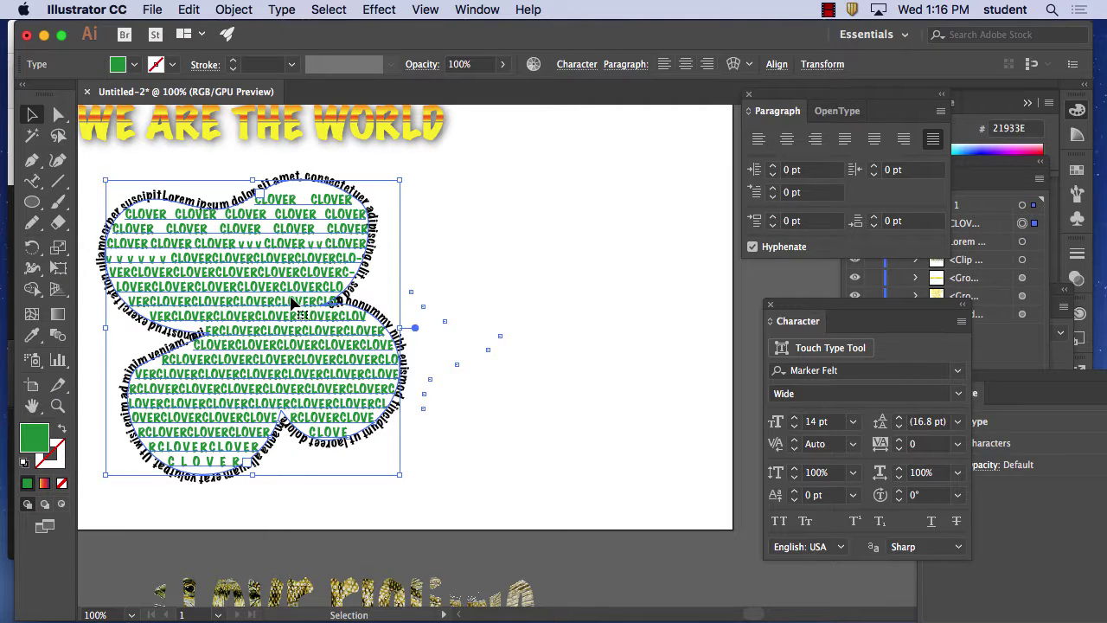
drag(292, 301, 292, 298)
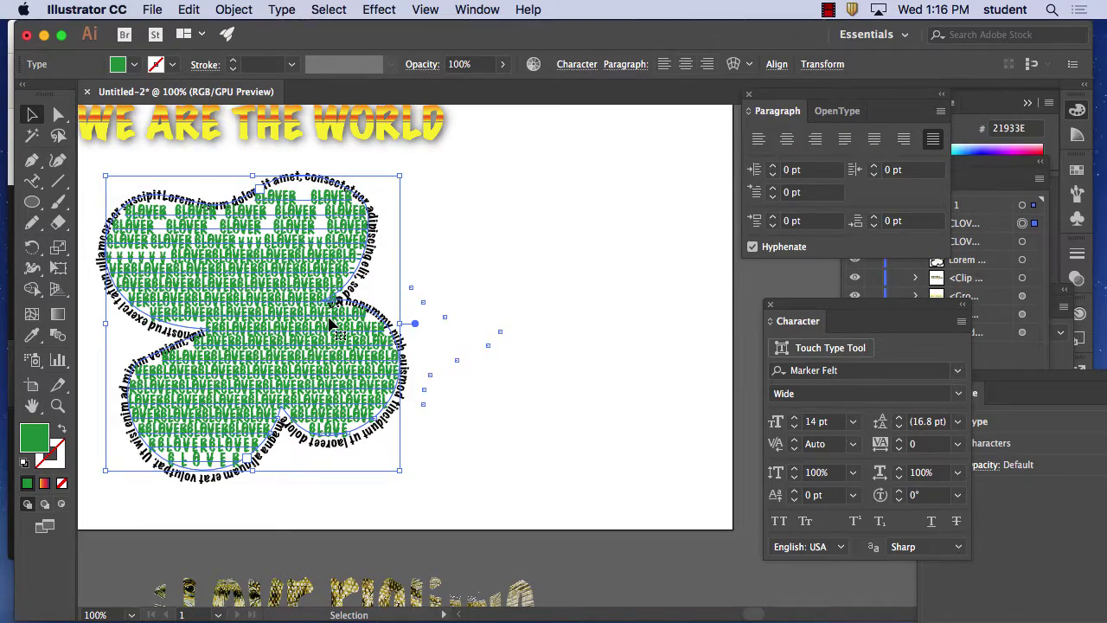
key(super+equal)
key(super+equal)
key(super+equal)
key(super+equal)
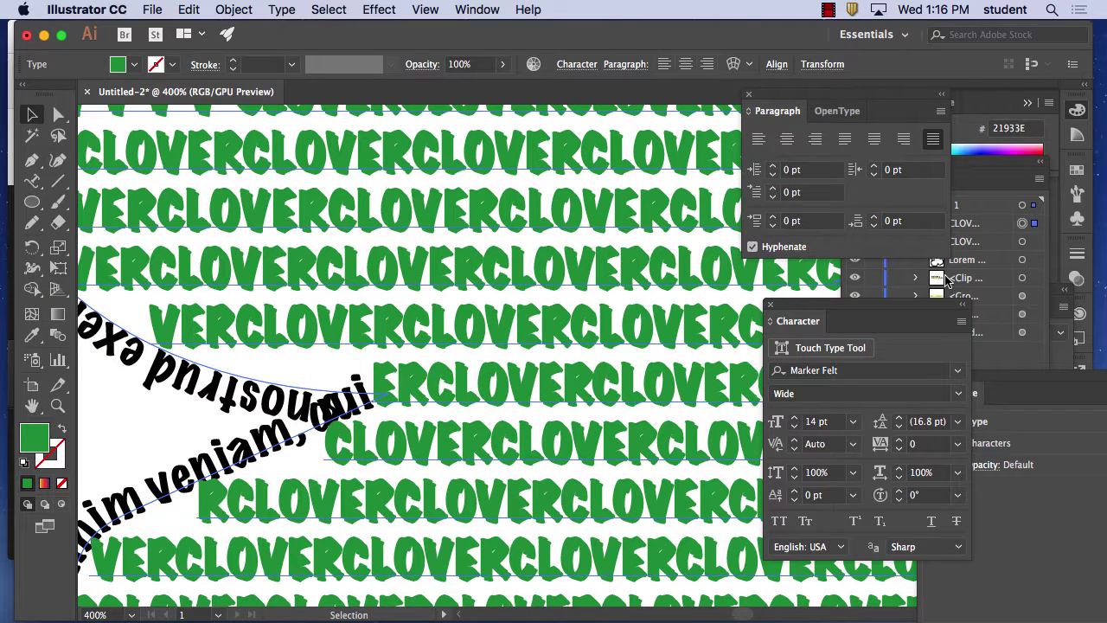
- Recolour the top CLOVER copy bright green 4CF26F, then zoom to 300%
double_click(35, 436)
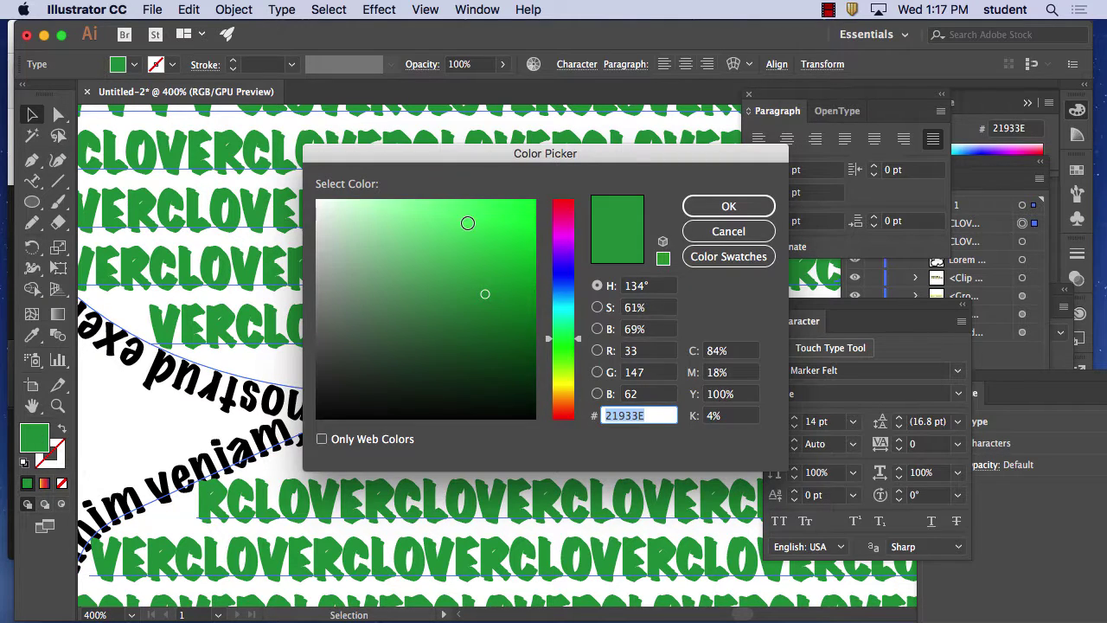
click(467, 211)
click(728, 205)
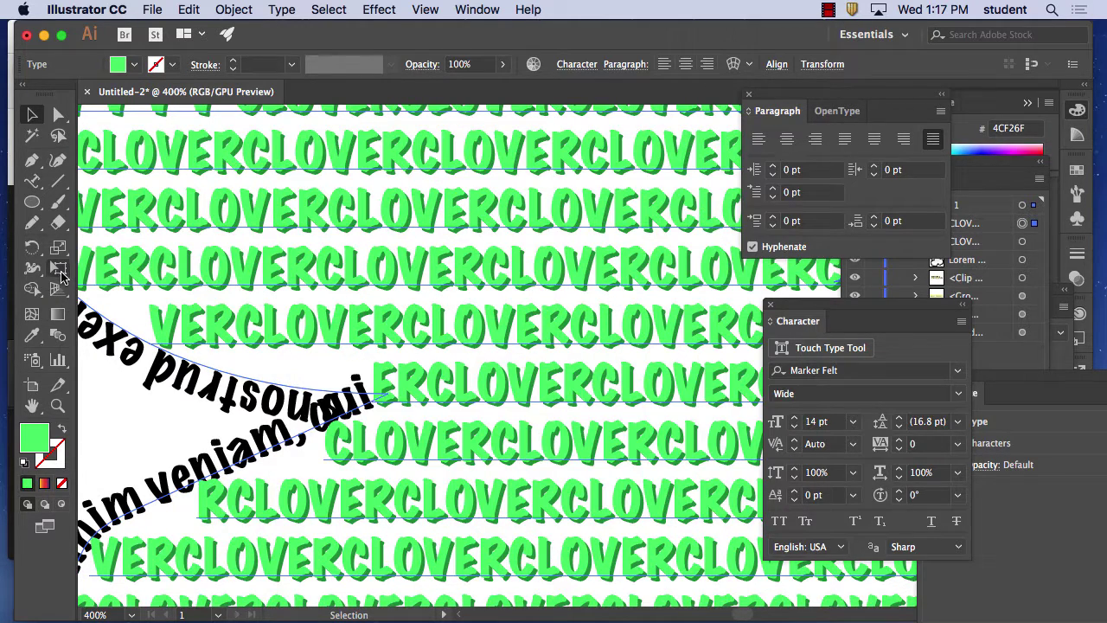
key(super+minus)
key(super+minus)
key(super+minus)
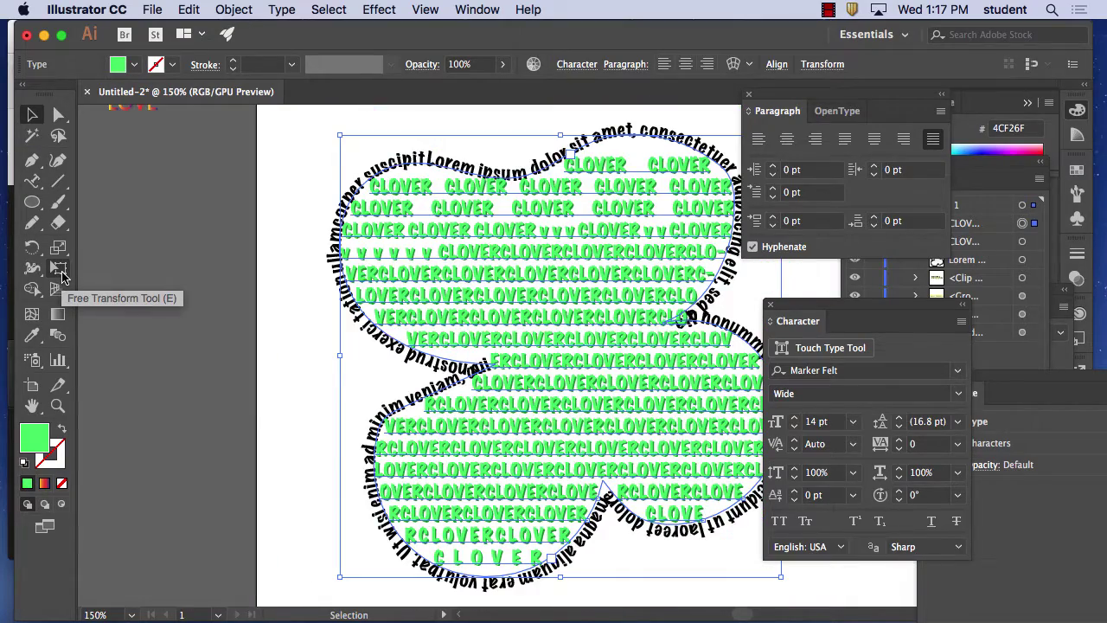
key(super+plus)
key(super+plus)
key(super+plus)
key(super+minus)
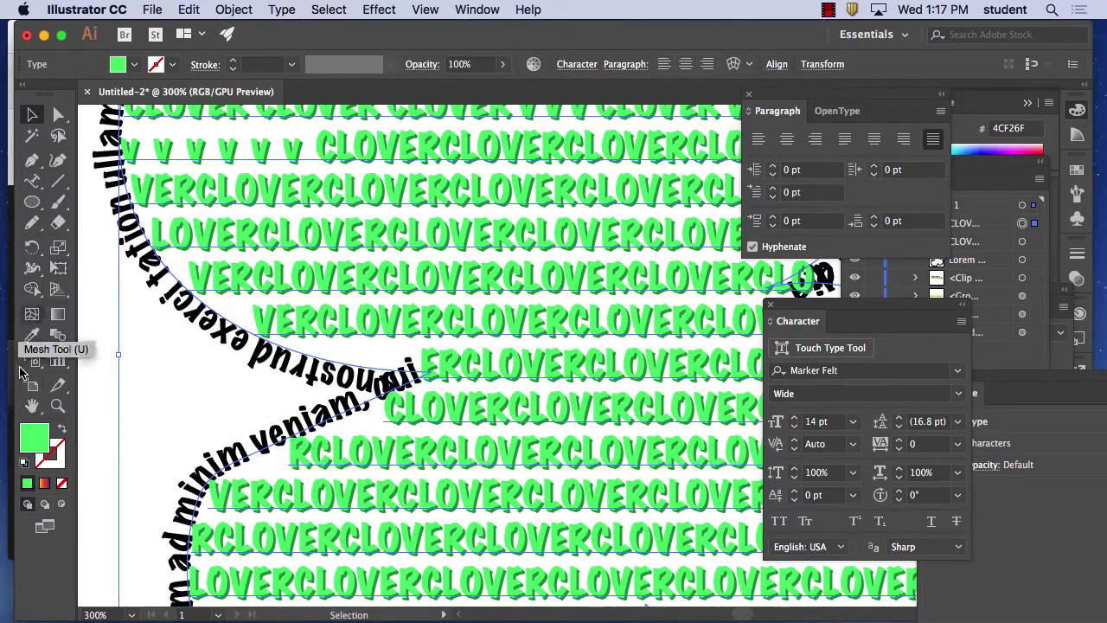
click(93, 351)
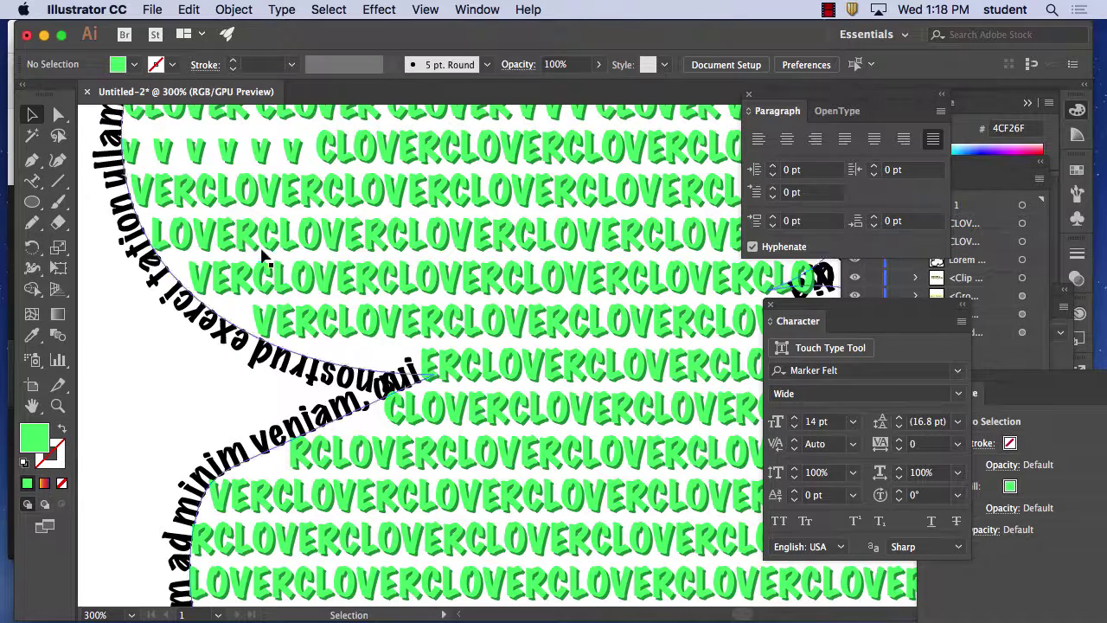
click(828, 8)
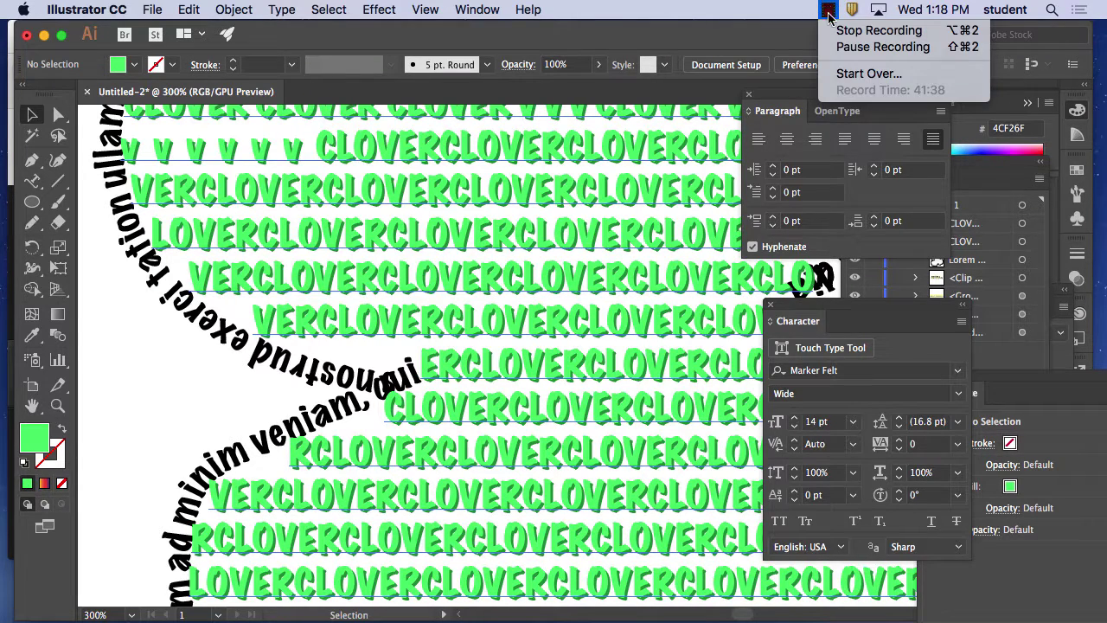